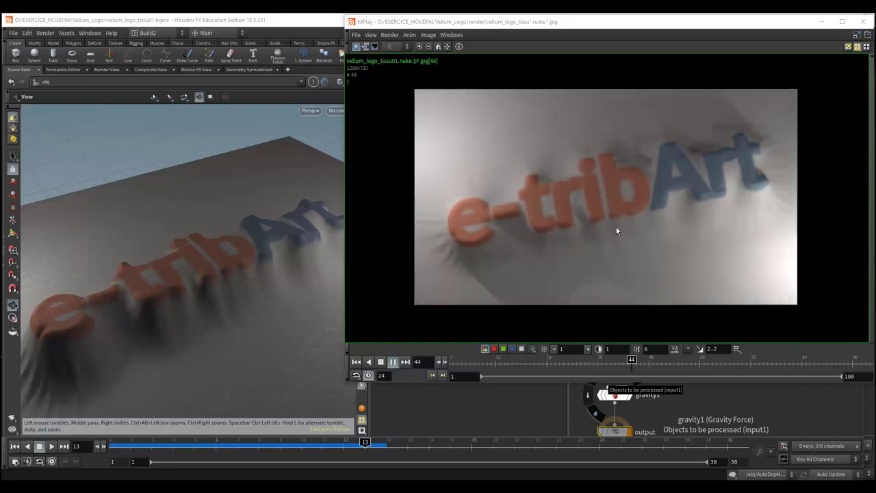
# Step: Stop and minimize the MPlay flipbook, then orbit around the cloth-draped e-tribArt logo
pyautogui.click(381, 362)
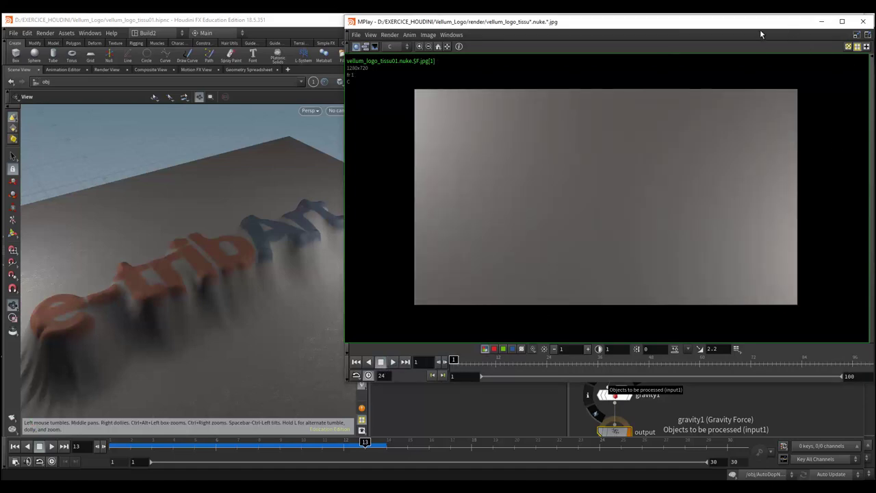
pyautogui.moveTo(760, 28); pyautogui.dragTo(725, 60)
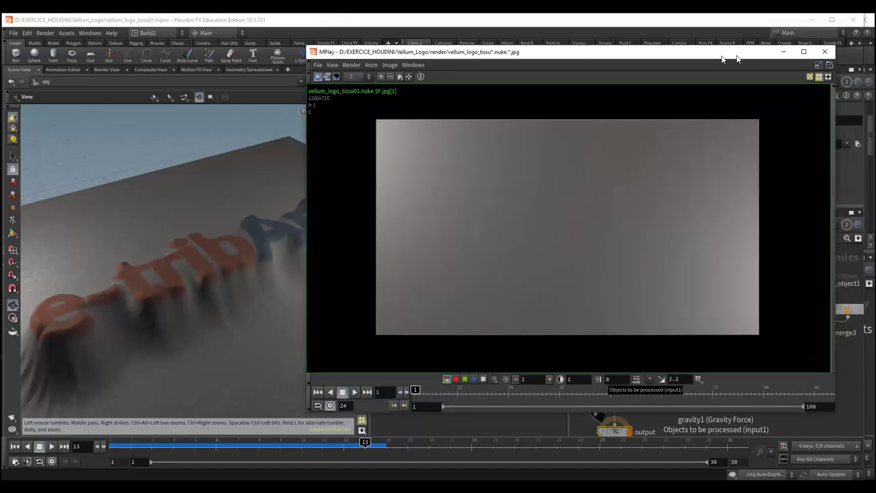
pyautogui.click(787, 54)
pyautogui.moveTo(304, 254)
pyautogui.mouseDown()
pyautogui.moveTo(317, 221)
pyautogui.moveTo(329, 231)
pyautogui.moveTo(342, 196)
pyautogui.moveTo(321, 220)
pyautogui.moveTo(288, 234)
pyautogui.moveTo(273, 288)
pyautogui.moveTo(272, 278)
pyautogui.moveTo(226, 273)
pyautogui.mouseUp()
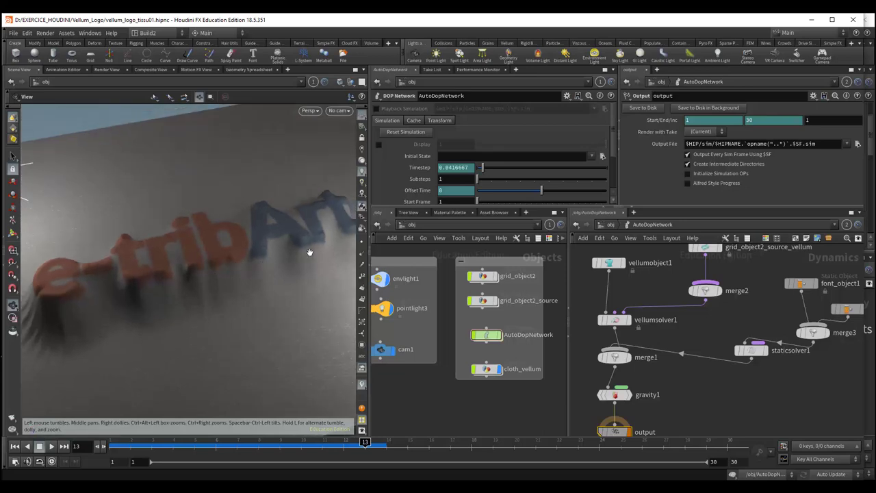
pyautogui.moveTo(263, 250)
pyautogui.mouseDown()
pyautogui.moveTo(260, 225)
pyautogui.moveTo(297, 212)
pyautogui.moveTo(267, 221)
pyautogui.moveTo(252, 284)
pyautogui.moveTo(244, 274)
pyautogui.moveTo(231, 293)
pyautogui.moveTo(240, 240)
pyautogui.moveTo(260, 249)
pyautogui.mouseUp()
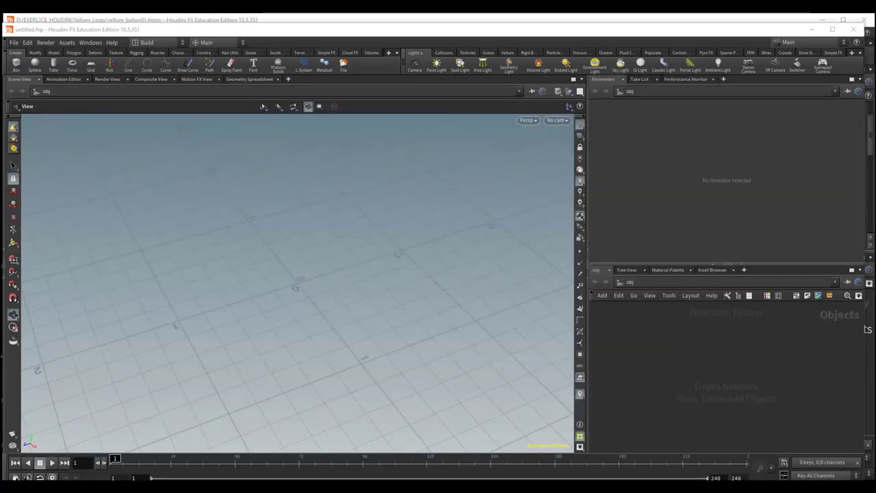
# Step: Tumble the new scene's empty ground grid from several angles
pyautogui.moveTo(505, 283)
pyautogui.mouseDown()
pyautogui.moveTo(490, 297)
pyautogui.moveTo(502, 293)
pyautogui.moveTo(391, 313)
pyautogui.moveTo(404, 303)
pyautogui.mouseUp()
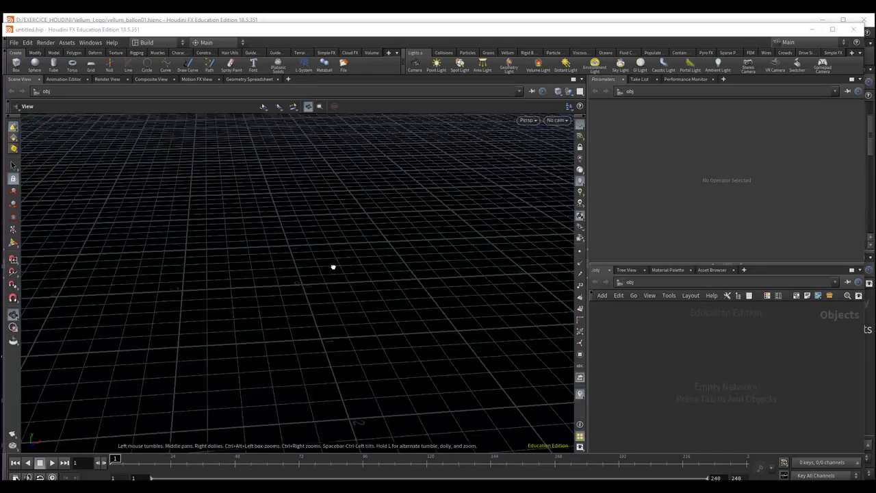
pyautogui.moveTo(333, 266)
pyautogui.mouseDown()
pyautogui.moveTo(348, 270)
pyautogui.moveTo(339, 273)
pyautogui.moveTo(336, 221)
pyautogui.moveTo(345, 249)
pyautogui.moveTo(354, 250)
pyautogui.moveTo(343, 248)
pyautogui.moveTo(345, 287)
pyautogui.moveTo(327, 305)
pyautogui.moveTo(338, 322)
pyautogui.moveTo(345, 303)
pyautogui.mouseUp()
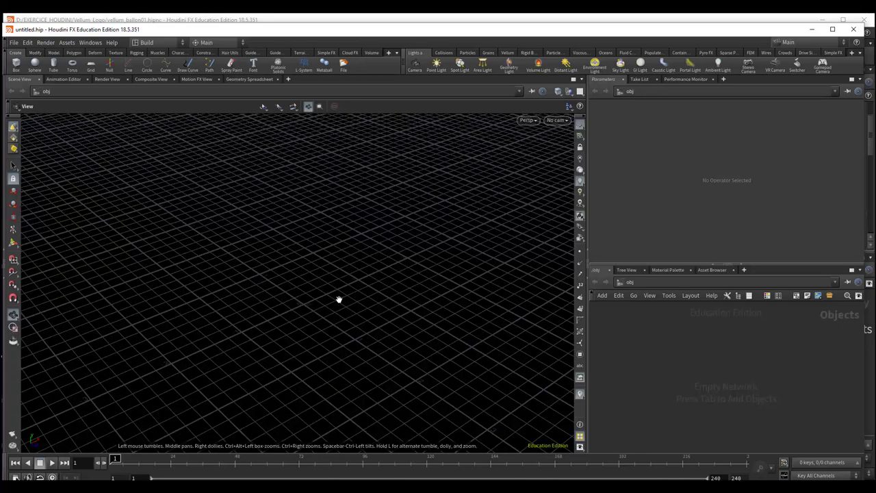
pyautogui.moveTo(330, 286); pyautogui.dragTo(324, 285)
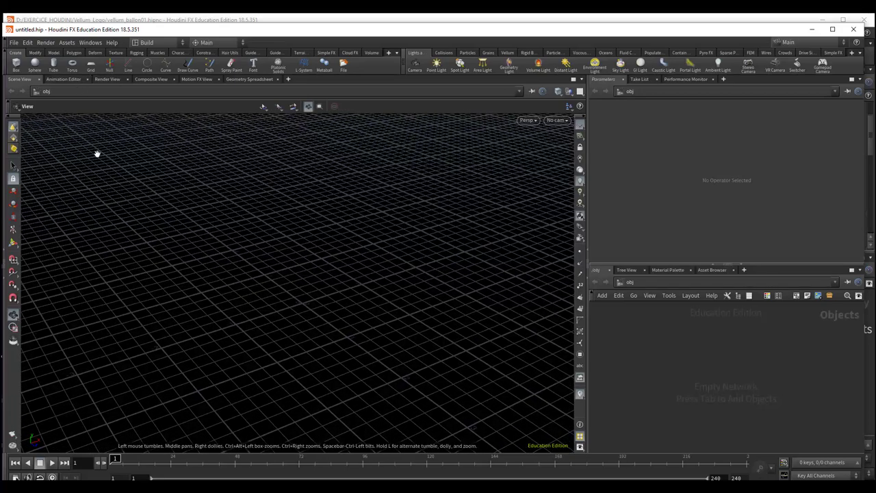
pyautogui.click(91, 67)
# Step: Place a grid and scale it to 2.25255 along X and 1.238 along Z
pyautogui.click(281, 271)
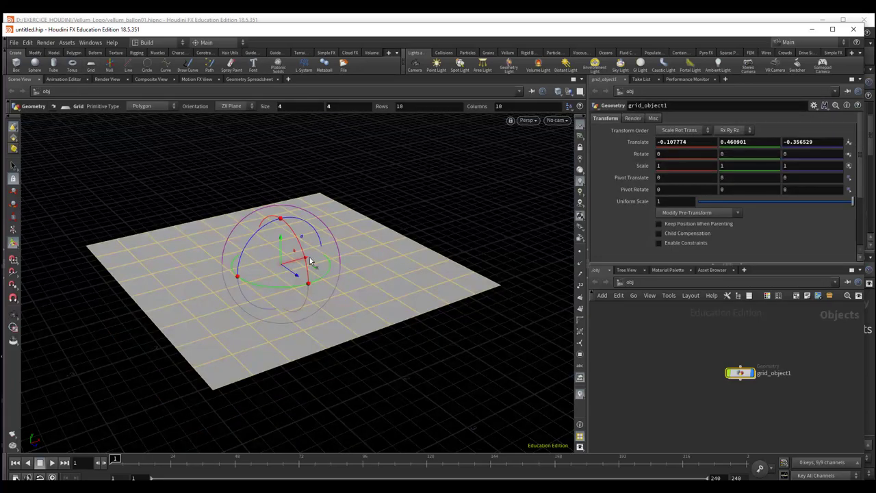
pyautogui.press('r')
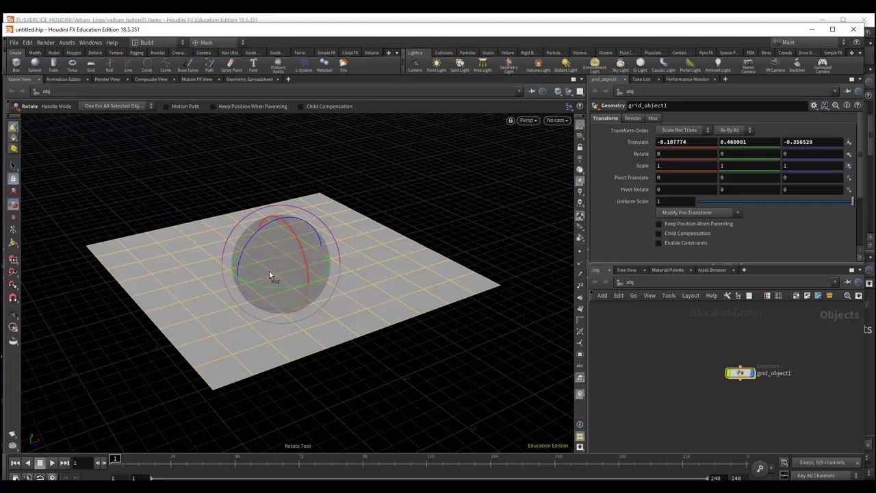
pyautogui.press('Escape')
pyautogui.moveTo(270, 326); pyautogui.dragTo(262, 374)
pyautogui.press('r')
pyautogui.press('e')
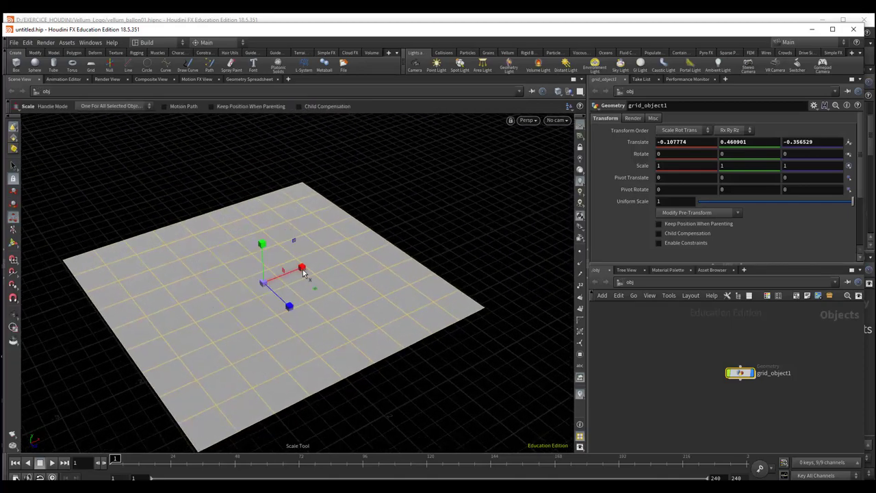
pyautogui.moveTo(304, 273)
pyautogui.mouseDown()
pyautogui.moveTo(358, 246)
pyautogui.moveTo(295, 316)
pyautogui.mouseUp()
pyautogui.press('Escape')
pyautogui.moveTo(362, 299)
pyautogui.mouseDown()
pyautogui.moveTo(367, 350)
pyautogui.moveTo(381, 313)
pyautogui.moveTo(370, 323)
pyautogui.moveTo(359, 317)
pyautogui.mouseUp()
pyautogui.press('e')
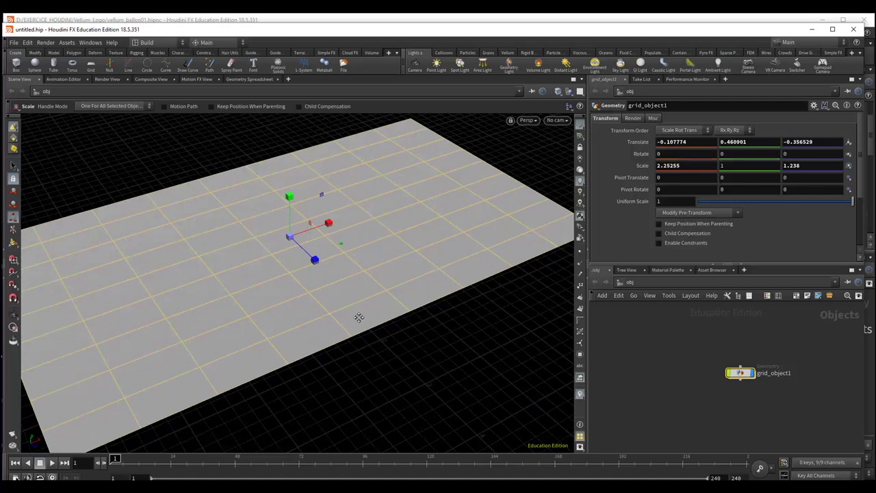
# Step: Reposition grid_object1 in the network and switch to the Build2 desktop layout
pyautogui.moveTo(750, 380); pyautogui.dragTo(658, 337)
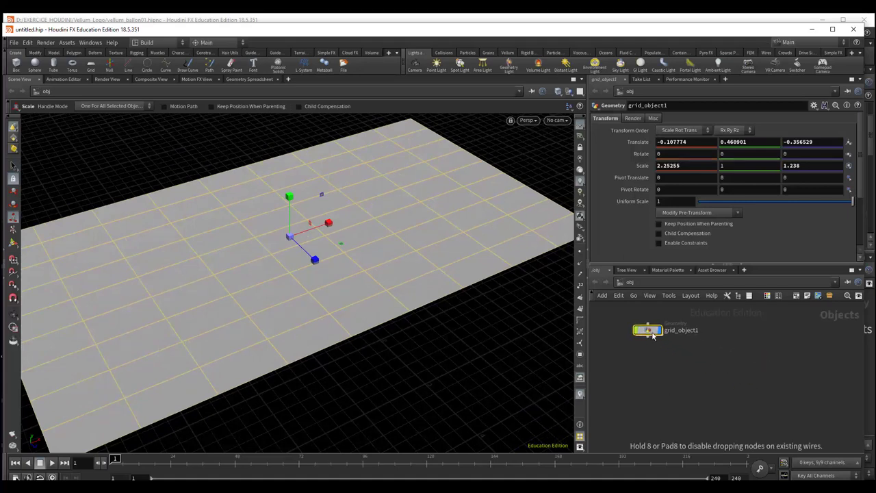
pyautogui.click(154, 42)
pyautogui.click(154, 74)
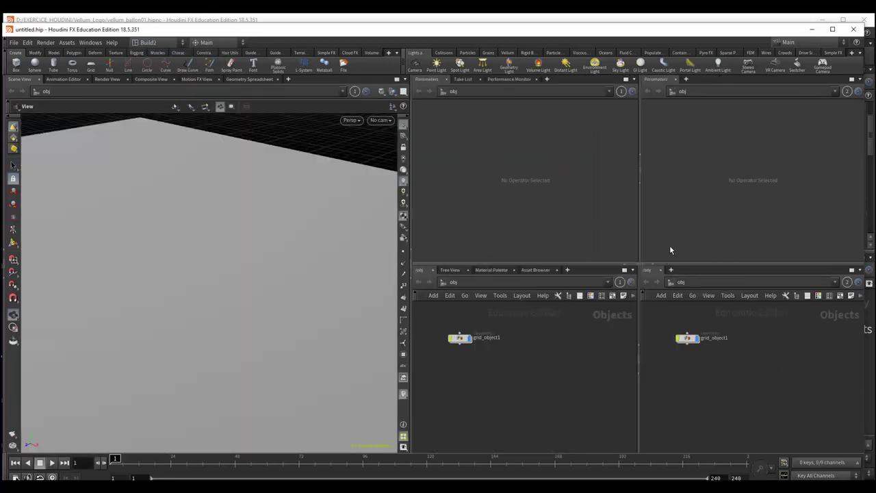
# Step: Frame the grid in the Build2 viewport and arrange grid_object1 in the network views
pyautogui.moveTo(287, 265)
pyautogui.mouseDown()
pyautogui.moveTo(336, 299)
pyautogui.moveTo(356, 293)
pyautogui.moveTo(319, 270)
pyautogui.moveTo(284, 280)
pyautogui.moveTo(272, 242)
pyautogui.moveTo(280, 242)
pyautogui.mouseUp()
pyautogui.moveTo(279, 242); pyautogui.dragTo(299, 230, button='right')
pyautogui.moveTo(288, 240)
pyautogui.mouseDown()
pyautogui.moveTo(293, 233)
pyautogui.moveTo(352, 285)
pyautogui.mouseUp()
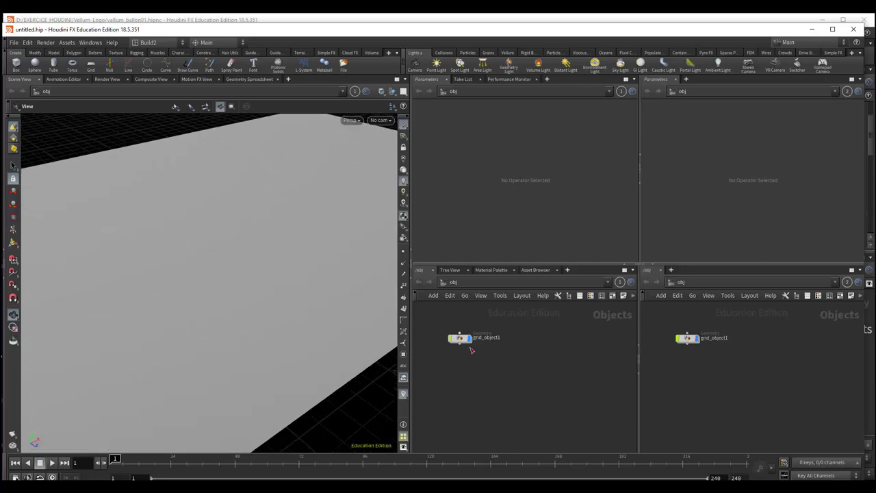
pyautogui.moveTo(469, 344); pyautogui.dragTo(496, 356)
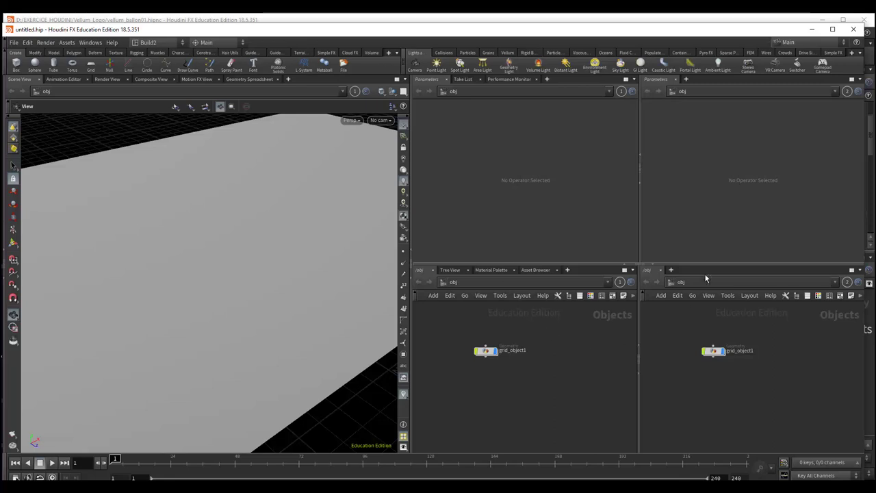
pyautogui.moveTo(490, 353); pyautogui.dragTo(483, 354)
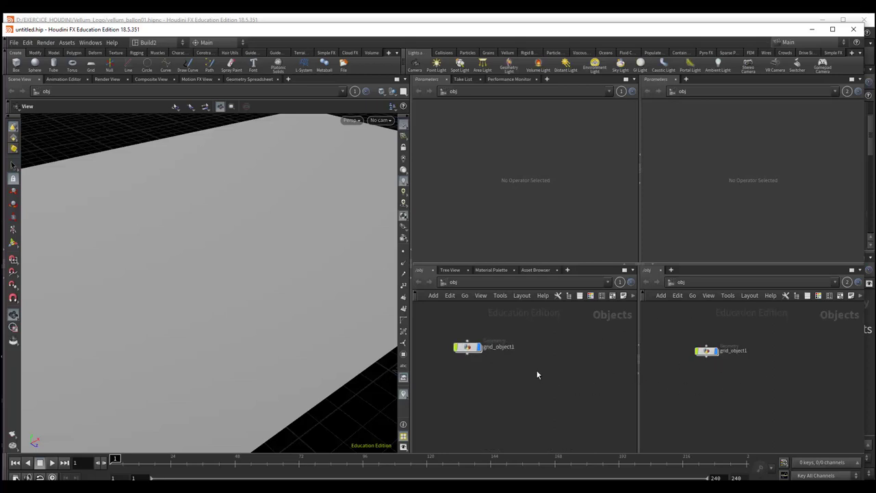
pyautogui.moveTo(539, 372); pyautogui.dragTo(569, 370, button='middle')
pyautogui.moveTo(469, 347)
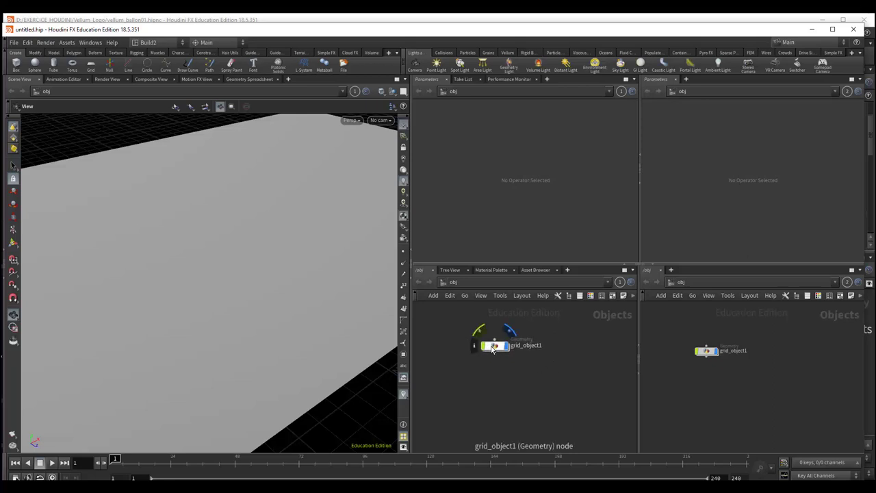
pyautogui.moveTo(496, 348); pyautogui.dragTo(484, 339)
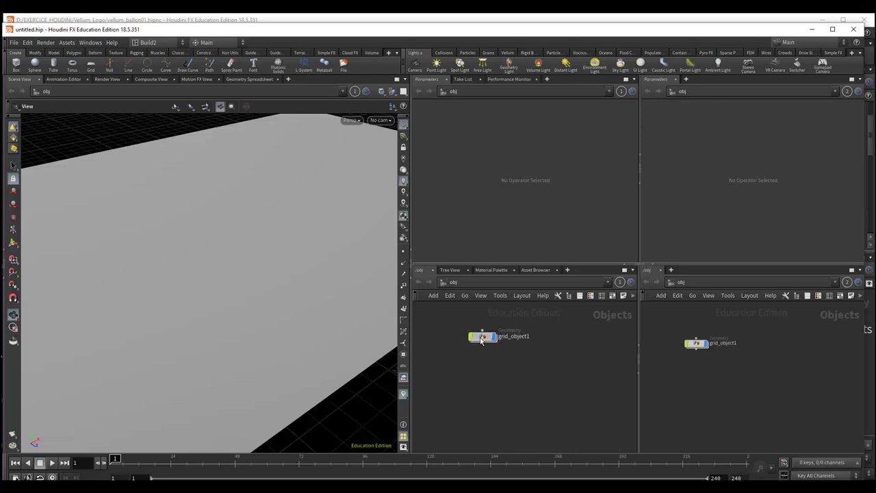
pyautogui.click(483, 339)
# Step: Duplicate grid_object1 as grid_object2 and raise the copy to Translate Y 2.0292
pyautogui.keyDown('alt'); pyautogui.moveTo(483, 339); pyautogui.dragTo(563, 341); pyautogui.keyUp('alt')
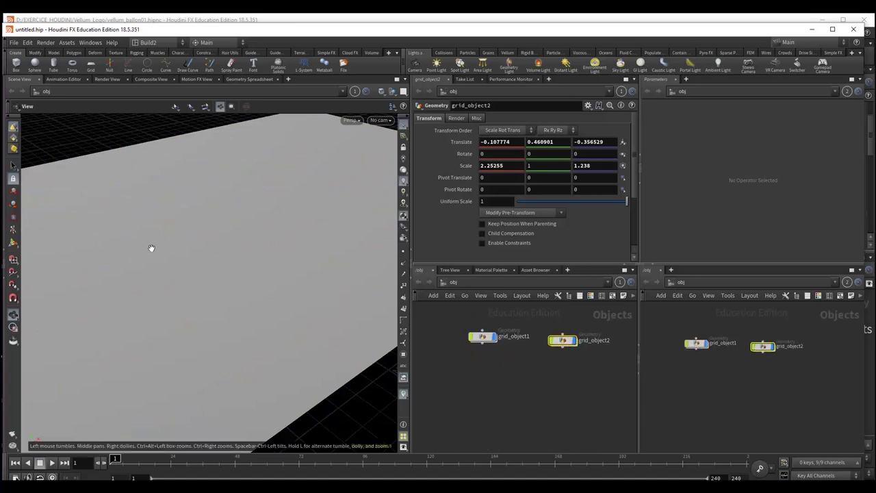
pyautogui.press('w')
pyautogui.press('w')
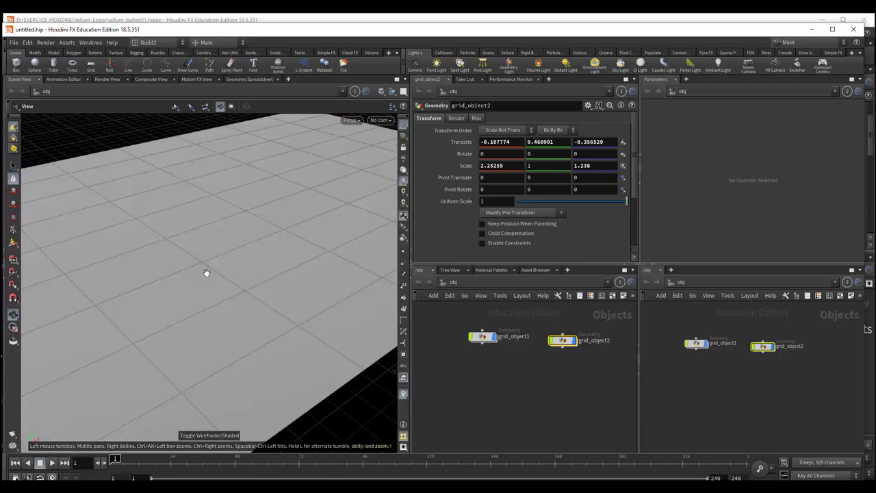
pyautogui.press('r')
pyautogui.press('t')
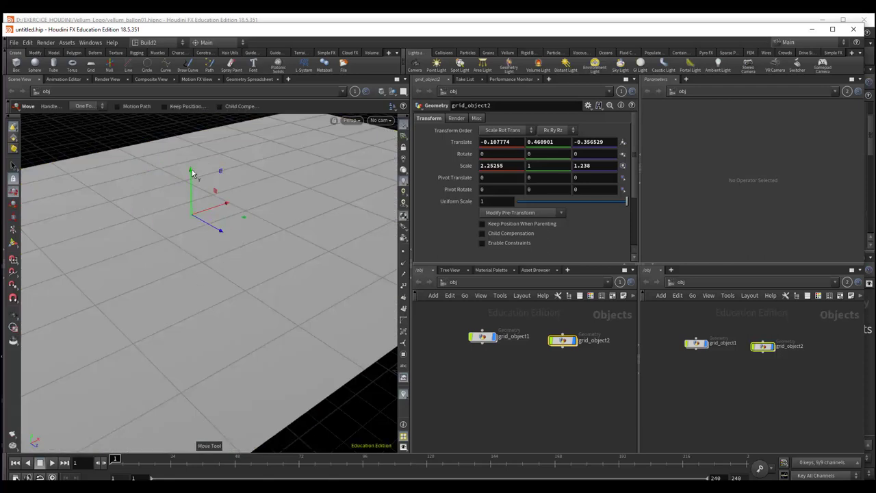
pyautogui.moveTo(192, 173); pyautogui.dragTo(196, 117)
pyautogui.press('Escape')
pyautogui.moveTo(287, 282)
pyautogui.mouseDown()
pyautogui.moveTo(258, 259)
pyautogui.moveTo(274, 276)
pyautogui.moveTo(254, 272)
pyautogui.moveTo(284, 319)
pyautogui.mouseUp()
pyautogui.press('t')
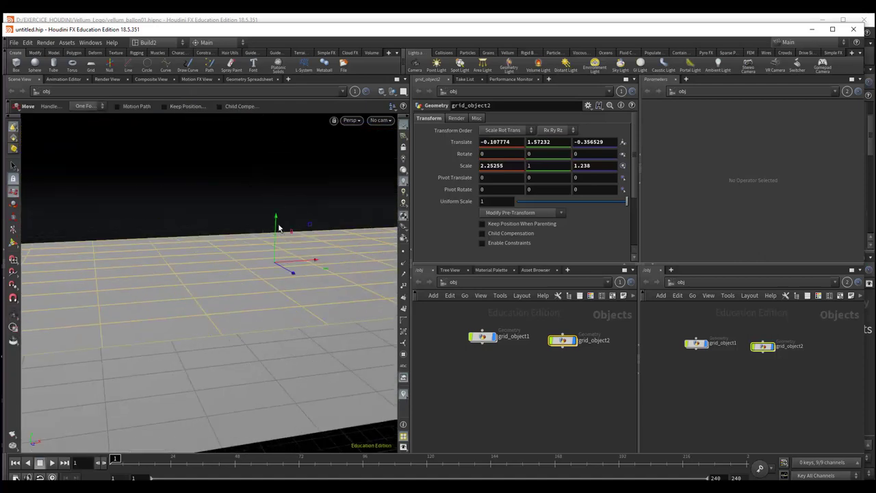
pyautogui.moveTo(276, 217); pyautogui.dragTo(278, 190)
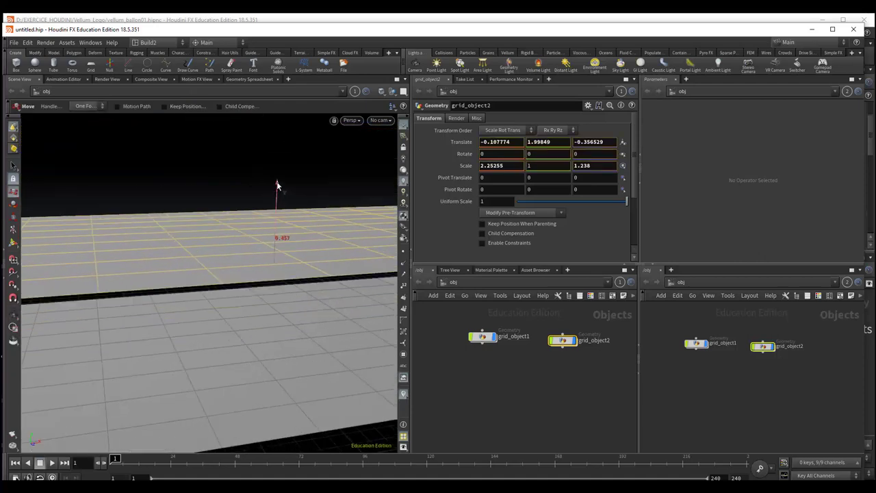
# Step: Hide grid_object2 in the viewport and orbit to a higher view of the grid
pyautogui.click(575, 344)
pyautogui.press('Escape')
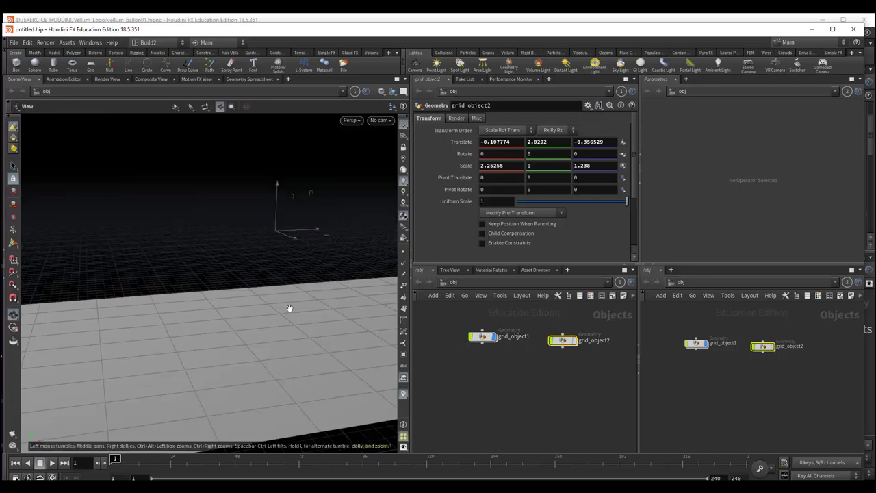
pyautogui.moveTo(273, 319)
pyautogui.mouseDown()
pyautogui.moveTo(268, 336)
pyautogui.moveTo(232, 276)
pyautogui.mouseUp()
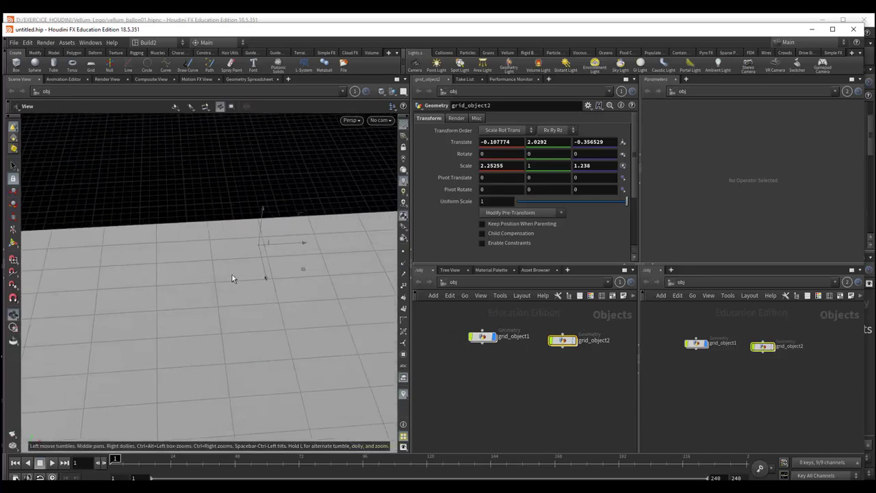
pyautogui.press('t')
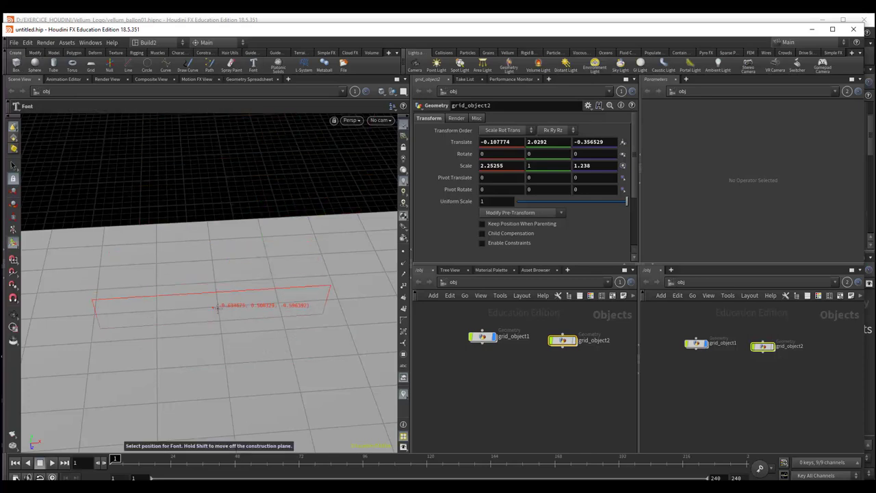
# Step: Place a new Font object on the grid and raise it upward
pyautogui.click(248, 310)
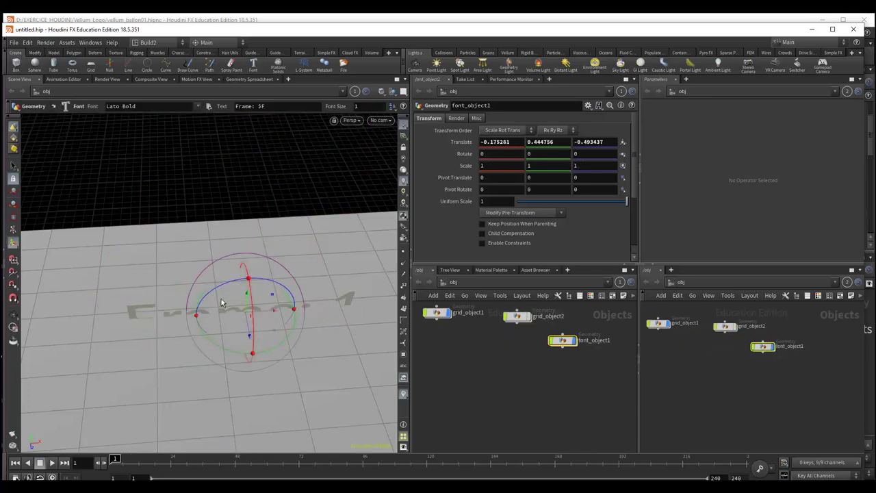
pyautogui.moveTo(246, 298); pyautogui.dragTo(251, 260)
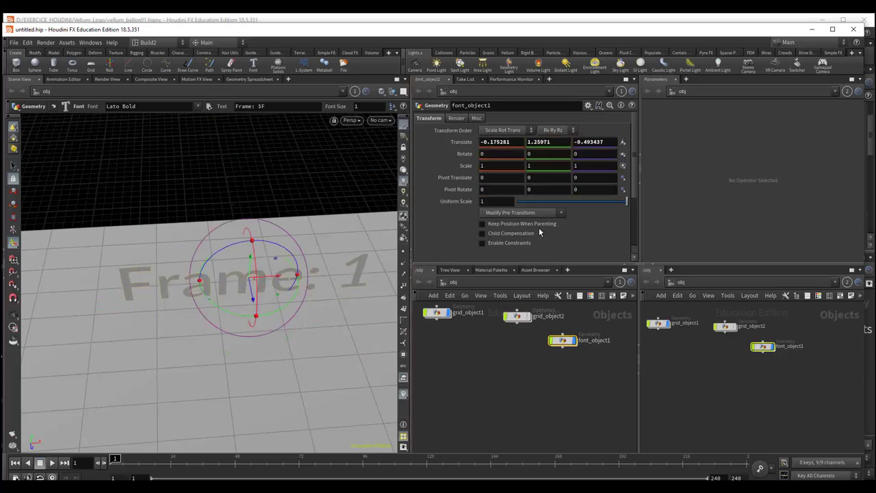
pyautogui.click(458, 119)
pyautogui.click(431, 119)
# Step: Inside font_object1, replace the Frame: $F text with MOTION
pyautogui.doubleClick(566, 343)
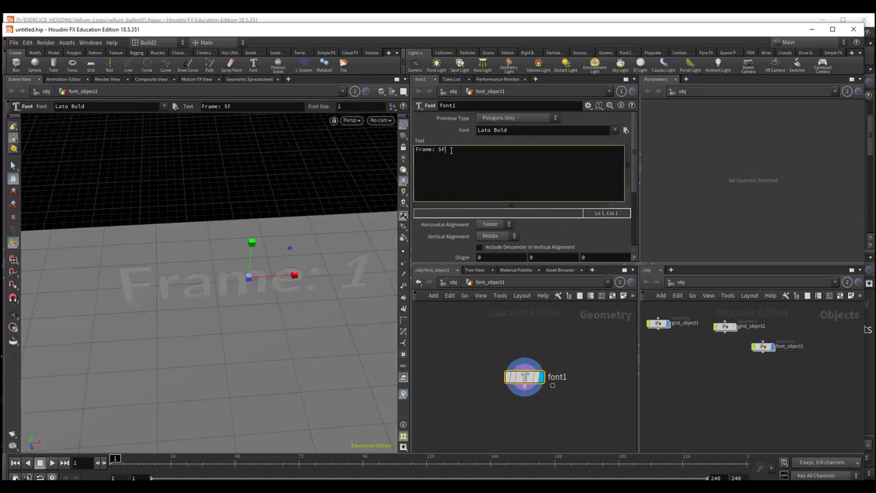
pyautogui.moveTo(450, 150); pyautogui.dragTo(380, 148)
pyautogui.write('MOTIO')
pyautogui.write('N')
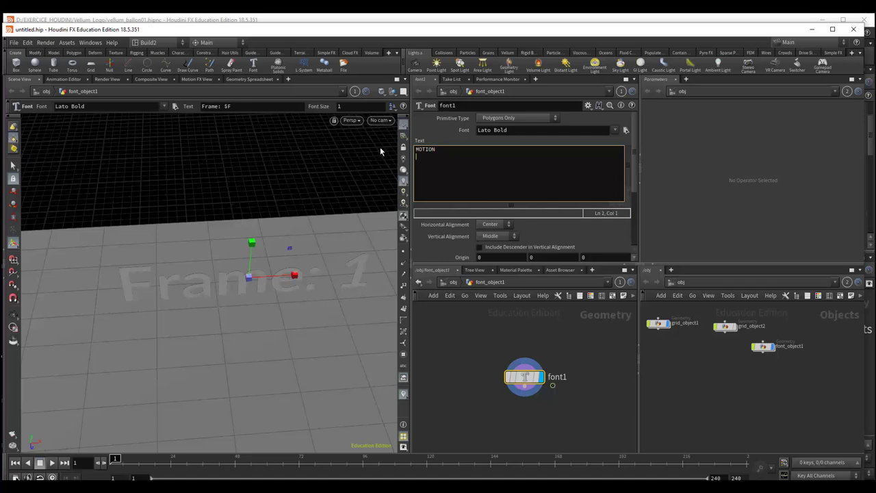
pyautogui.click(451, 361)
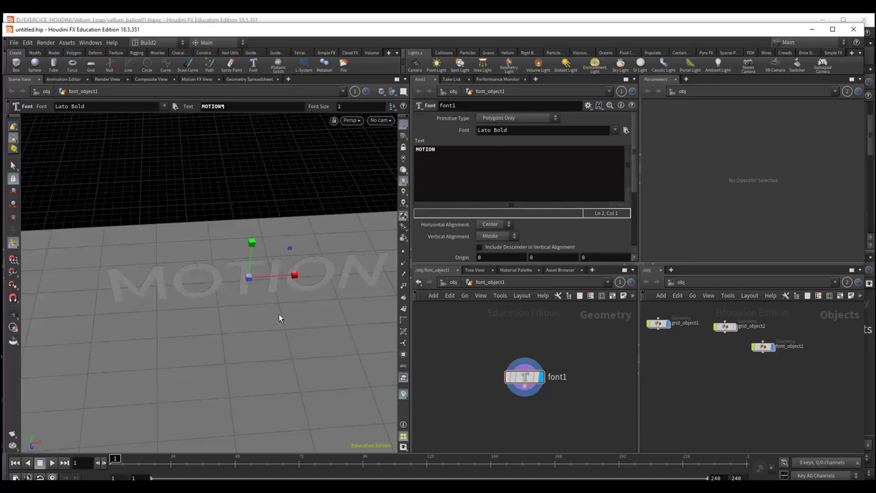
pyautogui.click(424, 164)
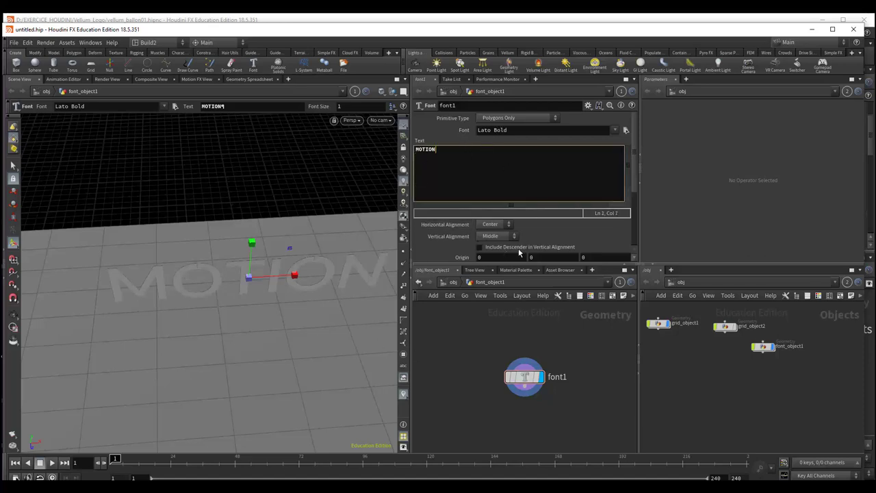
pyautogui.scroll(-2, 547, 232)
pyautogui.scroll(-2, 566, 219)
pyautogui.scroll(2, 566, 217)
pyautogui.scroll(1, 565, 217)
# Step: Orbit to see MOTION at an angle and return to the object-level network
pyautogui.press('Escape')
pyautogui.moveTo(269, 351)
pyautogui.mouseDown()
pyautogui.moveTo(321, 319)
pyautogui.moveTo(310, 329)
pyautogui.mouseUp()
pyautogui.press('Return')
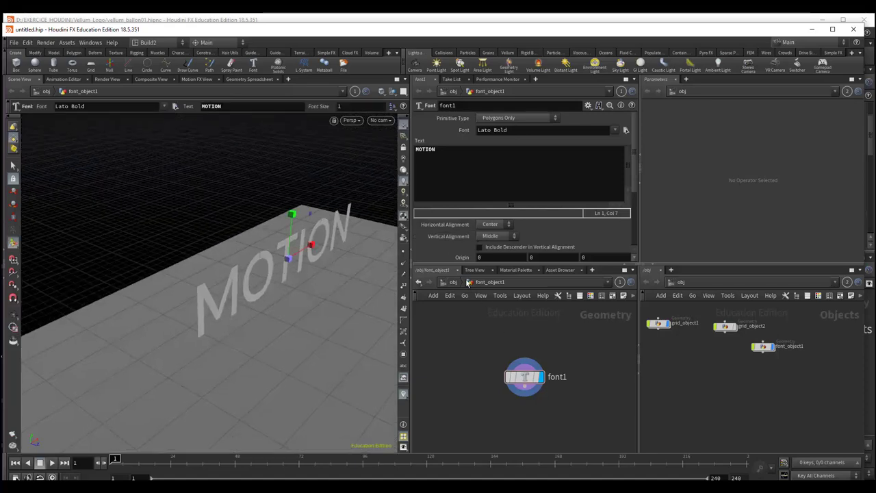
pyautogui.click(454, 282)
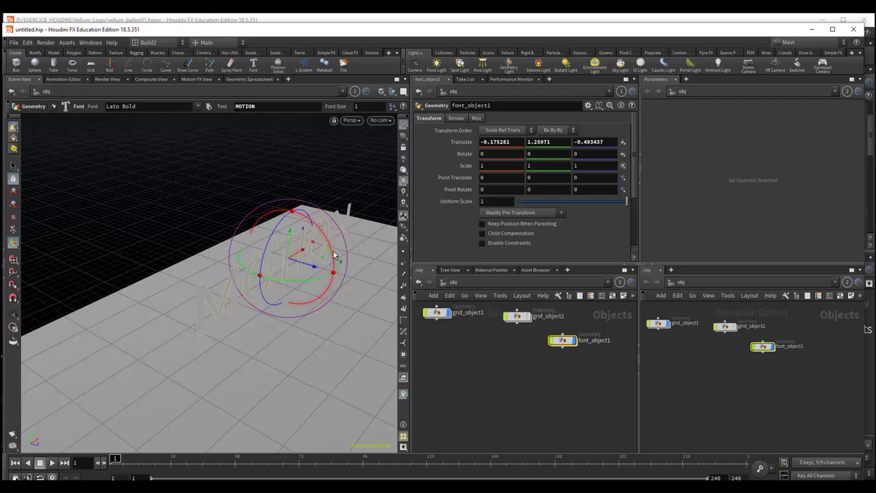
# Step: Rotate font_object1 -90 on X to lay MOTION flat, then reposition its font1 node inside
pyautogui.moveTo(334, 256); pyautogui.dragTo(324, 179)
pyautogui.write('-90')
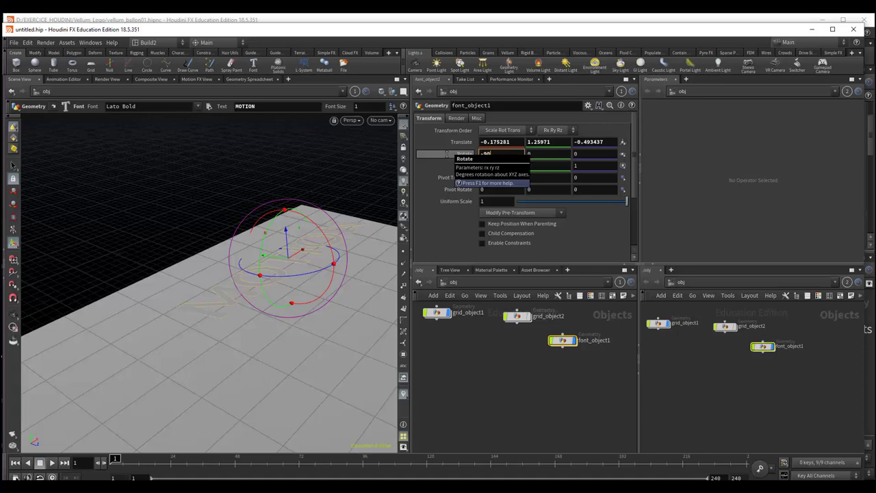
pyautogui.press('Return')
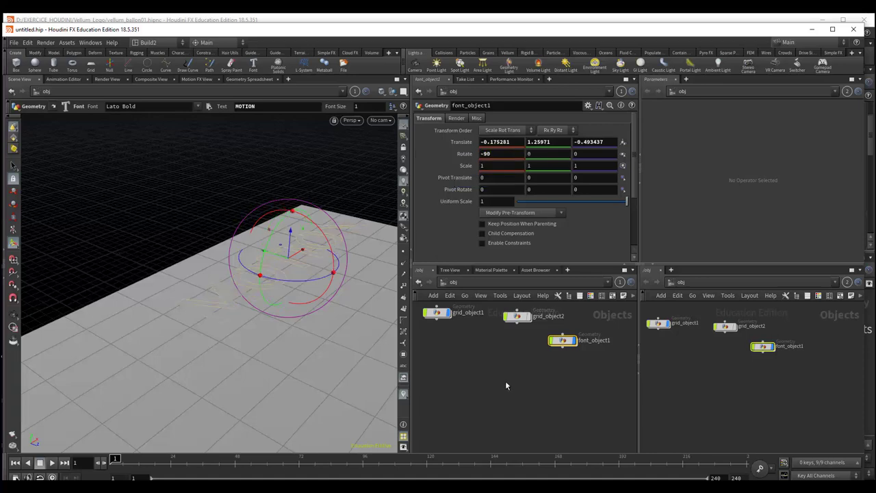
pyautogui.doubleClick(563, 342)
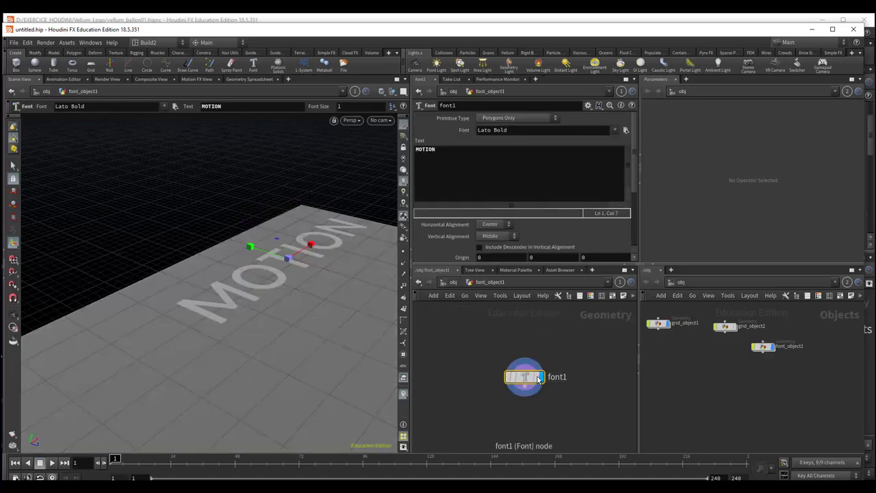
pyautogui.moveTo(526, 376); pyautogui.dragTo(516, 329)
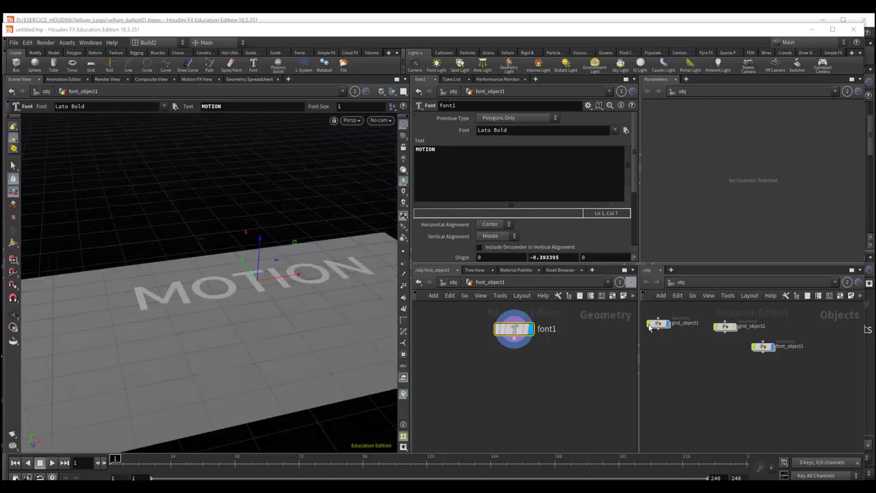
pyautogui.click(515, 348)
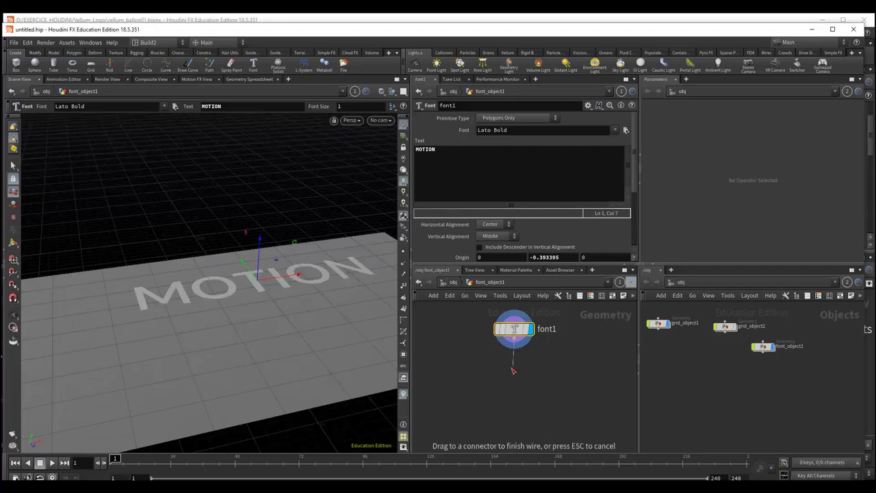
# Step: Add a UV Texture node (uvte) wired below font1
pyautogui.click(517, 371)
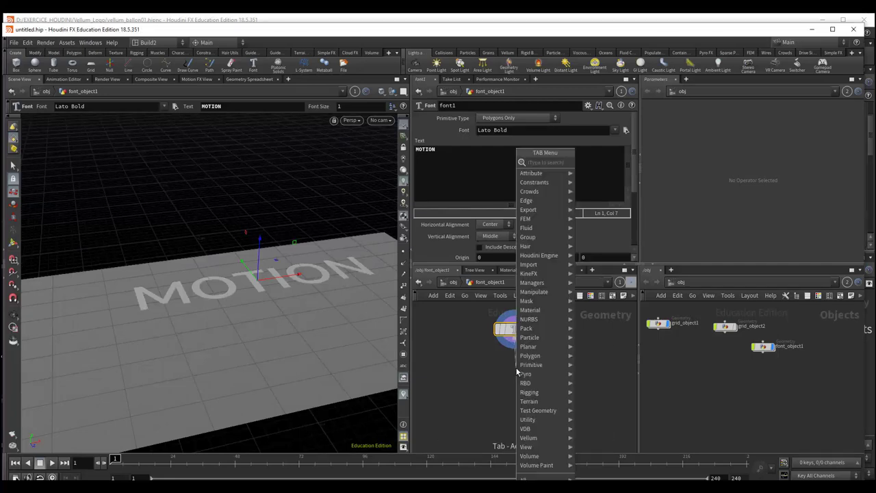
pyautogui.write('uvt')
pyautogui.write('ex')
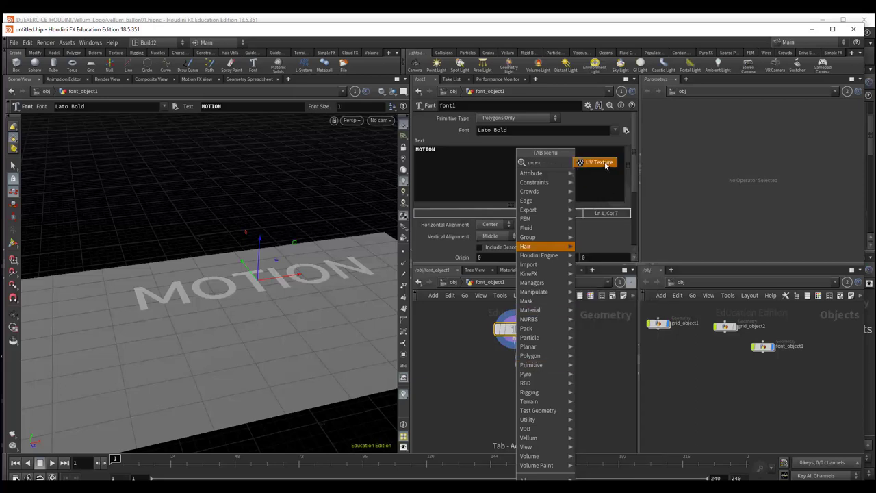
pyautogui.press('Return')
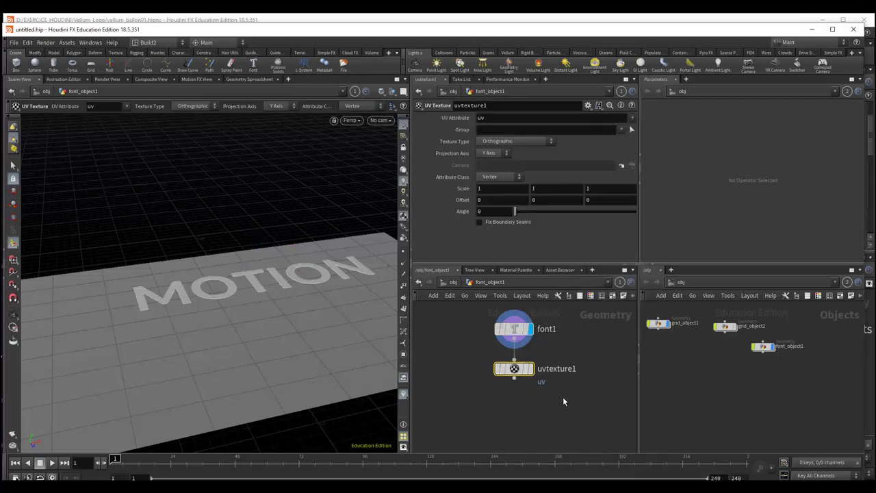
pyautogui.moveTo(563, 397); pyautogui.dragTo(567, 387, button='middle')
pyautogui.scroll(-1, 566, 388)
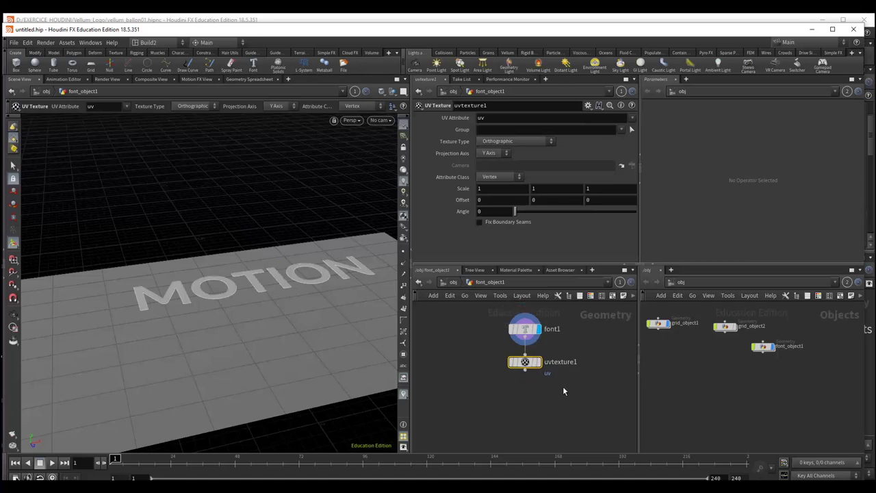
pyautogui.scroll(1, 574, 396)
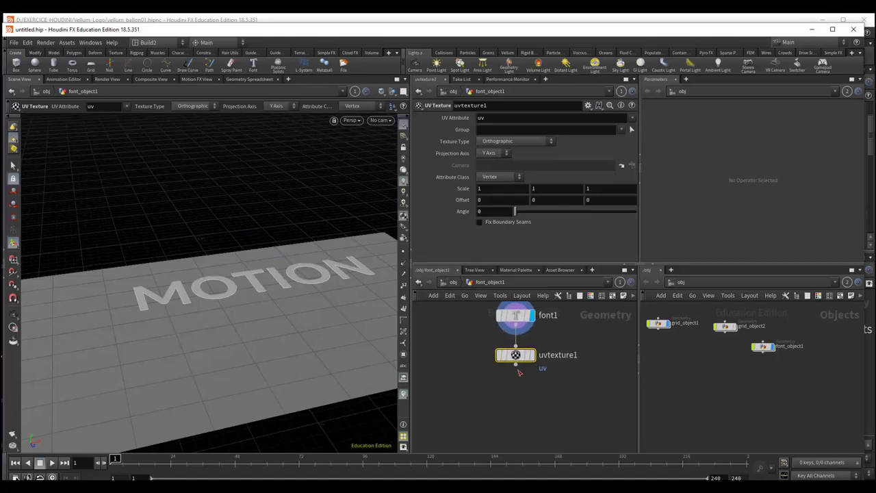
pyautogui.moveTo(517, 370); pyautogui.dragTo(516, 393)
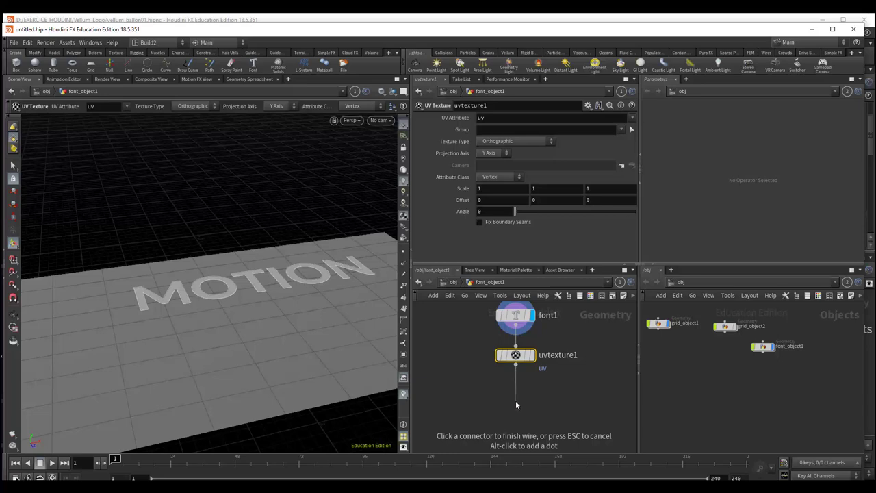
pyautogui.press('Escape')
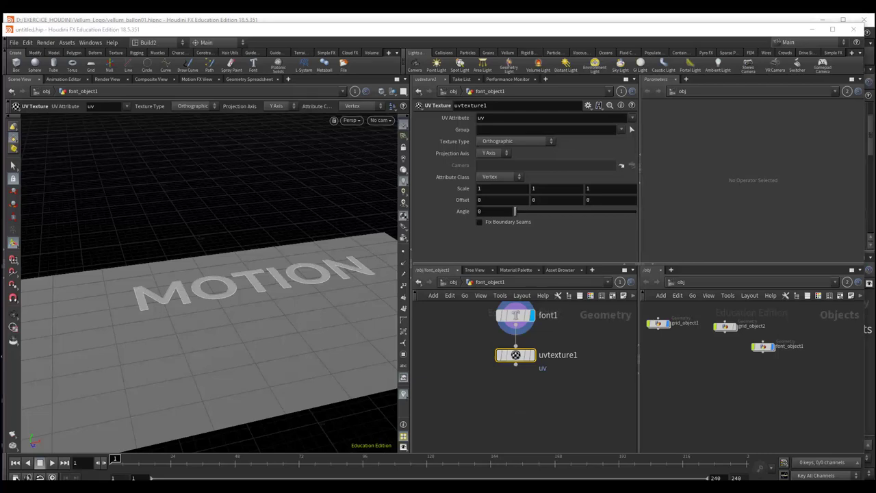
# Step: Set uvtexture1's Texture Type to Face
pyautogui.click(518, 142)
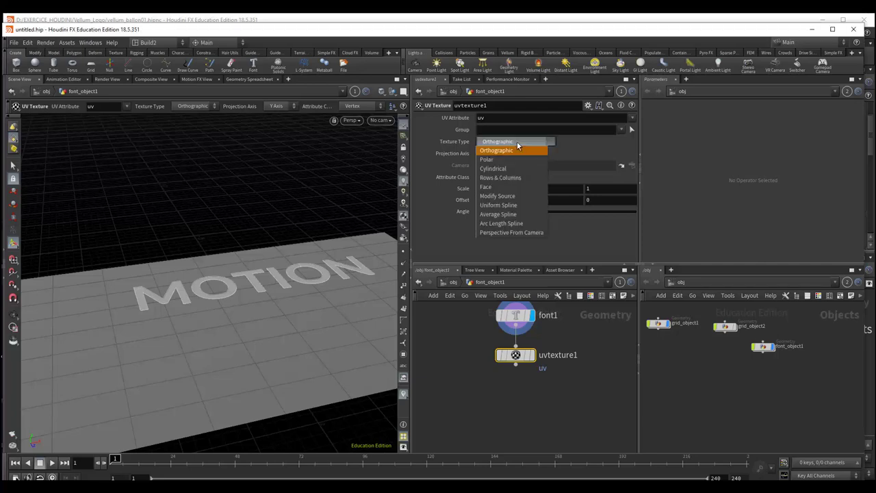
pyautogui.click(491, 176)
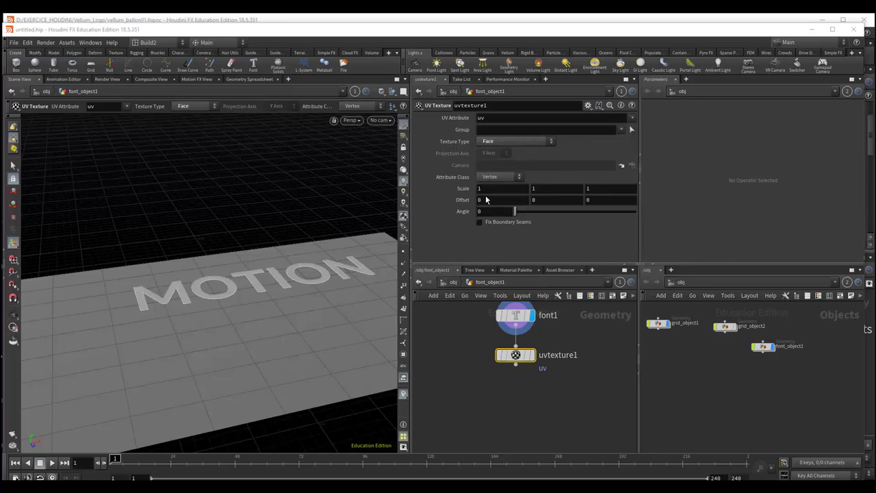
pyautogui.moveTo(515, 364); pyautogui.dragTo(508, 404)
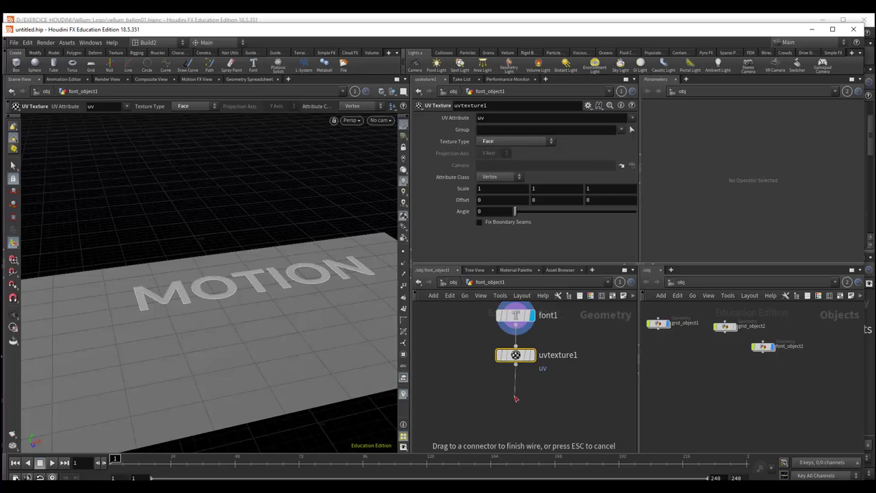
# Step: Add a PolyExtrude node wired under uvtexture1
pyautogui.press('Tab')
pyautogui.write('p')
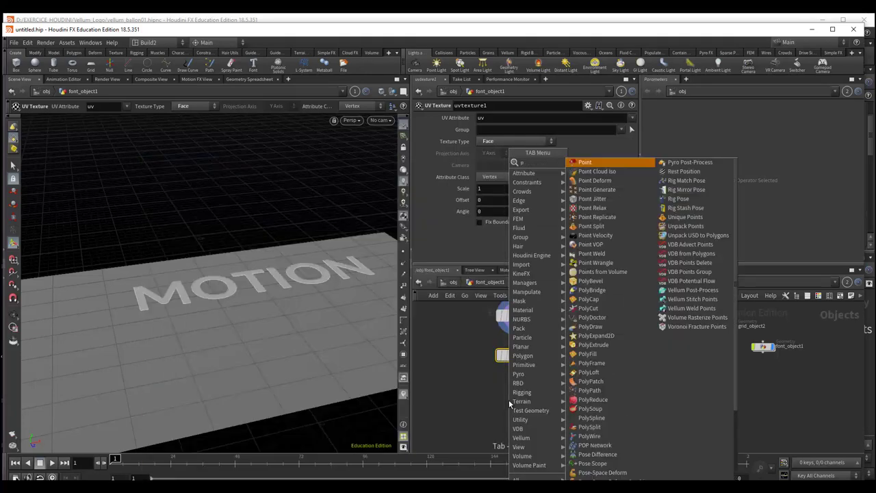
pyautogui.write('oly')
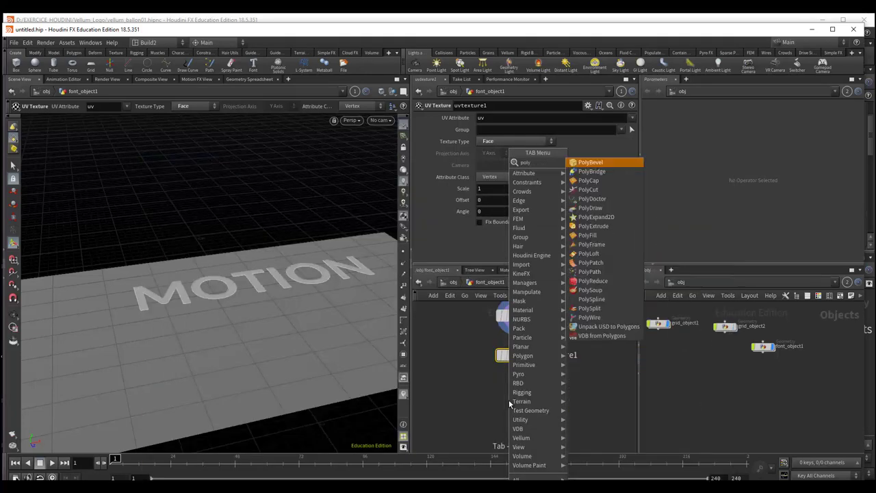
pyautogui.click(610, 231)
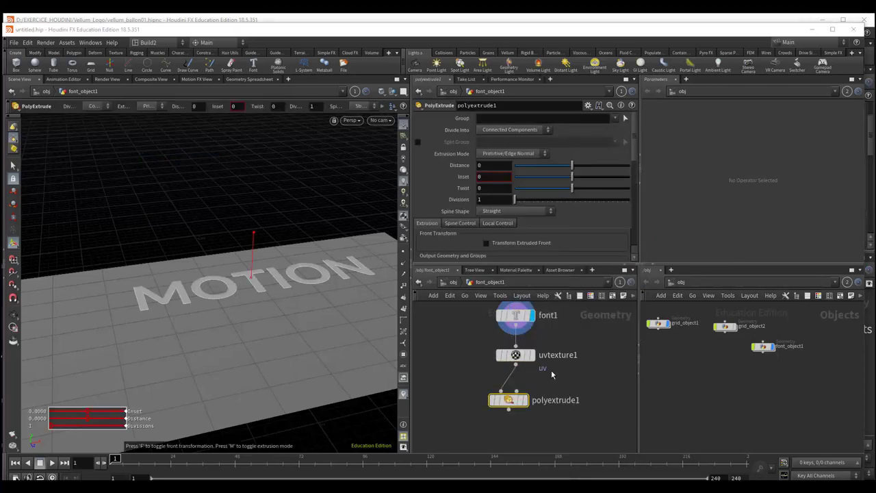
pyautogui.click(523, 403)
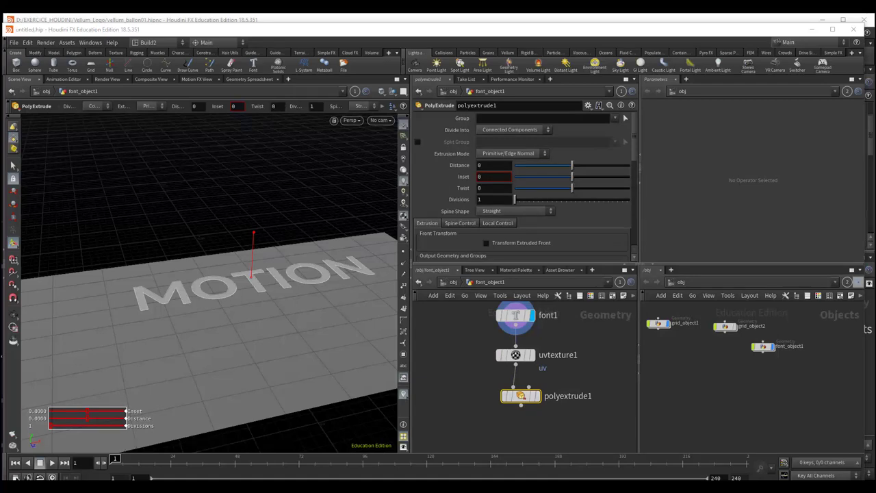
# Step: Set the polyextrude1 extrusion Distance to 0.5
pyautogui.doubleClick(480, 166)
pyautogui.scroll(-1, 477, 231)
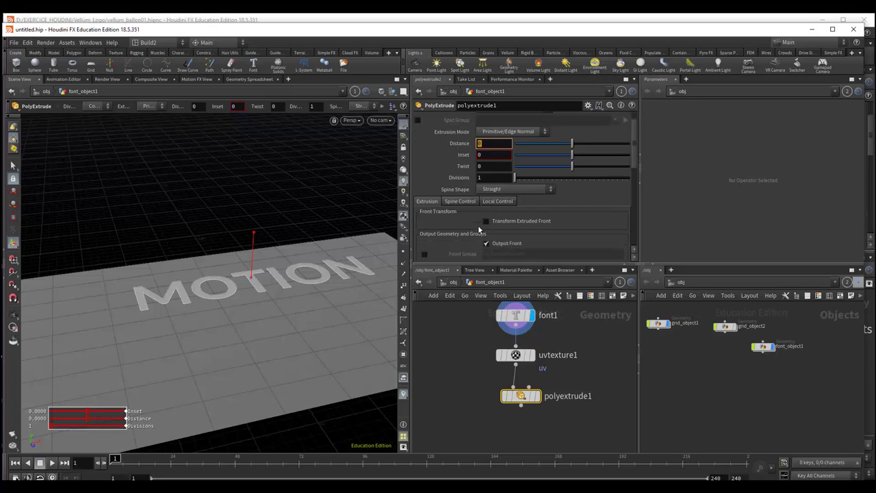
pyautogui.scroll(-1, 479, 229)
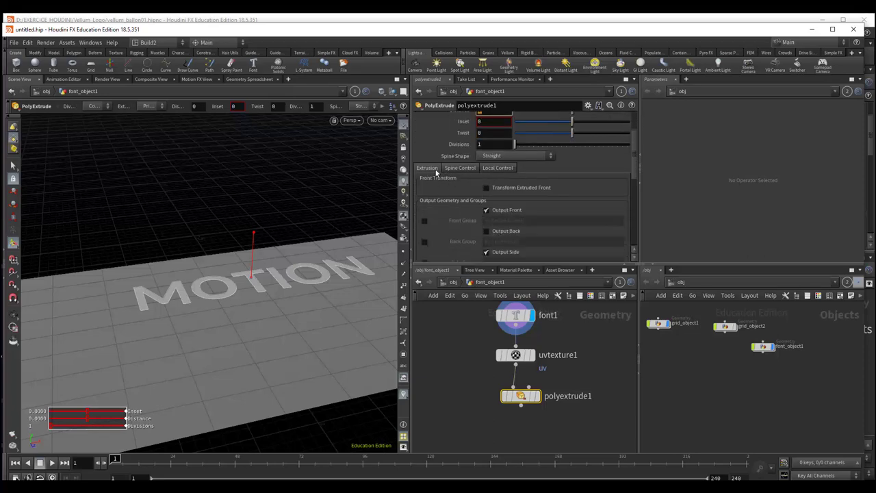
pyautogui.scroll(1, 575, 172)
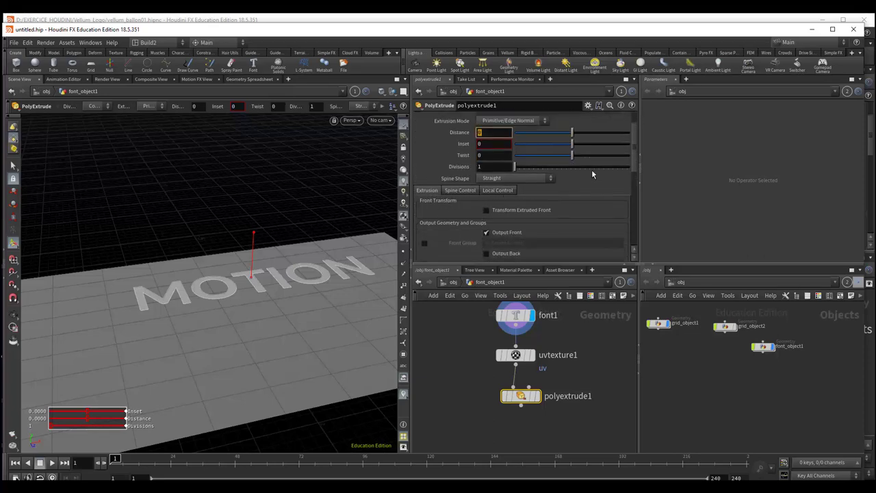
pyautogui.scroll(1, 591, 169)
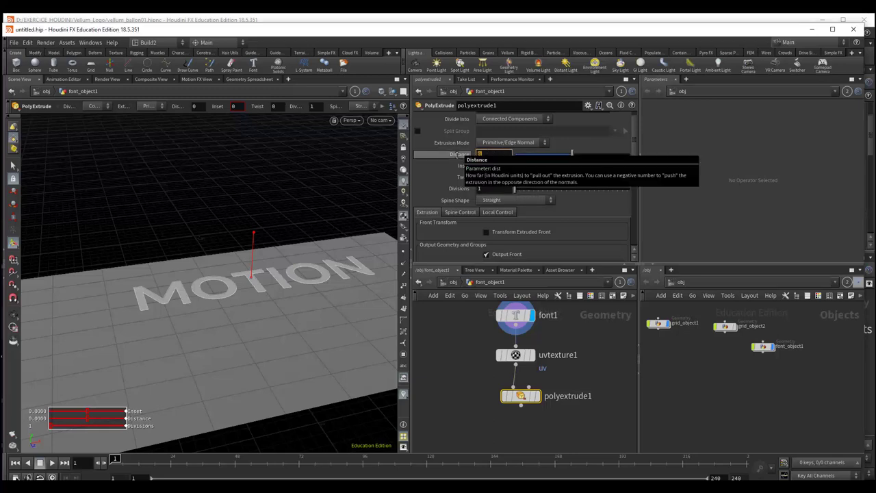
pyautogui.write('.5')
pyautogui.press('Return')
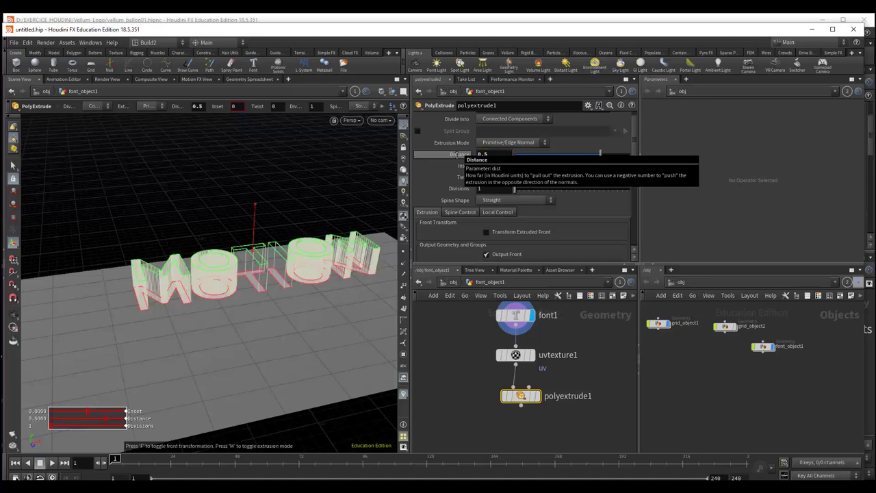
# Step: Set the extrusion Divisions to 4 and orbit to inspect the extruded MOTION
pyautogui.keyDown('alt'); pyautogui.moveTo(303, 294); pyautogui.dragTo(341, 288); pyautogui.keyUp('alt')
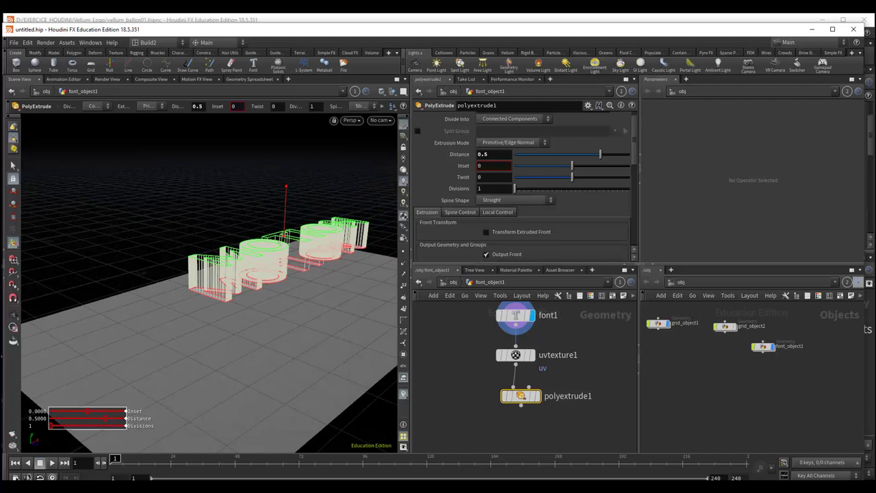
pyautogui.scroll(1, 487, 198)
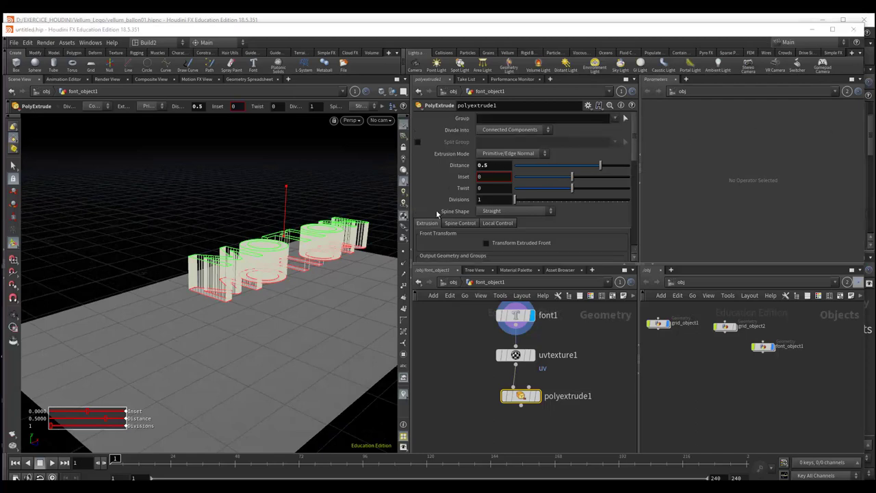
pyautogui.click(487, 199)
pyautogui.write('4')
pyautogui.press('Return')
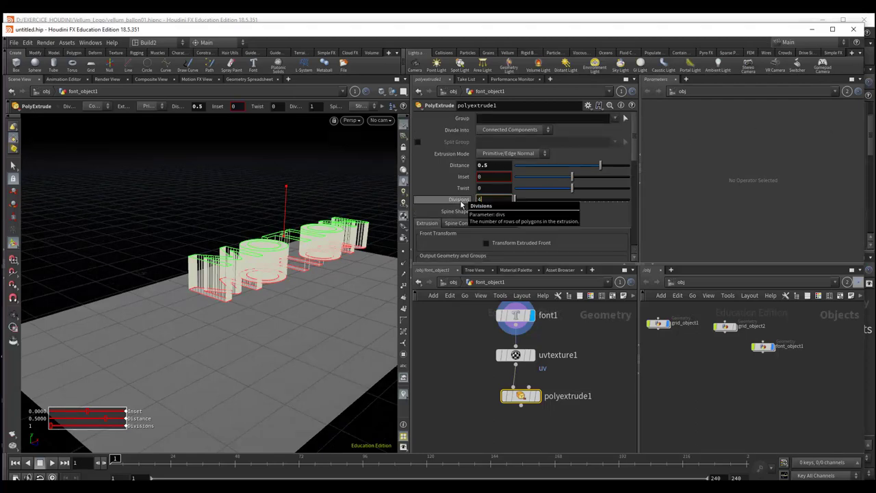
pyautogui.press('Escape')
pyautogui.moveTo(278, 246)
pyautogui.mouseDown()
pyautogui.moveTo(310, 231)
pyautogui.moveTo(272, 280)
pyautogui.mouseUp()
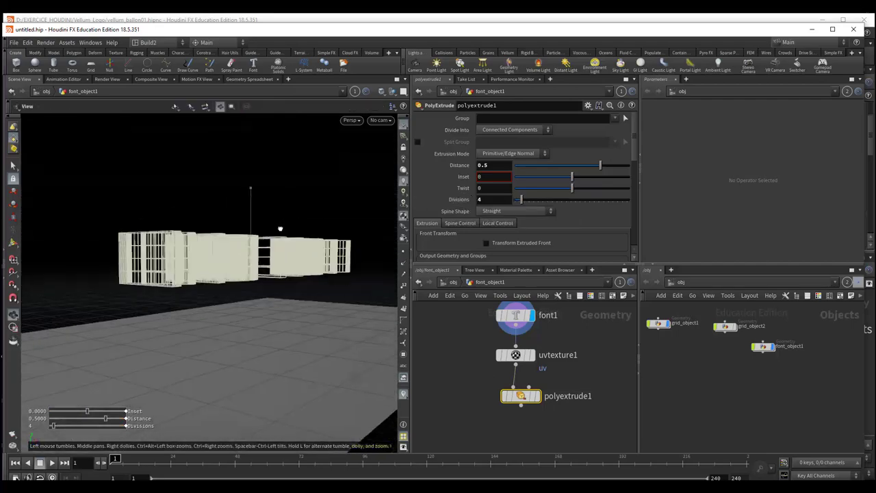
# Step: Enable Output Back on polyextrude1 and check the letters' underside
pyautogui.press('Return')
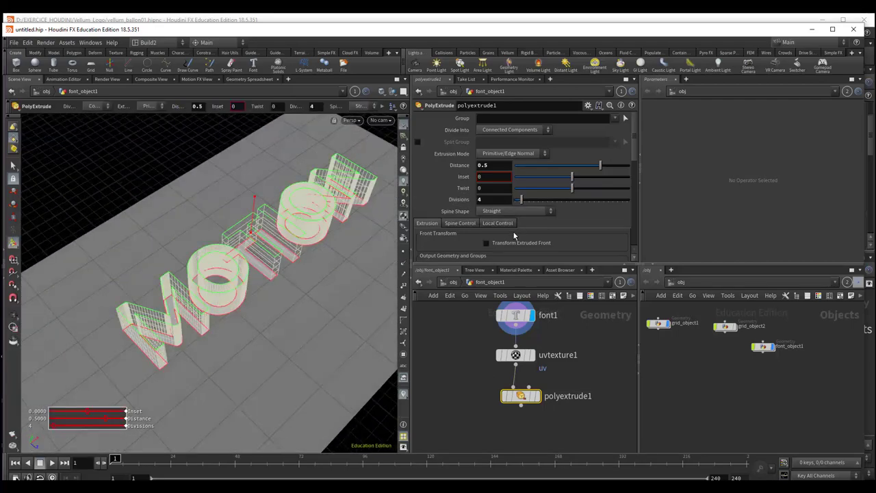
pyautogui.scroll(-3, 575, 216)
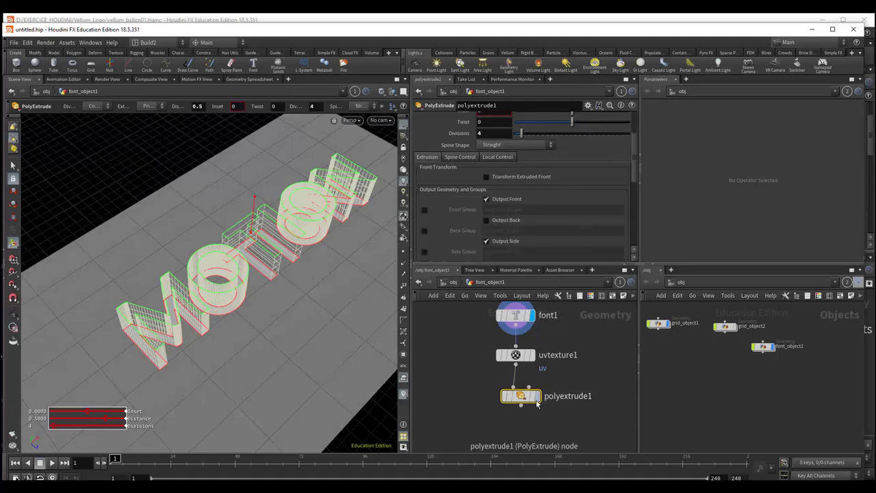
pyautogui.keyDown('alt'); pyautogui.moveTo(274, 293); pyautogui.dragTo(294, 226); pyautogui.keyUp('alt')
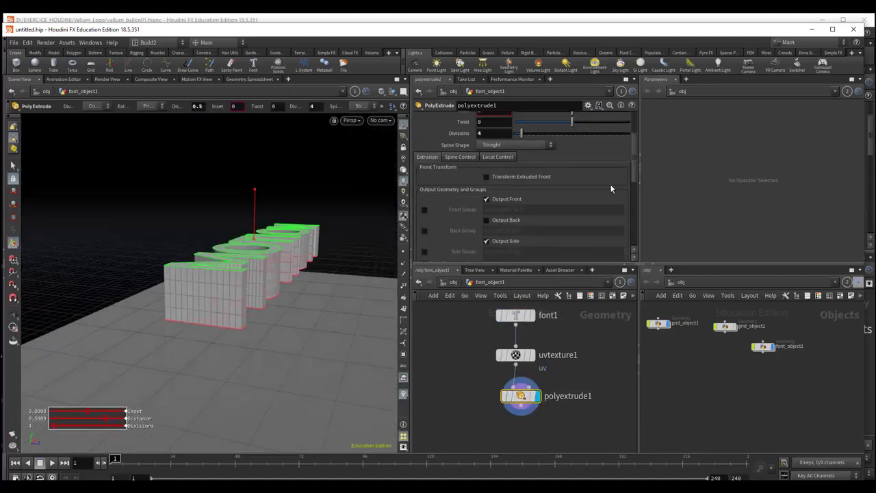
pyautogui.click(486, 220)
pyautogui.moveTo(325, 283)
pyautogui.mouseDown()
pyautogui.moveTo(310, 250)
pyautogui.moveTo(287, 329)
pyautogui.moveTo(276, 336)
pyautogui.moveTo(298, 309)
pyautogui.moveTo(273, 344)
pyautogui.moveTo(310, 299)
pyautogui.moveTo(322, 230)
pyautogui.moveTo(290, 326)
pyautogui.mouseUp()
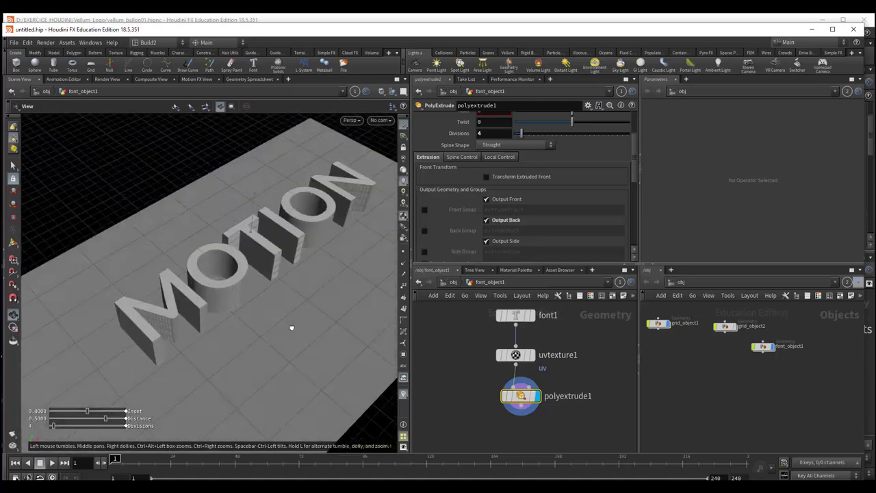
# Step: Turn Output Side back on and inspect the closed letter walls up close
pyautogui.press('Return')
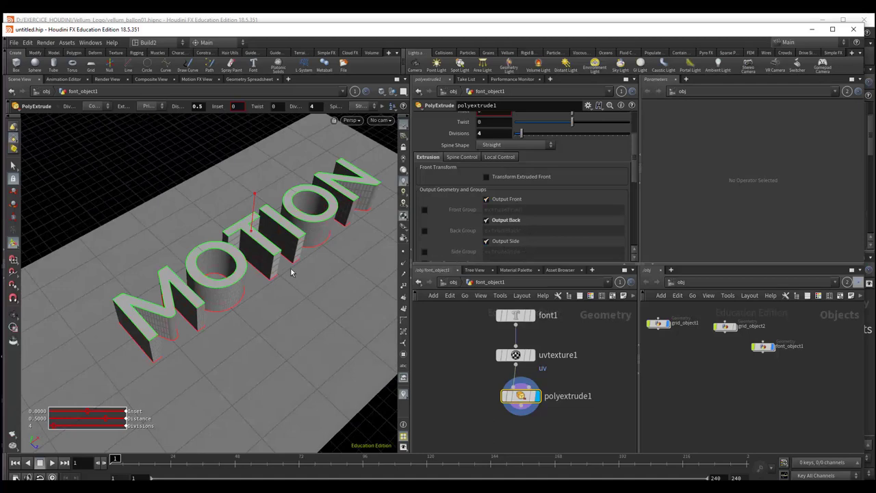
pyautogui.moveTo(370, 274)
pyautogui.mouseDown()
pyautogui.moveTo(302, 281)
pyautogui.moveTo(344, 225)
pyautogui.moveTo(276, 254)
pyautogui.moveTo(319, 248)
pyautogui.mouseUp()
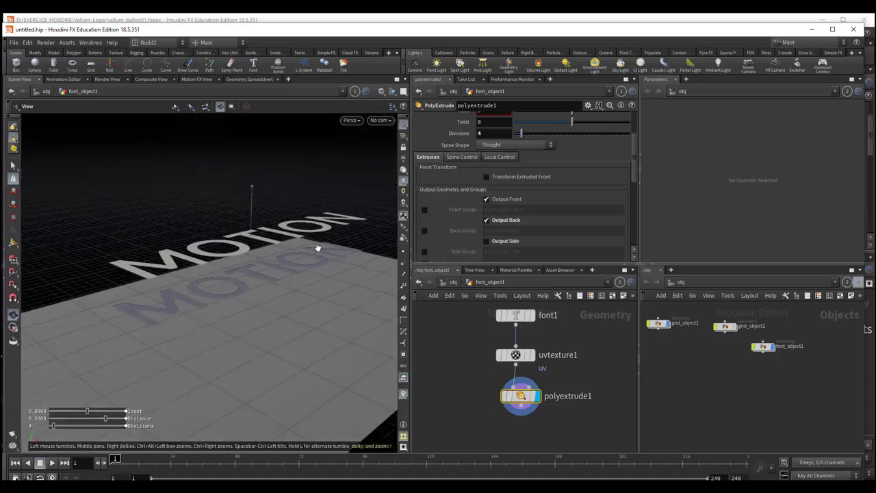
pyautogui.click(504, 244)
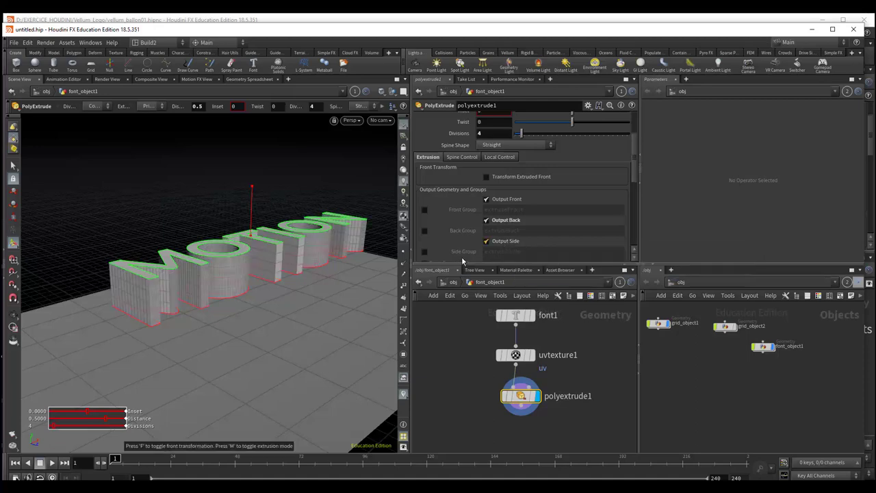
pyautogui.press('Escape')
pyautogui.moveTo(319, 304)
pyautogui.mouseDown()
pyautogui.moveTo(287, 359)
pyautogui.moveTo(290, 321)
pyautogui.moveTo(244, 332)
pyautogui.moveTo(248, 285)
pyautogui.moveTo(249, 303)
pyautogui.moveTo(290, 296)
pyautogui.mouseUp()
pyautogui.press('Return')
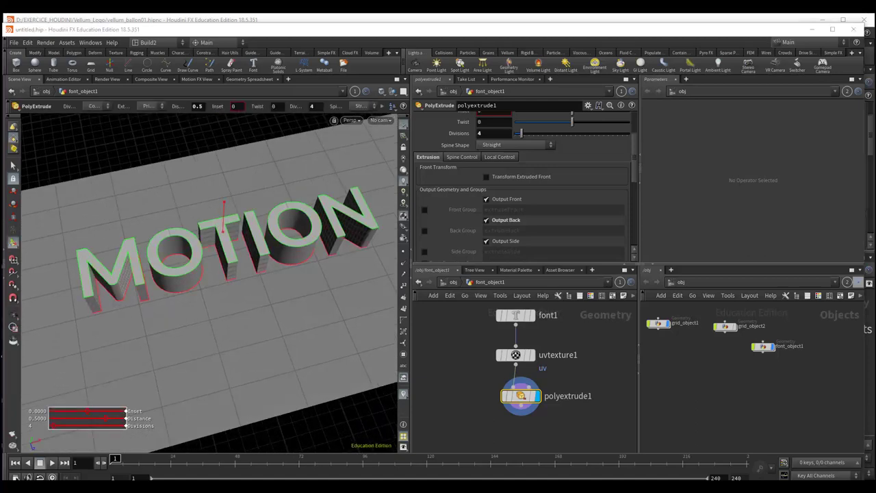
pyautogui.moveTo(527, 391); pyautogui.dragTo(587, 347, button='middle')
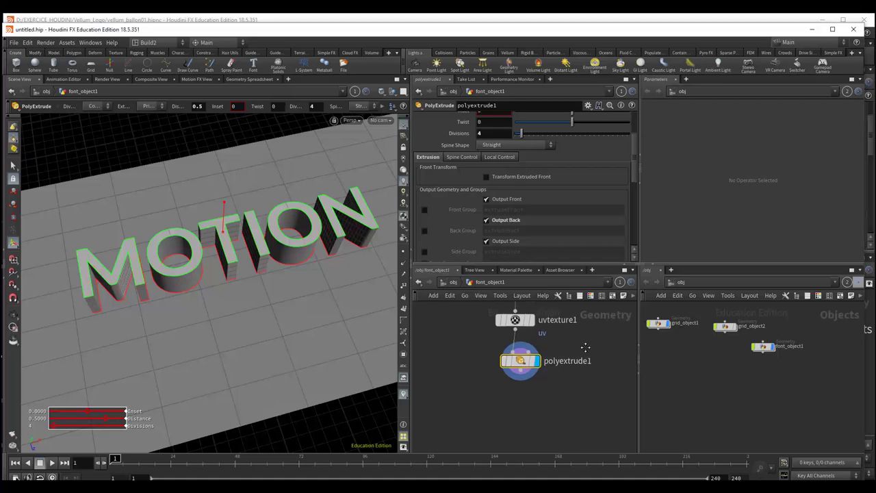
pyautogui.moveTo(523, 365); pyautogui.dragTo(520, 399)
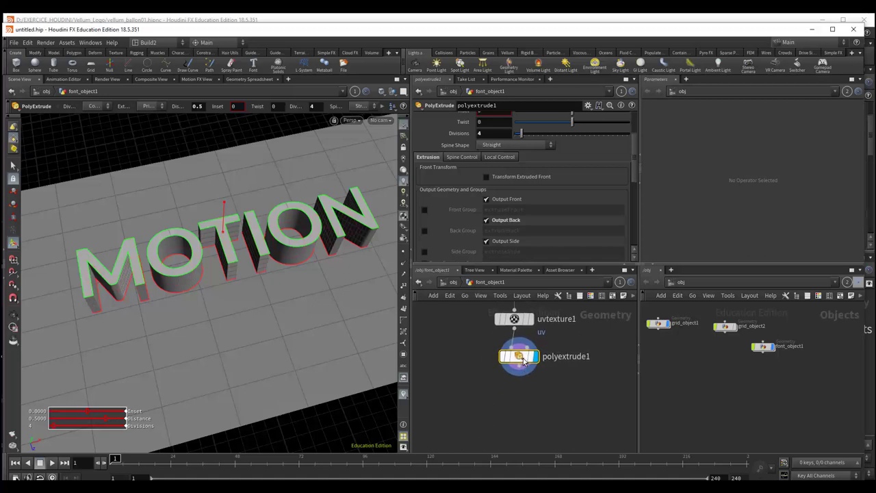
# Step: Add a displayed Remesh node after polyextrude1 with Iterations 2 and Smoothing 0.3
pyautogui.press('Tab')
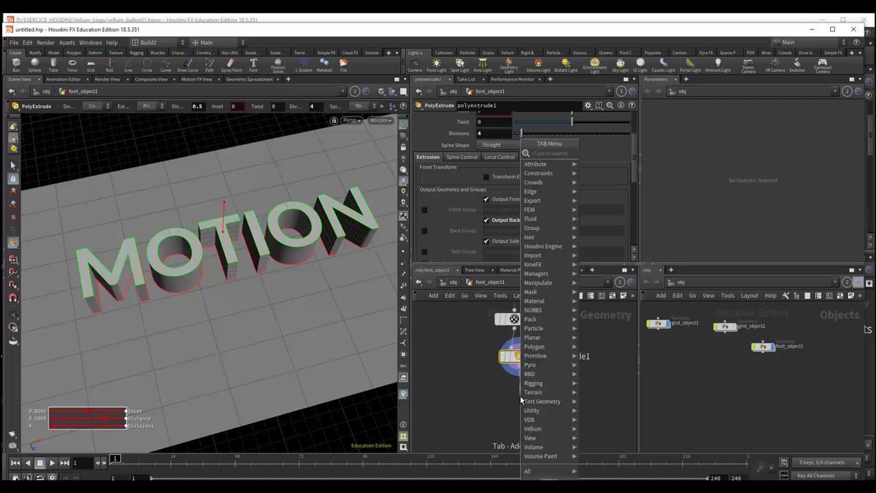
pyautogui.write('remesh')
pyautogui.press('Return')
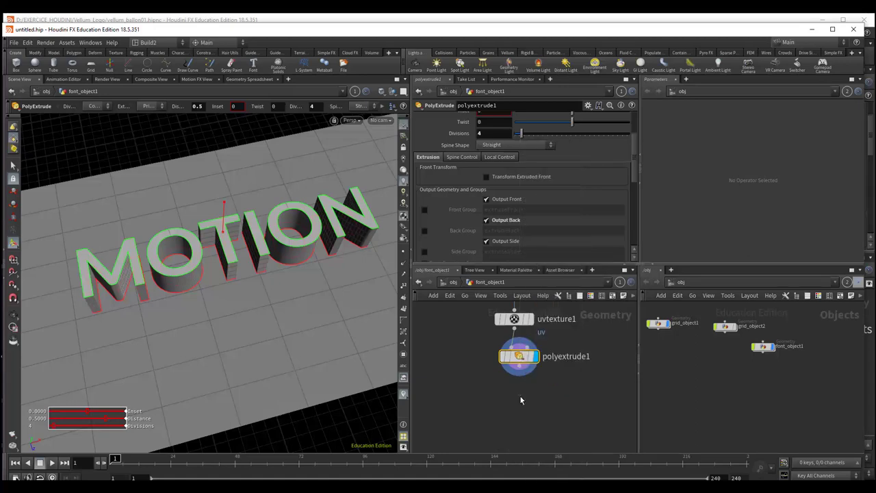
pyautogui.click(536, 395)
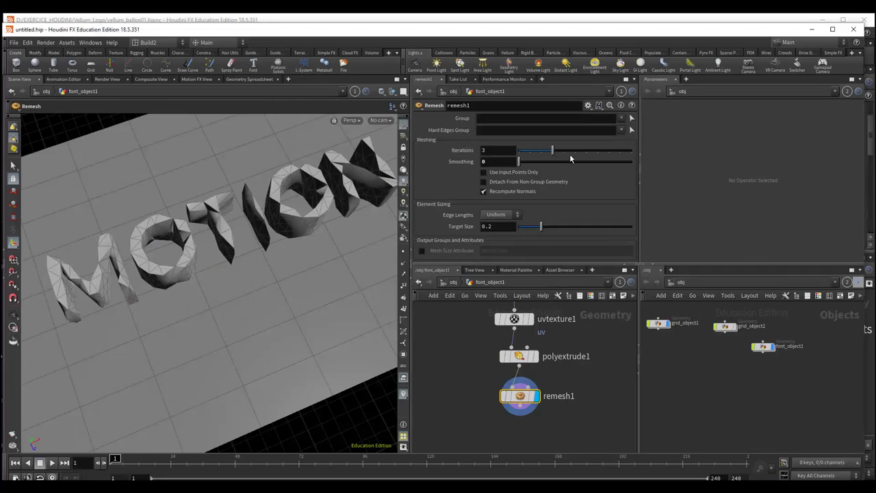
pyautogui.moveTo(569, 151)
pyautogui.mouseDown()
pyautogui.moveTo(659, 164)
pyautogui.moveTo(541, 163)
pyautogui.mouseUp()
pyautogui.moveTo(521, 164)
pyautogui.mouseDown()
pyautogui.moveTo(567, 166)
pyautogui.moveTo(568, 154)
pyautogui.moveTo(565, 161)
pyautogui.moveTo(530, 160)
pyautogui.moveTo(552, 163)
pyautogui.mouseUp()
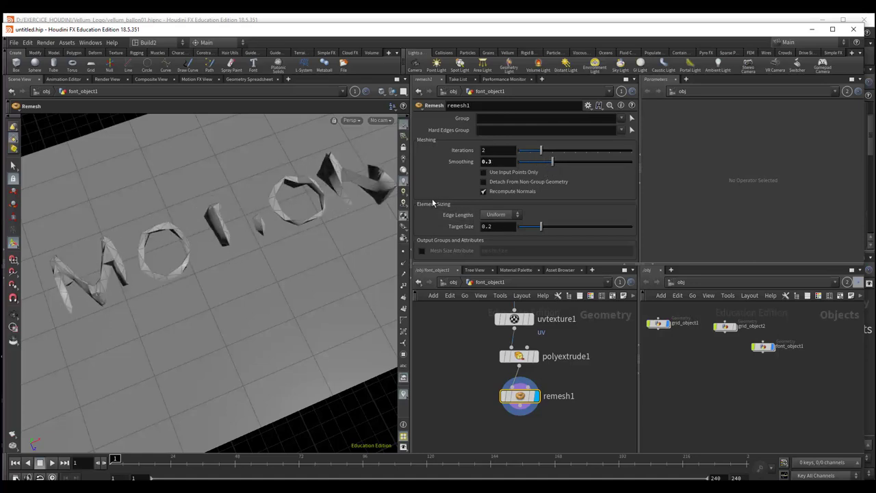
pyautogui.click(504, 216)
# Step: Switch remesh1 to Adaptive edge lengths with Relative Density 1.85 and Gradation 0.1
pyautogui.click(500, 234)
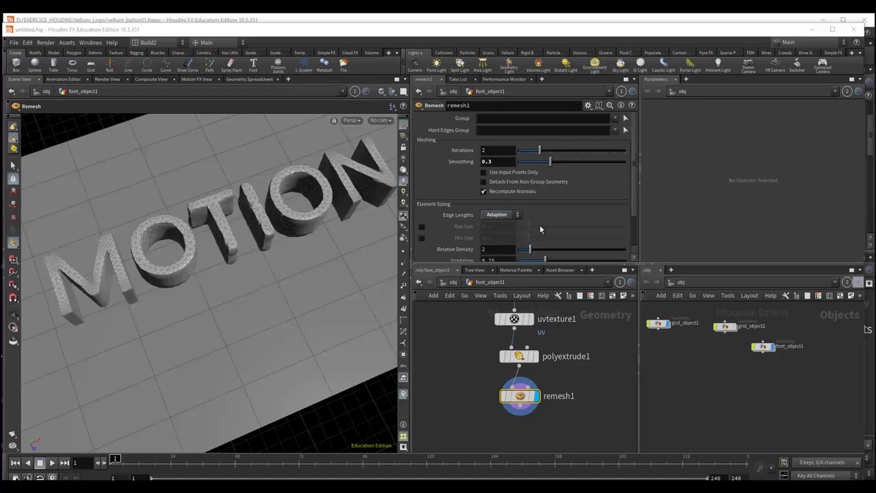
pyautogui.scroll(-1, 540, 227)
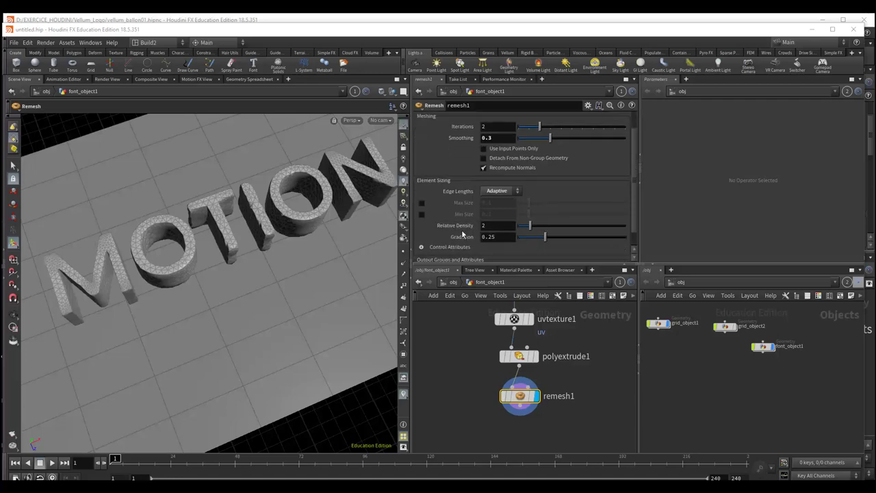
pyautogui.moveTo(530, 226); pyautogui.dragTo(533, 227)
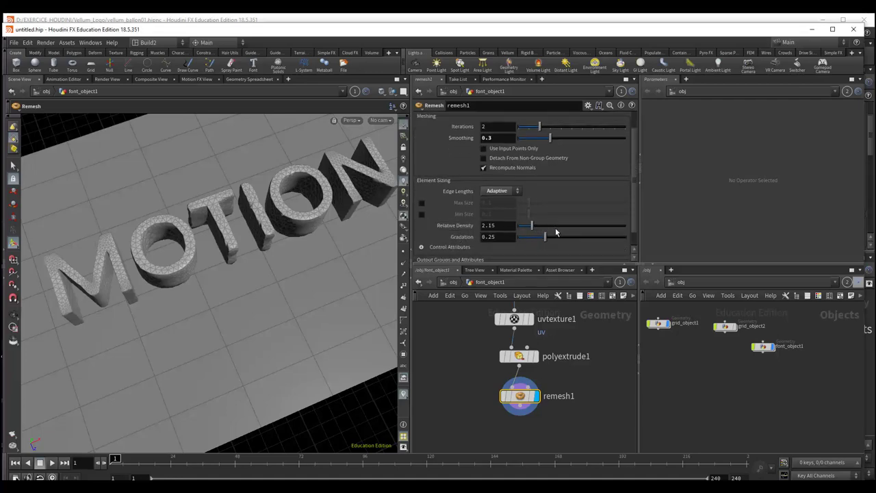
pyautogui.click(556, 226)
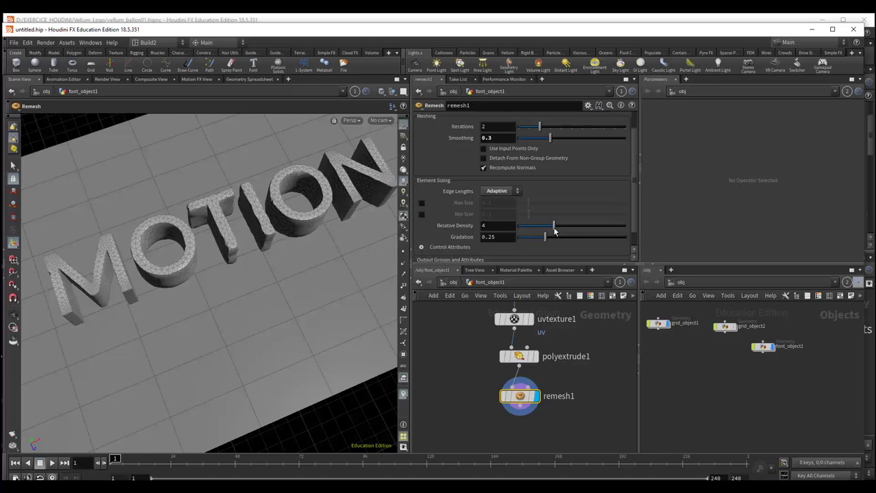
pyautogui.click(528, 238)
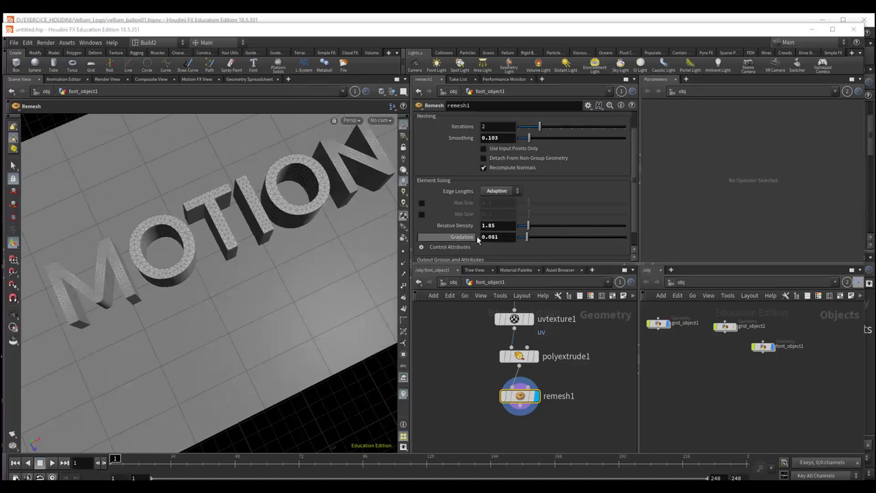
pyautogui.click(496, 236)
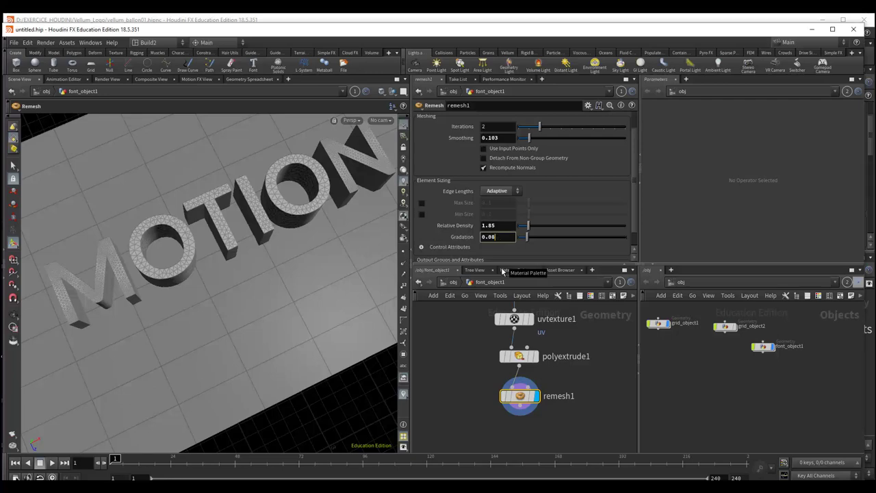
pyautogui.press('BackSpace')
pyautogui.press('BackSpace')
pyautogui.write('1')
pyautogui.press('Return')
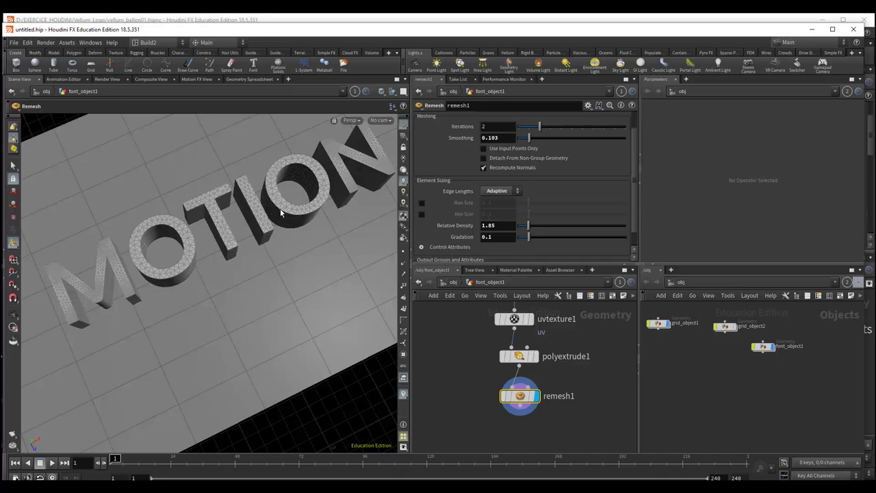
# Step: Orbit around the remeshed MOTION text from several angles to inspect the triangle mesh
pyautogui.moveTo(287, 196)
pyautogui.mouseDown()
pyautogui.moveTo(245, 157)
pyautogui.moveTo(272, 270)
pyautogui.moveTo(274, 225)
pyautogui.moveTo(294, 180)
pyautogui.moveTo(282, 190)
pyautogui.moveTo(274, 231)
pyautogui.moveTo(278, 195)
pyautogui.moveTo(239, 196)
pyautogui.moveTo(259, 197)
pyautogui.moveTo(242, 222)
pyautogui.mouseUp()
pyautogui.press('Return')
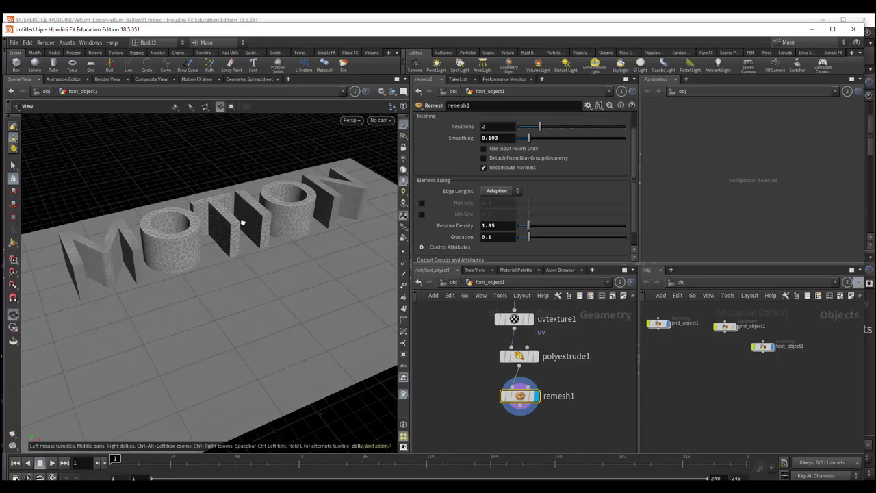
pyautogui.moveTo(243, 221); pyautogui.dragTo(252, 237)
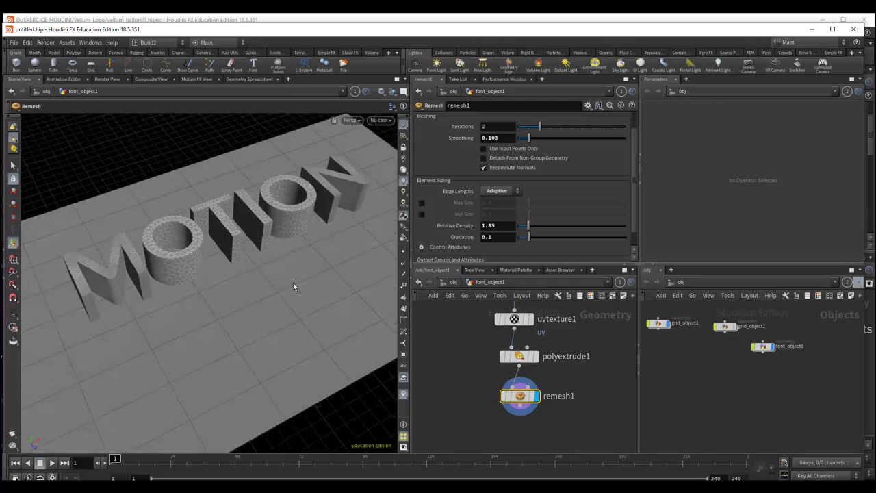
pyautogui.moveTo(263, 270); pyautogui.dragTo(261, 253)
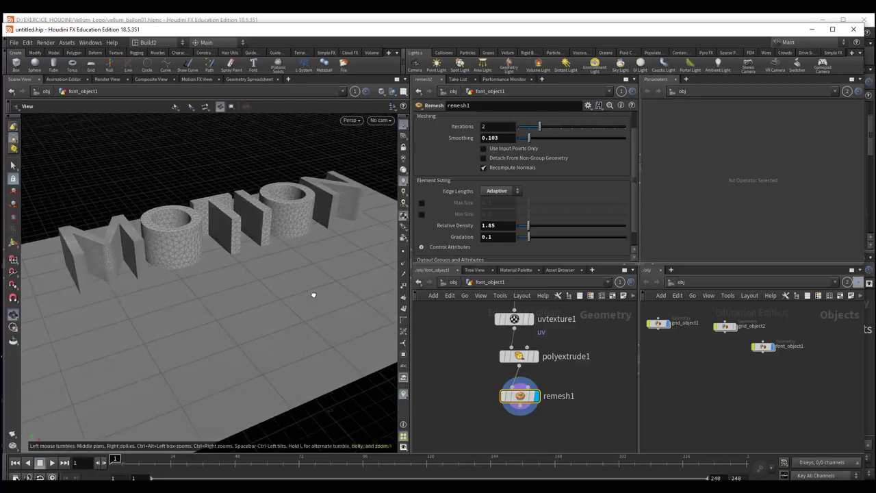
pyautogui.moveTo(312, 293); pyautogui.dragTo(290, 229)
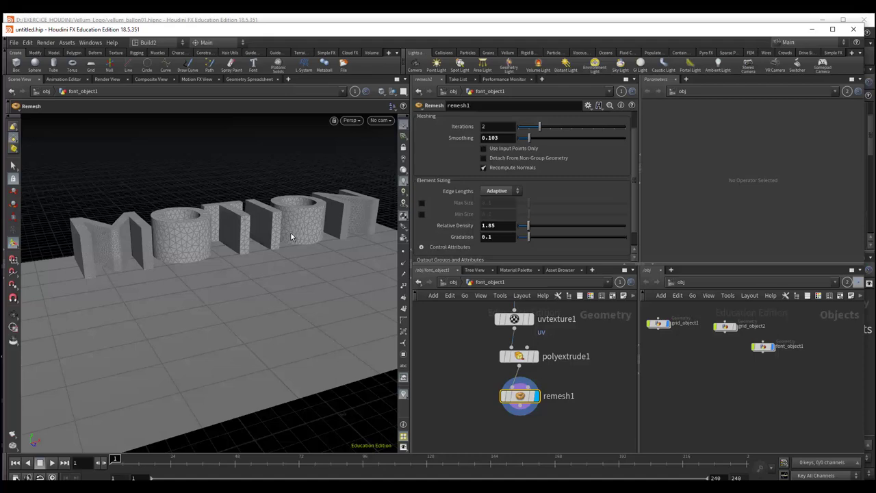
pyautogui.moveTo(290, 234)
pyautogui.mouseDown()
pyautogui.moveTo(245, 250)
pyautogui.moveTo(244, 265)
pyautogui.moveTo(274, 280)
pyautogui.mouseUp()
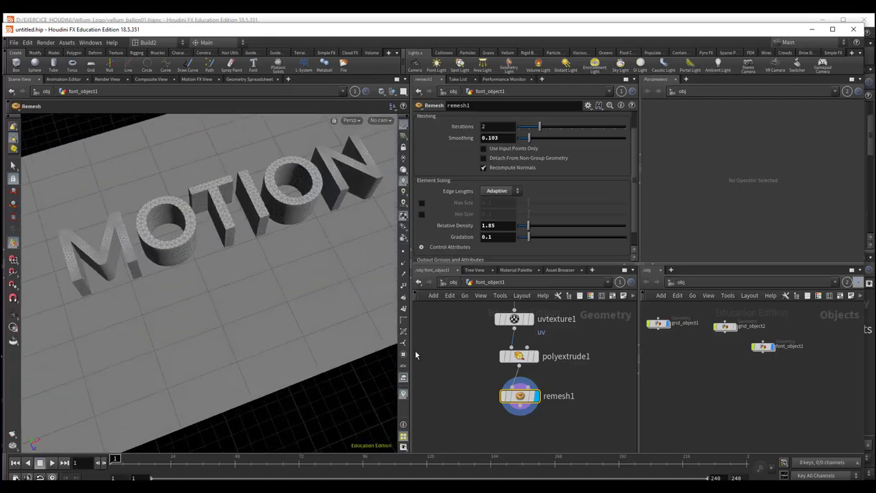
pyautogui.moveTo(593, 383); pyautogui.dragTo(597, 332, button='middle')
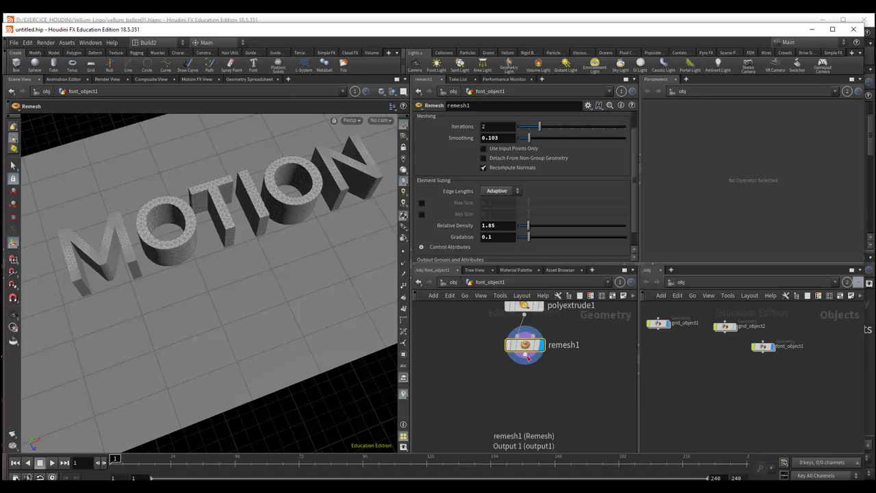
pyautogui.moveTo(527, 357); pyautogui.dragTo(532, 401)
# Step: Add a Color node under remesh1 tinting MOTION dark blue (0, 0.1405, 0.281)
pyautogui.press('Tab')
pyautogui.write('co')
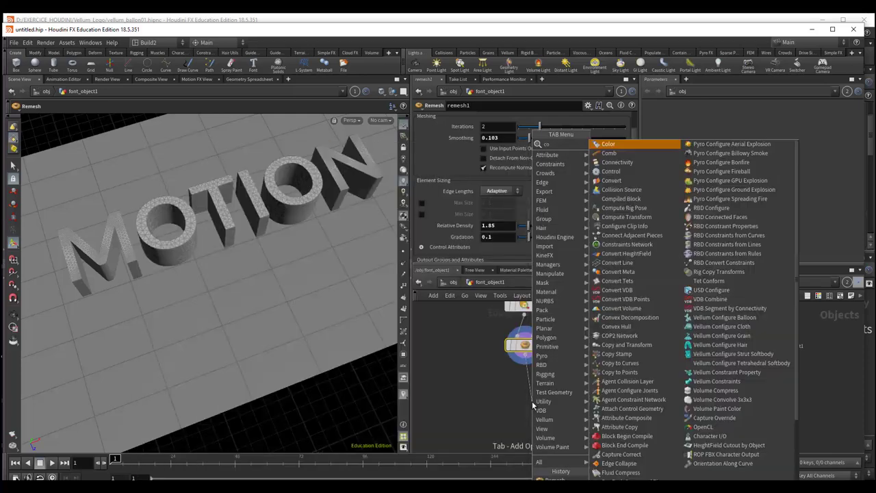
pyautogui.write('lor')
pyautogui.press('Return')
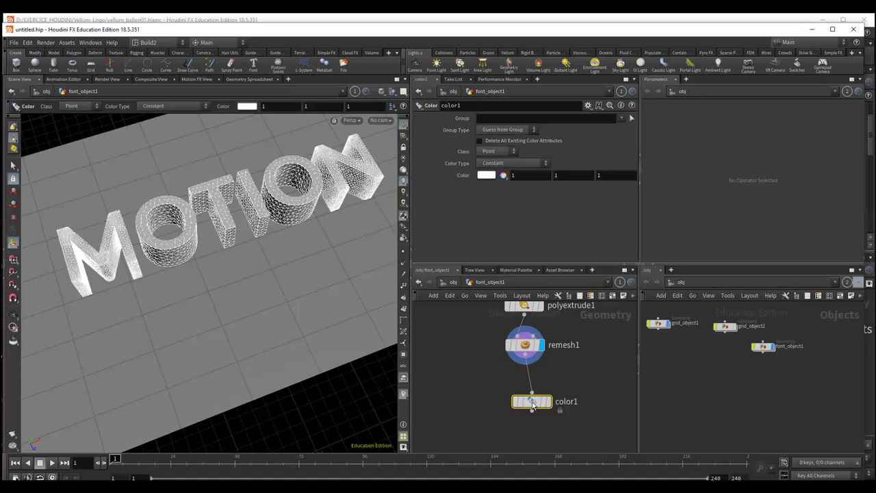
pyautogui.click(534, 399)
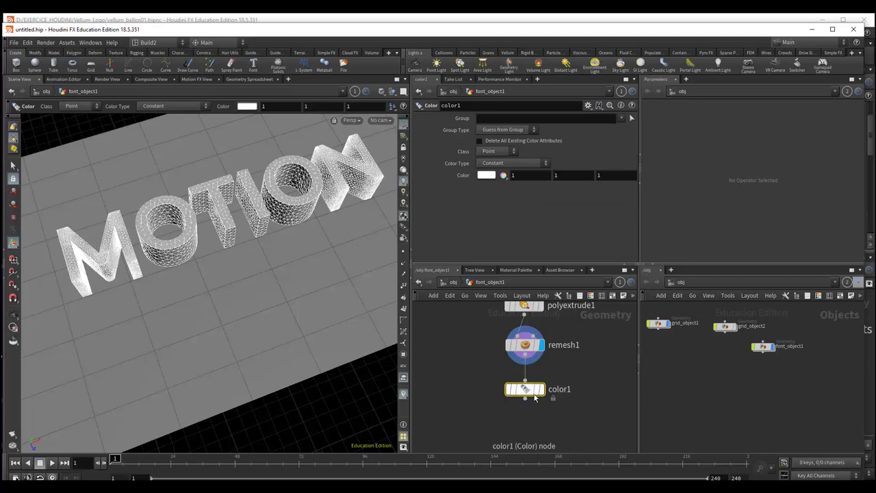
pyautogui.click(487, 175)
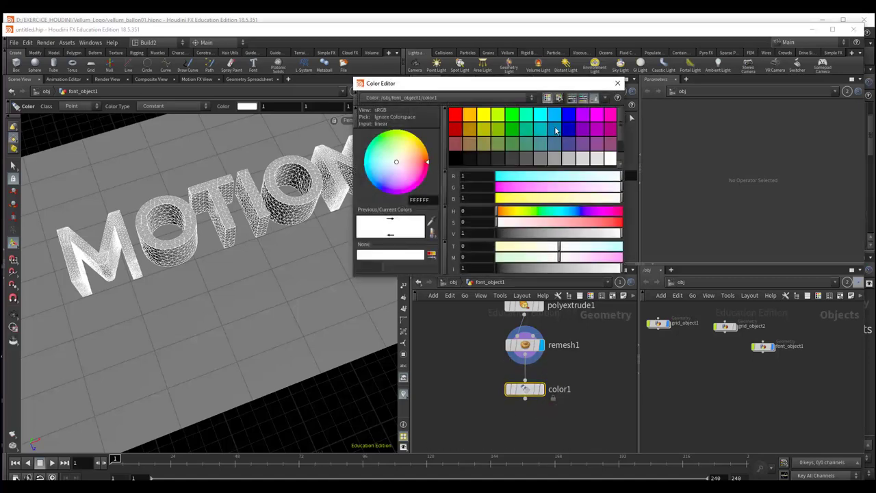
pyautogui.click(554, 126)
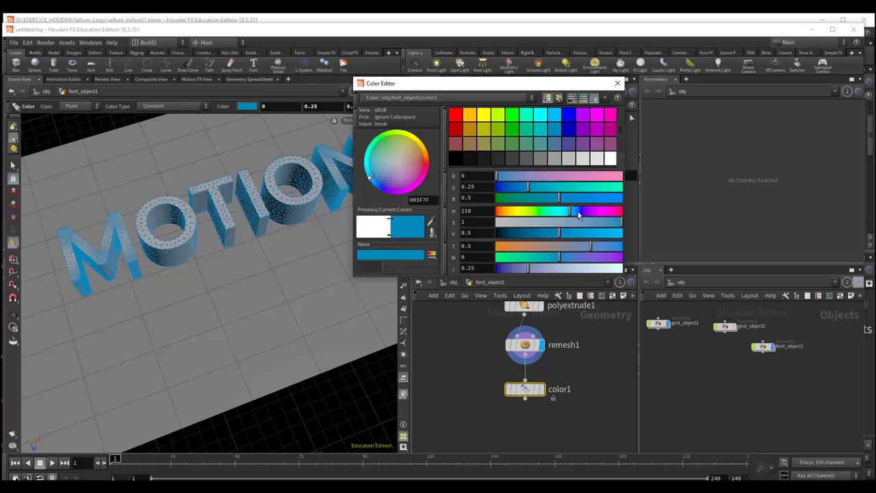
pyautogui.moveTo(537, 236); pyautogui.dragTo(531, 233)
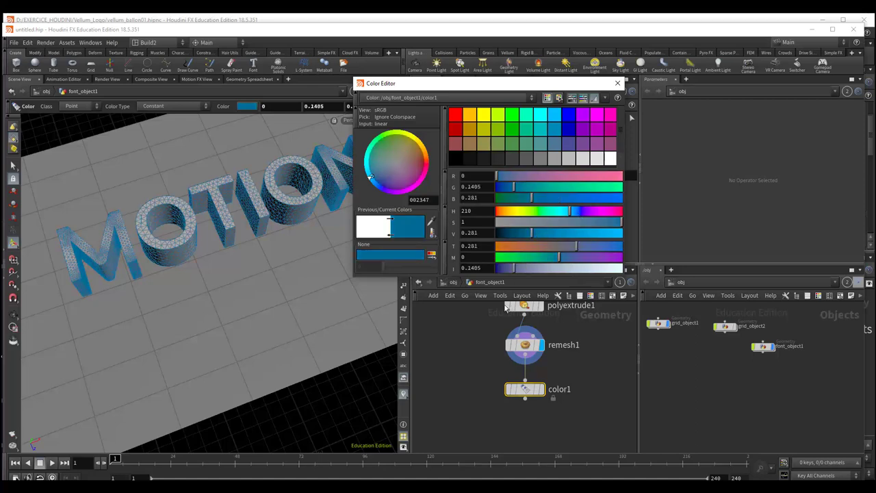
pyautogui.click(618, 83)
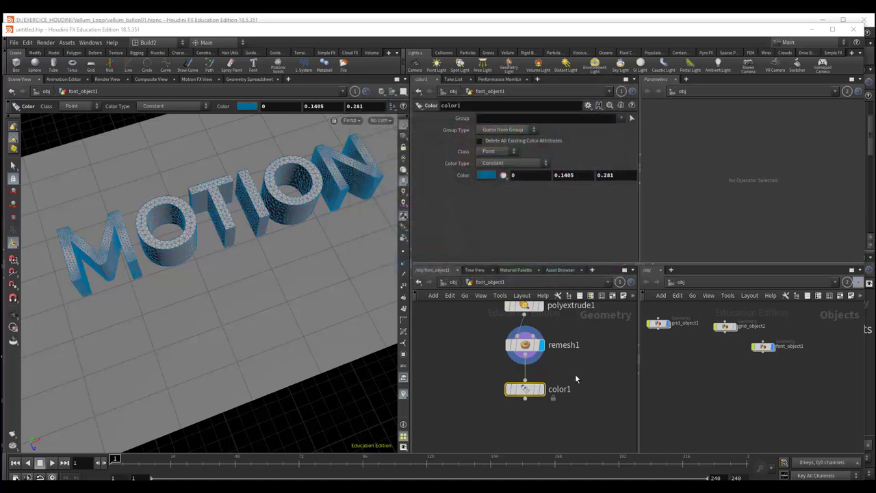
pyautogui.press('Escape')
pyautogui.moveTo(241, 265)
pyautogui.mouseDown()
pyautogui.moveTo(253, 303)
pyautogui.moveTo(270, 270)
pyautogui.moveTo(254, 258)
pyautogui.mouseUp()
# Step: Return to the object-level network and orbit to view the text and grids
pyautogui.press('Return')
pyautogui.click(449, 285)
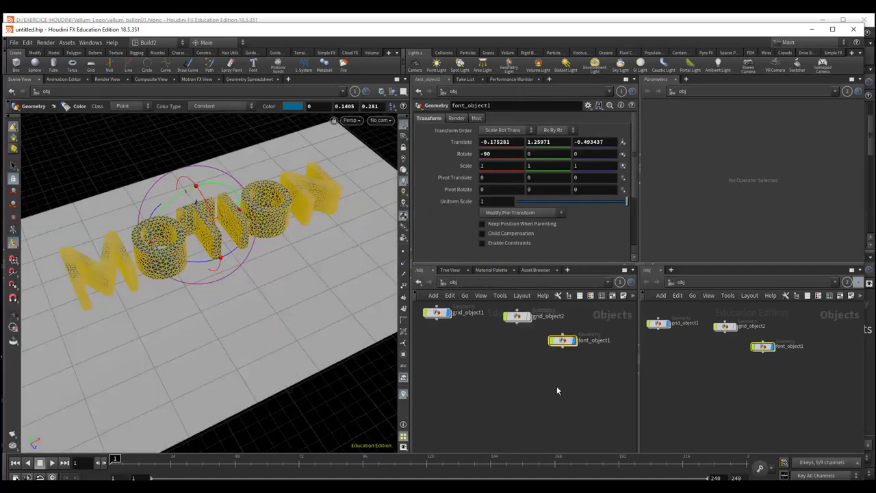
pyautogui.moveTo(528, 373); pyautogui.dragTo(529, 394, button='middle')
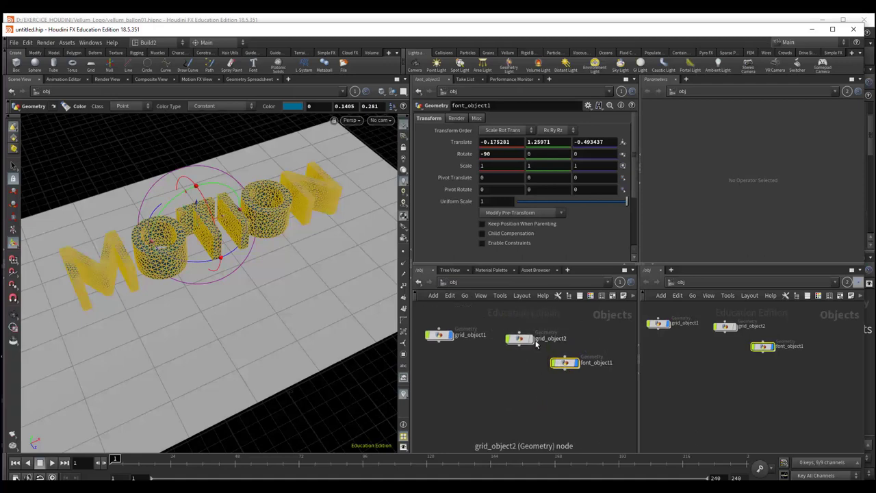
pyautogui.press('Escape')
pyautogui.moveTo(311, 258)
pyautogui.mouseDown()
pyautogui.moveTo(299, 254)
pyautogui.moveTo(300, 201)
pyautogui.moveTo(287, 207)
pyautogui.mouseUp()
pyautogui.moveTo(285, 240)
pyautogui.mouseDown()
pyautogui.moveTo(291, 201)
pyautogui.moveTo(301, 238)
pyautogui.mouseUp()
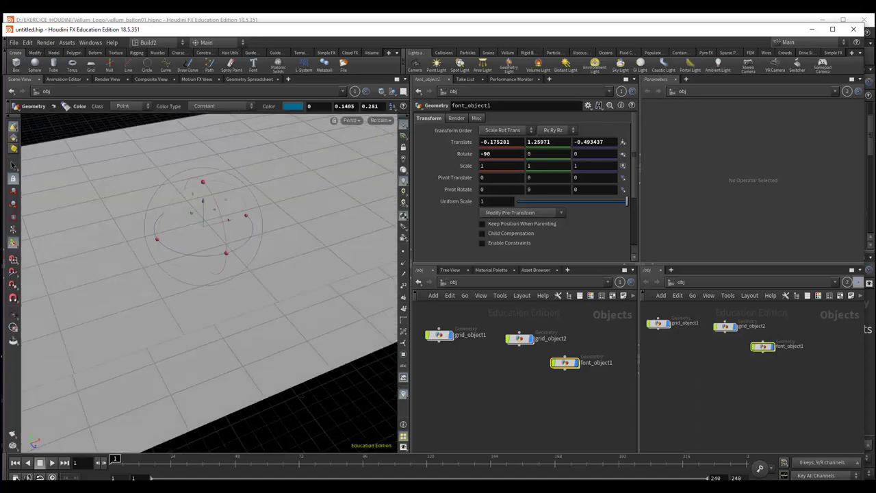
# Step: Dive into grid_object2 and pull a new wire from grid1's output
pyautogui.click(520, 338)
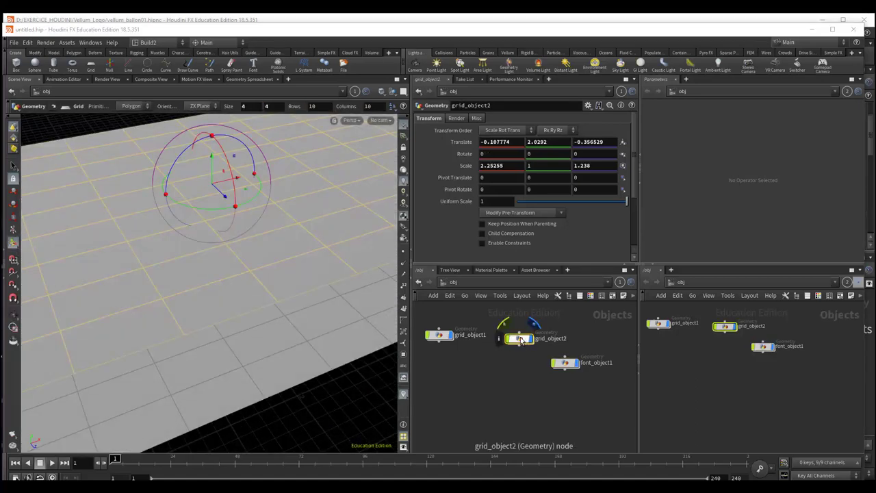
pyautogui.doubleClick(519, 338)
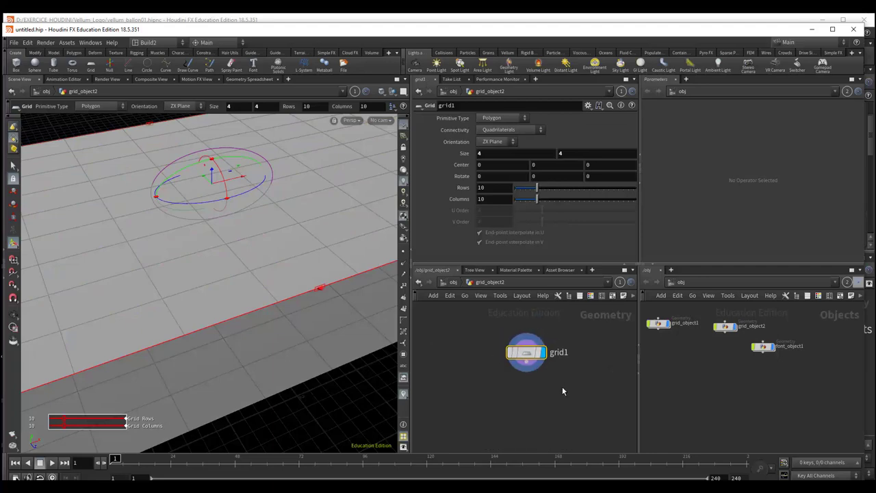
pyautogui.press('Escape')
pyautogui.moveTo(333, 327)
pyautogui.mouseDown()
pyautogui.moveTo(333, 303)
pyautogui.moveTo(334, 321)
pyautogui.mouseUp()
pyautogui.press('space')
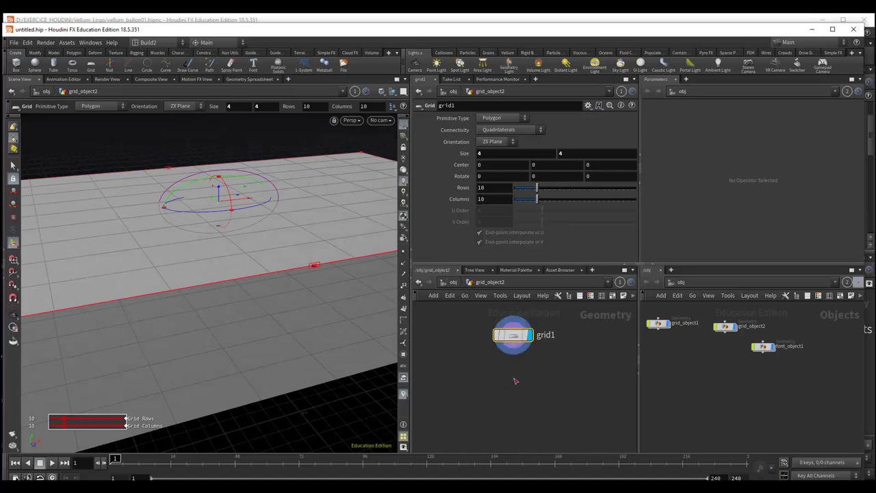
pyautogui.moveTo(514, 351); pyautogui.dragTo(516, 393)
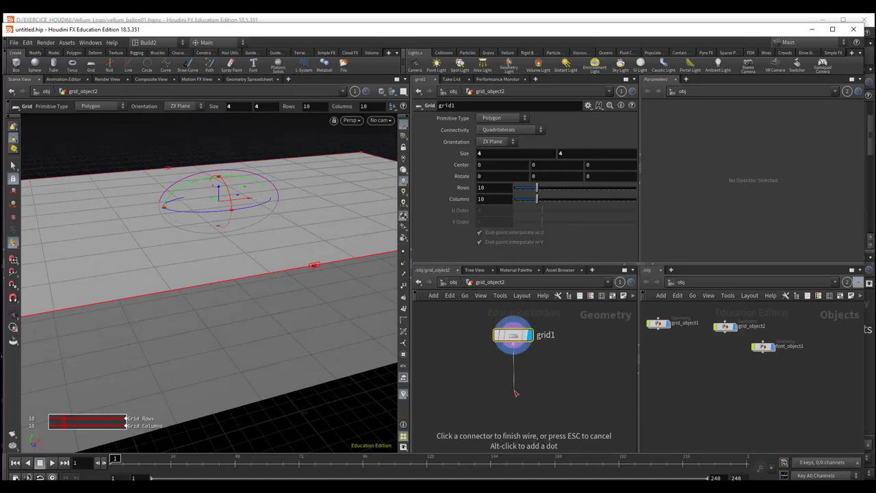
pyautogui.click(516, 393)
# Step: Add a Remesh node under grid1 using Adaptive edge lengths
pyautogui.write('remesh')
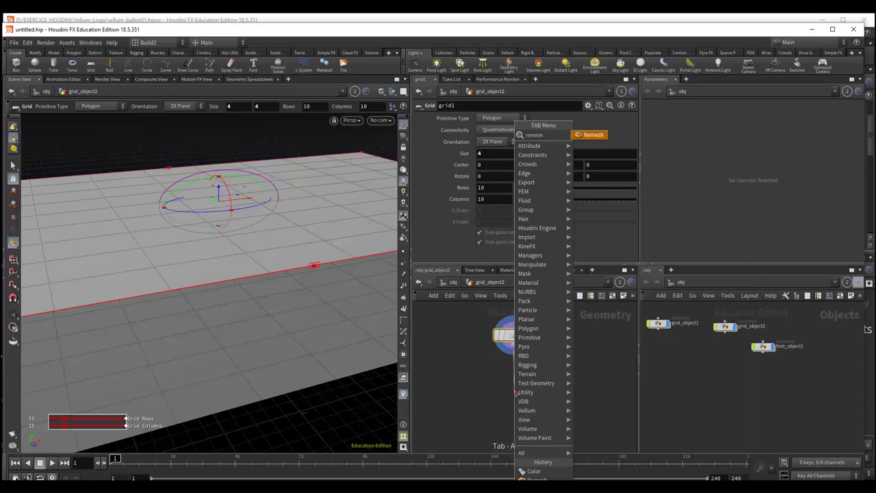
pyautogui.press('Return')
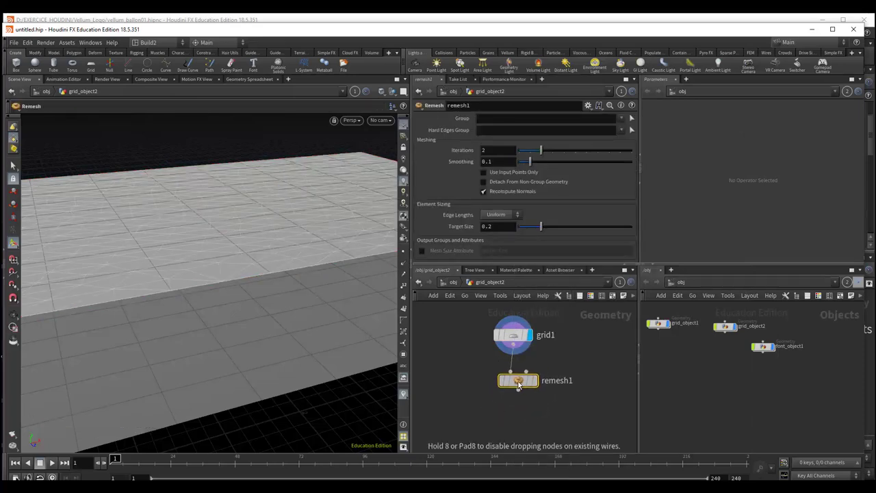
pyautogui.press('Escape')
pyautogui.moveTo(272, 308)
pyautogui.mouseDown()
pyautogui.moveTo(250, 269)
pyautogui.moveTo(251, 292)
pyautogui.moveTo(284, 312)
pyautogui.mouseUp()
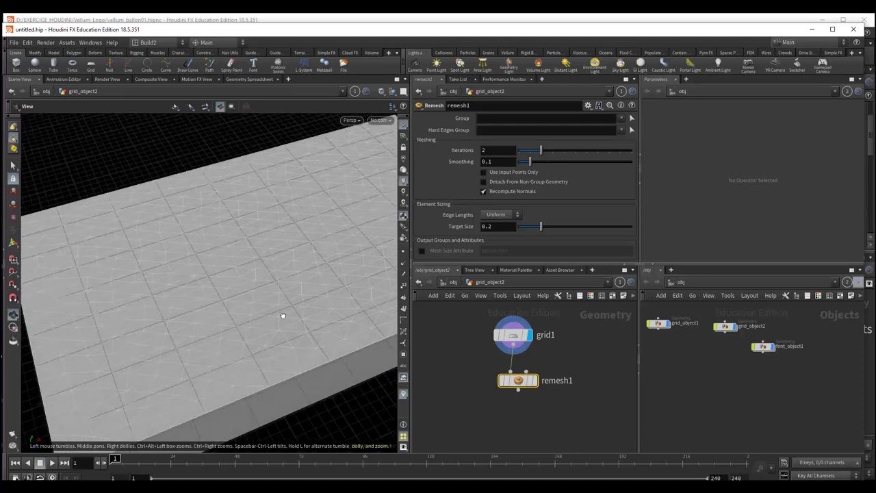
pyautogui.click(504, 215)
pyautogui.click(501, 226)
# Step: Raise remesh1's Relative Density to 600 and lower Gradation to 0.021
pyautogui.scroll(-2, 526, 225)
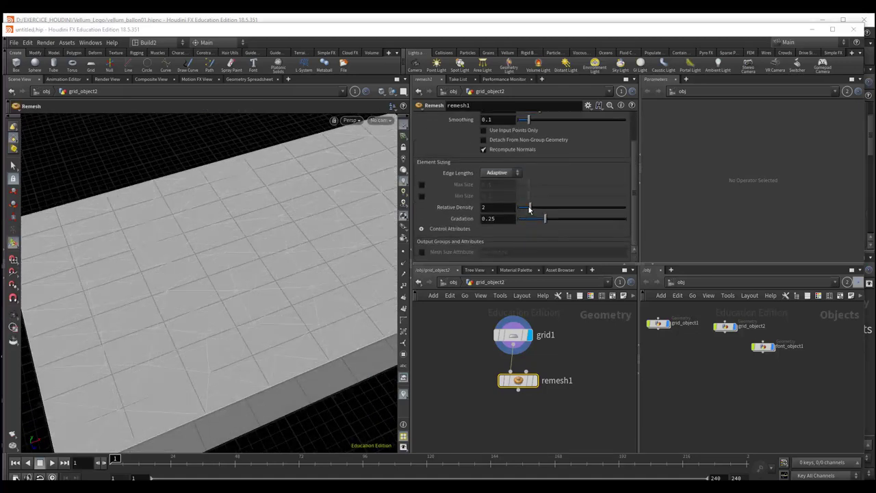
pyautogui.moveTo(531, 208); pyautogui.dragTo(640, 220)
pyautogui.doubleClick(503, 208)
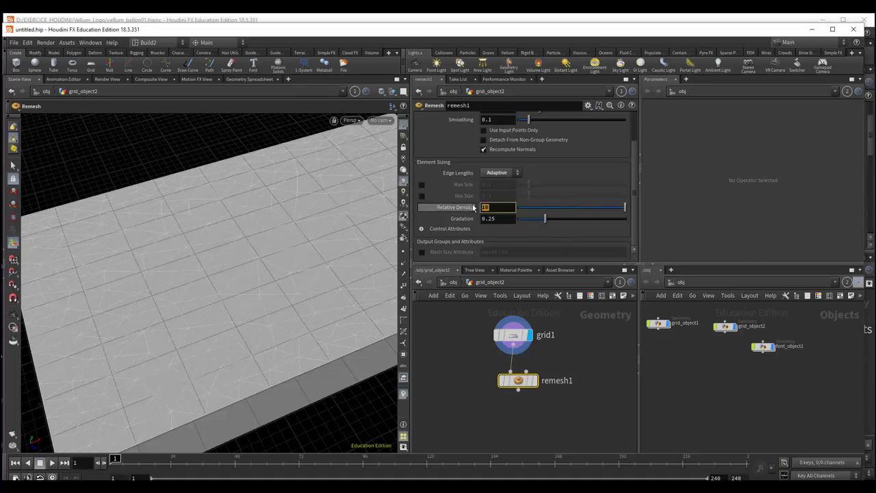
pyautogui.write('600')
pyautogui.press('Return')
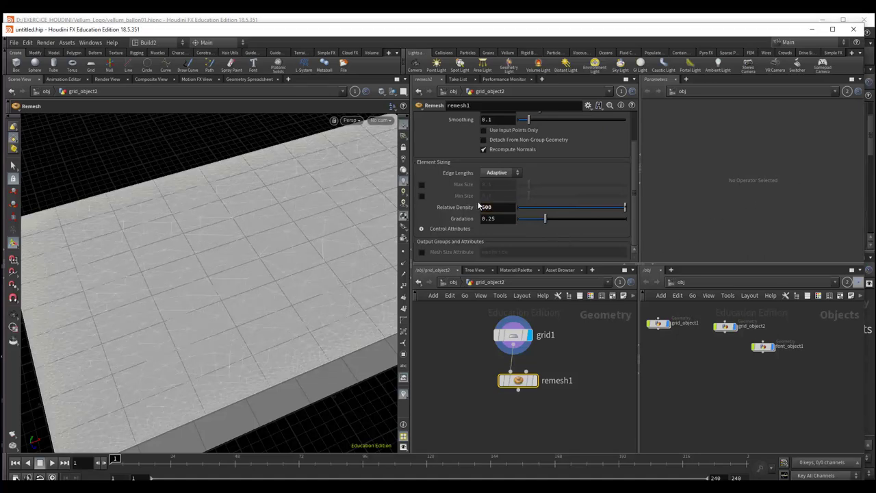
pyautogui.moveTo(530, 220); pyautogui.dragTo(525, 221)
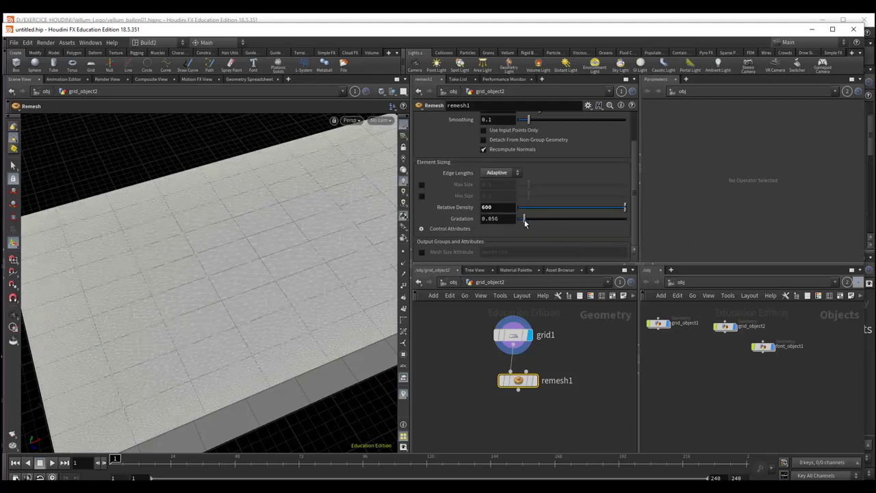
pyautogui.moveTo(525, 223); pyautogui.dragTo(521, 222)
pyautogui.press('Escape')
pyautogui.moveTo(340, 254); pyautogui.dragTo(319, 274)
pyautogui.press('Return')
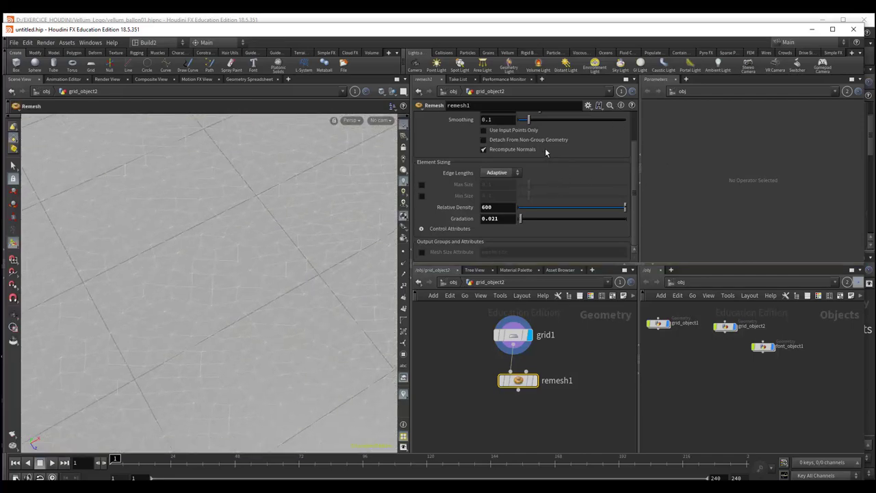
pyautogui.scroll(2, 546, 151)
pyautogui.scroll(1, 545, 149)
# Step: Set remesh1 to 4 iterations with Smoothing 0.05
pyautogui.moveTo(467, 149); pyautogui.dragTo(470, 153)
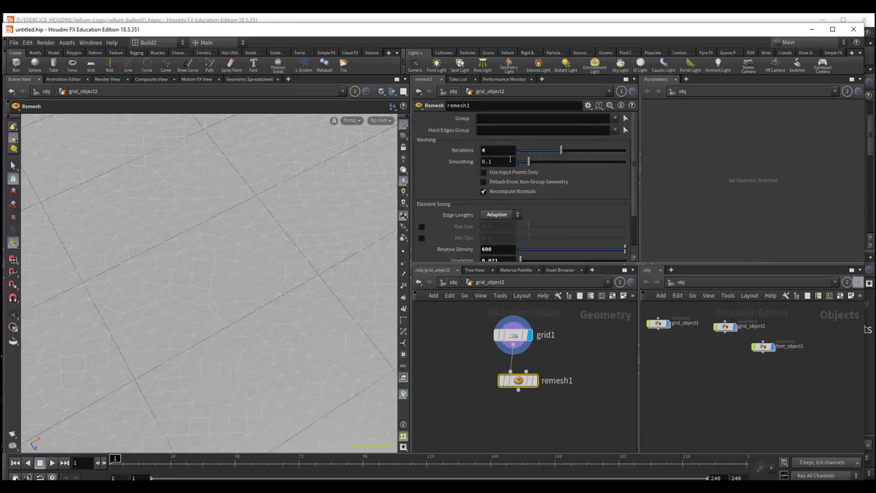
pyautogui.click(503, 162)
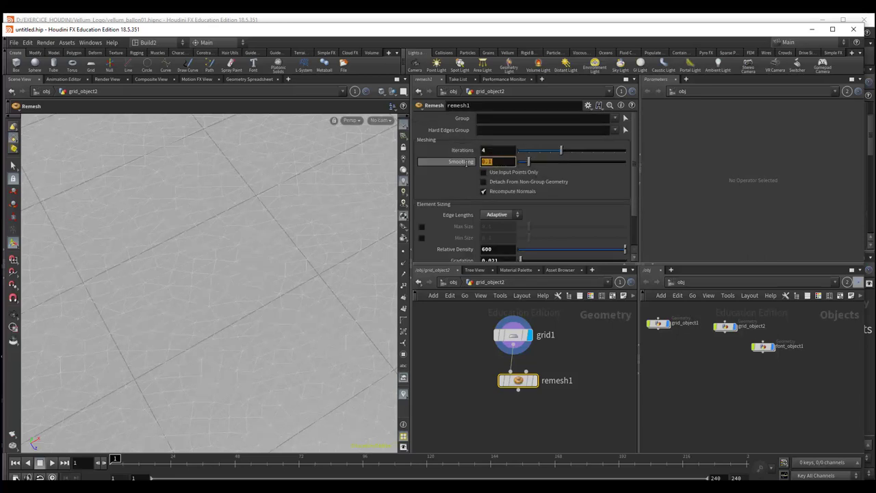
pyautogui.write('0.05')
pyautogui.press('Return')
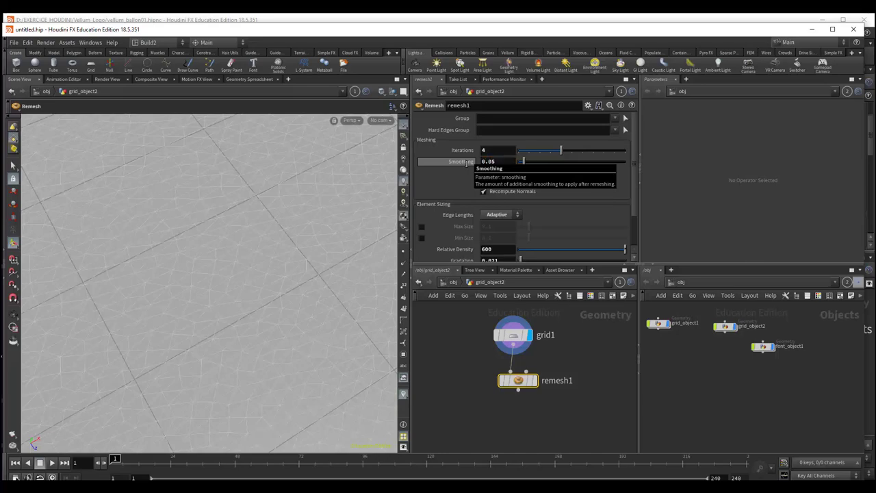
# Step: Inspect the dense remeshed grid from several angles, then move remesh1 directly under grid2
pyautogui.moveTo(287, 281)
pyautogui.mouseDown()
pyautogui.moveTo(268, 258)
pyautogui.moveTo(288, 272)
pyautogui.mouseUp()
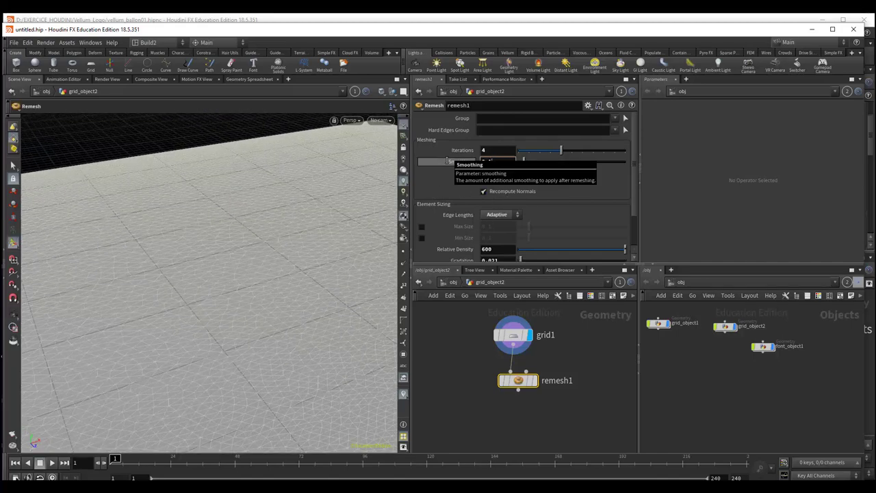
pyautogui.scroll(-1, 573, 218)
pyautogui.scroll(-1, 541, 218)
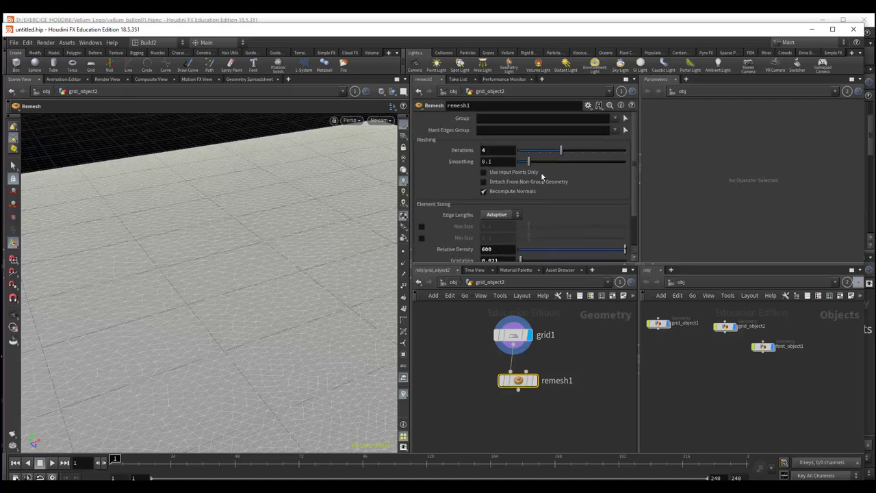
pyautogui.scroll(-1, 538, 201)
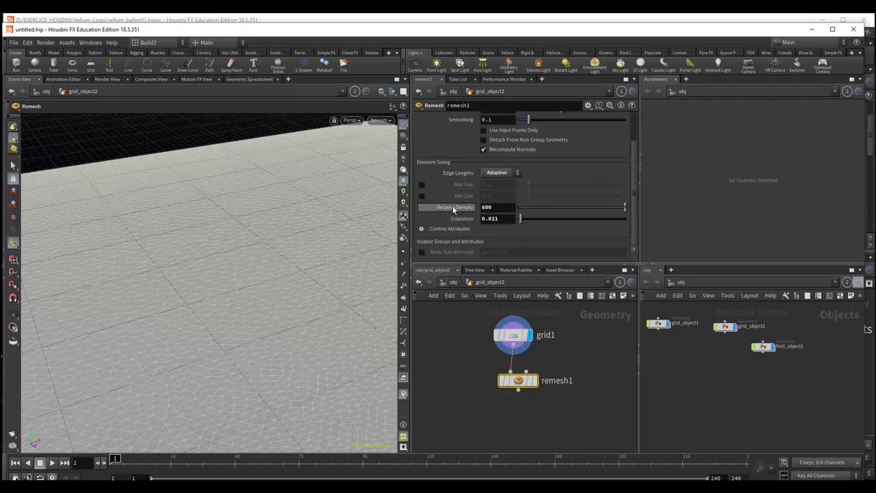
pyautogui.moveTo(329, 240)
pyautogui.mouseDown()
pyautogui.moveTo(278, 254)
pyautogui.moveTo(288, 294)
pyautogui.moveTo(265, 239)
pyautogui.moveTo(270, 224)
pyautogui.moveTo(290, 275)
pyautogui.moveTo(294, 262)
pyautogui.mouseUp()
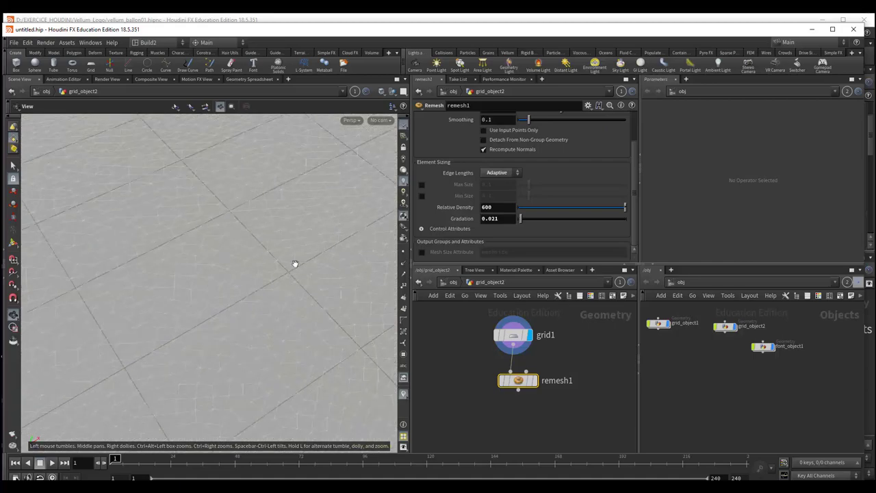
pyautogui.press('Escape')
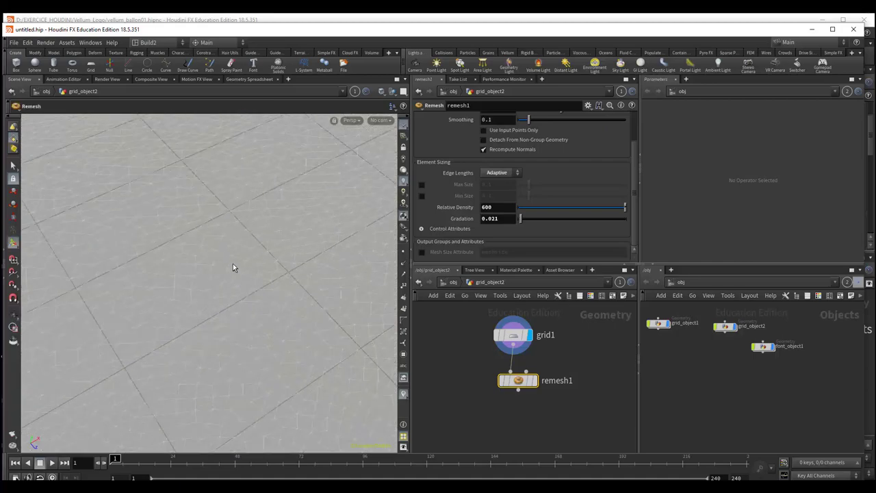
pyautogui.moveTo(282, 286)
pyautogui.mouseDown()
pyautogui.moveTo(292, 273)
pyautogui.moveTo(295, 294)
pyautogui.moveTo(272, 267)
pyautogui.moveTo(268, 287)
pyautogui.mouseUp()
pyautogui.moveTo(267, 288); pyautogui.dragTo(290, 235, button='middle')
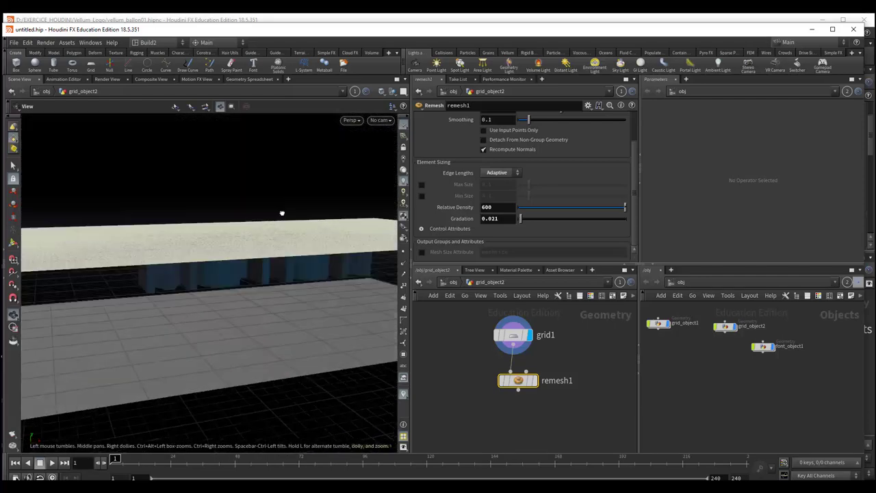
pyautogui.press('Return')
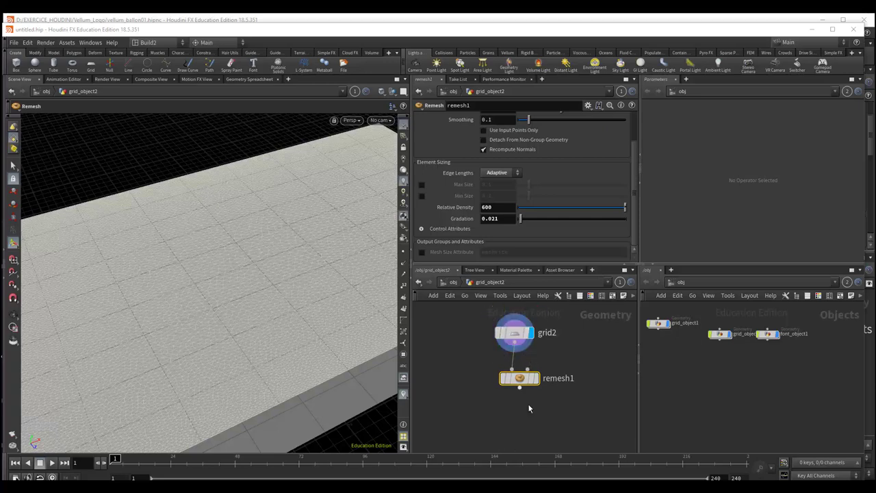
pyautogui.moveTo(524, 378); pyautogui.dragTo(524, 369)
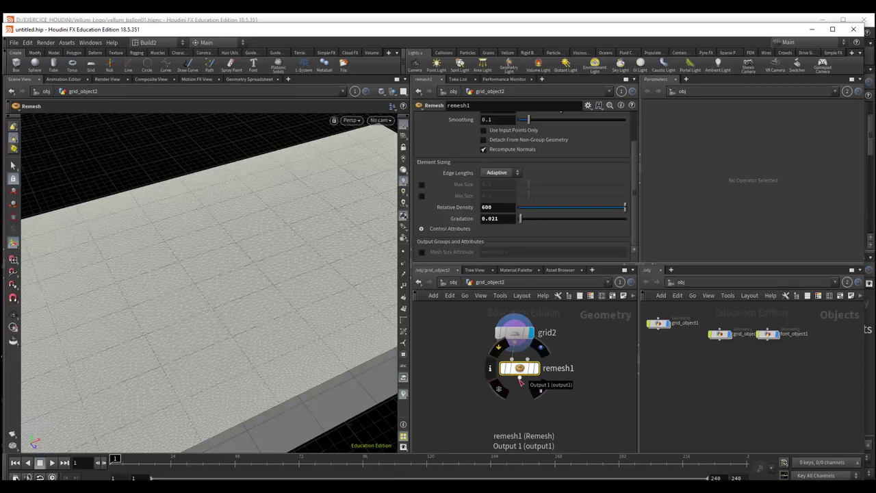
# Step: Enlarge the network editor pane and bring up the Vellum node list from remesh1's output
pyautogui.moveTo(521, 378); pyautogui.dragTo(522, 418)
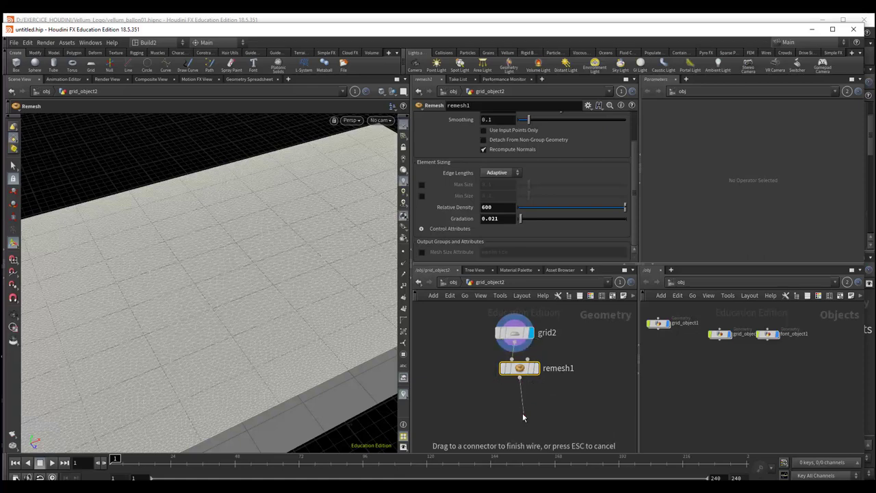
pyautogui.press('Tab')
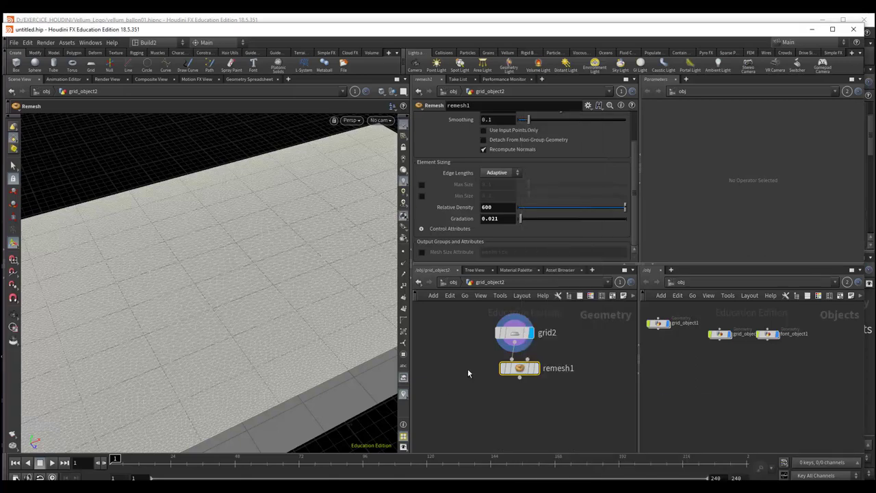
pyautogui.moveTo(522, 264); pyautogui.dragTo(521, 206)
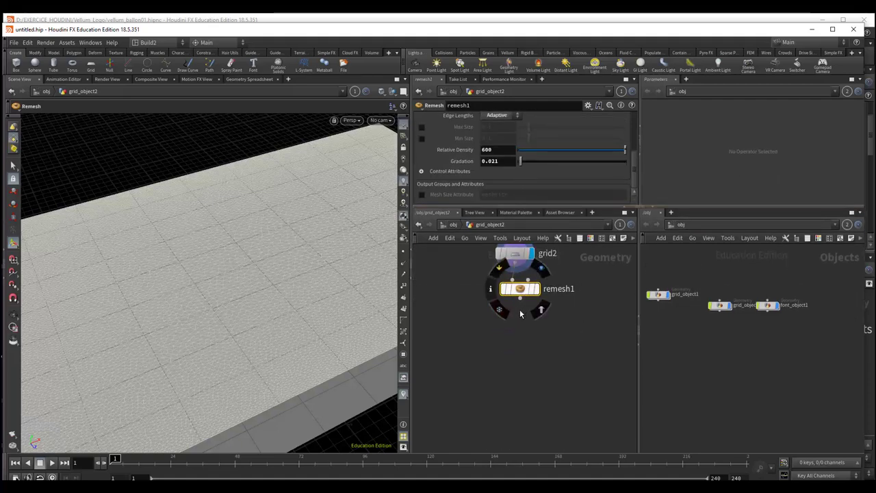
pyautogui.press('Tab')
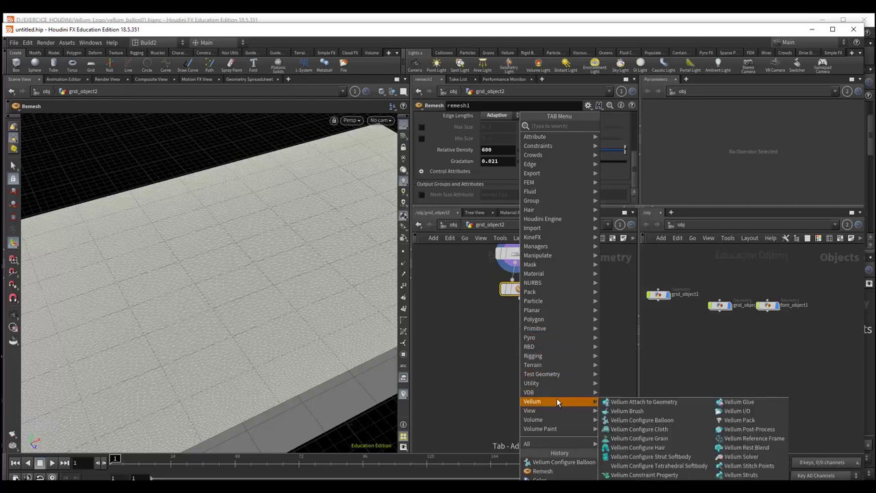
pyautogui.click(457, 342)
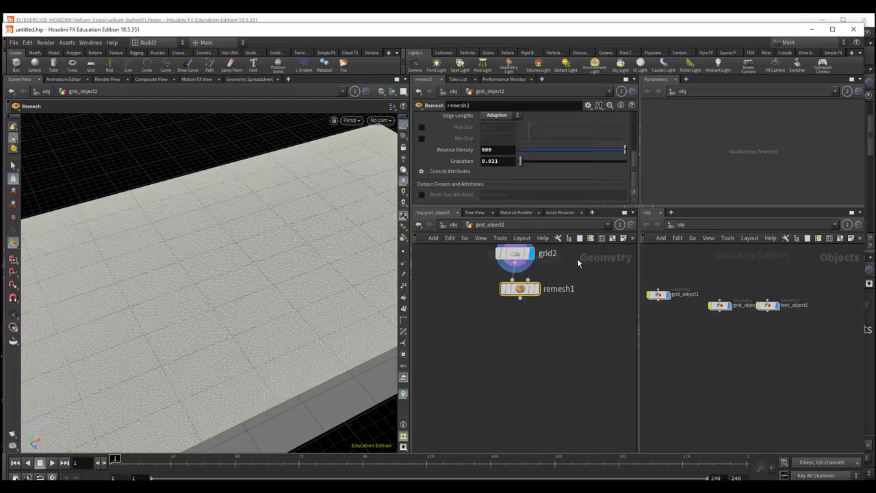
pyautogui.press('Tab')
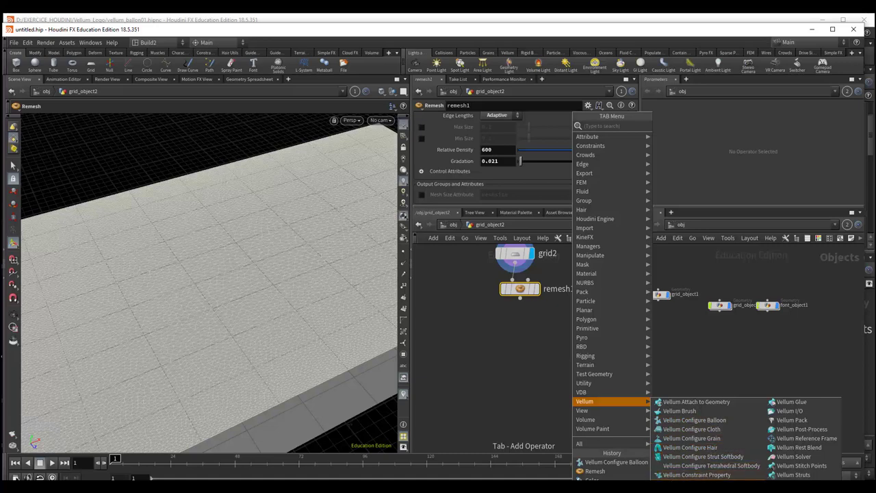
# Step: Maximize and restore the network pane, then search 'vellum' from a wire out of remesh1
pyautogui.click(512, 352)
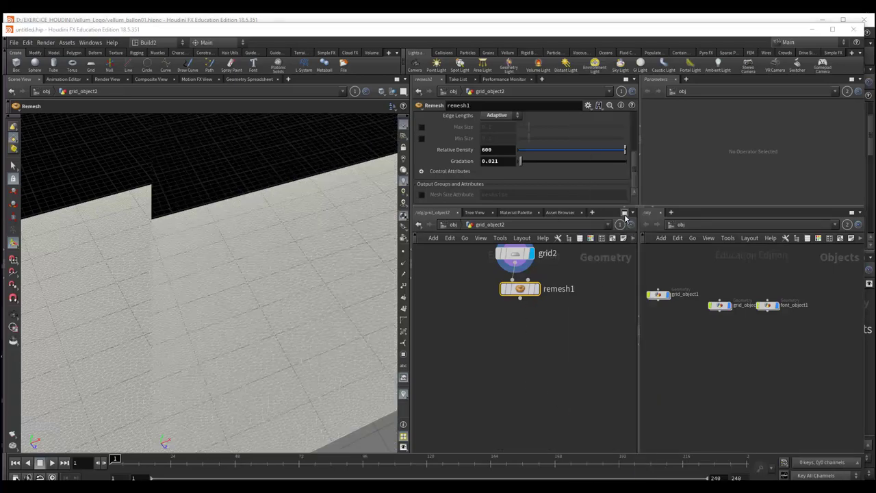
pyautogui.click(625, 212)
pyautogui.press('Tab')
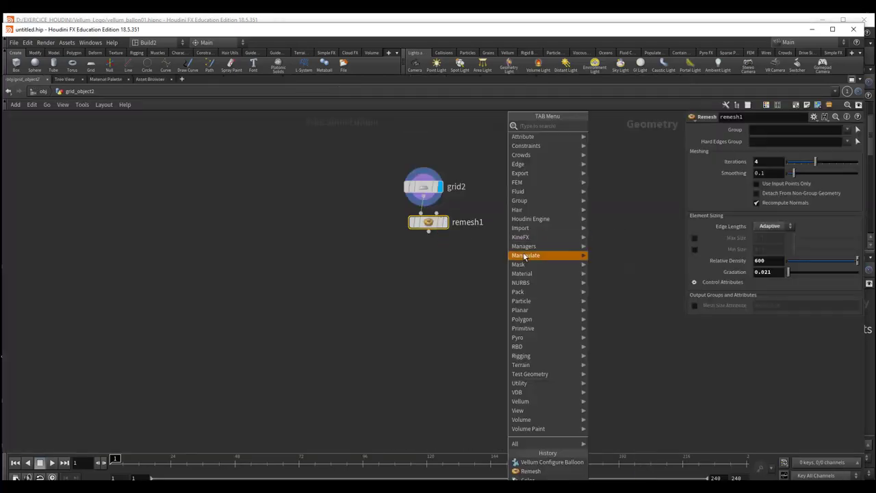
pyautogui.click(473, 142)
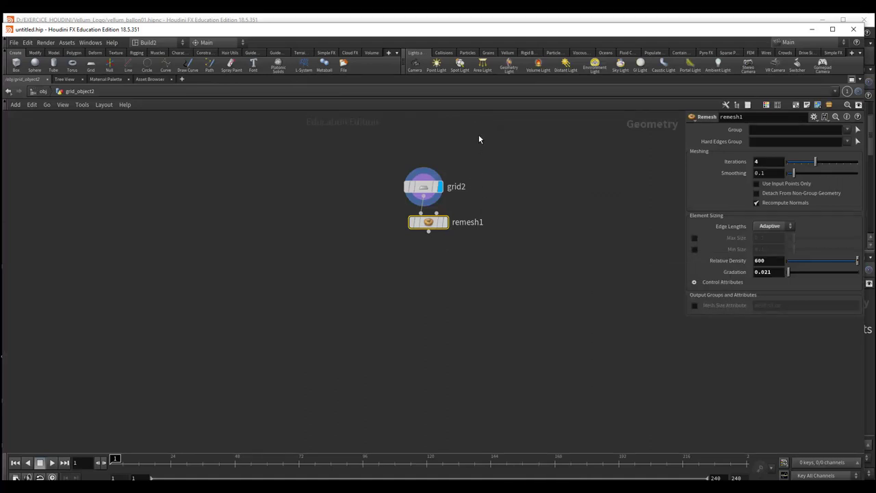
pyautogui.press('Tab')
pyautogui.hotkey('ctrl', 'b')
pyautogui.press('Tab')
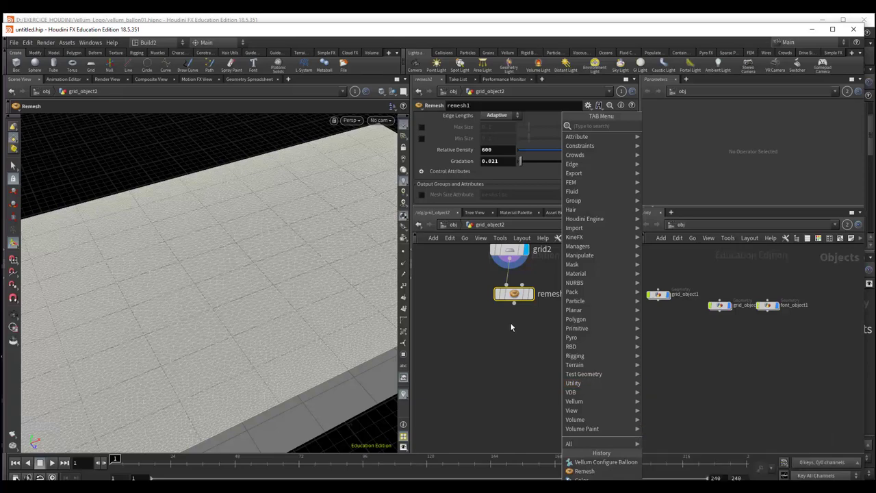
pyautogui.press('Escape')
pyautogui.click(514, 302)
pyautogui.press('Tab')
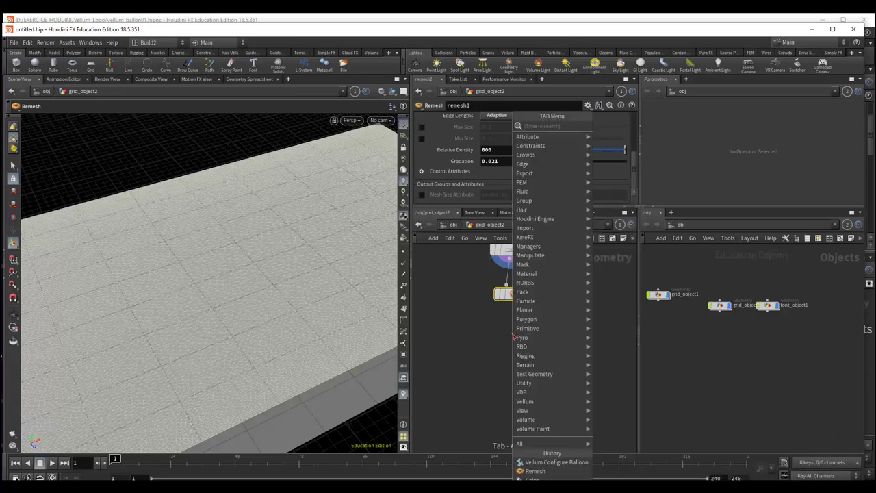
pyautogui.write('vellum')
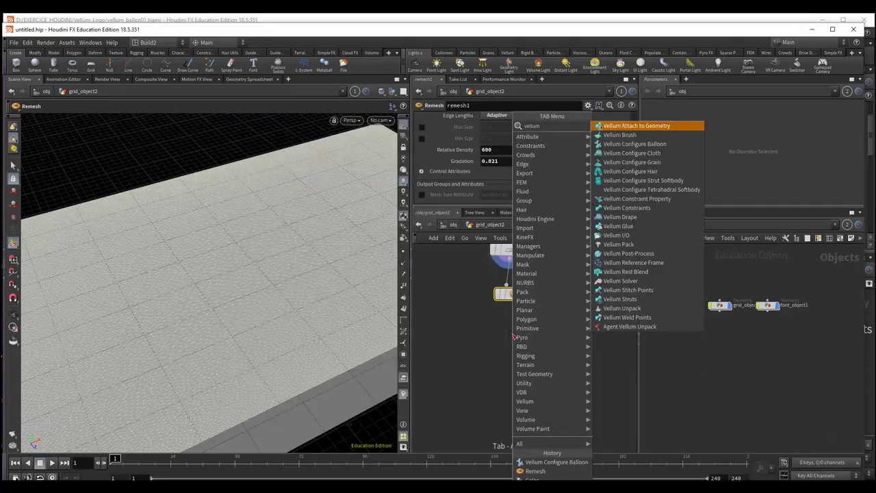
# Step: Add a trial Vellum Constraints node, check its Constraint Type list, then delete it
pyautogui.click(644, 212)
pyautogui.click(518, 338)
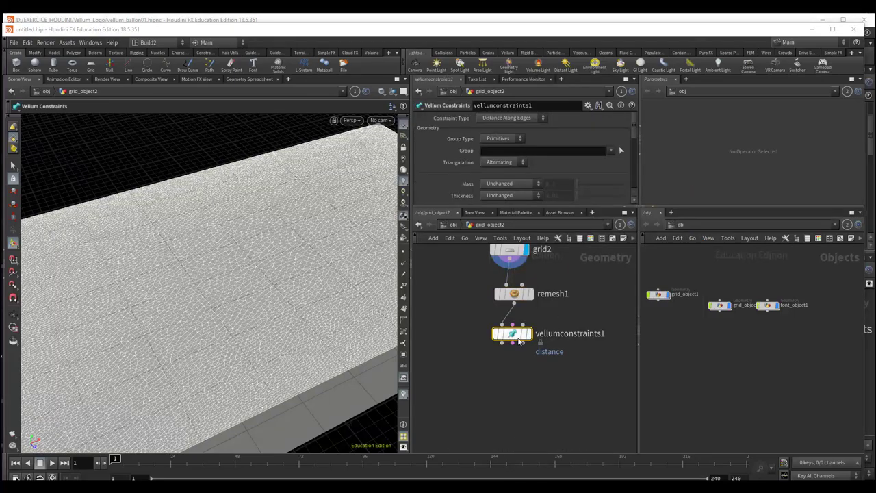
pyautogui.moveTo(519, 342); pyautogui.dragTo(525, 343)
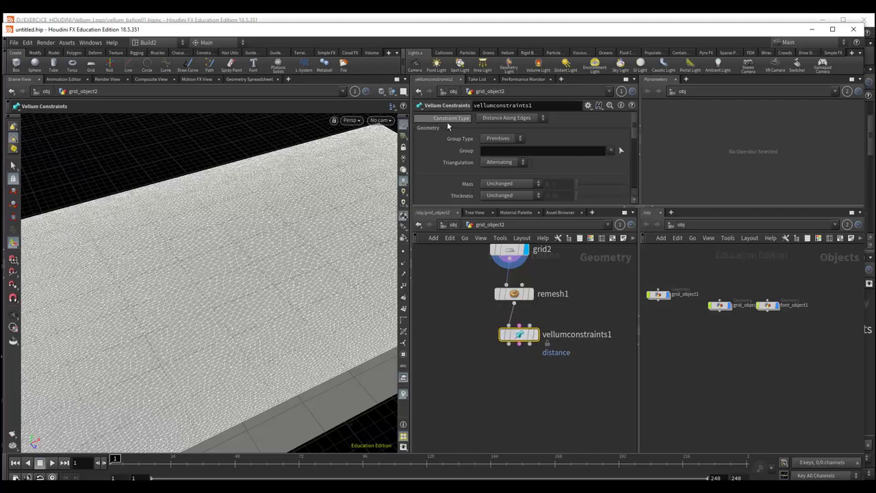
pyautogui.click(502, 119)
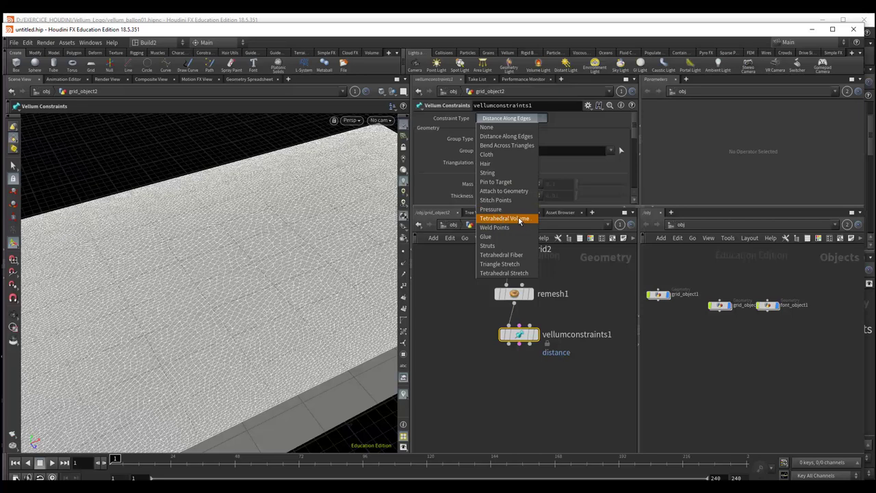
pyautogui.click(520, 221)
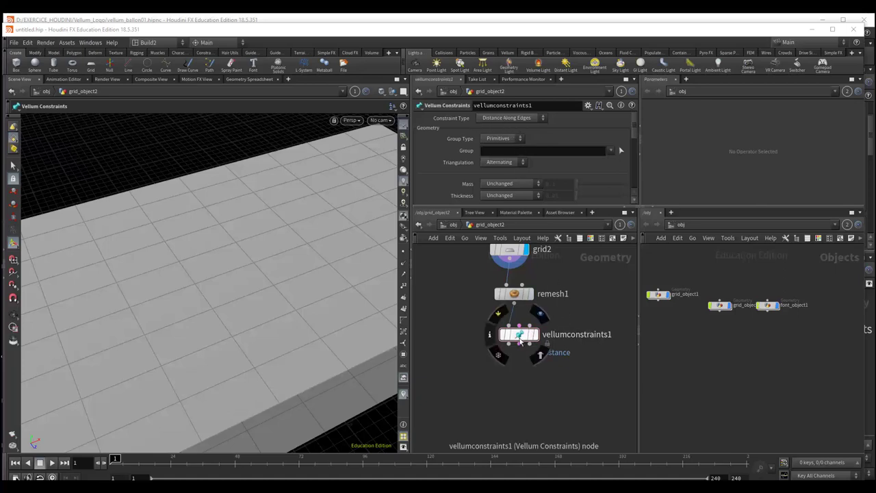
pyautogui.moveTo(518, 339); pyautogui.dragTo(528, 338)
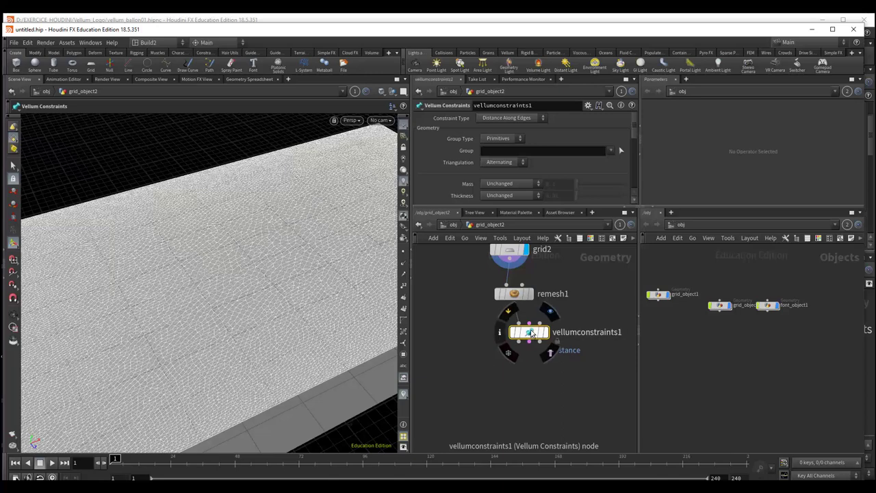
pyautogui.press('Delete')
pyautogui.click(515, 305)
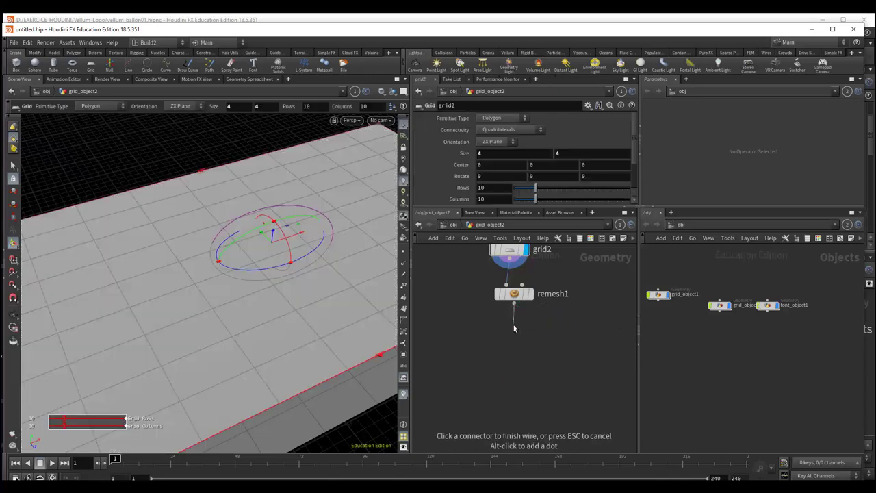
# Step: Add Vellum Configure Balloon after remesh1, creating vellumcloth1 and vellumpressure1
pyautogui.press('Tab')
pyautogui.write('vell')
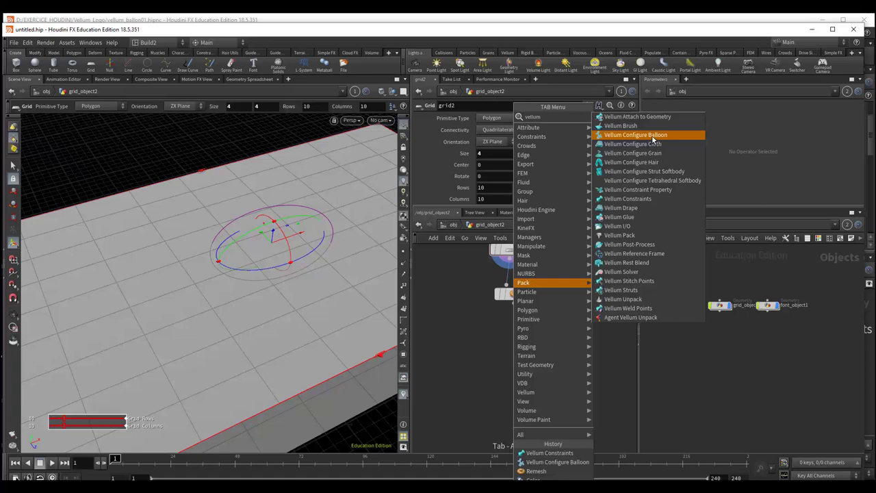
pyautogui.click(651, 135)
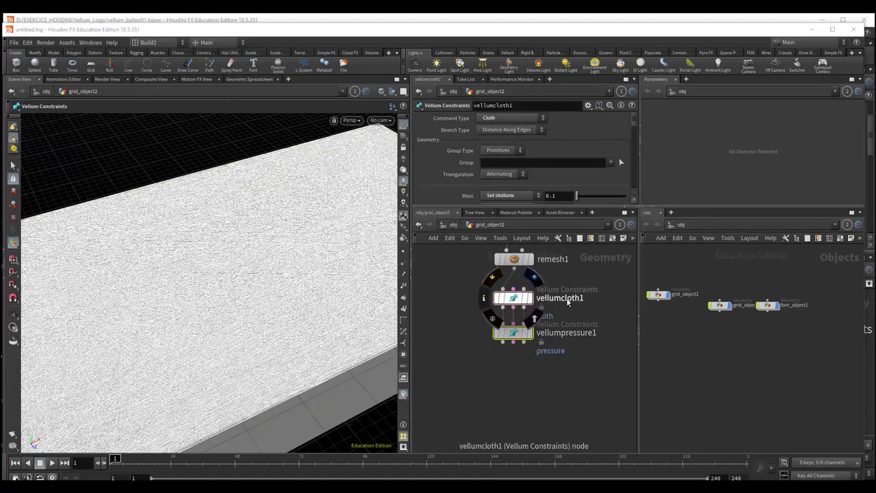
pyautogui.moveTo(513, 333)
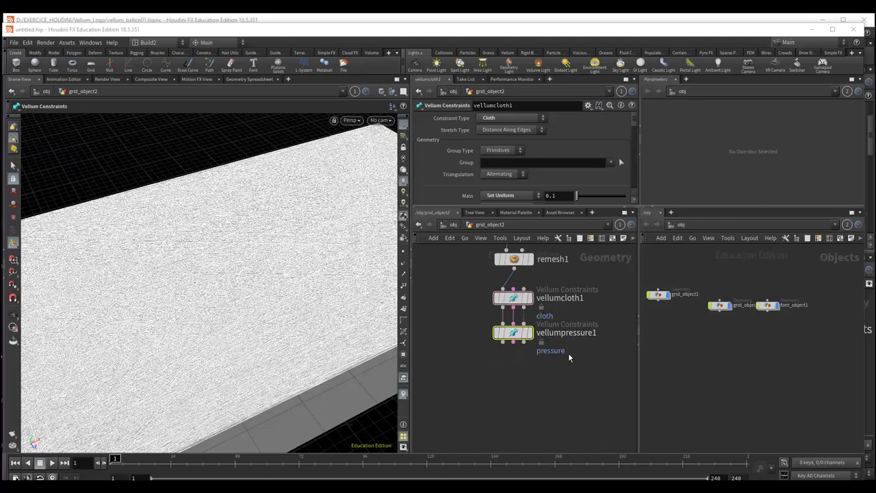
# Step: Wire remesh1's output into vellumcloth1's right-hand input
pyautogui.scroll(2, 569, 357)
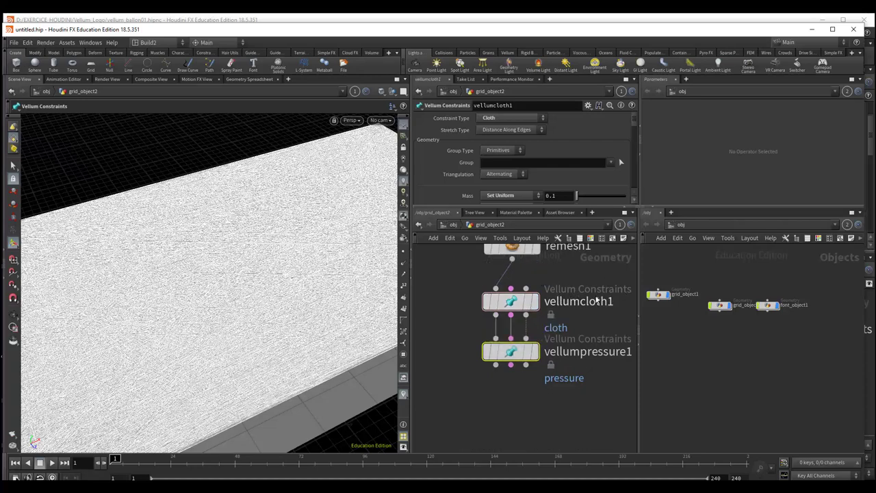
pyautogui.moveTo(512, 298)
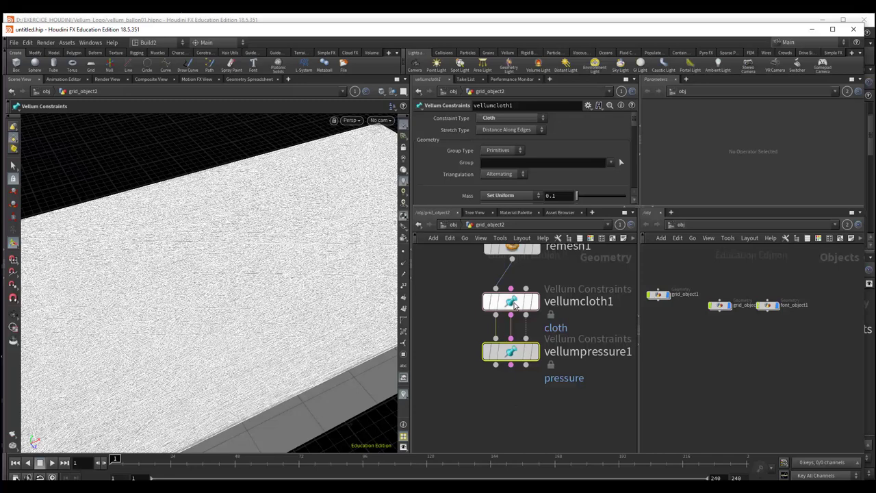
pyautogui.click(511, 289)
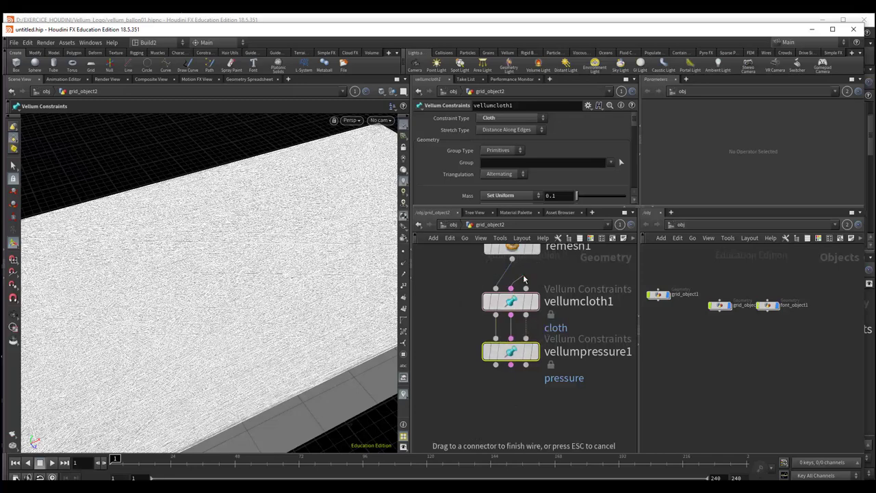
pyautogui.click(546, 274)
pyautogui.click(526, 288)
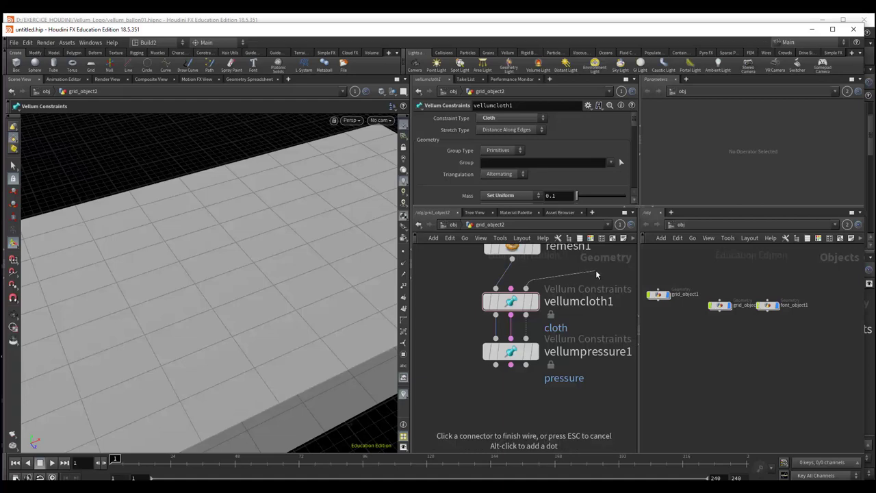
pyautogui.click(592, 271)
pyautogui.press('h')
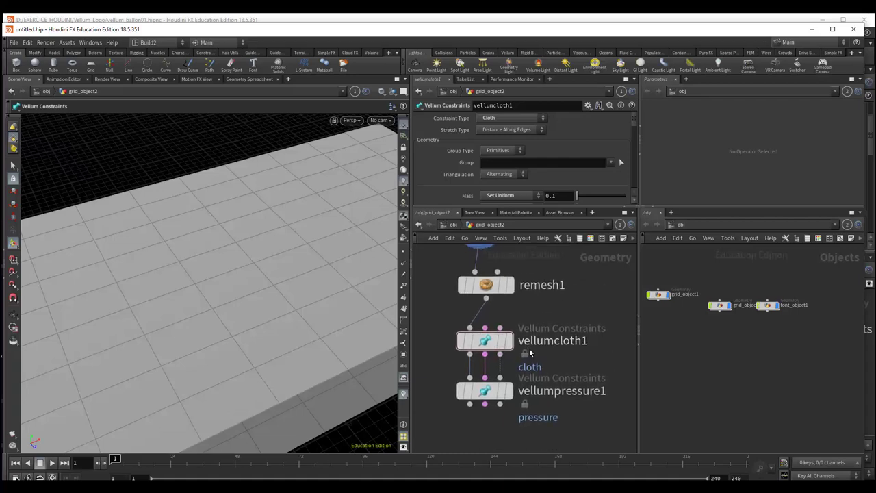
pyautogui.click(501, 328)
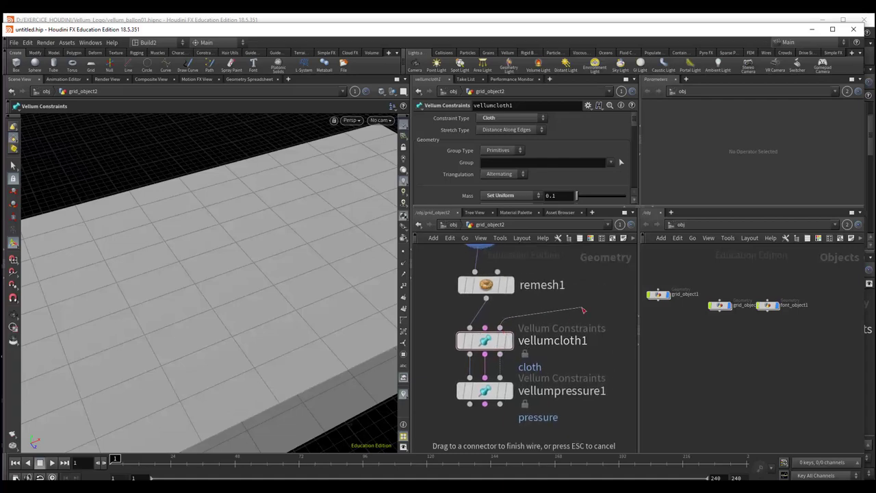
pyautogui.click(582, 311)
pyautogui.moveTo(581, 310); pyautogui.dragTo(610, 287, button='middle')
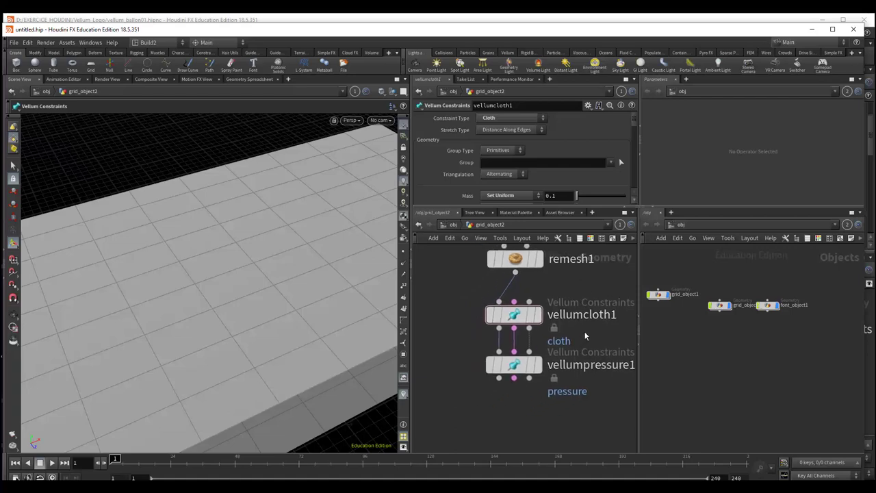
pyautogui.moveTo(585, 336); pyautogui.dragTo(577, 344, button='middle')
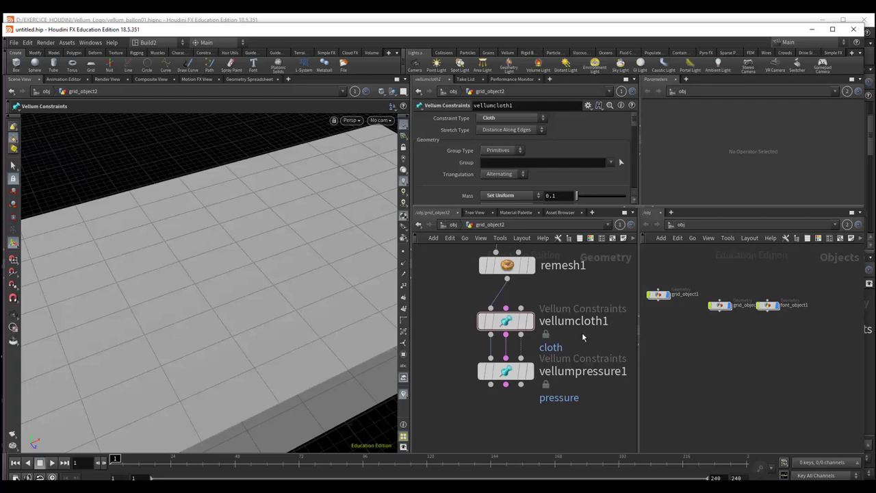
pyautogui.moveTo(521, 308); pyautogui.dragTo(507, 279)
# Step: Box-select vellumcloth1 and vellumpressure1 and delete both nodes
pyautogui.scroll(-1, 579, 342)
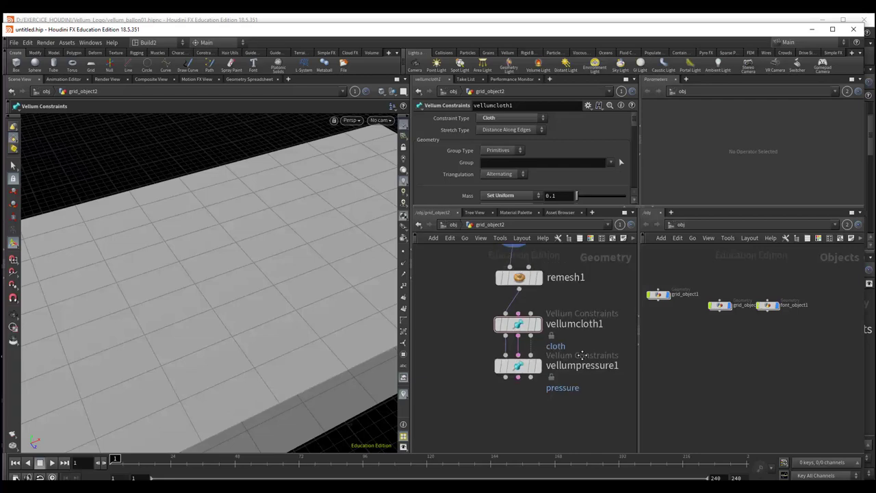
pyautogui.moveTo(579, 345); pyautogui.dragTo(577, 345, button='middle')
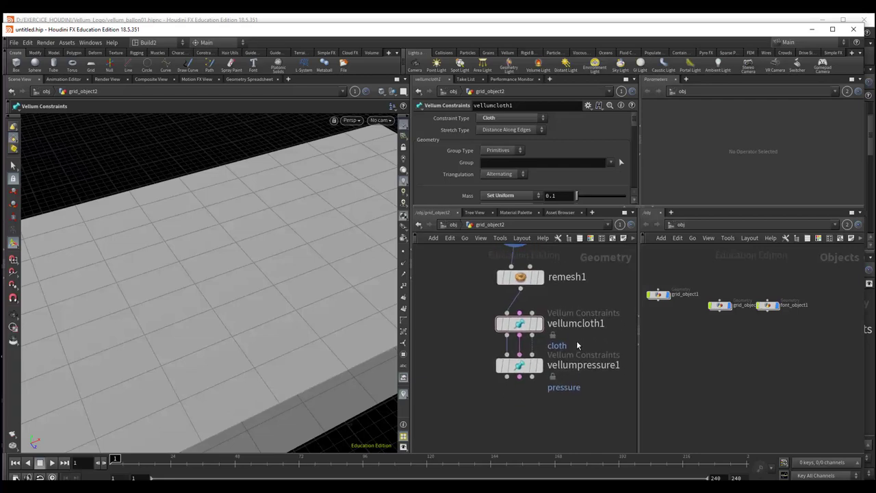
pyautogui.moveTo(577, 345)
pyautogui.mouseDown(button='middle')
pyautogui.moveTo(477, 302)
pyautogui.moveTo(462, 328)
pyautogui.mouseUp(button='middle')
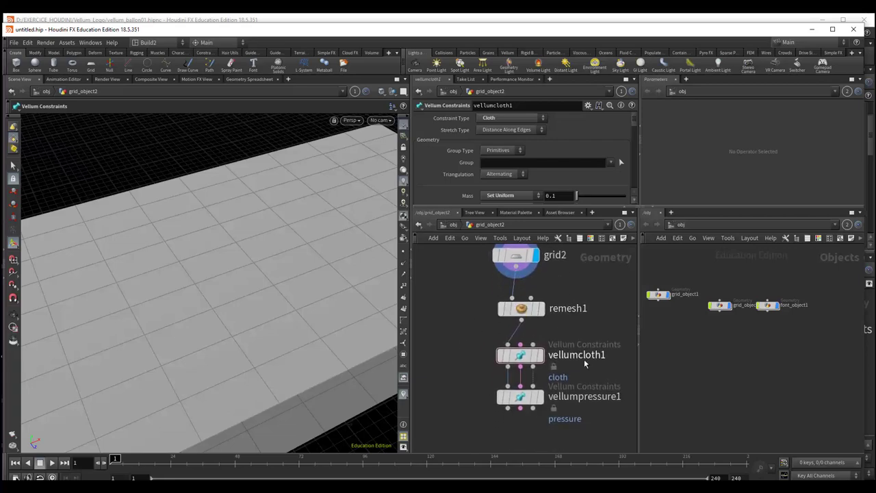
pyautogui.moveTo(593, 374); pyautogui.dragTo(587, 325, button='middle')
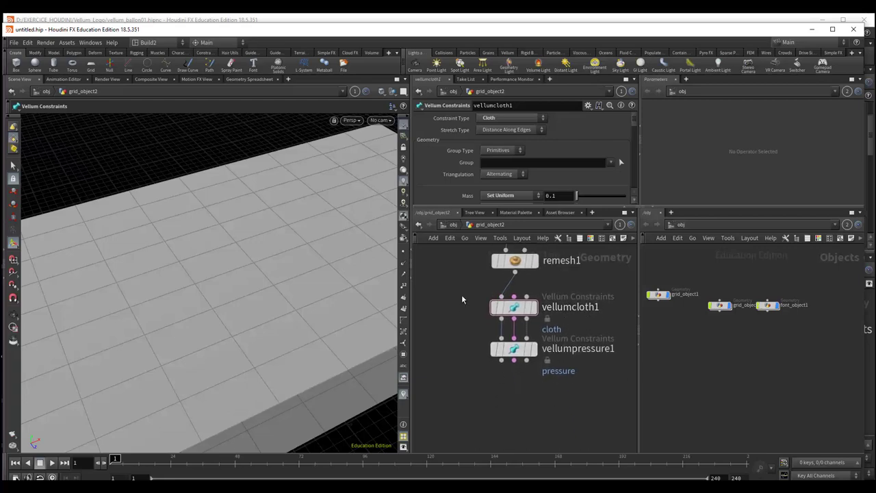
pyautogui.moveTo(463, 284); pyautogui.dragTo(567, 374)
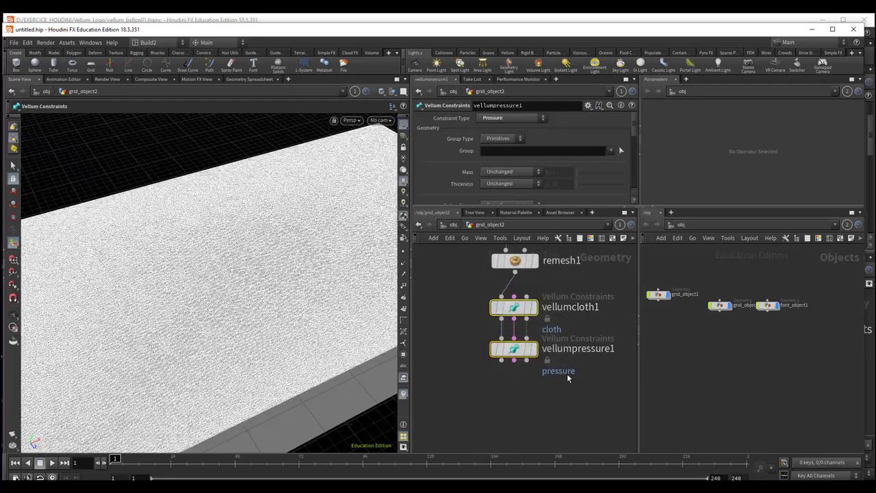
pyautogui.press('Delete')
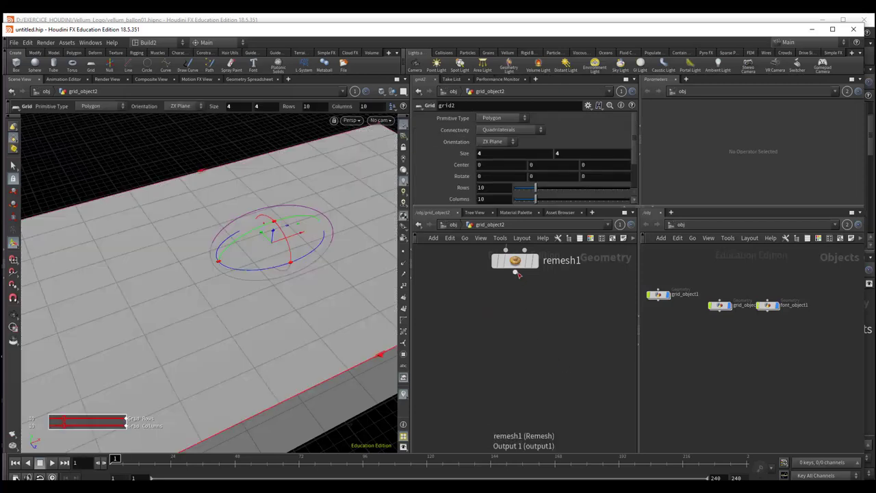
# Step: Add a Vellum Configure Cloth node, vellumcloth1 (Density 0.1), wired below remesh1's output
pyautogui.moveTo(518, 274); pyautogui.dragTo(518, 316)
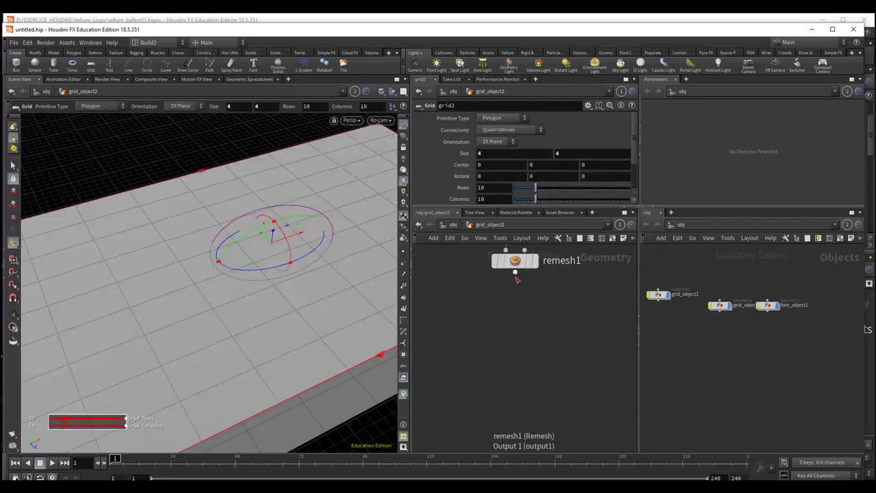
pyautogui.click(519, 316)
pyautogui.write('vellum')
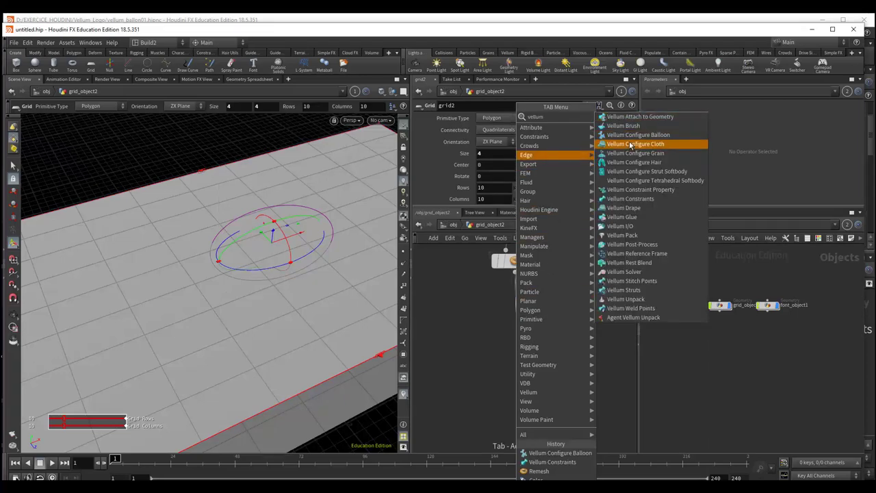
pyautogui.click(630, 199)
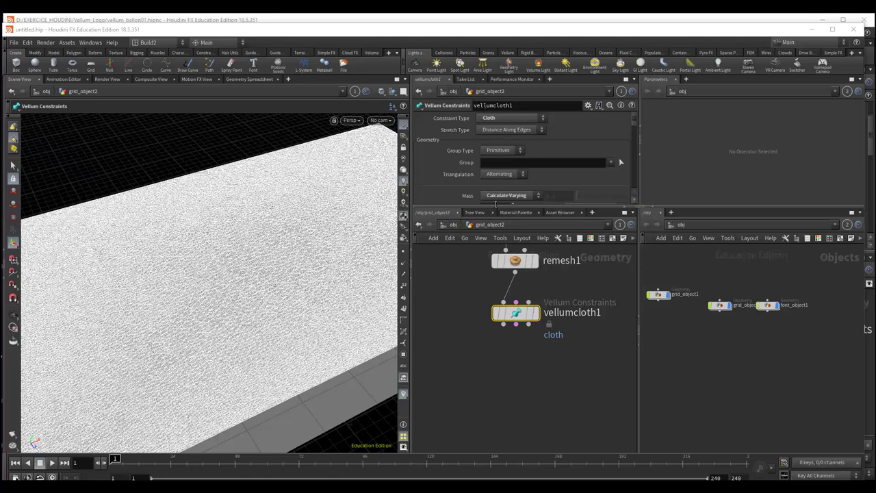
pyautogui.moveTo(495, 208); pyautogui.dragTo(495, 219)
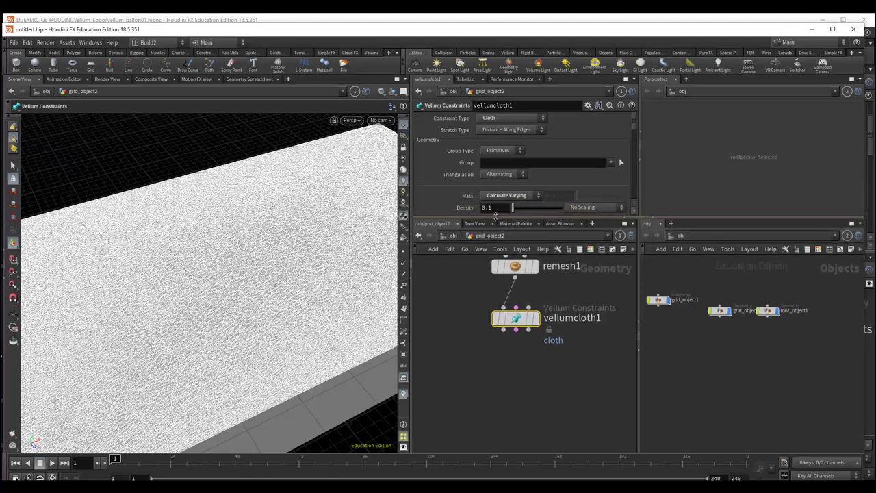
pyautogui.moveTo(516, 319); pyautogui.dragTo(519, 310)
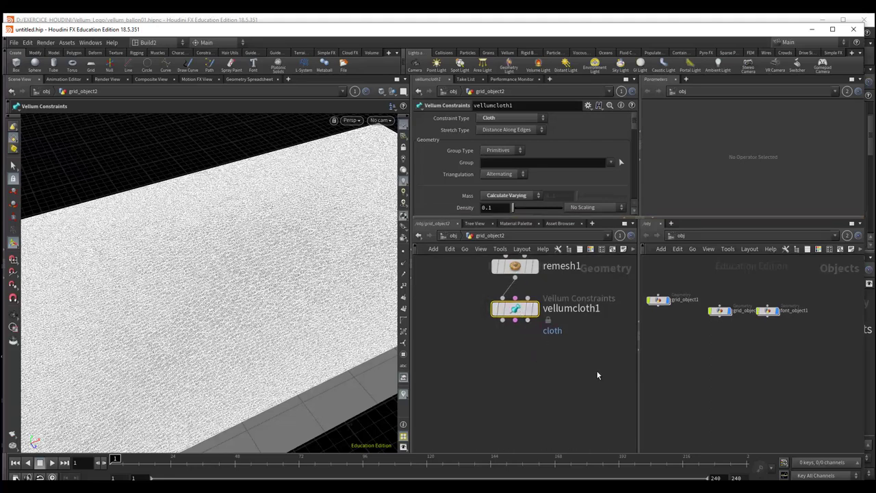
pyautogui.moveTo(458, 335); pyautogui.dragTo(456, 359, button='middle')
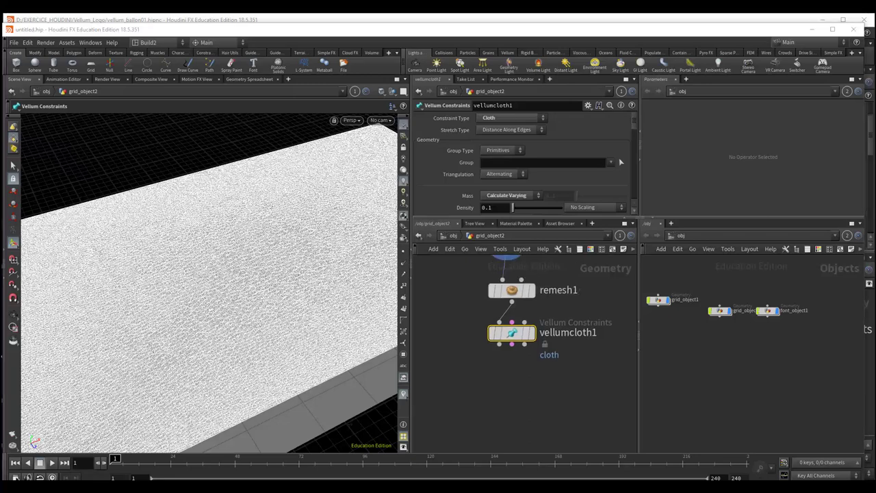
pyautogui.click(499, 345)
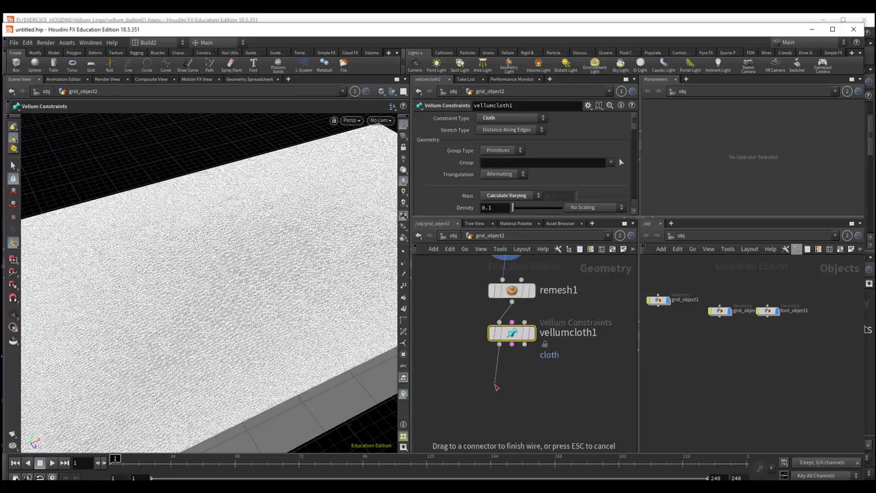
pyautogui.press('Tab')
# Step: Add a Null named geo on vellumcloth1's geometry output
pyautogui.write('null')
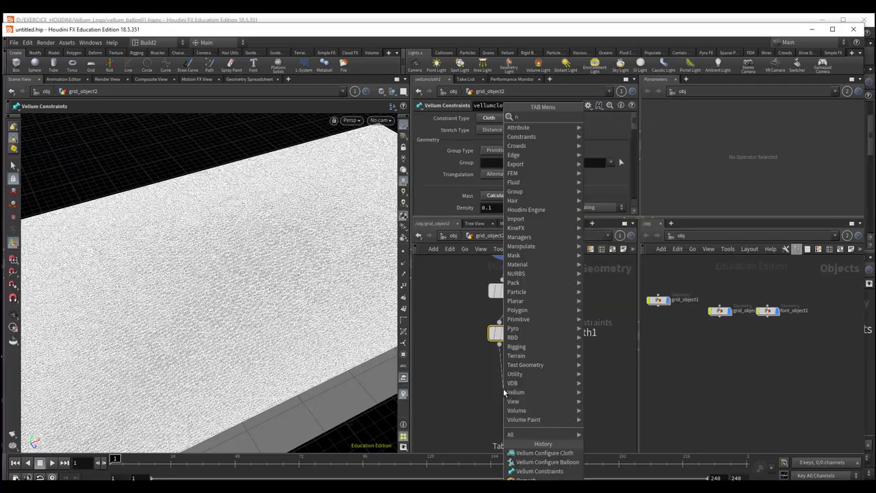
pyautogui.press('Return')
pyautogui.click(503, 388)
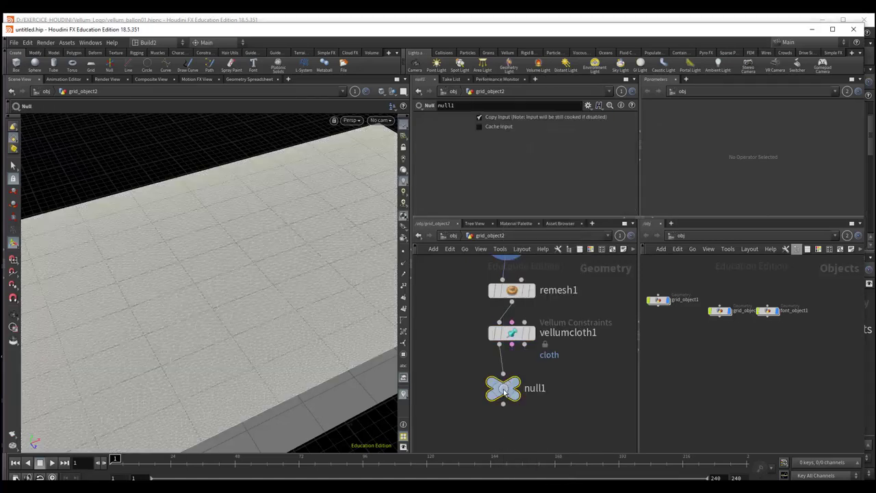
pyautogui.doubleClick(516, 390)
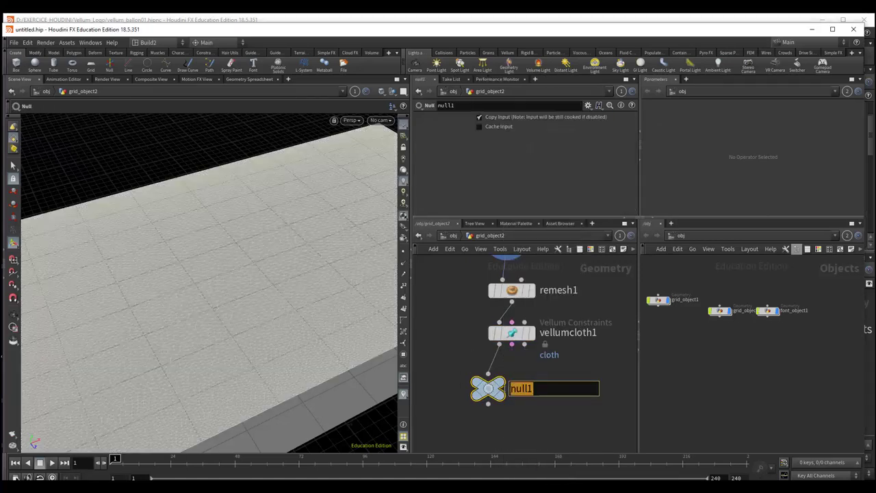
pyautogui.write('geo')
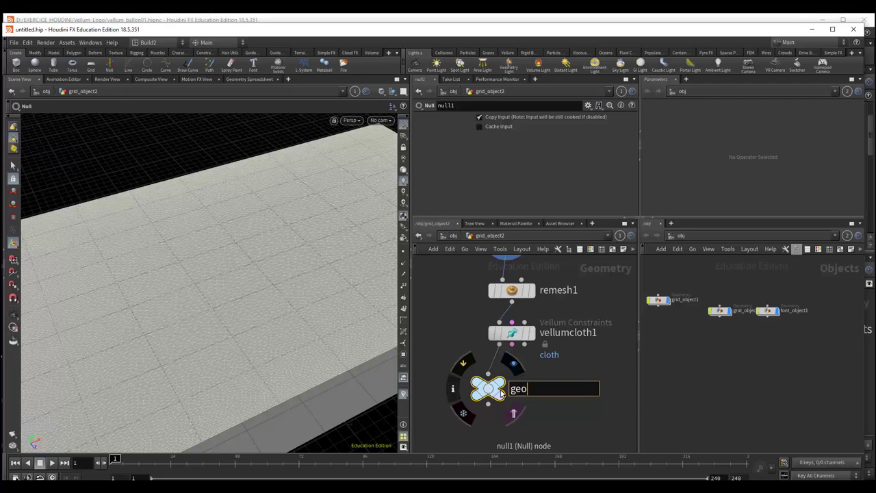
pyautogui.press('Return')
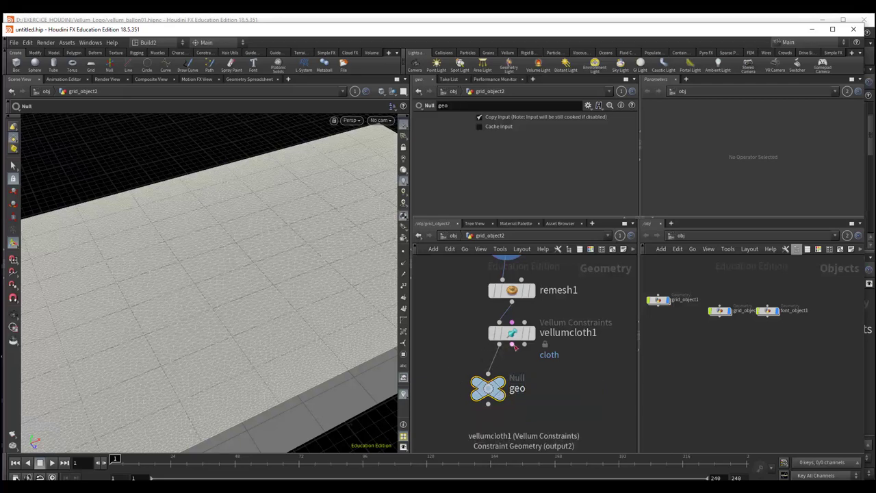
# Step: Add a second Null named contr on vellumcloth1's constraint output
pyautogui.moveTo(512, 344); pyautogui.dragTo(569, 387)
pyautogui.press('Tab')
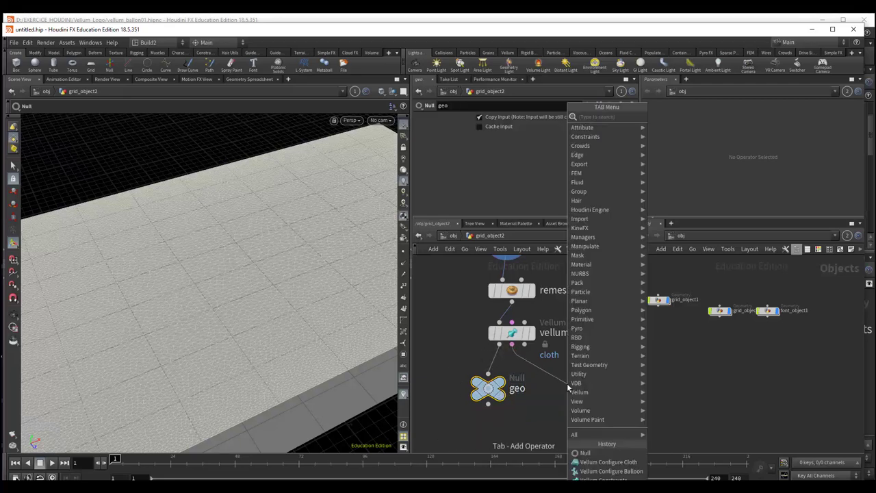
pyautogui.write('null')
pyautogui.press('Return')
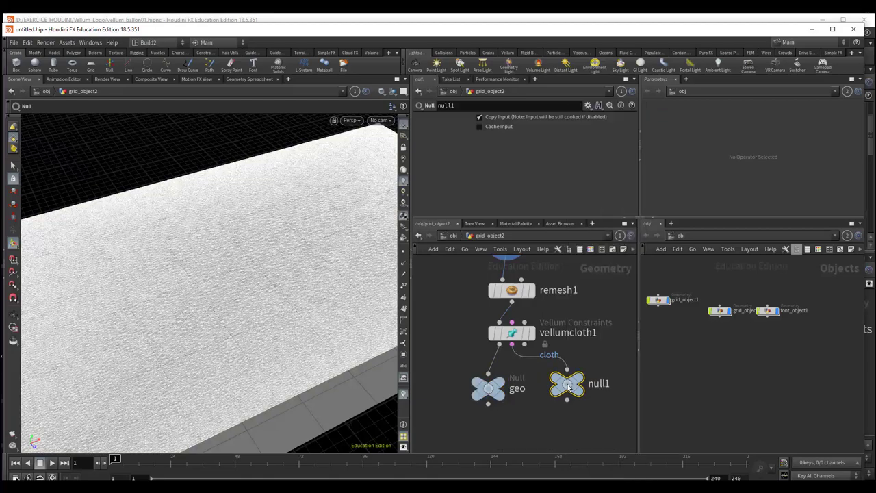
pyautogui.doubleClick(599, 384)
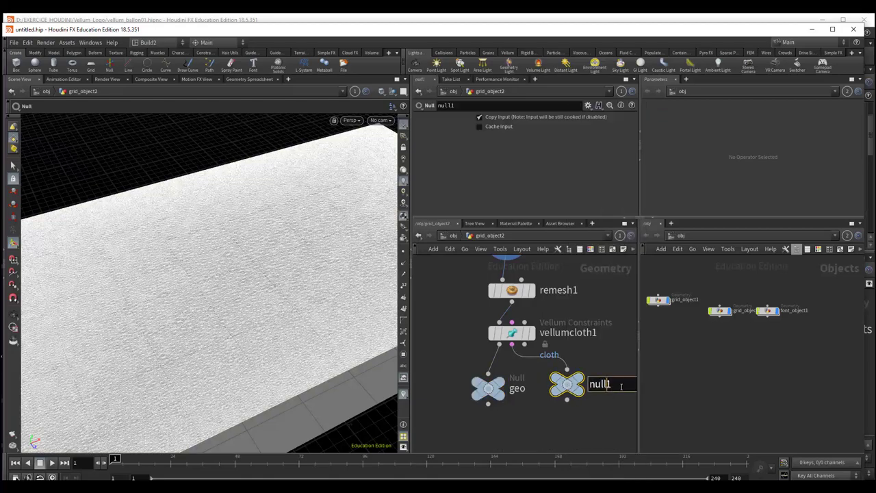
pyautogui.write('con')
pyautogui.moveTo(567, 385)
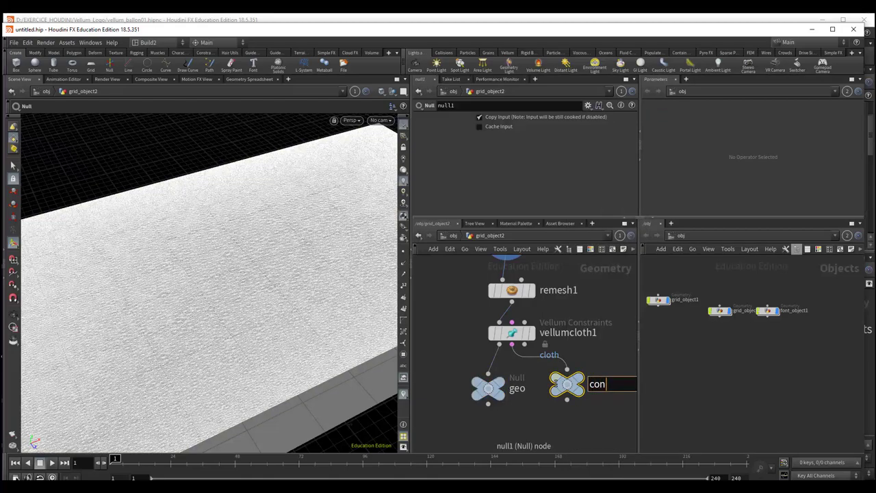
pyautogui.write('tr')
pyautogui.press('Return')
pyautogui.moveTo(569, 391); pyautogui.dragTo(567, 396)
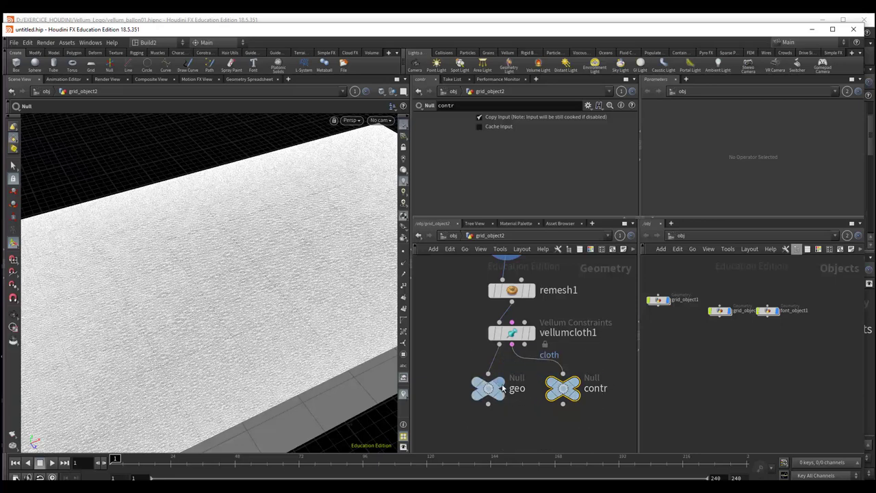
pyautogui.moveTo(488, 389)
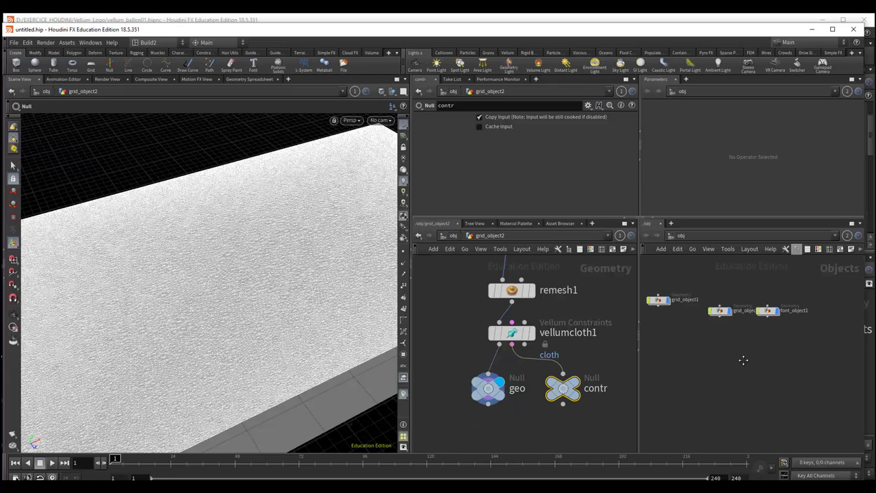
pyautogui.moveTo(744, 358); pyautogui.dragTo(760, 352, button='middle')
# Step: At object level, rename grid_object2 to grid_object_cloth
pyautogui.click(453, 236)
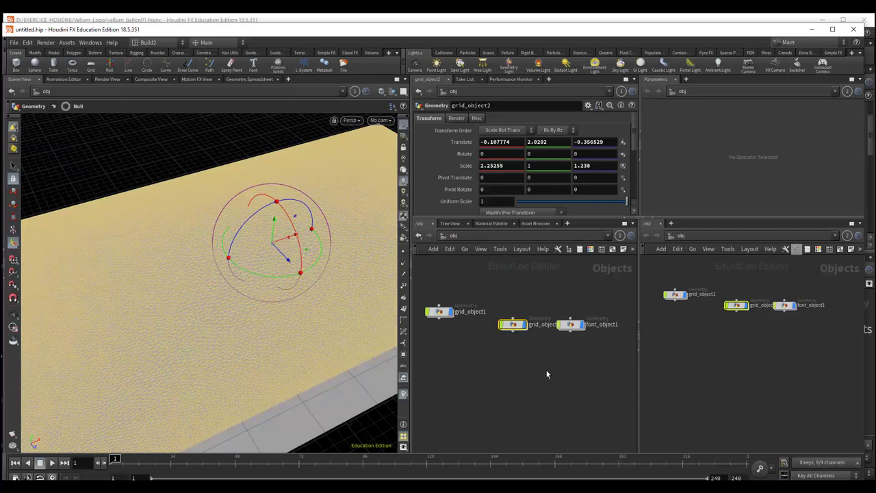
pyautogui.moveTo(545, 369); pyautogui.dragTo(536, 384, button='middle')
pyautogui.moveTo(560, 346)
pyautogui.mouseDown()
pyautogui.moveTo(517, 315)
pyautogui.moveTo(541, 340)
pyautogui.mouseUp()
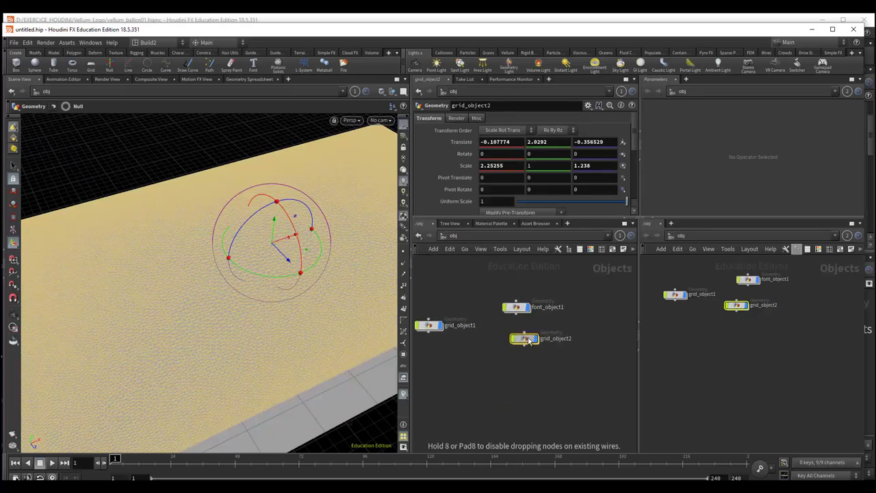
pyautogui.moveTo(542, 341); pyautogui.dragTo(542, 341)
pyautogui.doubleClick(582, 339)
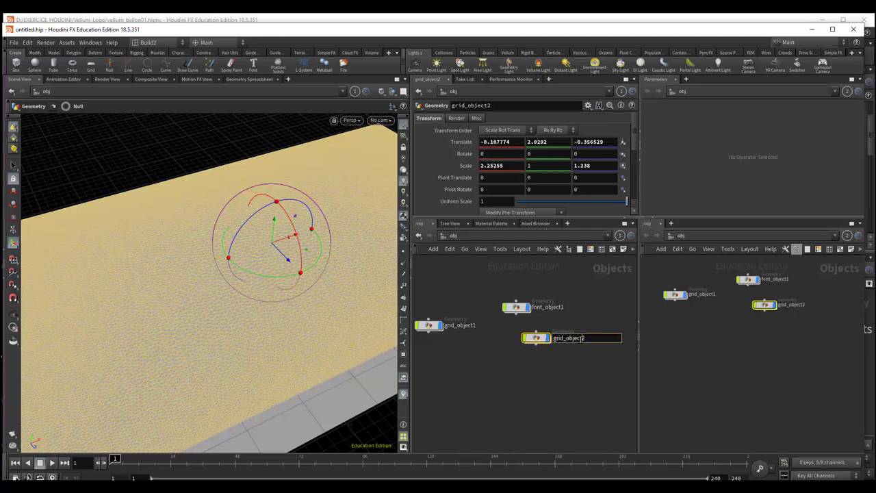
pyautogui.press('BackSpace')
pyautogui.write('th')
pyautogui.press('Return')
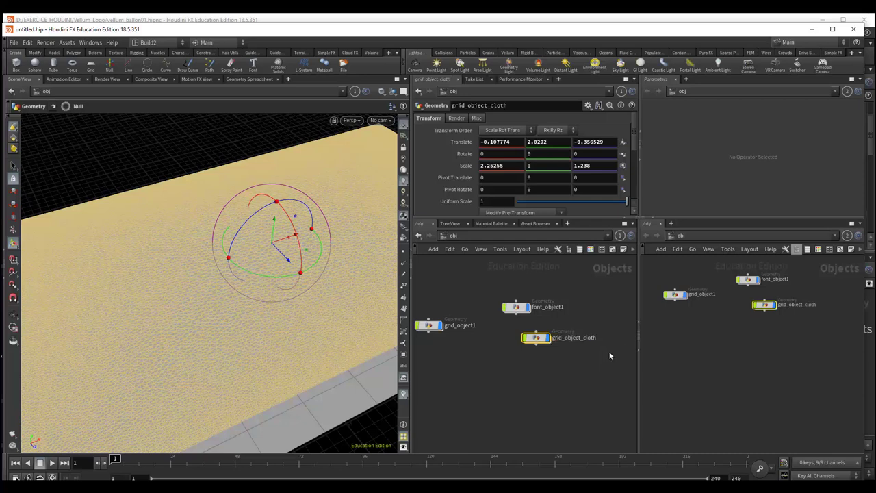
# Step: Arrange font_object1, grid_object1 and grid_object_cloth into a tidy layout
pyautogui.moveTo(532, 309); pyautogui.dragTo(459, 301)
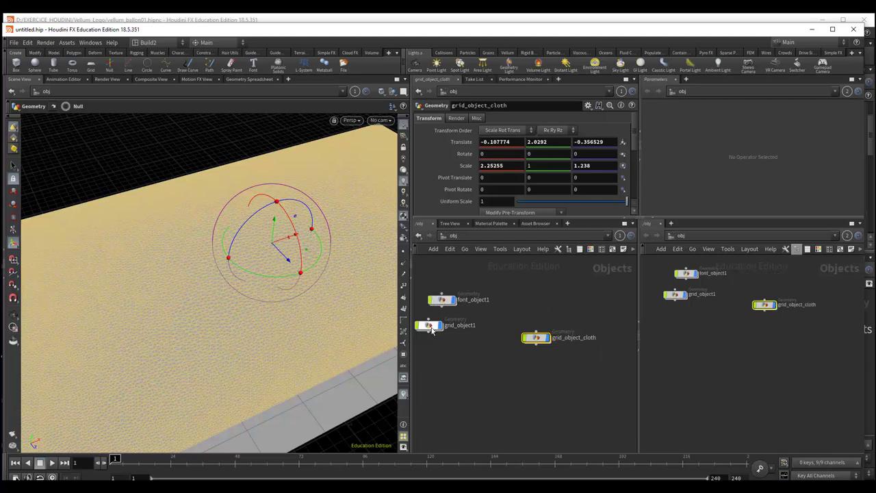
pyautogui.moveTo(432, 332); pyautogui.dragTo(442, 333)
pyautogui.moveTo(538, 337); pyautogui.dragTo(527, 310)
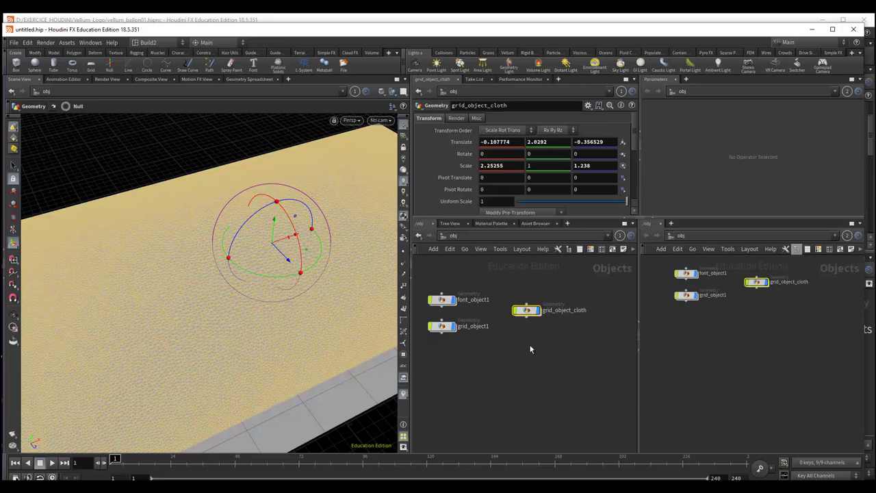
pyautogui.click(531, 370)
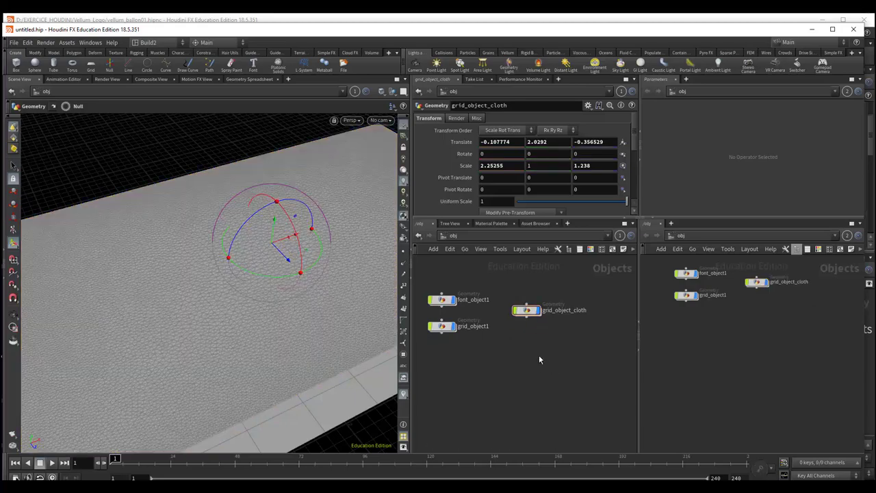
# Step: Create a DOP Network named vellum, dive inside and move its output node lower
pyautogui.press('Tab')
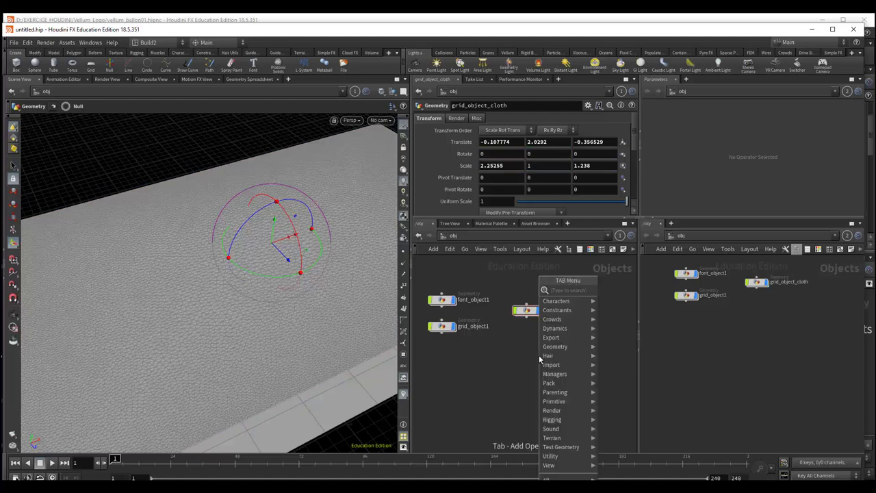
pyautogui.write('dop')
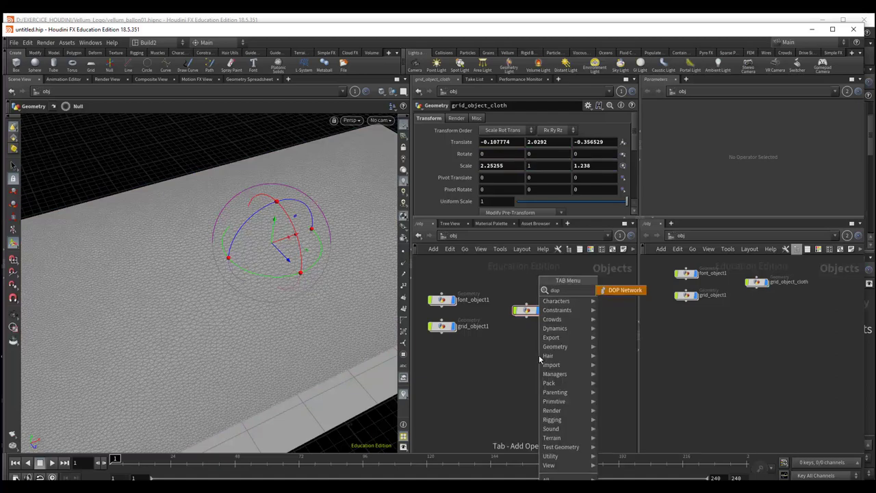
pyautogui.click(625, 292)
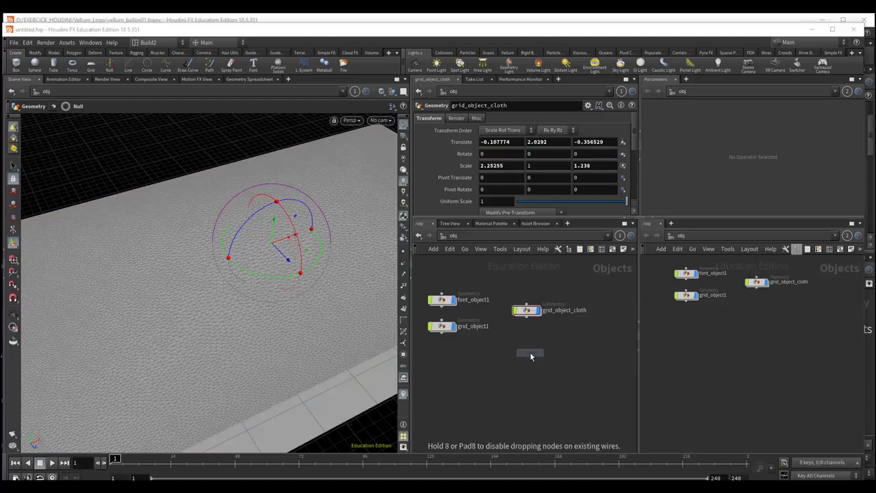
pyautogui.click(537, 355)
pyautogui.doubleClick(557, 353)
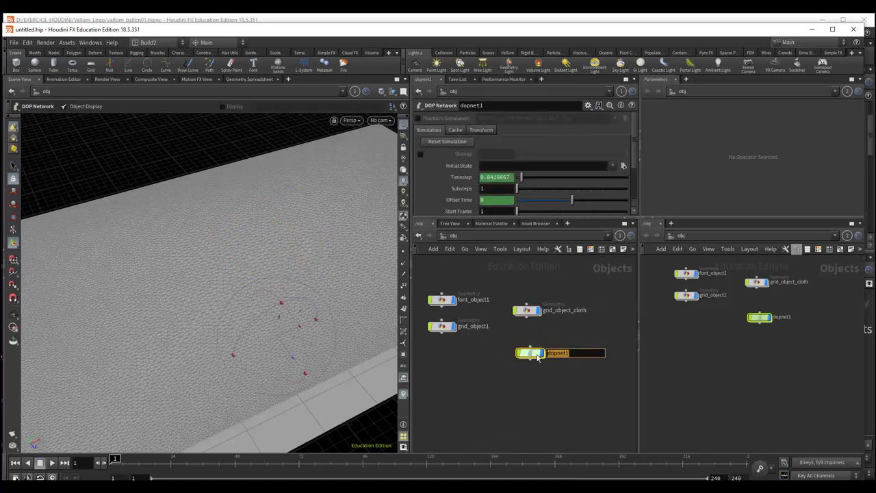
pyautogui.write('vellu')
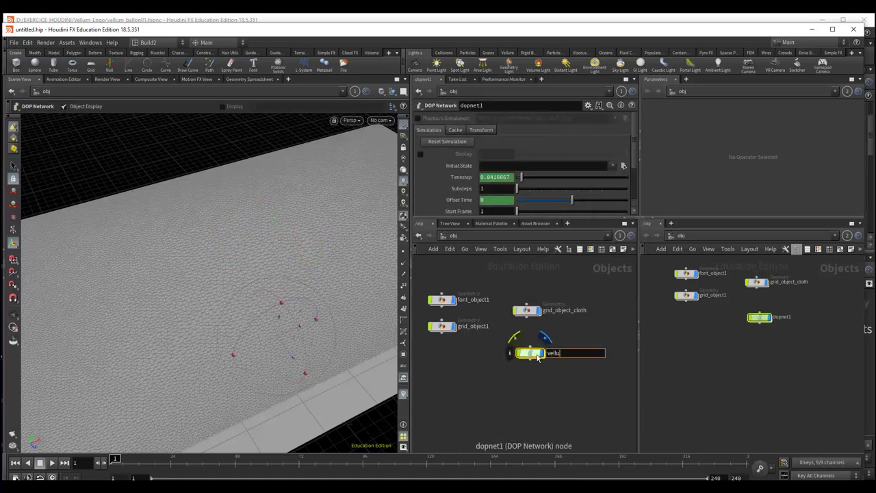
pyautogui.write('m')
pyautogui.press('Return')
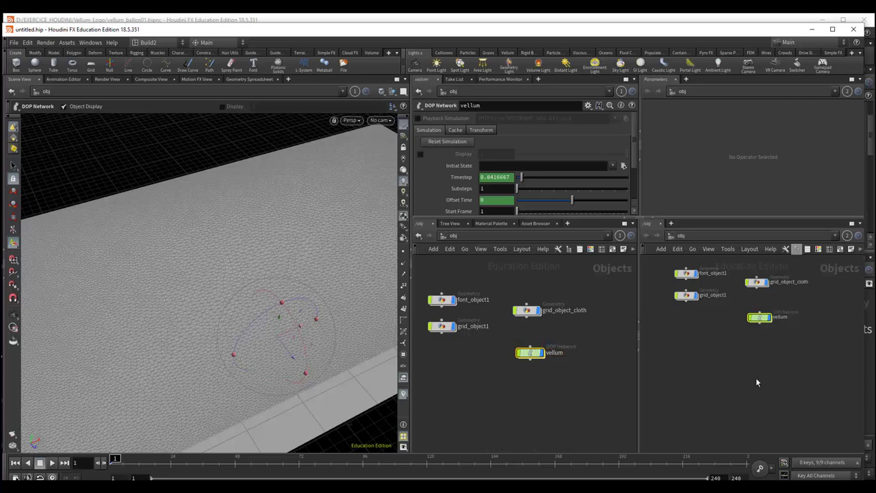
pyautogui.doubleClick(513, 353)
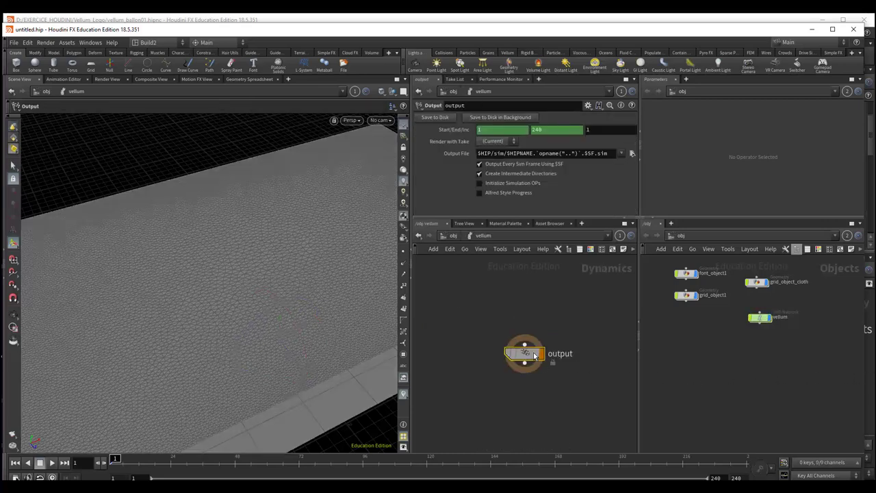
pyautogui.moveTo(563, 319); pyautogui.dragTo(560, 357, button='middle')
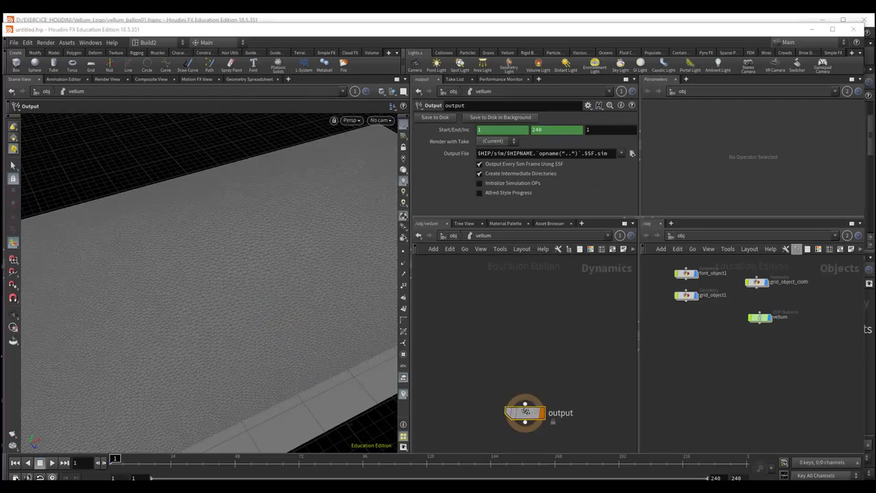
# Step: Add a Vellum Solver, vellumsolver1, above output and wire it into the output node
pyautogui.press('Tab')
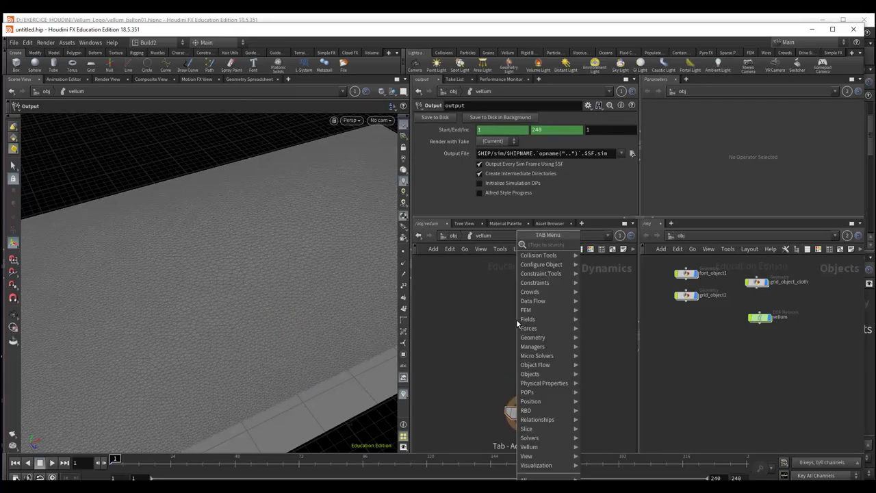
pyautogui.write('vellu')
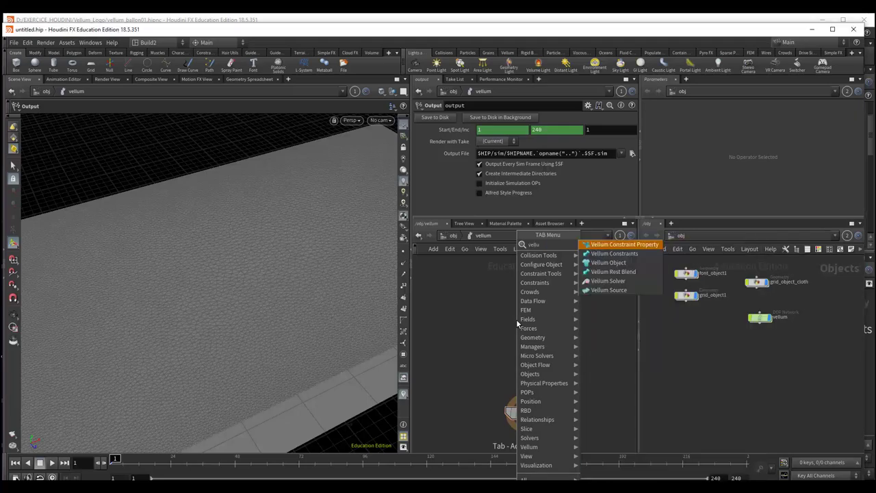
pyautogui.click(617, 285)
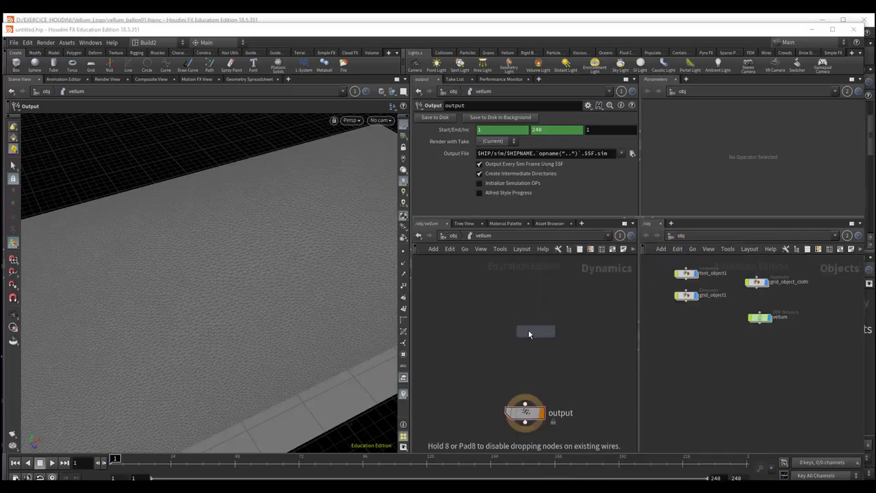
pyautogui.click(527, 313)
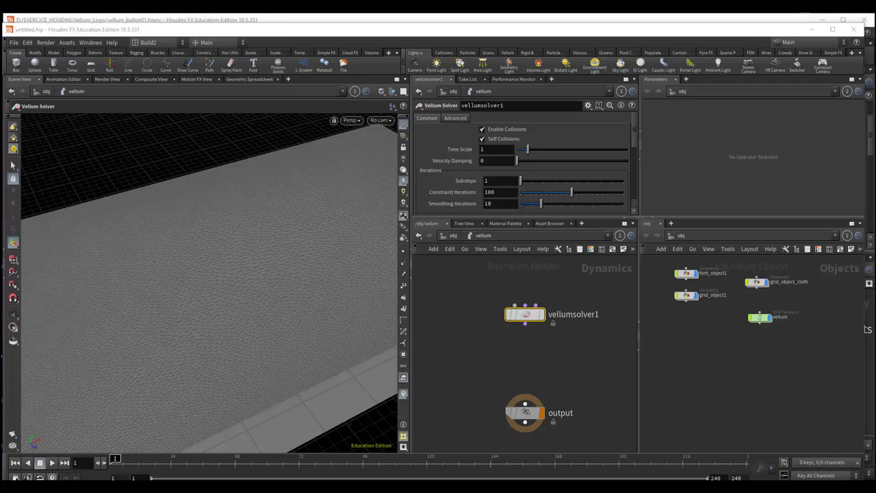
pyautogui.moveTo(525, 322); pyautogui.dragTo(525, 404)
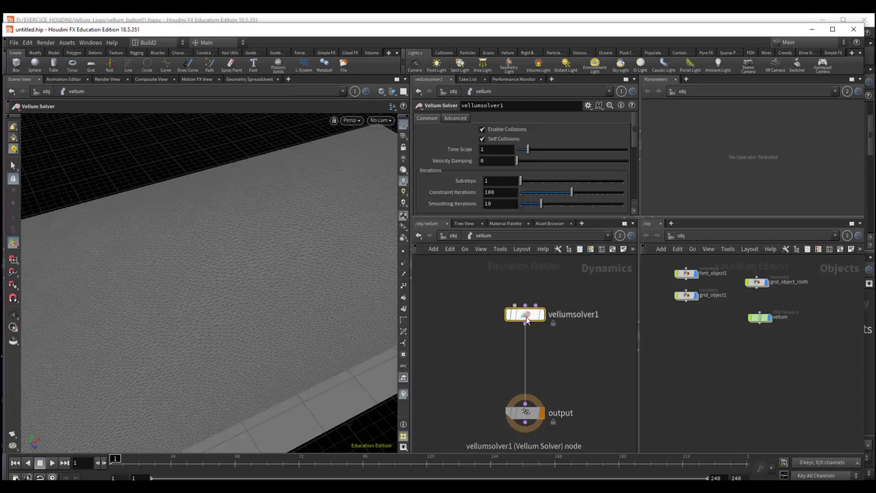
pyautogui.scroll(-2, 467, 151)
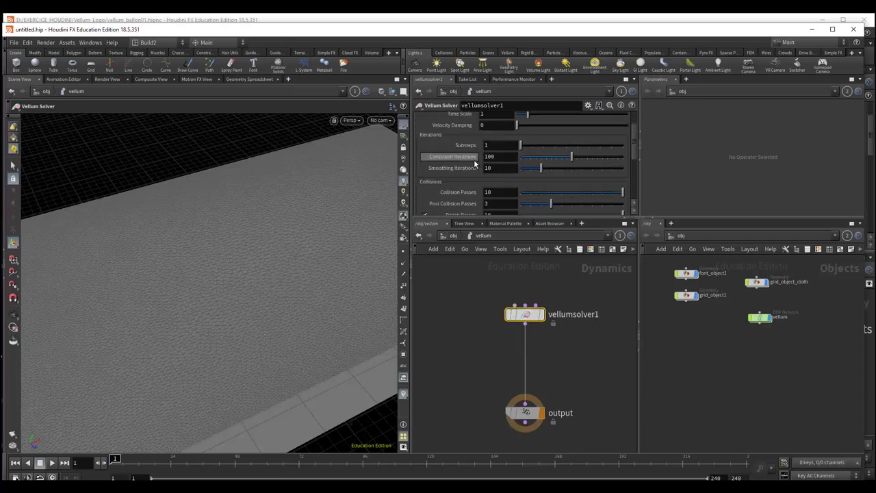
pyautogui.scroll(-1, 473, 159)
pyautogui.scroll(-2, 474, 160)
pyautogui.scroll(-1, 471, 190)
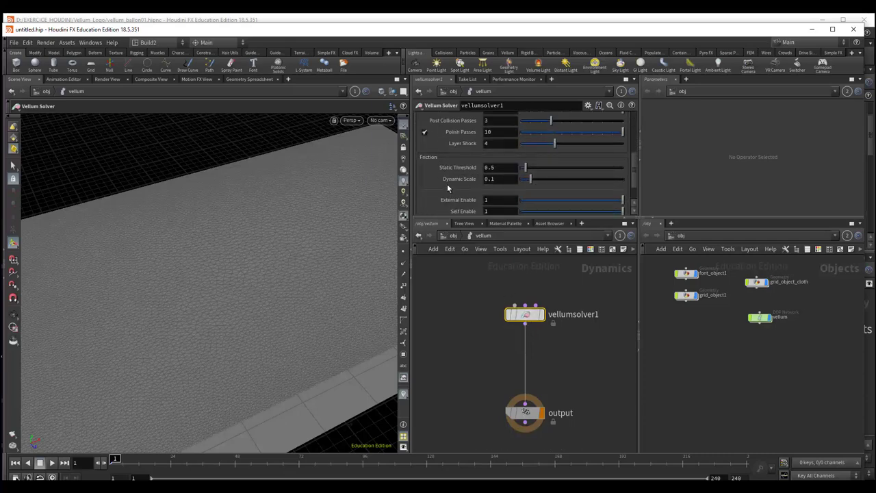
pyautogui.scroll(-2, 447, 184)
pyautogui.scroll(4, 448, 181)
pyautogui.scroll(4, 442, 154)
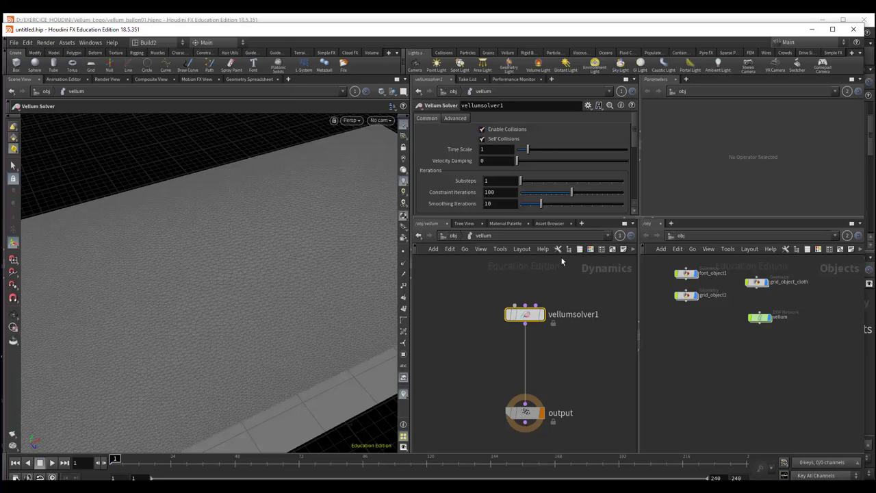
pyautogui.moveTo(583, 330); pyautogui.dragTo(574, 388, button='middle')
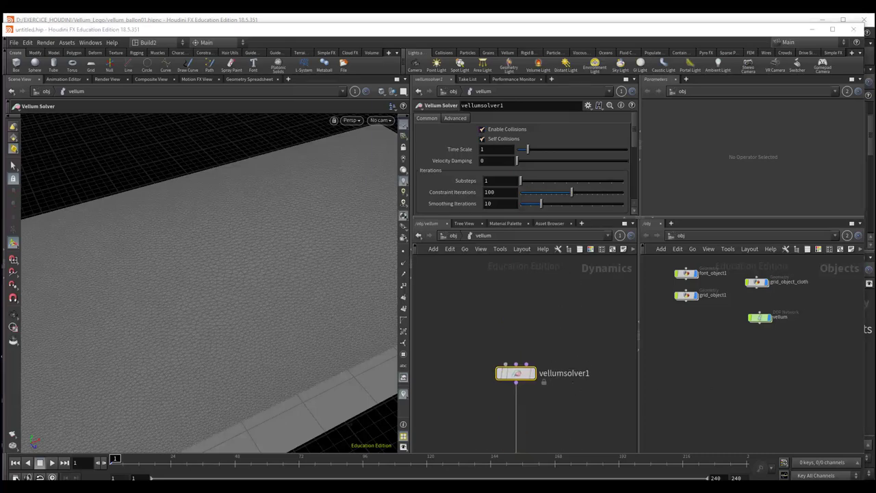
pyautogui.click(507, 364)
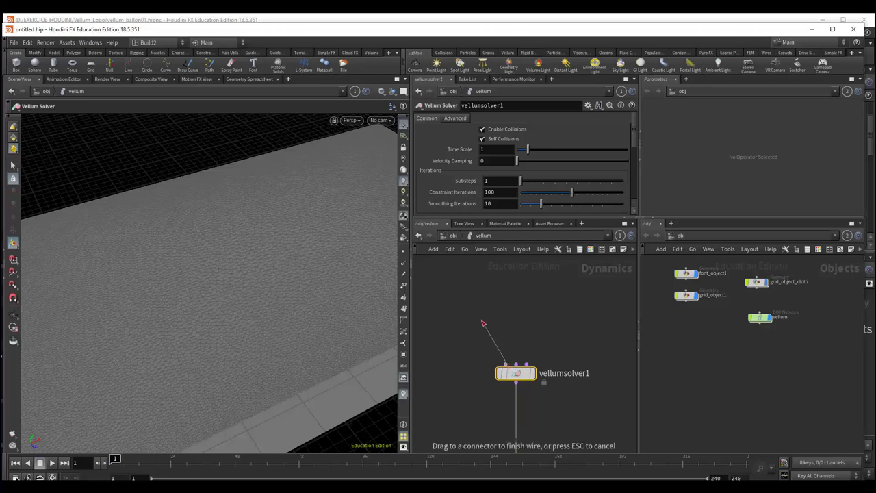
# Step: Add a Vellum Object, vellumobject1, up-left of the solver feeding its first input
pyautogui.press('Tab')
pyautogui.write('v')
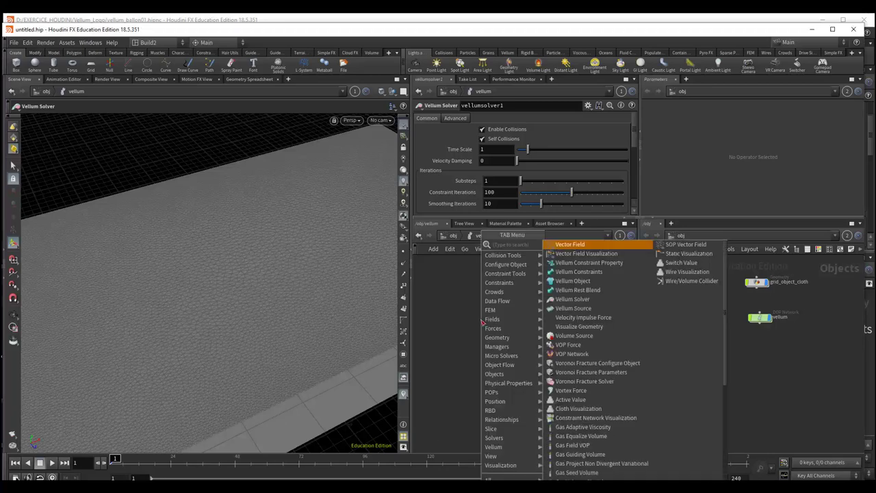
pyautogui.write('ellum')
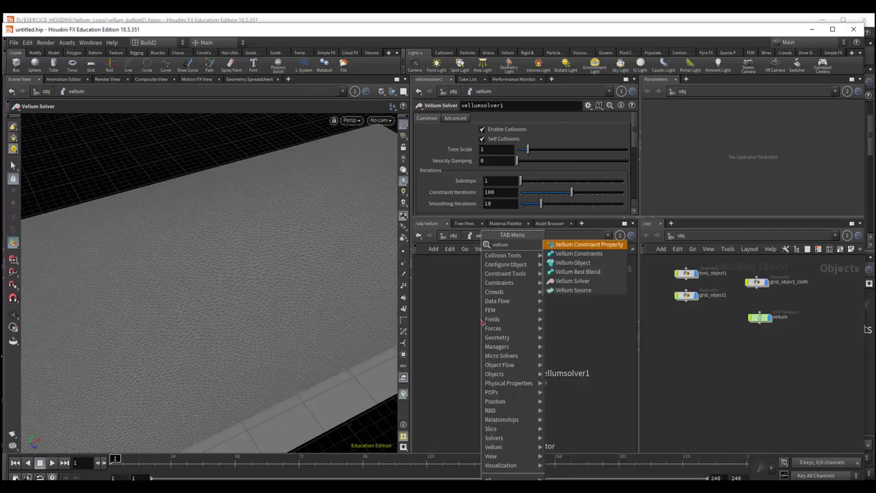
pyautogui.click(576, 264)
pyautogui.click(478, 320)
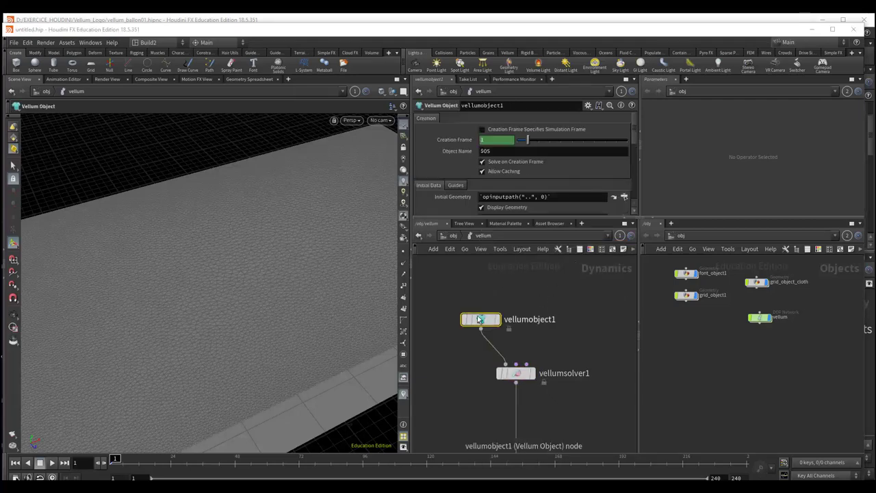
pyautogui.moveTo(479, 318); pyautogui.dragTo(468, 318)
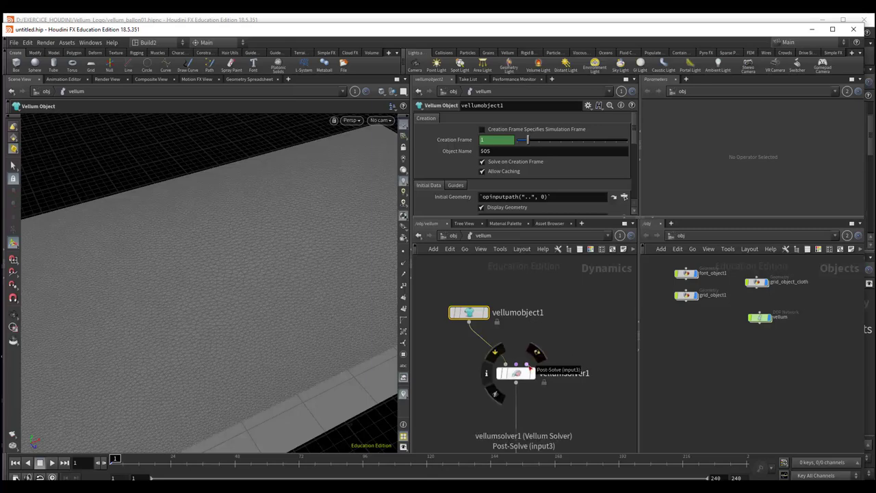
pyautogui.moveTo(529, 368); pyautogui.dragTo(593, 334)
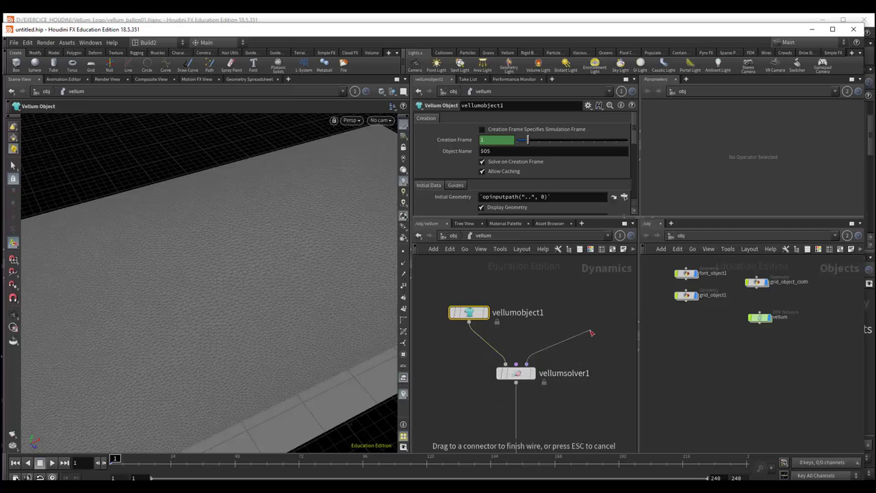
pyautogui.press('Tab')
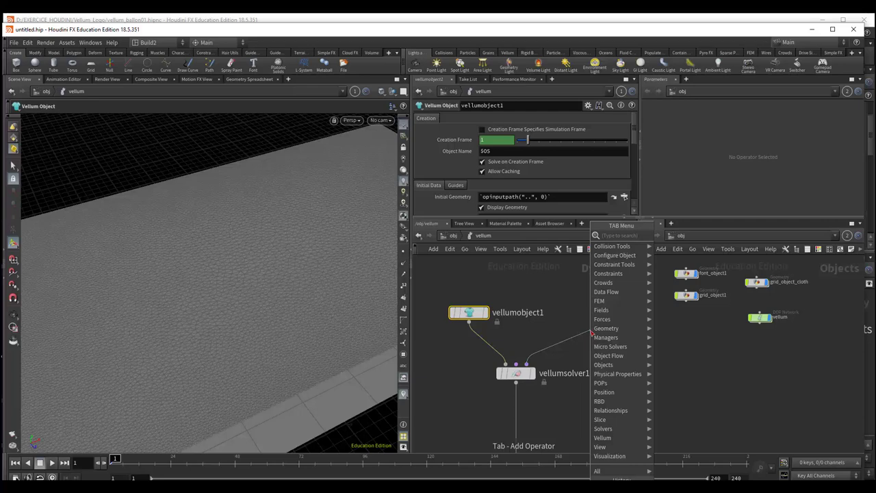
pyautogui.write('vellum')
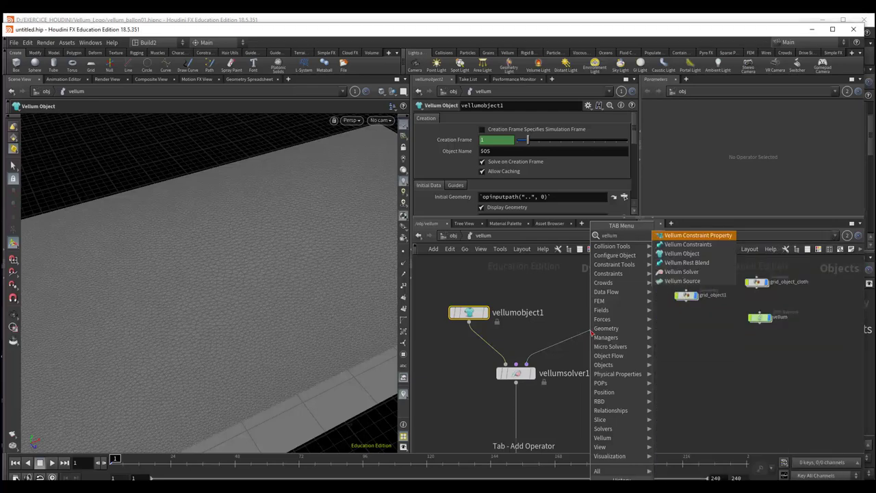
# Step: Add a Vellum Source into the solver with SOP Path /obj/grid_object_cloth/geo
pyautogui.click(693, 281)
pyautogui.click(593, 314)
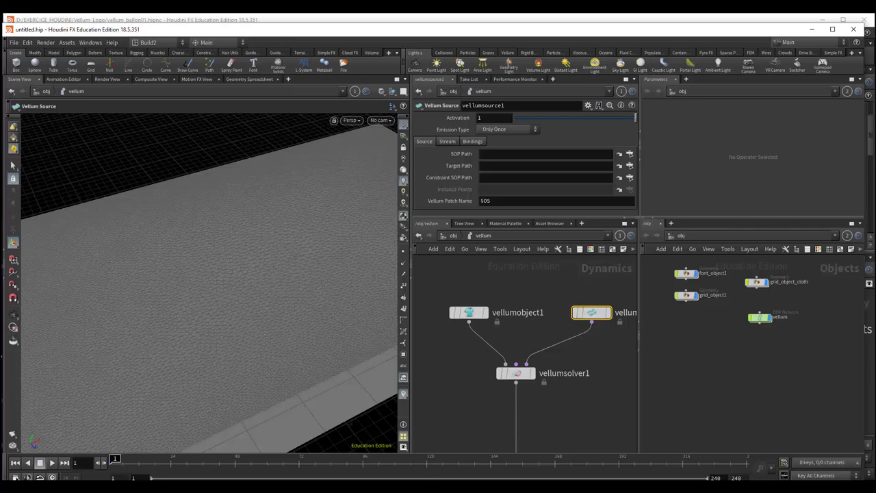
pyautogui.click(630, 154)
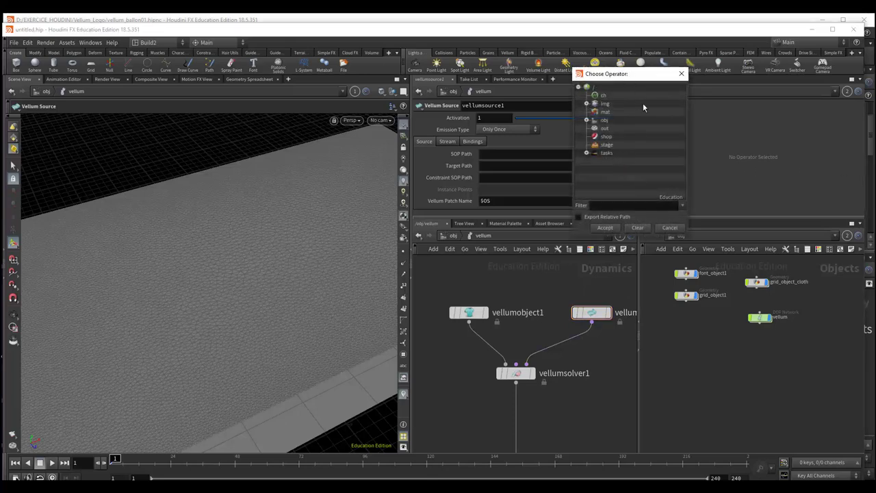
pyautogui.click(587, 120)
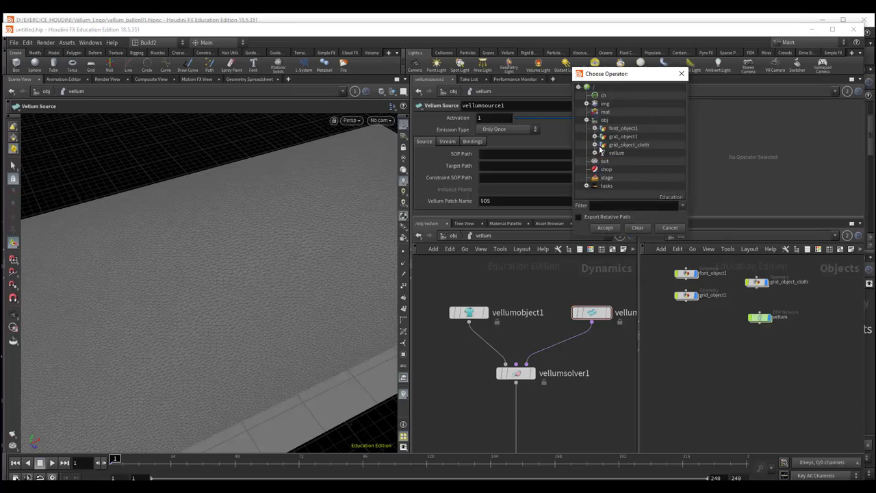
pyautogui.click(594, 146)
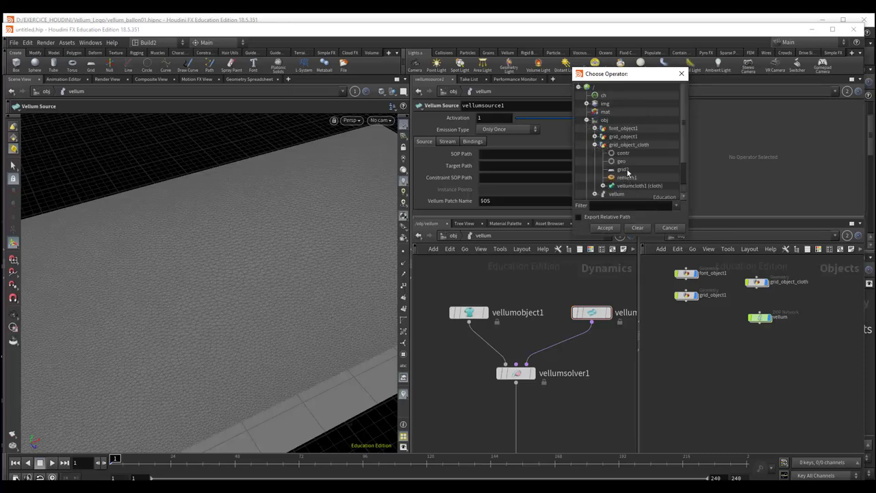
pyautogui.click(624, 161)
pyautogui.doubleClick(625, 162)
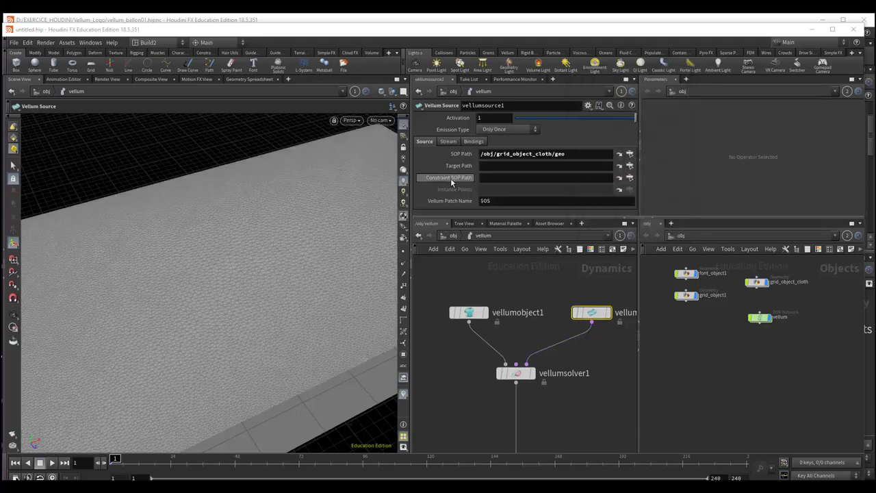
# Step: Set the Constraint SOP Path to /obj/grid_object_cloth/contr and rewind to frame 1
pyautogui.click(631, 178)
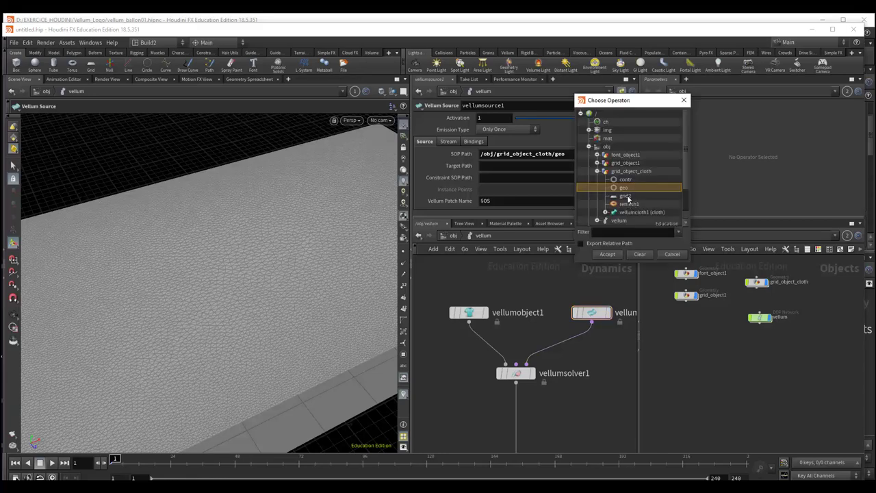
pyautogui.doubleClick(627, 180)
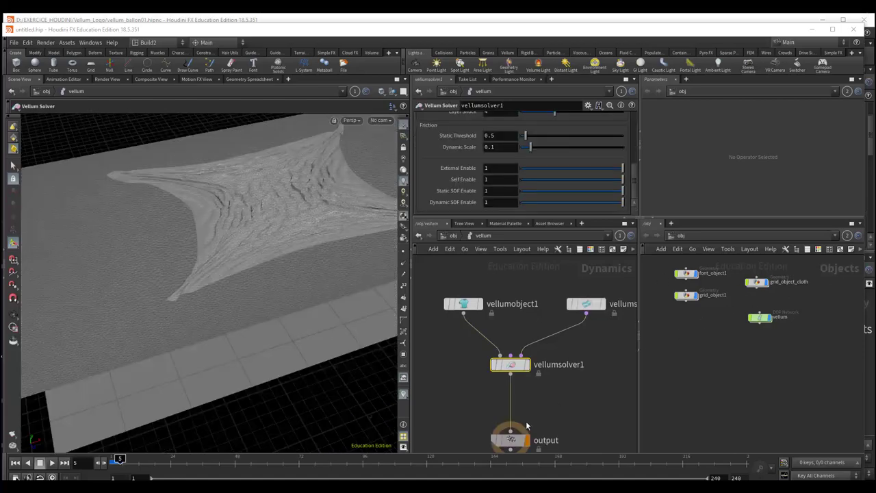
pyautogui.moveTo(573, 385); pyautogui.dragTo(560, 351, button='middle')
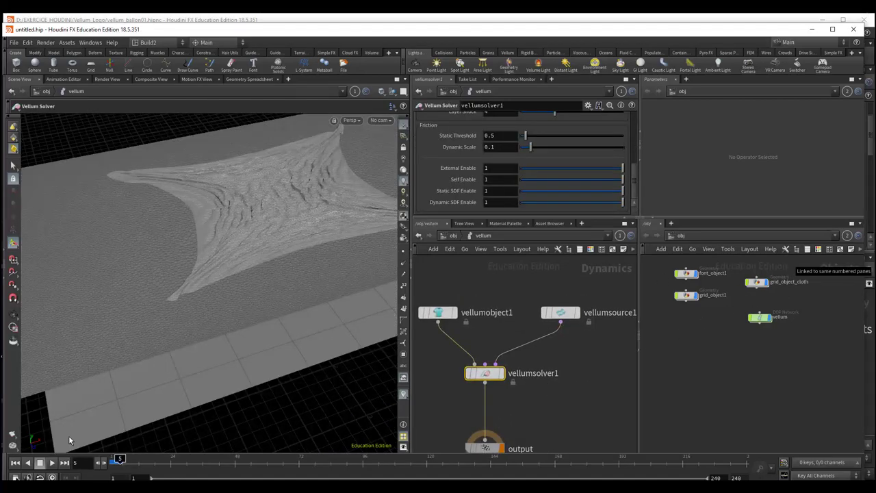
pyautogui.click(15, 462)
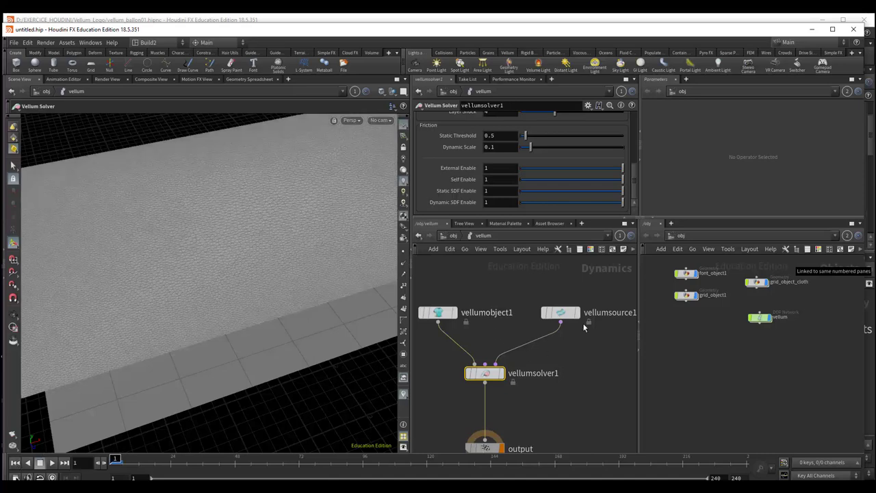
pyautogui.click(560, 313)
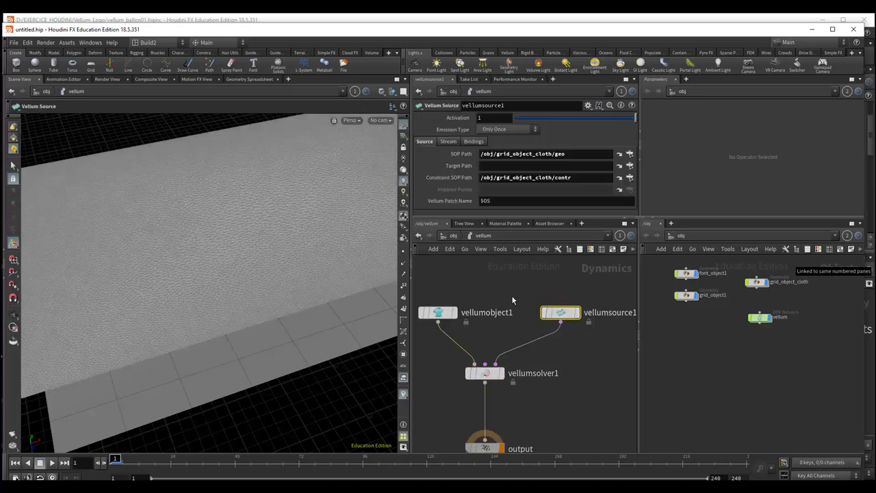
pyautogui.moveTo(513, 300); pyautogui.dragTo(539, 264, button='middle')
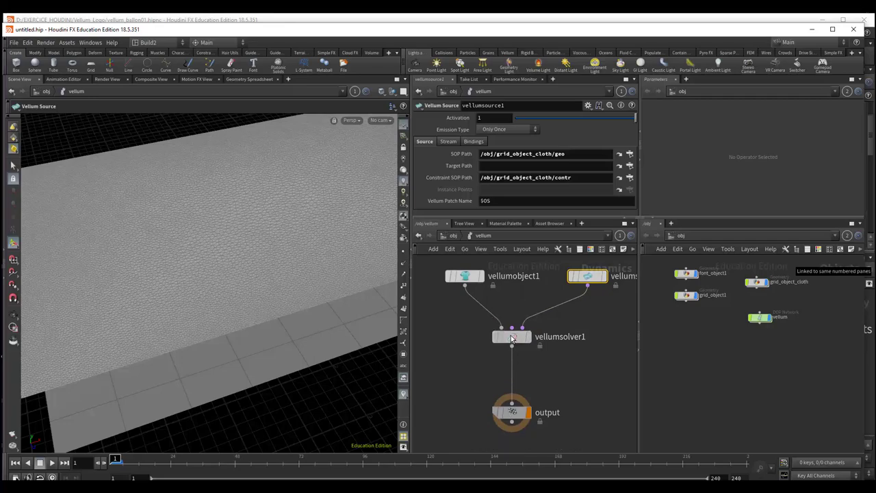
pyautogui.click(511, 335)
# Step: Insert a Gravity Force node, gravity1 (-9.80665 on Y), between vellumsolver1 and output
pyautogui.moveTo(574, 406); pyautogui.dragTo(575, 403, button='middle')
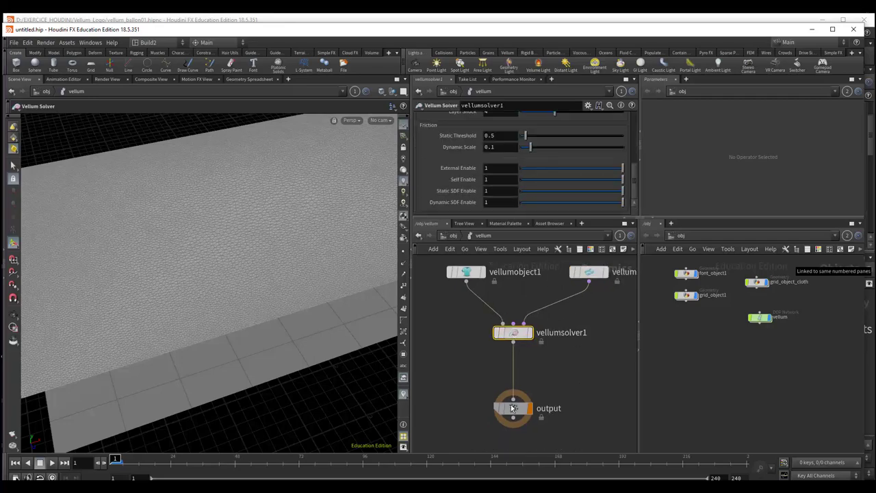
pyautogui.press('Tab')
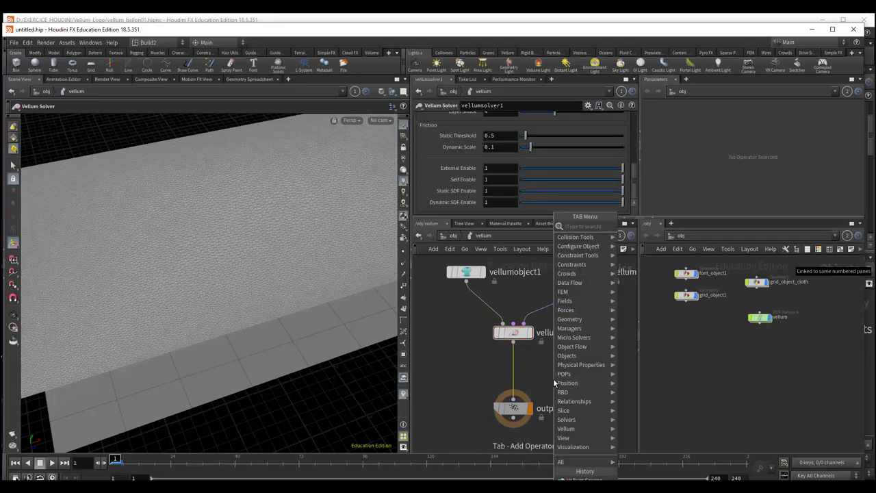
pyautogui.write('g')
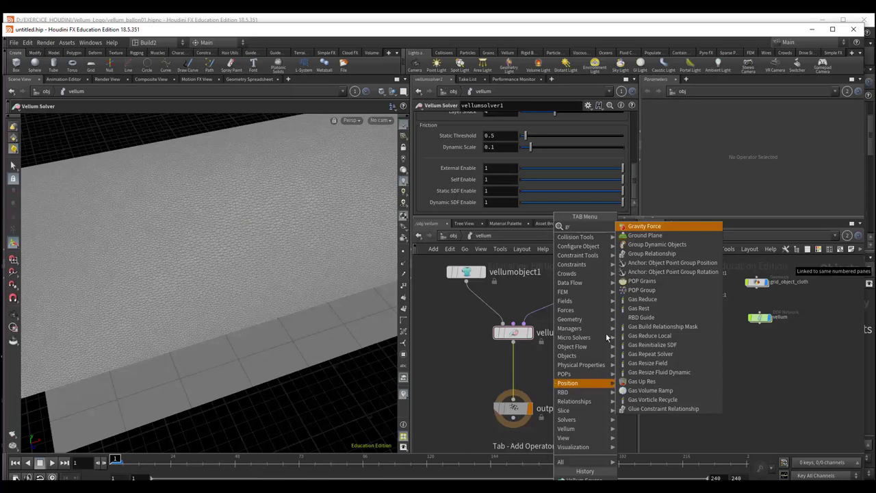
pyautogui.click(643, 226)
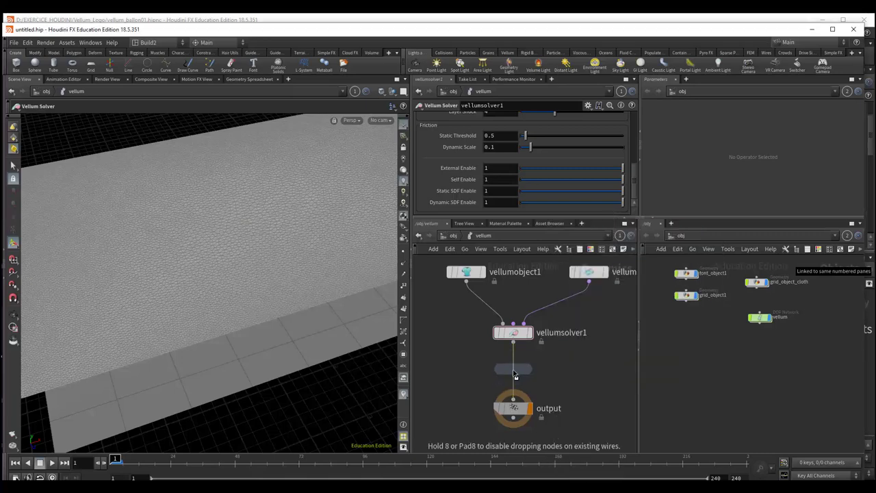
pyautogui.click(514, 376)
pyautogui.moveTo(582, 390); pyautogui.dragTo(585, 413, button='middle')
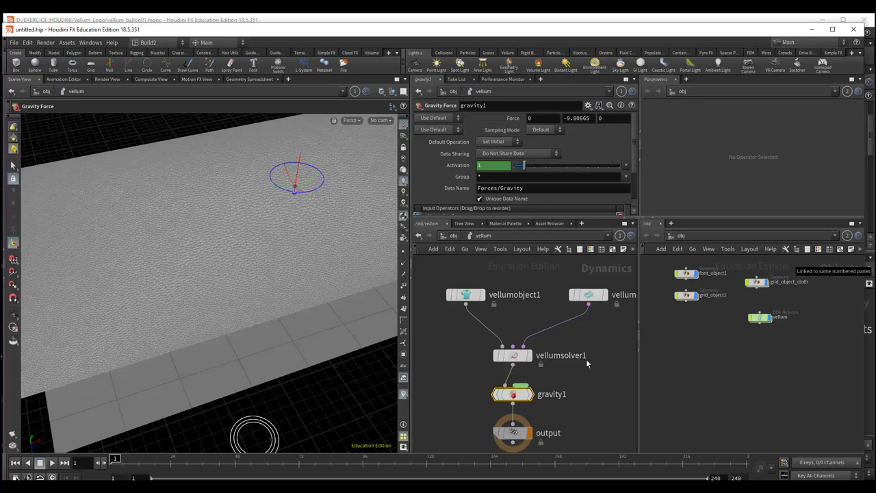
pyautogui.scroll(1, 586, 359)
pyautogui.scroll(1, 586, 359)
pyautogui.scroll(1, 584, 352)
pyautogui.scroll(1, 584, 352)
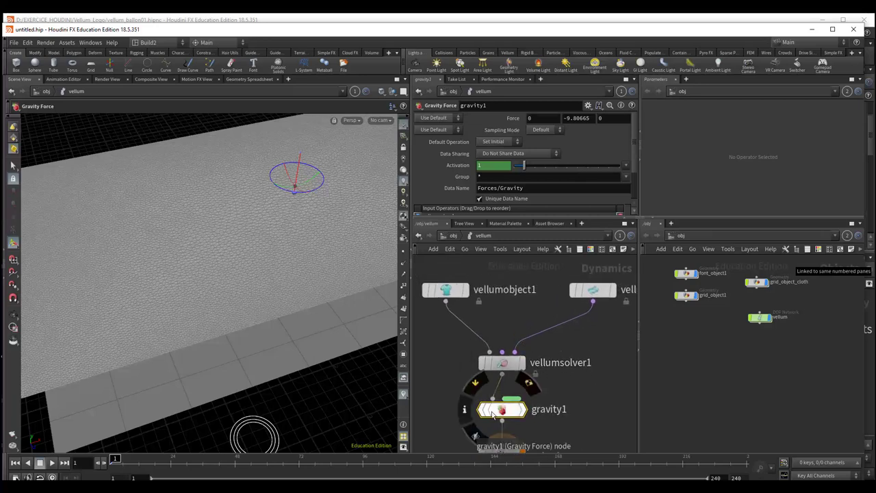
pyautogui.moveTo(579, 385); pyautogui.dragTo(581, 364, button='middle')
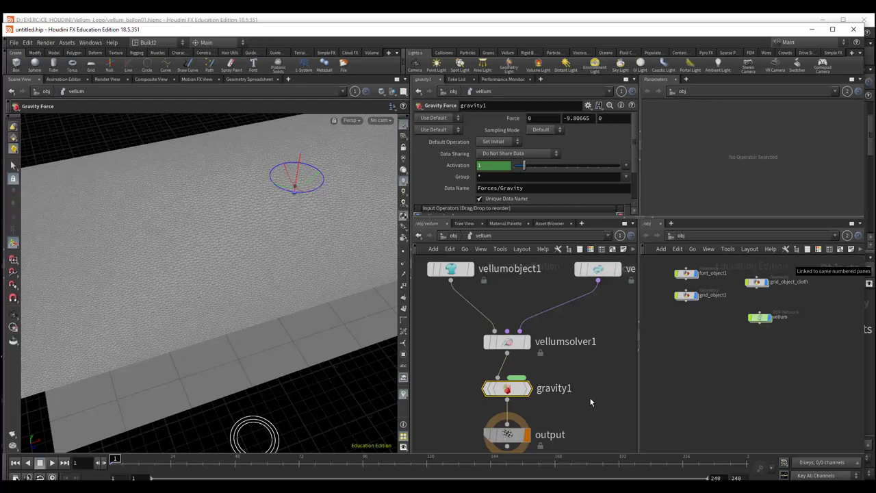
pyautogui.moveTo(591, 402); pyautogui.dragTo(592, 424, button='middle')
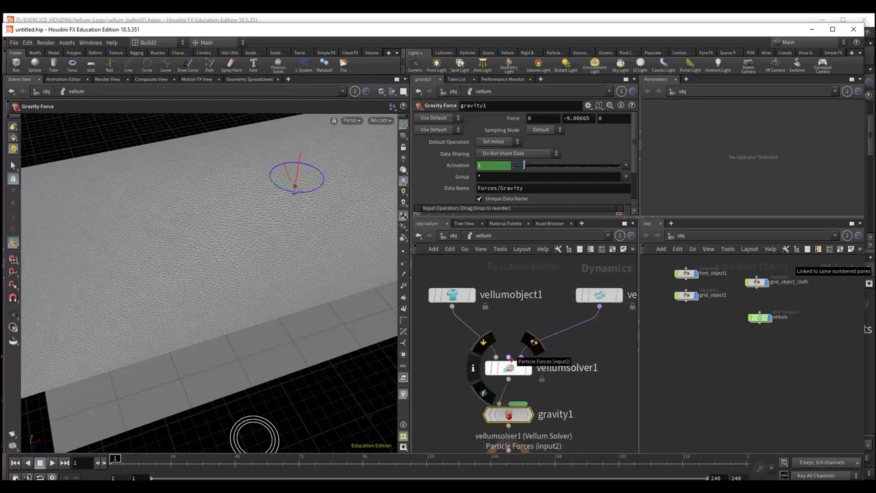
pyautogui.click(509, 357)
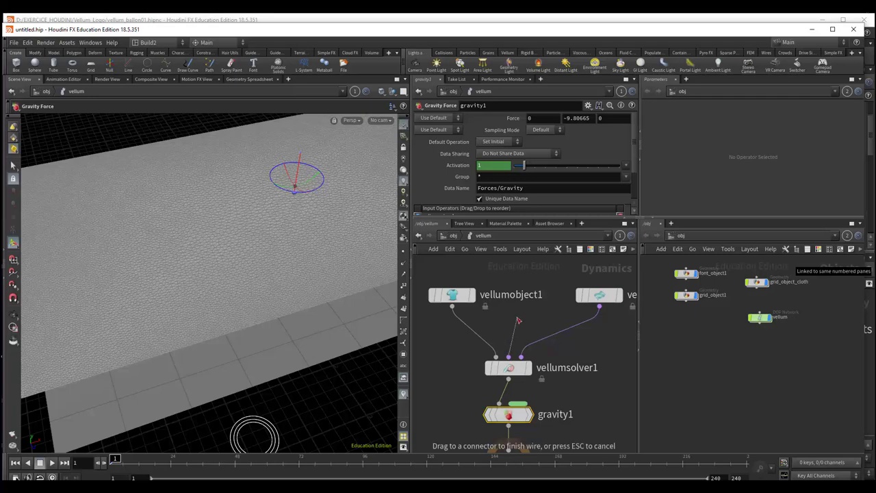
pyautogui.press('Tab')
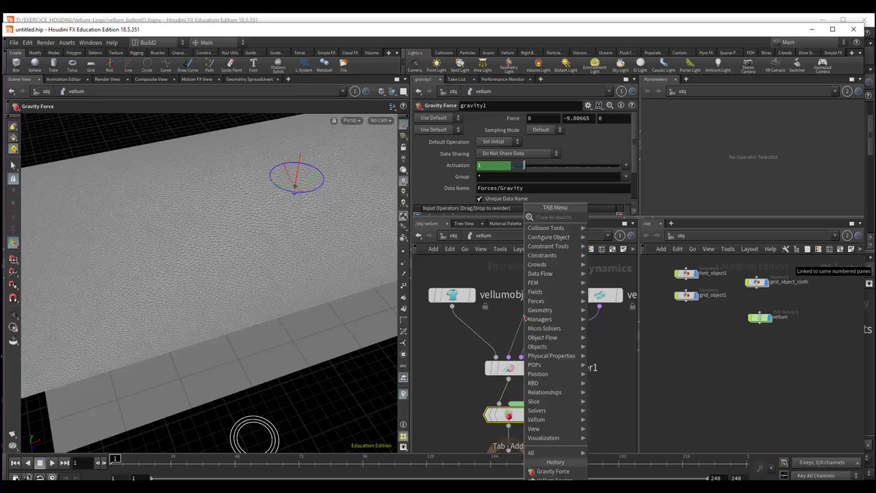
pyautogui.write('pop')
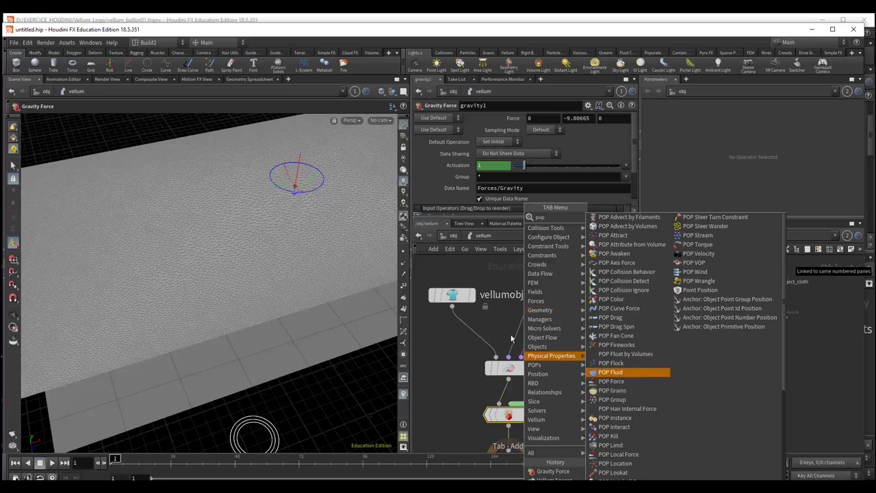
pyautogui.press('Escape')
pyautogui.moveTo(580, 367); pyautogui.dragTo(525, 394, button='middle')
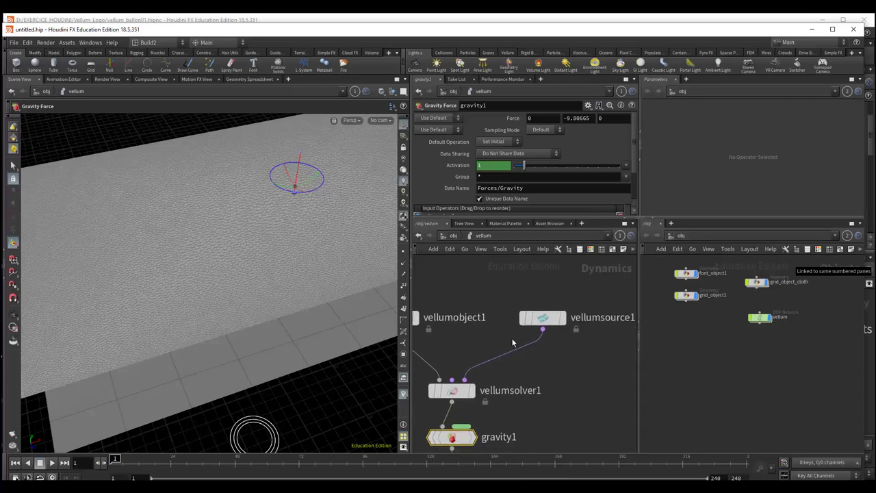
pyautogui.moveTo(512, 338); pyautogui.dragTo(543, 365)
pyautogui.moveTo(543, 326); pyautogui.dragTo(564, 317)
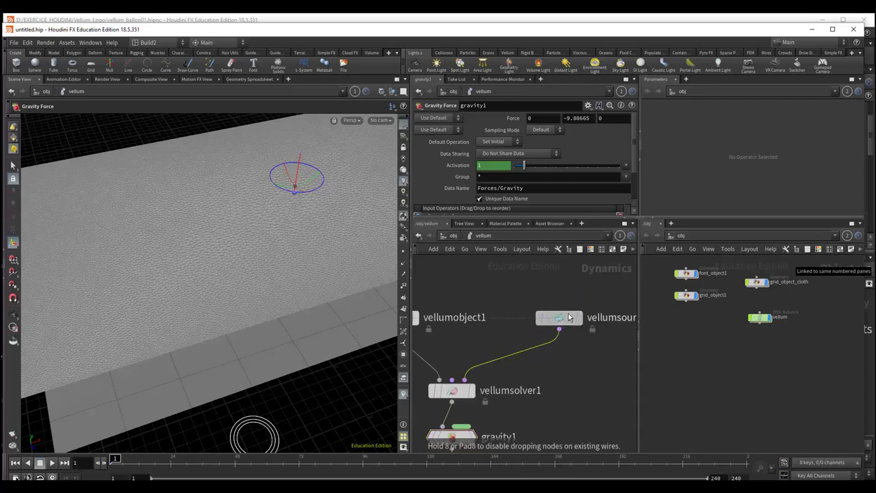
pyautogui.press('Tab')
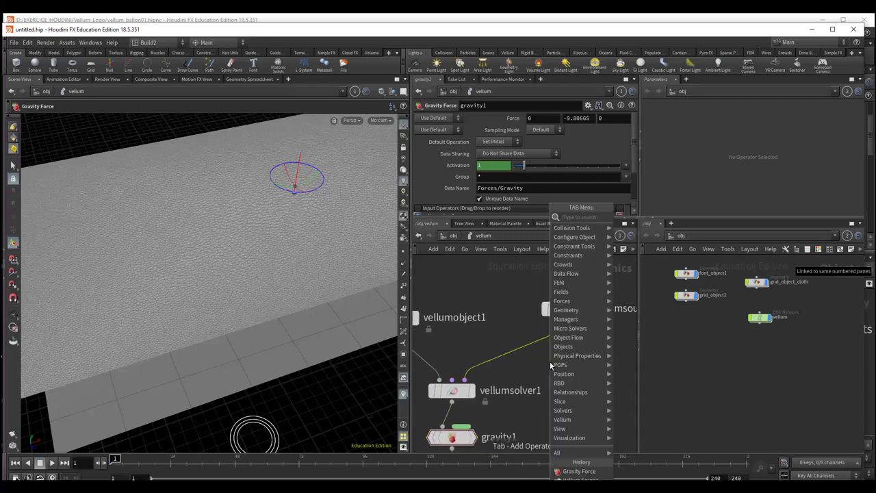
pyautogui.write('pop')
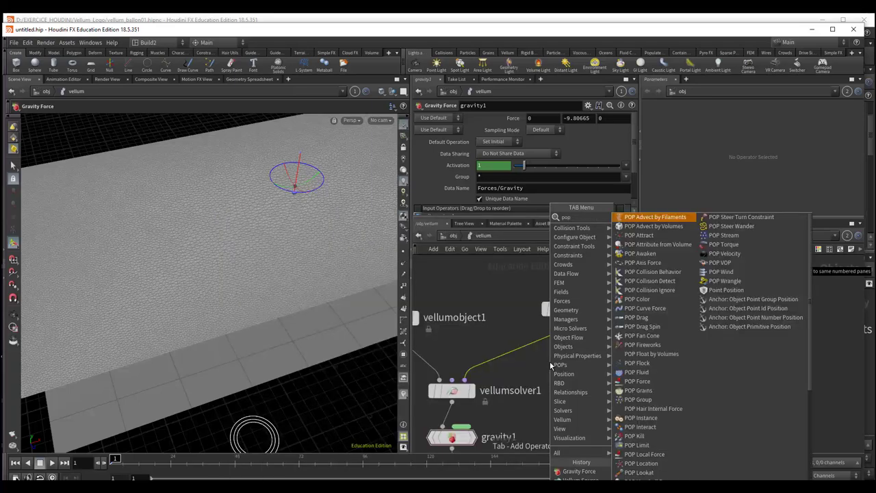
pyautogui.click(721, 272)
pyautogui.moveTo(467, 355); pyautogui.dragTo(566, 360)
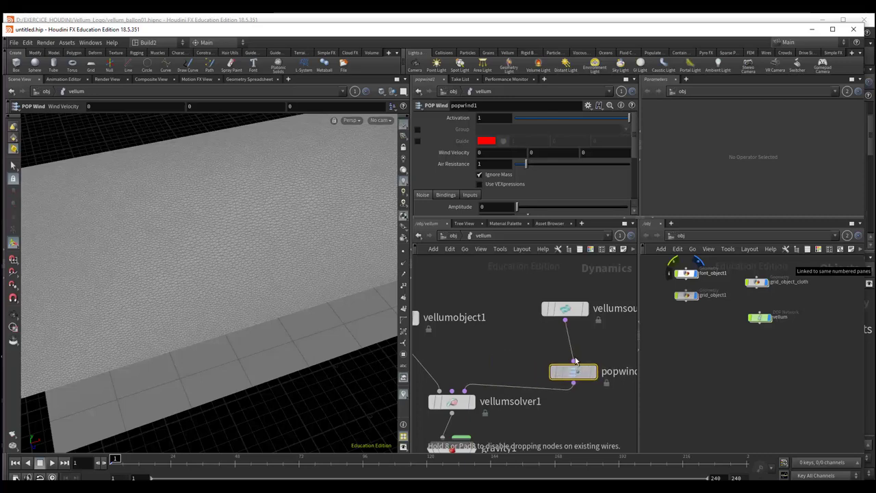
pyautogui.scroll(-2, 488, 339)
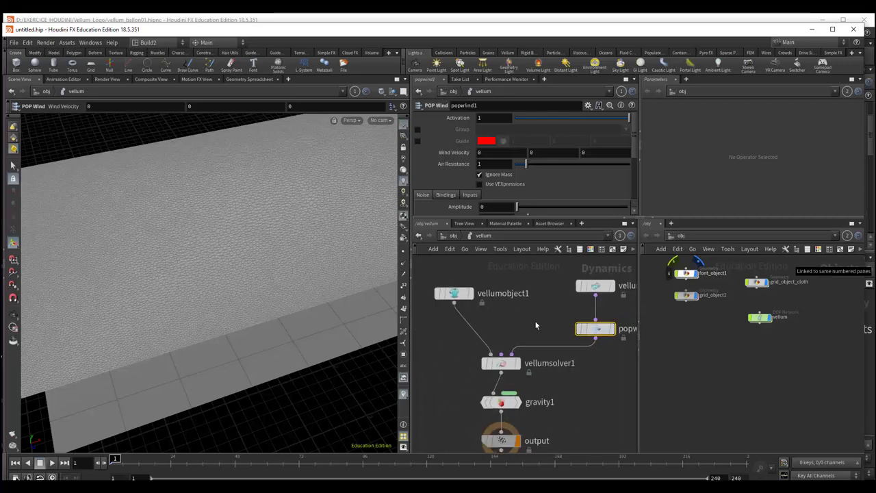
pyautogui.moveTo(483, 321); pyautogui.dragTo(514, 320, button='middle')
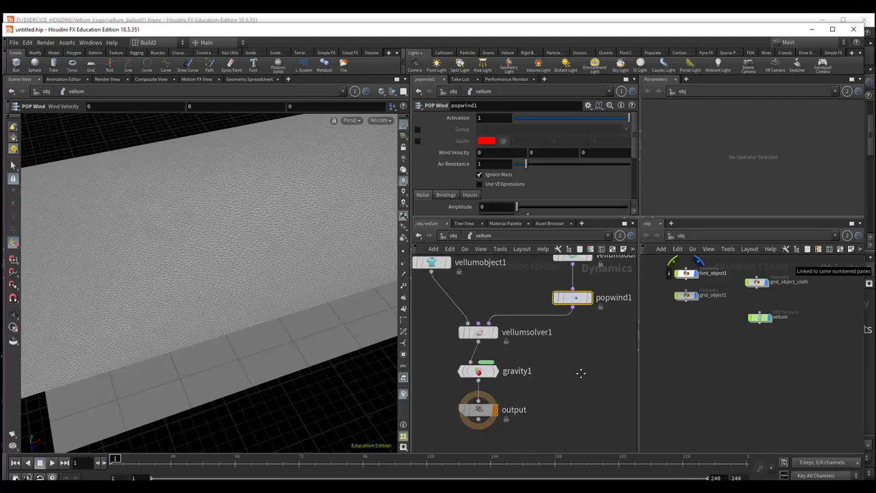
pyautogui.moveTo(580, 402); pyautogui.dragTo(585, 412, button='middle')
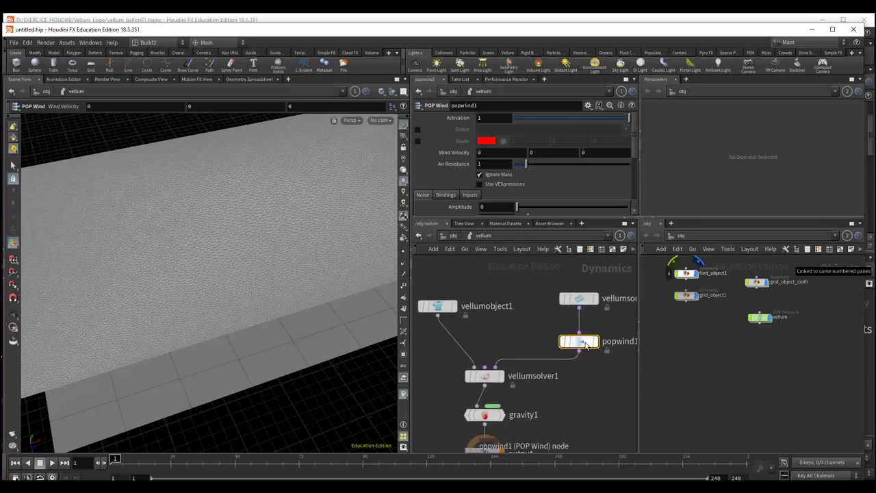
pyautogui.press('Delete')
pyautogui.moveTo(579, 299); pyautogui.dragTo(552, 318)
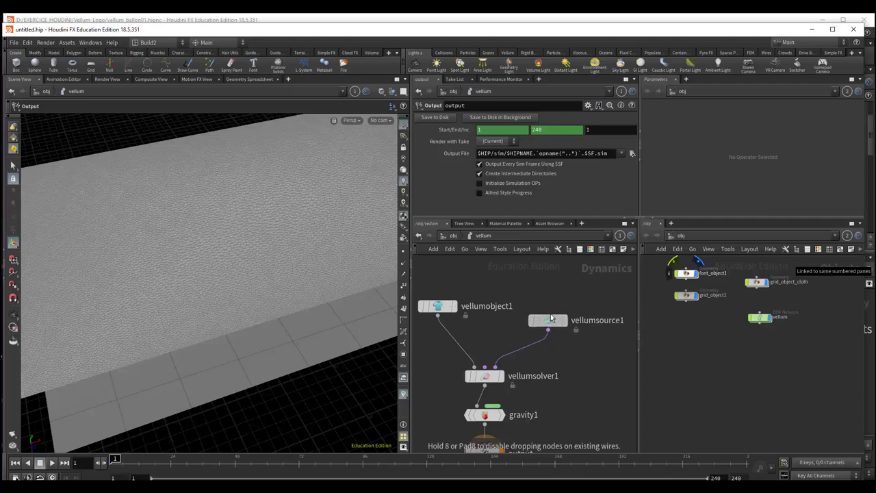
pyautogui.moveTo(552, 318); pyautogui.dragTo(589, 271, button='middle')
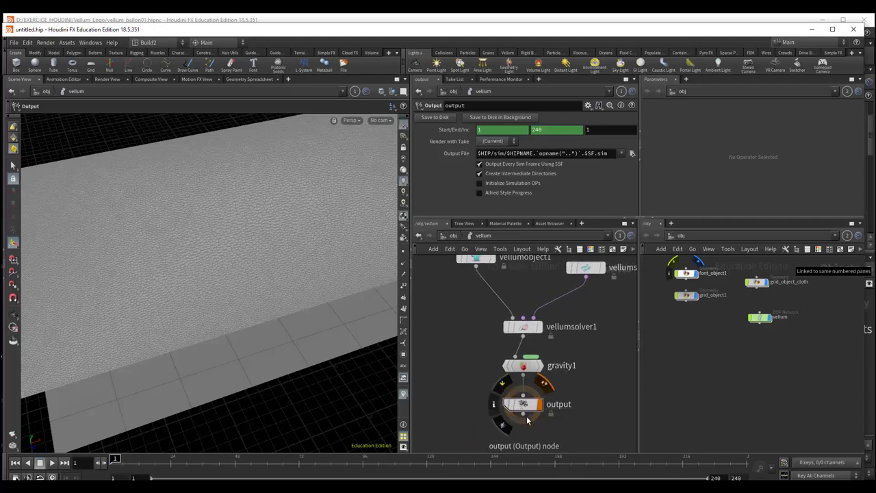
pyautogui.moveTo(525, 405); pyautogui.dragTo(526, 417)
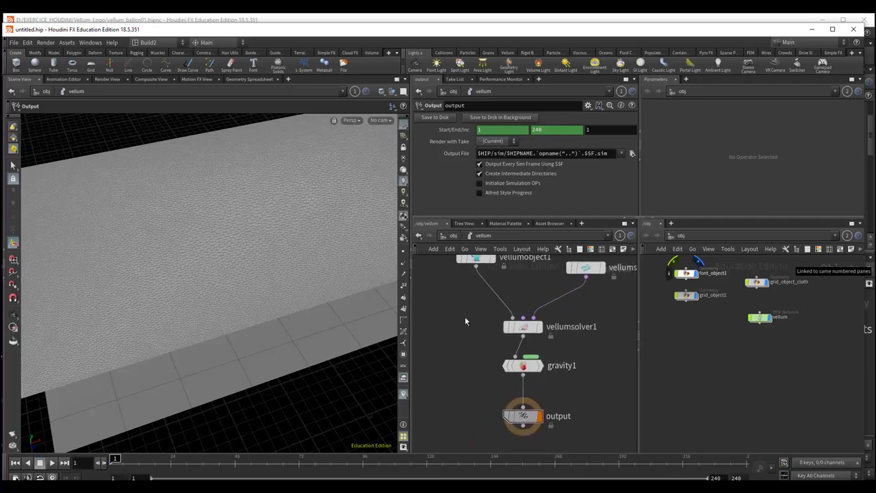
# Step: Return to object level and place the vellum DOP node under grid_object_cloth
pyautogui.click(453, 235)
pyautogui.moveTo(518, 300); pyautogui.dragTo(532, 317)
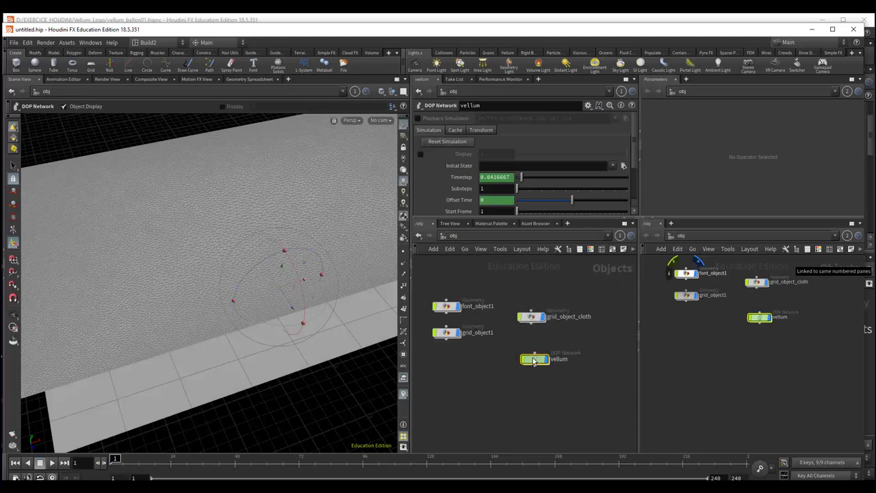
pyautogui.moveTo(532, 358); pyautogui.dragTo(531, 346)
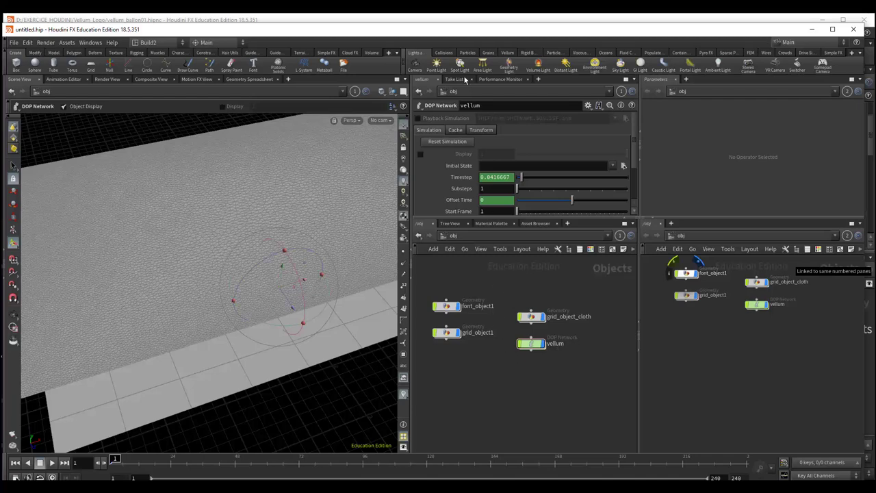
# Step: Compare the Simple FX shelf, then settle on the Vellum tool set
pyautogui.click(511, 54)
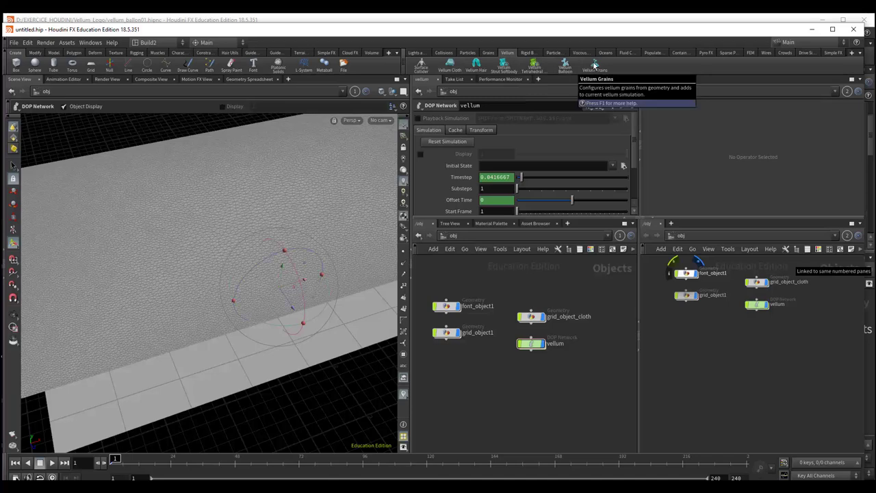
pyautogui.click(829, 55)
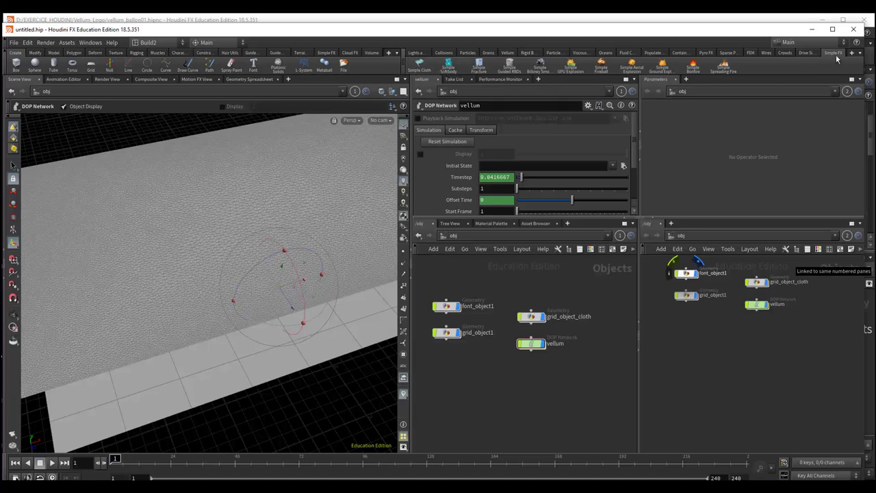
pyautogui.click(507, 54)
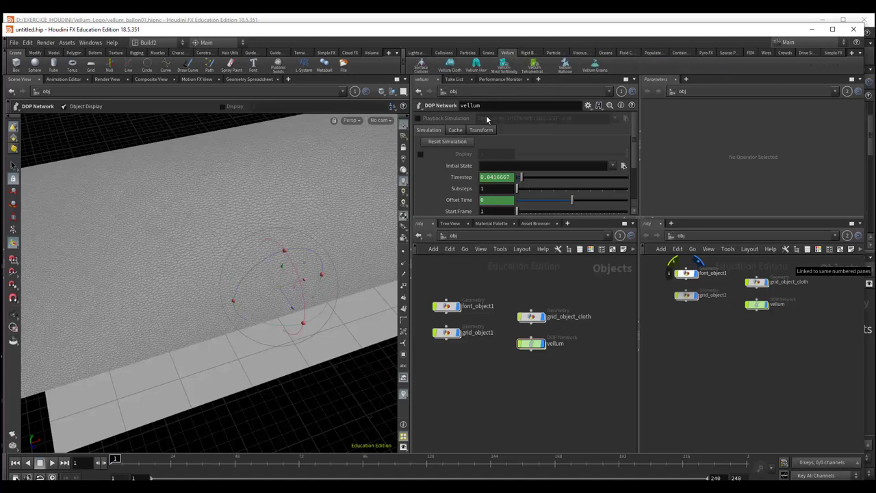
pyautogui.moveTo(513, 385); pyautogui.dragTo(528, 387, button='middle')
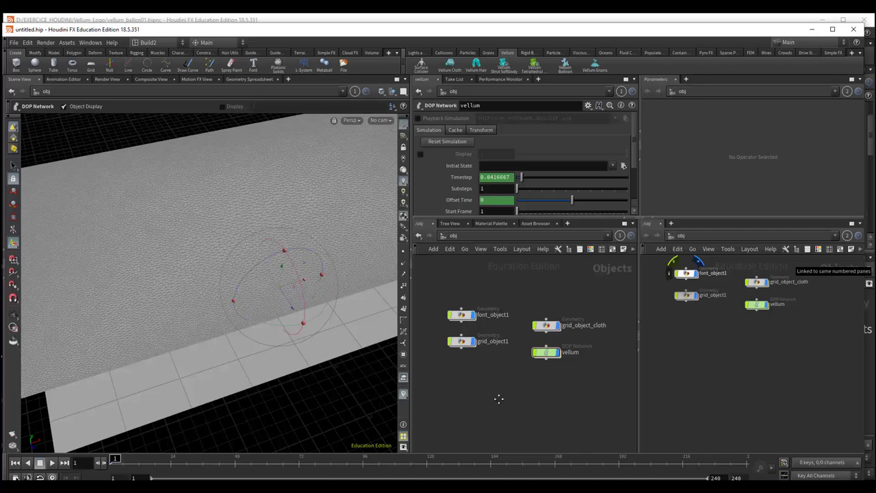
pyautogui.scroll(-2, 497, 393)
pyautogui.scroll(-1, 523, 385)
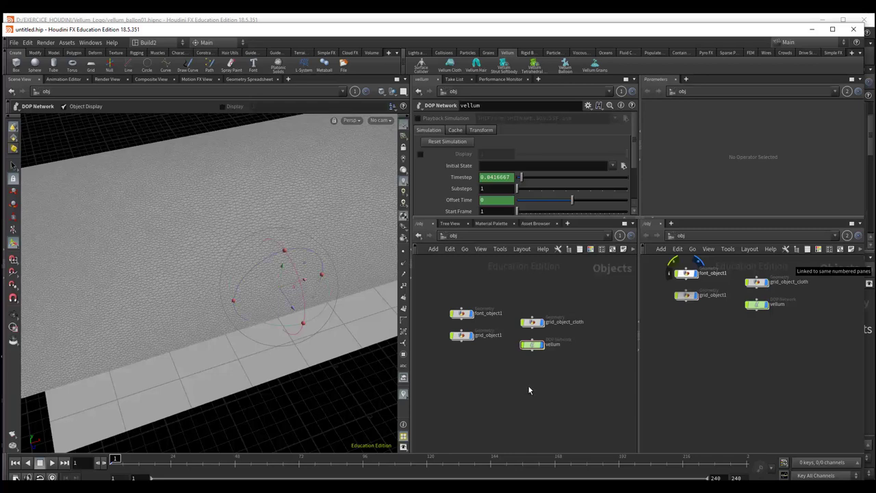
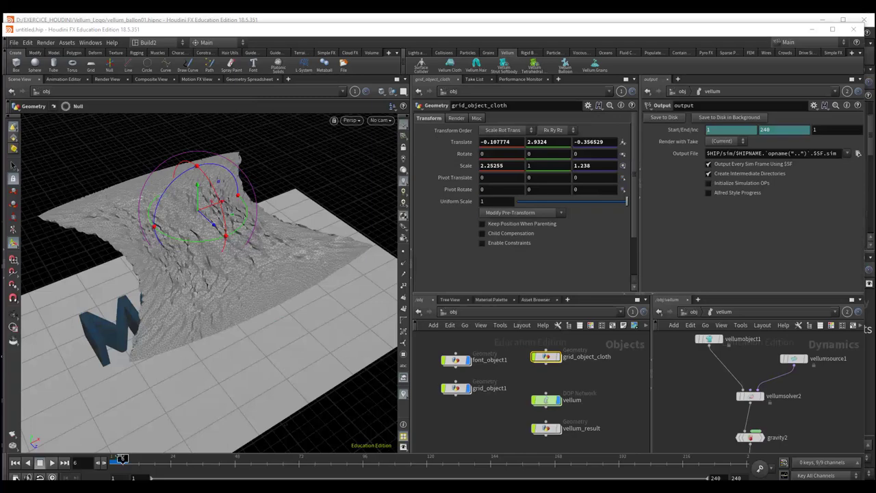
# Step: Step the cloth simulation to frame 6 and orbit to inspect the draped cloth
pyautogui.moveTo(120, 458); pyautogui.dragTo(122, 460)
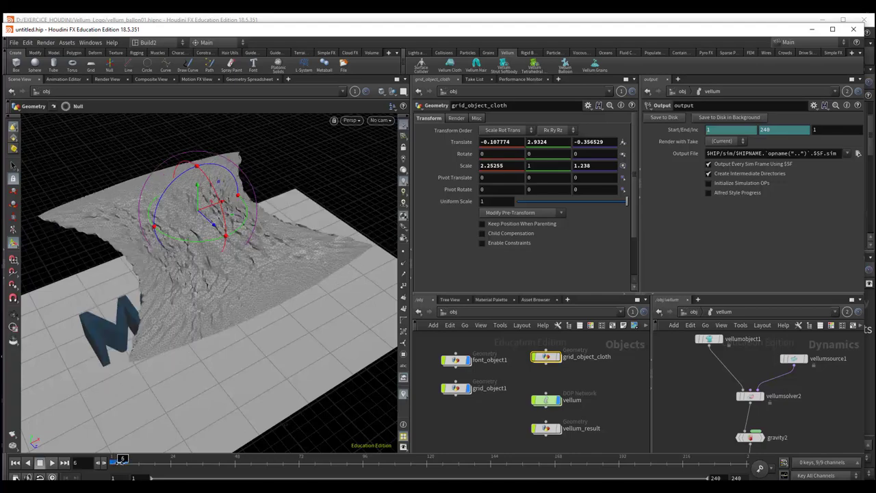
pyautogui.moveTo(267, 360)
pyautogui.mouseDown()
pyautogui.moveTo(262, 373)
pyautogui.moveTo(261, 335)
pyautogui.mouseUp()
pyautogui.moveTo(253, 299)
pyautogui.mouseDown()
pyautogui.moveTo(243, 321)
pyautogui.moveTo(250, 335)
pyautogui.mouseUp()
pyautogui.press('r')
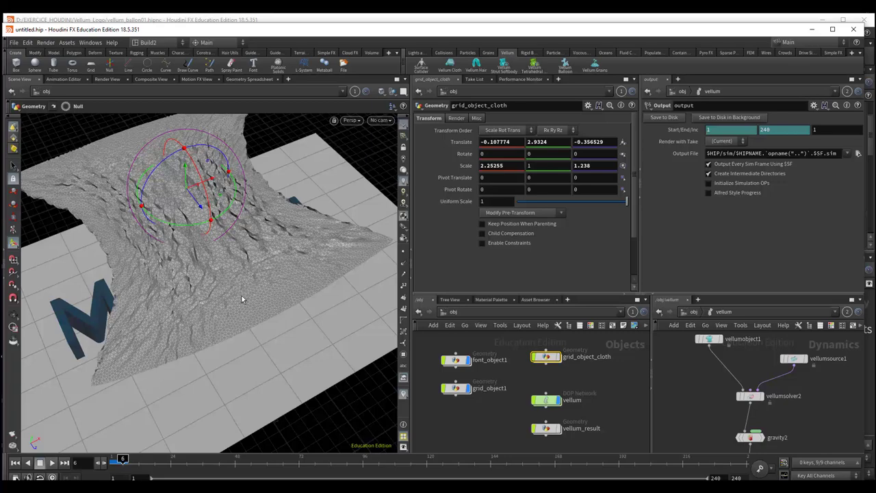
# Step: Inside grid_object_cloth, set cloth_constraints density to 100 and keep stiffness scale at 1
pyautogui.doubleClick(547, 356)
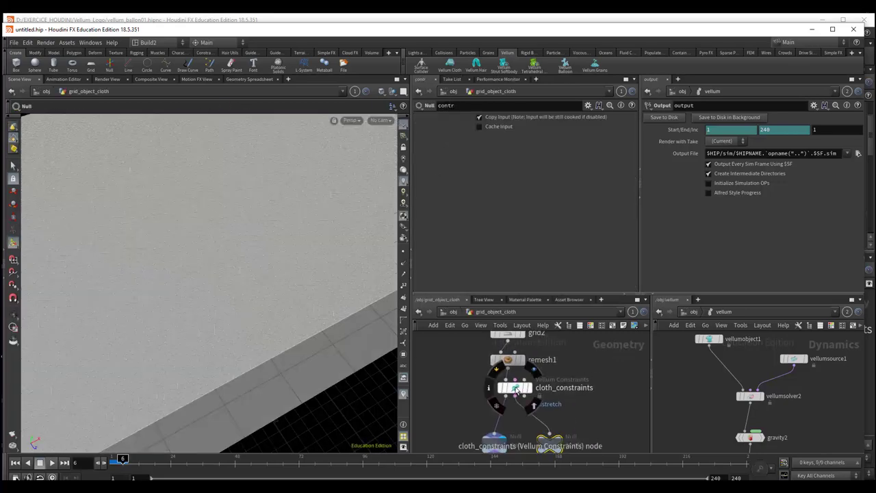
pyautogui.click(516, 389)
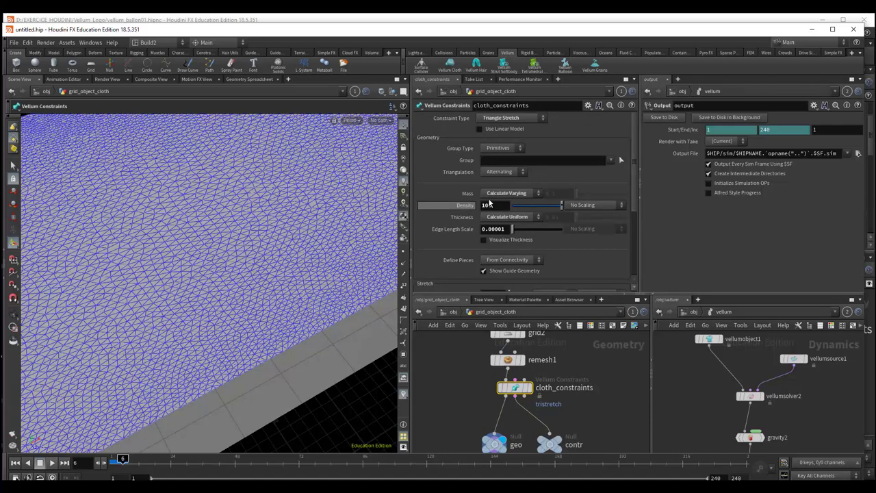
pyautogui.write('0')
pyautogui.press('Return')
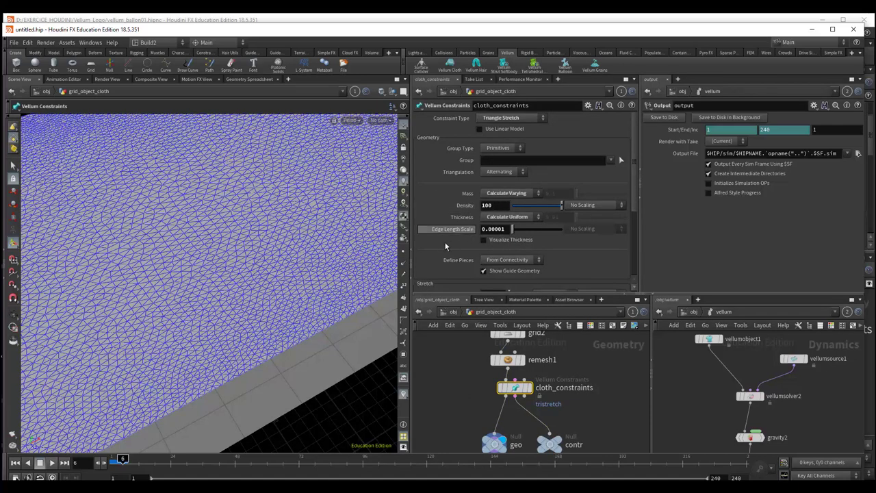
pyautogui.scroll(-2, 469, 245)
pyautogui.scroll(-1, 468, 247)
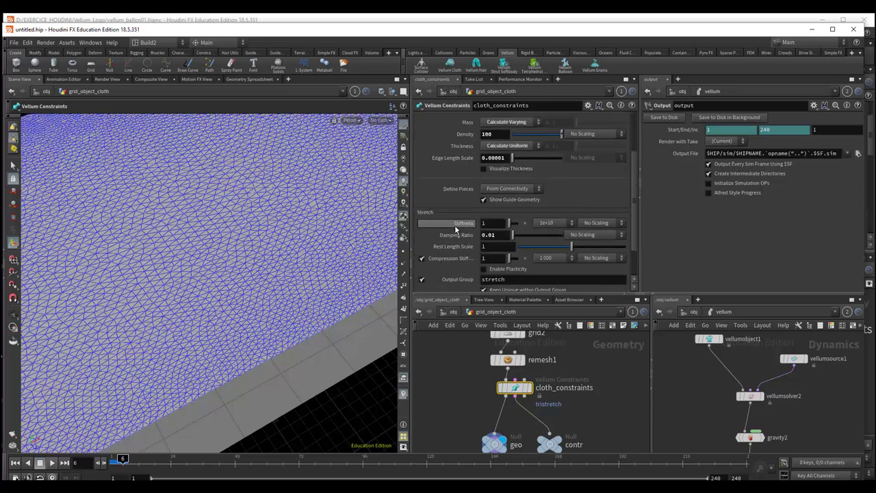
pyautogui.click(553, 225)
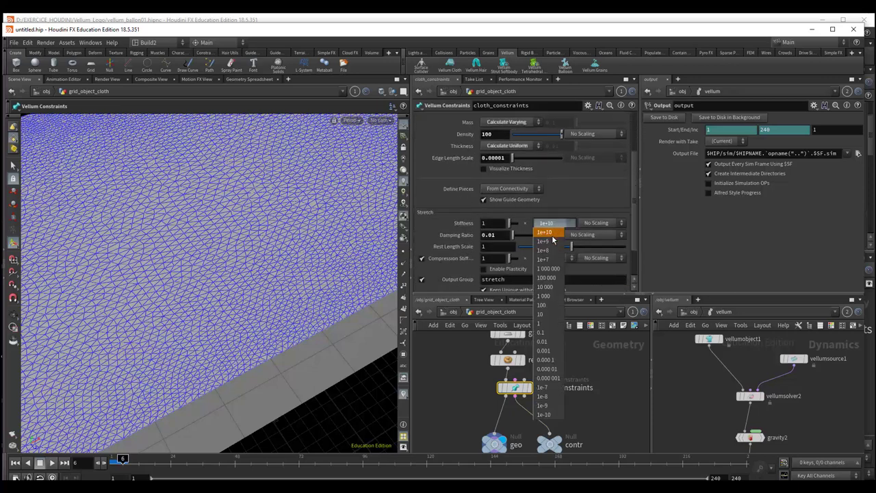
pyautogui.click(539, 238)
pyautogui.click(492, 224)
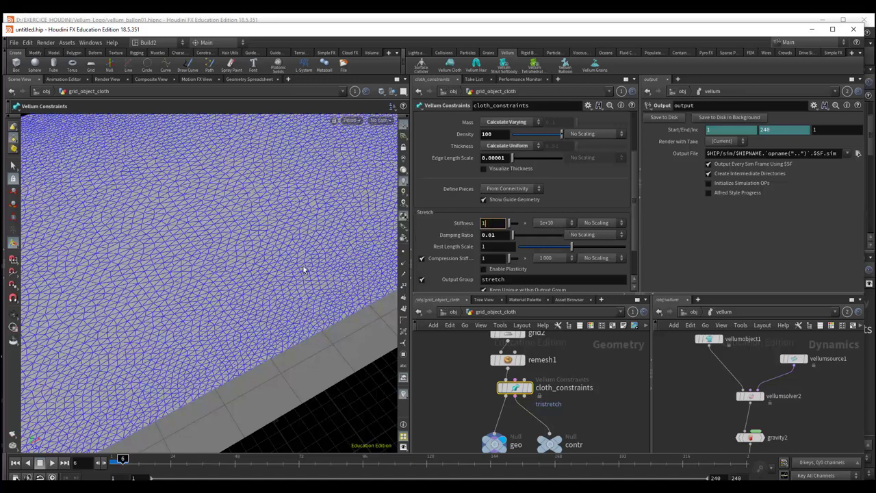
pyautogui.press('Return')
# Step: Rewind to frame 1, check the flat cloth above the letters, and return to /obj
pyautogui.click(15, 462)
pyautogui.press('Escape')
pyautogui.moveTo(246, 394)
pyautogui.mouseDown()
pyautogui.moveTo(241, 384)
pyautogui.moveTo(277, 332)
pyautogui.moveTo(299, 334)
pyautogui.moveTo(289, 328)
pyautogui.mouseUp()
pyautogui.press('Return')
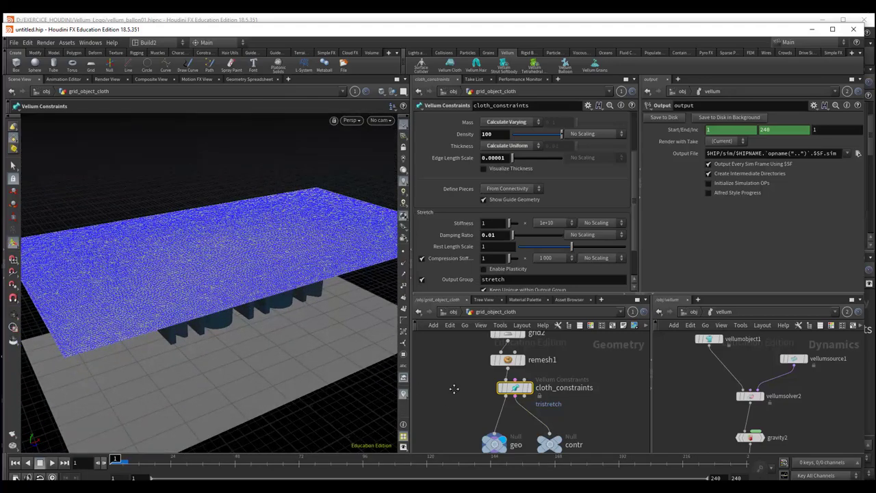
pyautogui.moveTo(446, 395); pyautogui.dragTo(459, 410, button='middle')
pyautogui.click(453, 312)
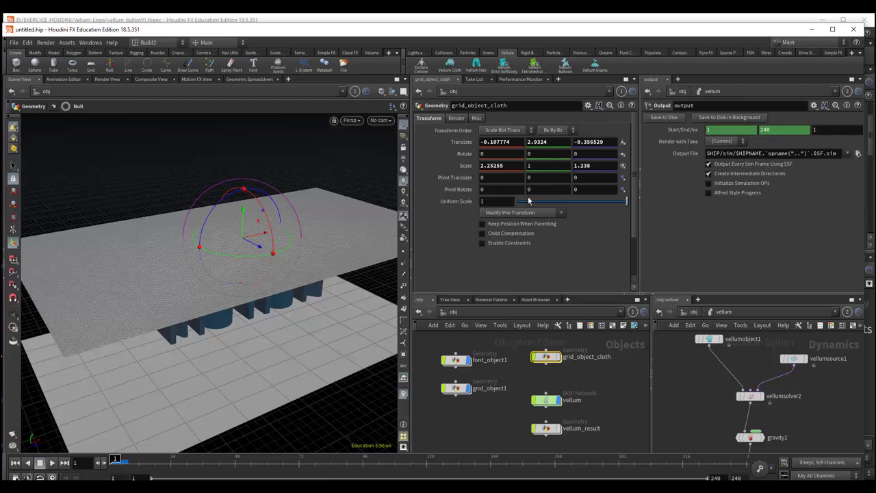
# Step: Inside grid_object_cloth, line up remesh1 under grid2
pyautogui.doubleClick(547, 357)
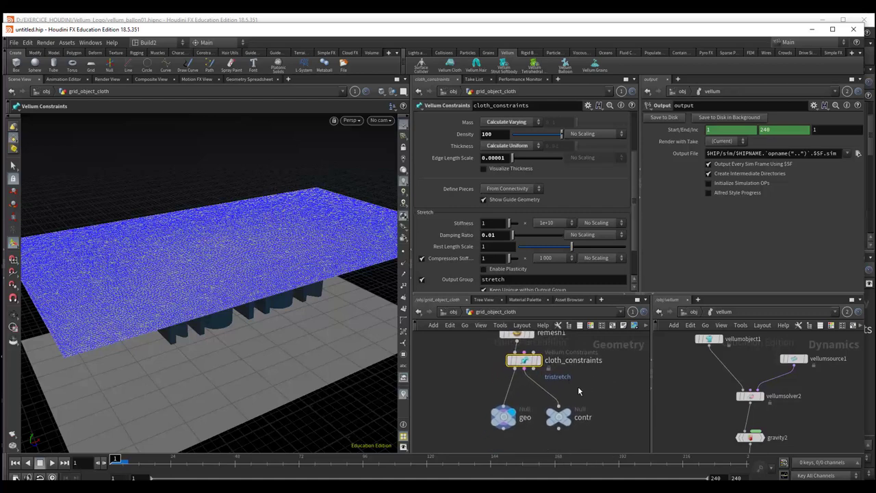
pyautogui.moveTo(592, 381); pyautogui.dragTo(603, 423, button='middle')
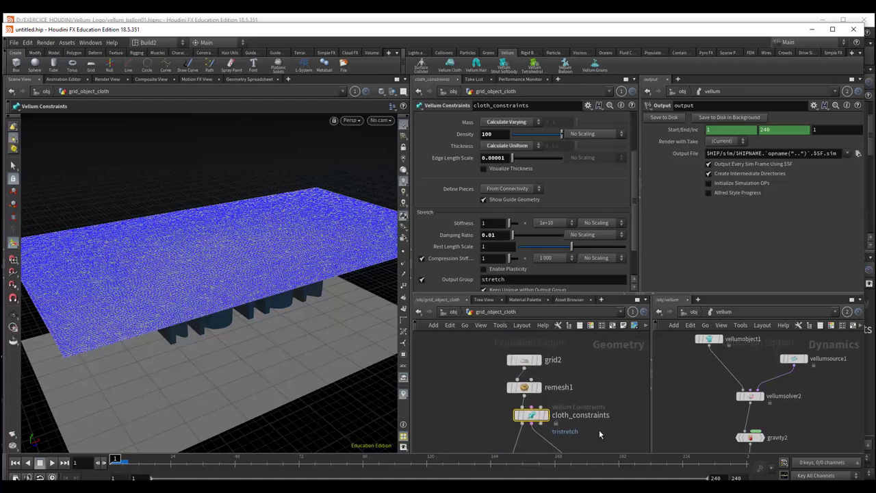
pyautogui.moveTo(534, 366); pyautogui.dragTo(525, 364)
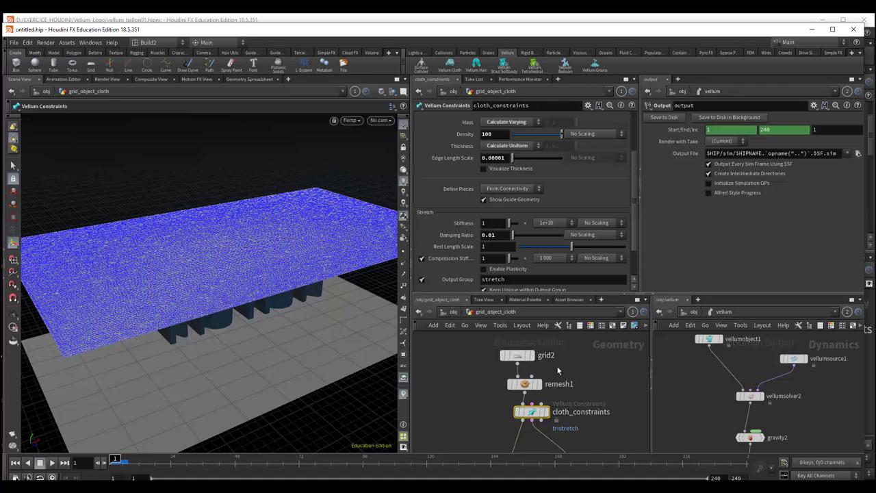
pyautogui.moveTo(528, 385); pyautogui.dragTo(527, 382)
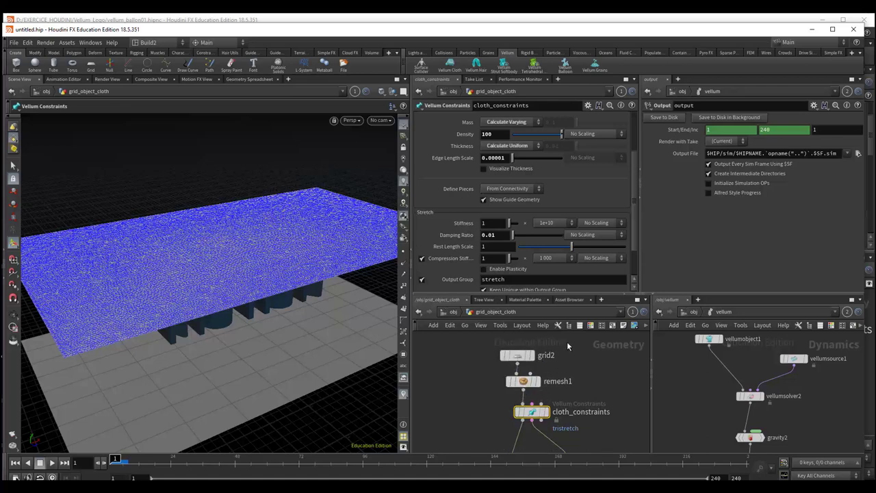
pyautogui.scroll(-3, 599, 385)
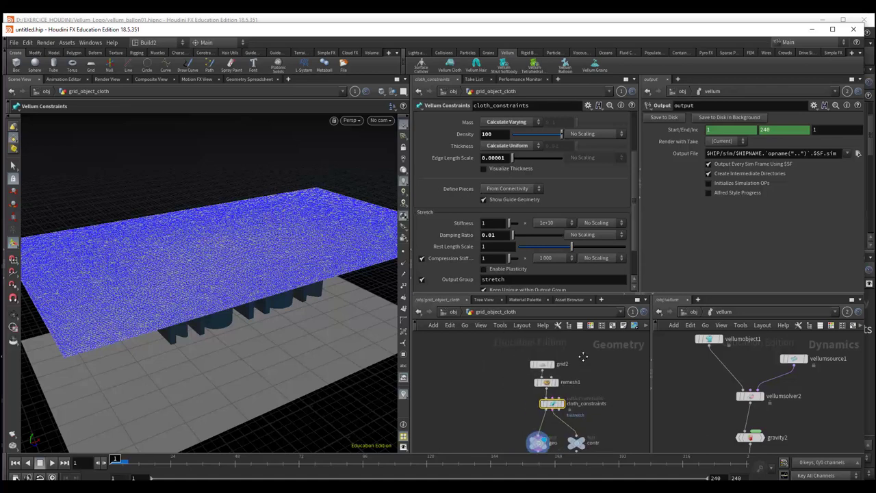
# Step: Delete the cloth_constraints, geo and contr nodes, keep remesh1 below grid2, and return to /obj
pyautogui.moveTo(483, 369); pyautogui.dragTo(596, 422)
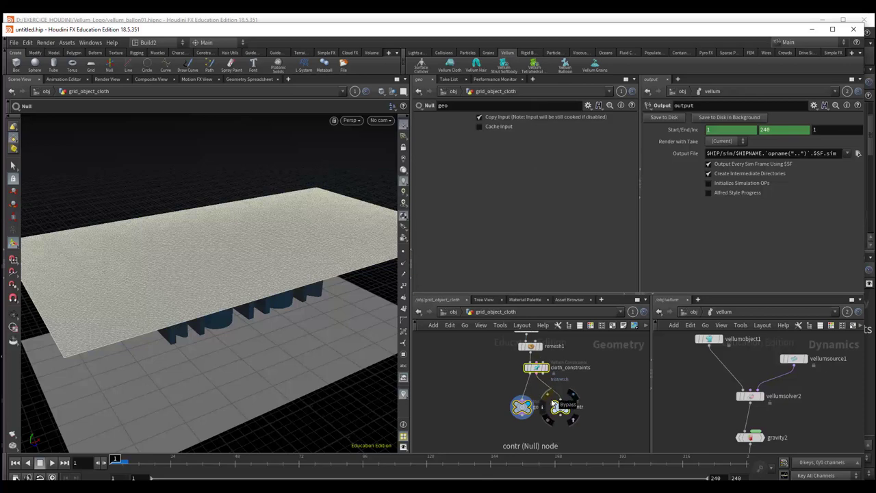
pyautogui.click(560, 406)
pyautogui.moveTo(483, 362); pyautogui.dragTo(588, 424)
pyautogui.press('Delete')
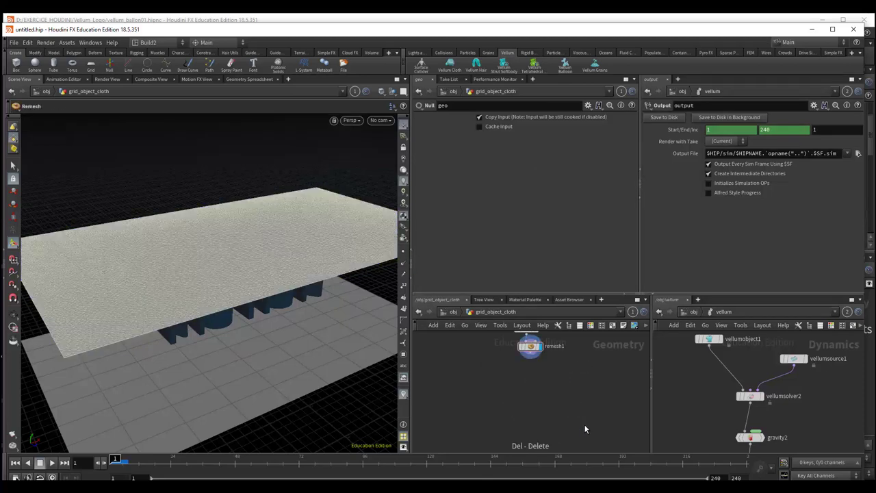
pyautogui.press('h')
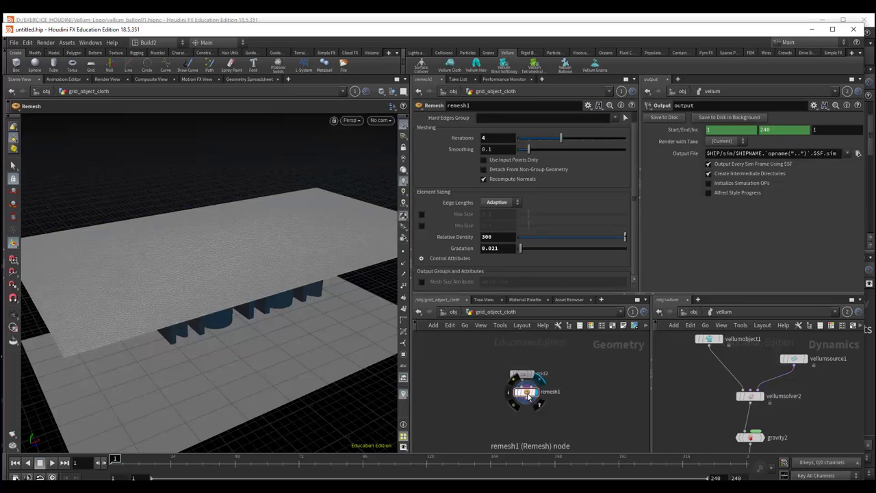
pyautogui.moveTo(526, 392); pyautogui.dragTo(523, 403)
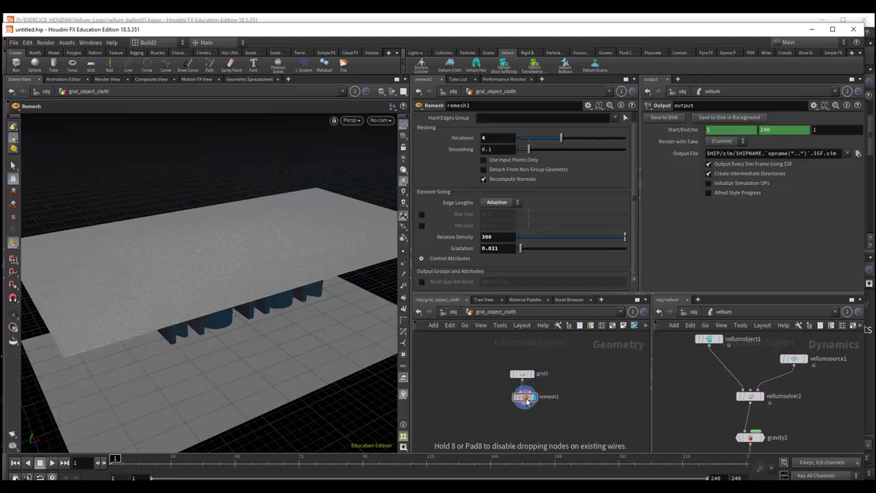
pyautogui.click(452, 311)
pyautogui.moveTo(595, 394); pyautogui.dragTo(561, 399, button='middle')
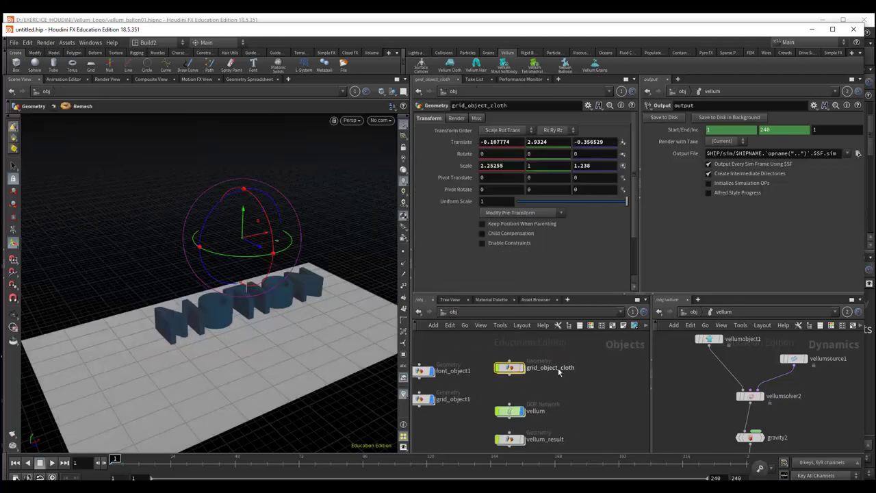
# Step: Rename grid_object_cloth to grid_object2
pyautogui.doubleClick(559, 370)
pyautogui.moveTo(561, 368); pyautogui.dragTo(612, 368)
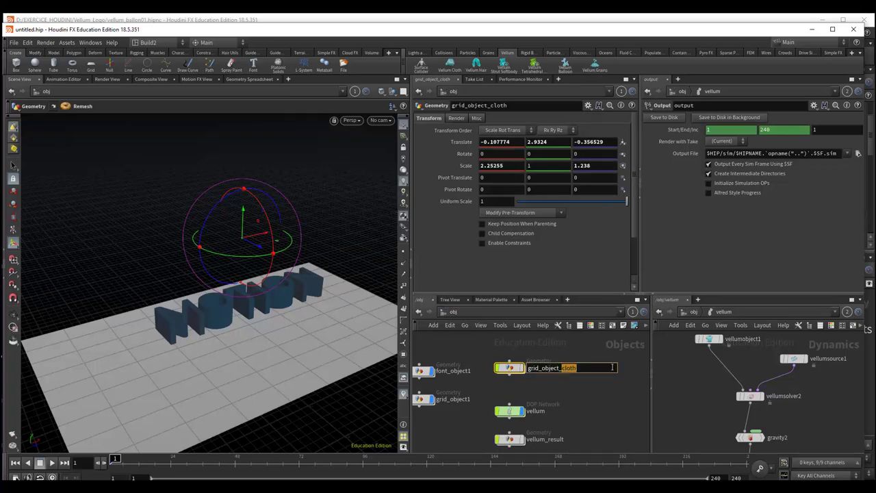
pyautogui.press('BackSpace')
pyautogui.press('BackSpace')
pyautogui.press('BackSpace')
pyautogui.press('Return')
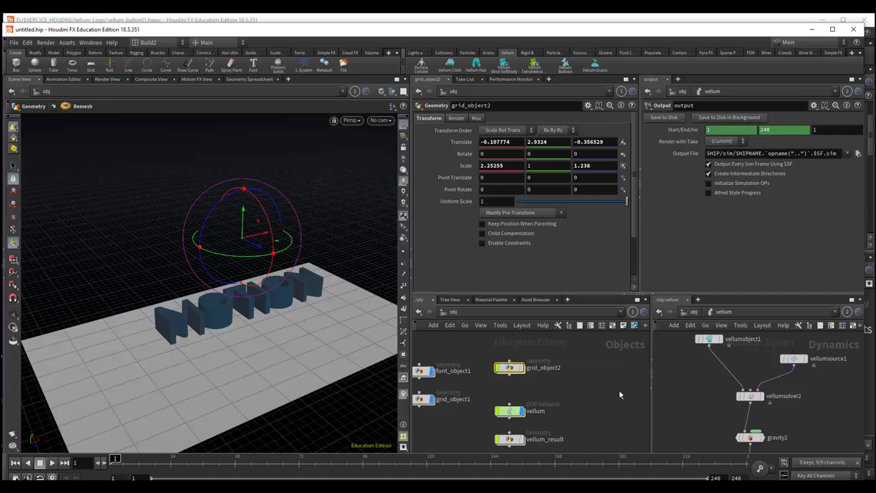
pyautogui.rightClick(592, 368)
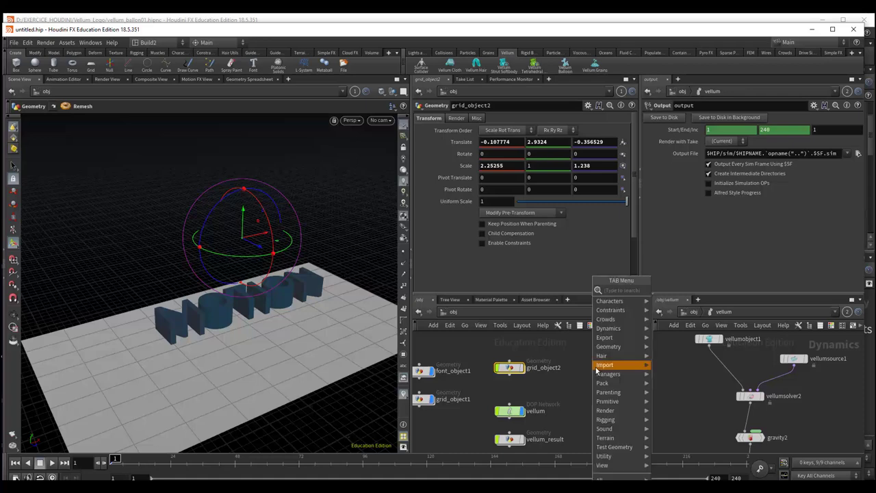
pyautogui.press('Escape')
pyautogui.press('o')
pyautogui.press('q')
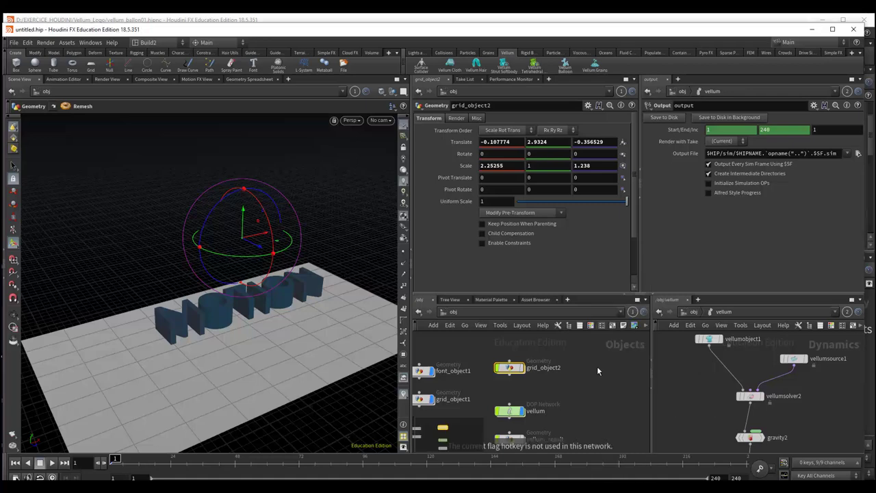
# Step: Create a new Geometry object named grid_cloth and go inside it
pyautogui.press('Tab')
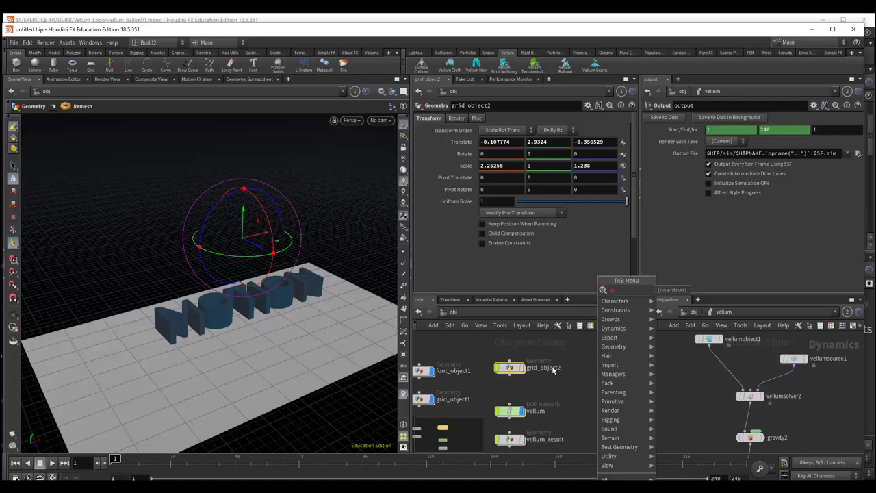
pyautogui.press('Escape')
pyautogui.press('Tab')
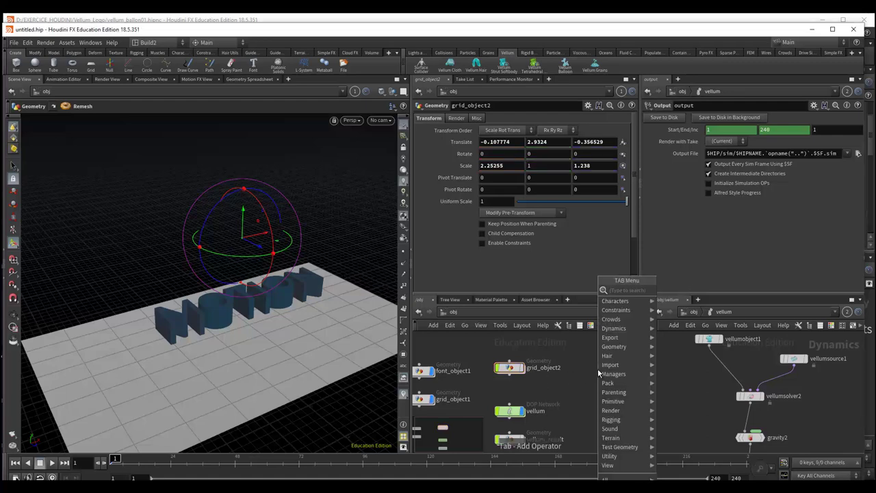
pyautogui.write('geo')
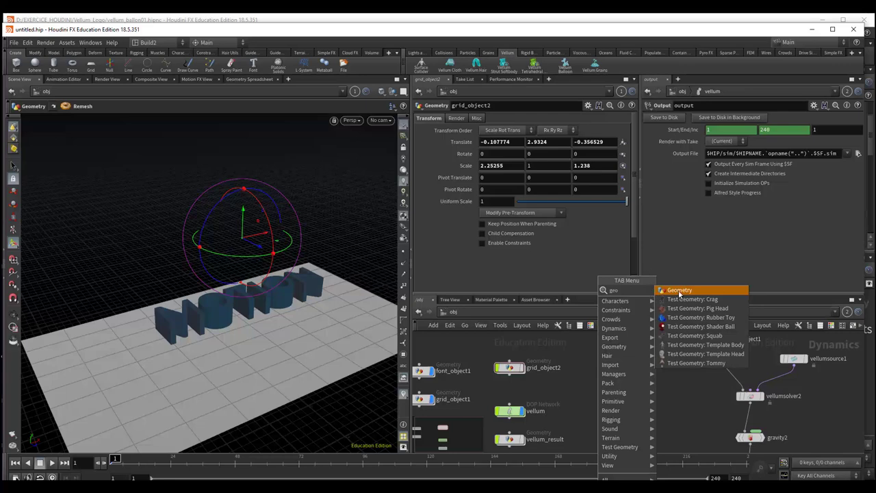
pyautogui.press('Return')
pyautogui.click(593, 373)
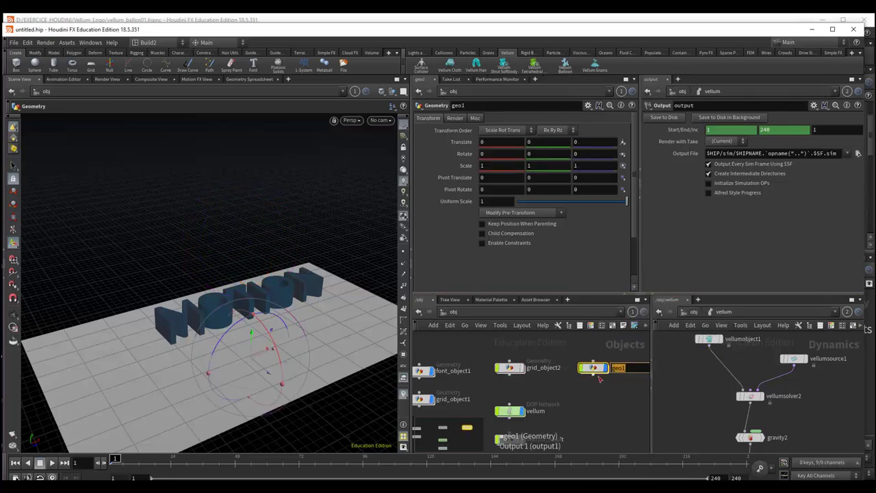
pyautogui.write('grid_cloth')
pyautogui.press('Return')
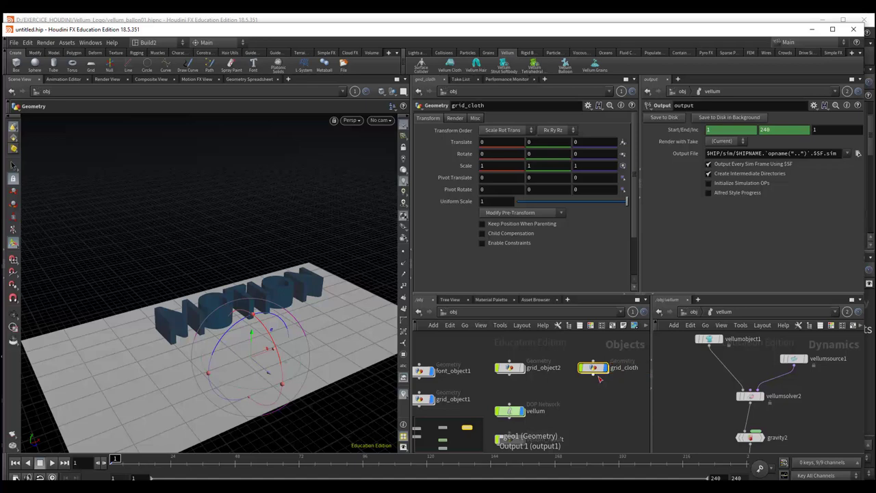
pyautogui.doubleClick(595, 370)
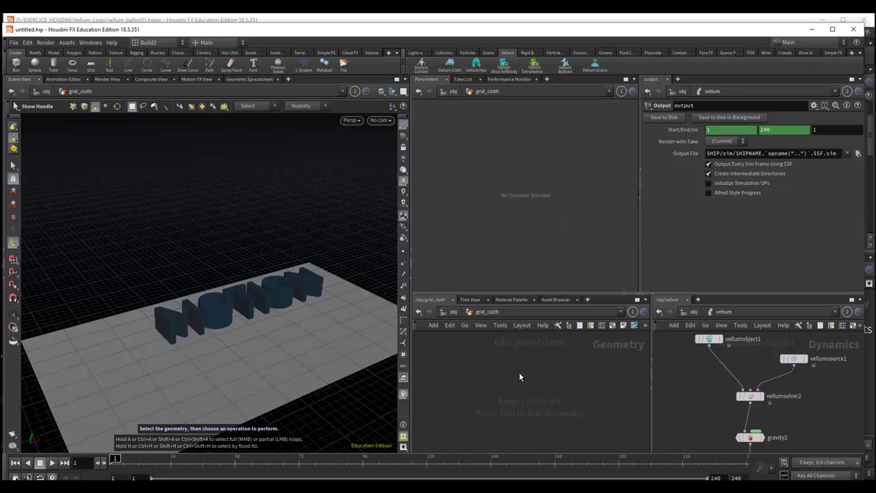
# Step: Add an Object Merge node in grid_cloth that imports /obj/grid_object2/remesh1
pyautogui.press('Tab')
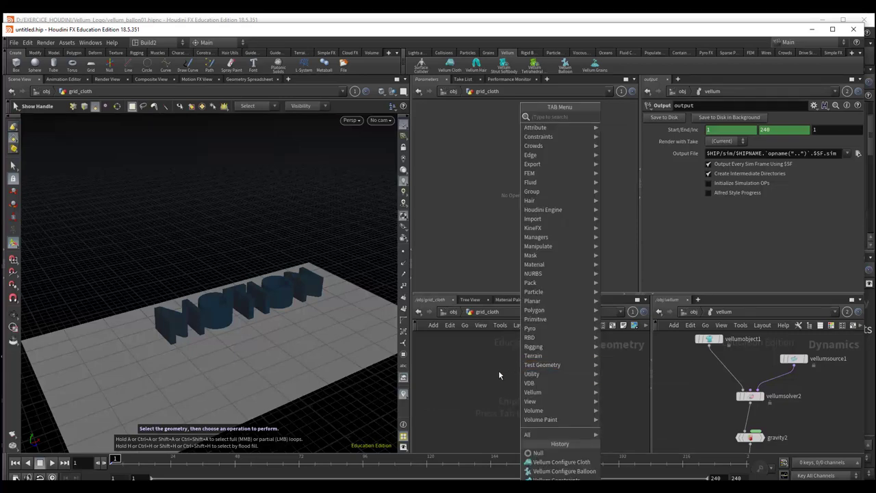
pyautogui.write('merge')
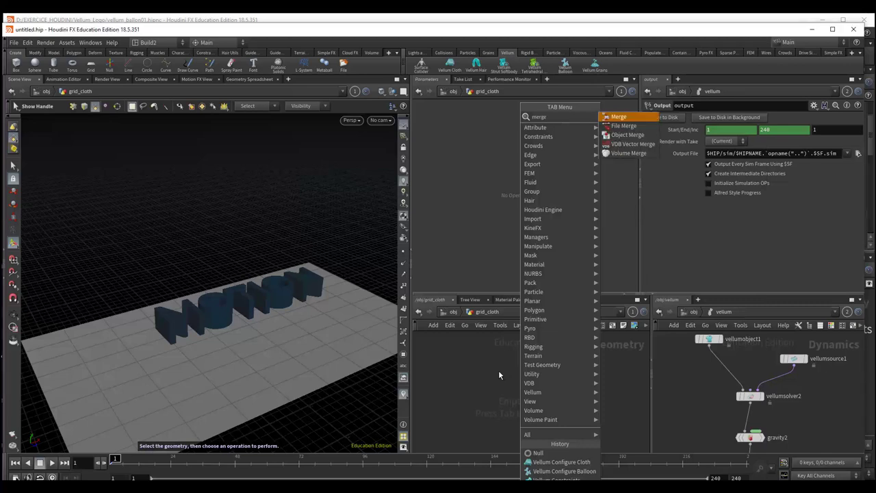
pyautogui.click(626, 134)
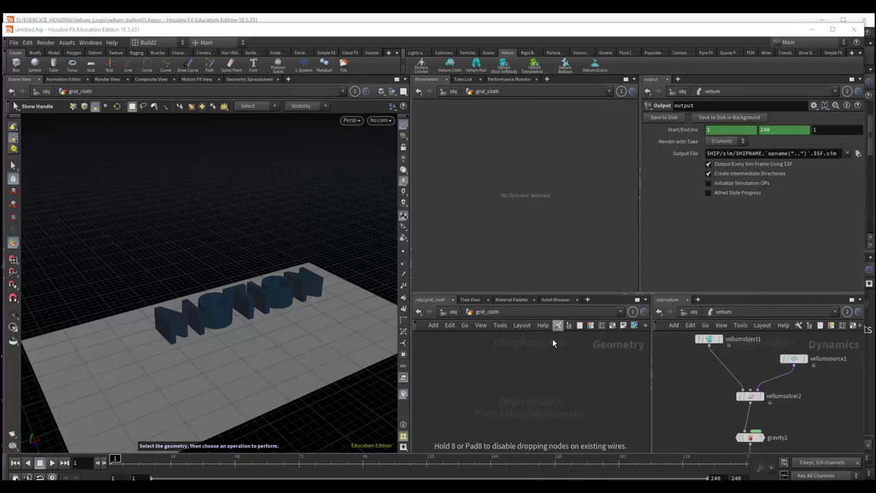
pyautogui.click(538, 357)
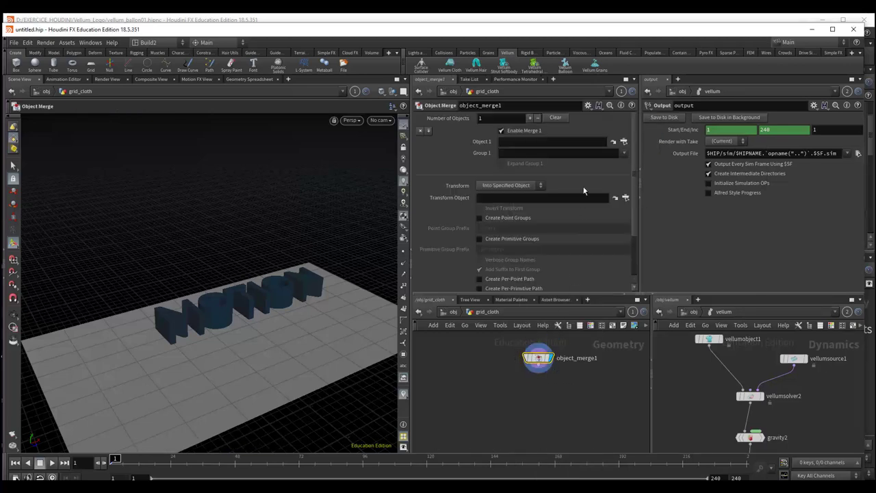
pyautogui.click(625, 143)
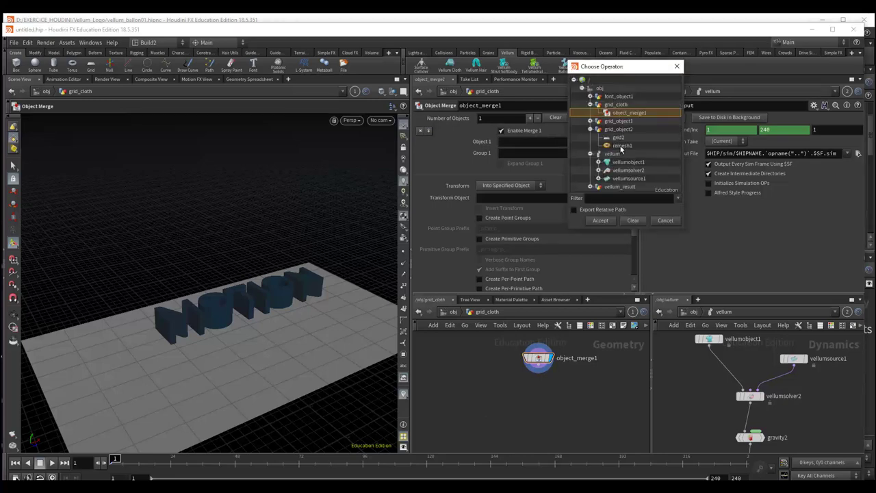
pyautogui.click(622, 146)
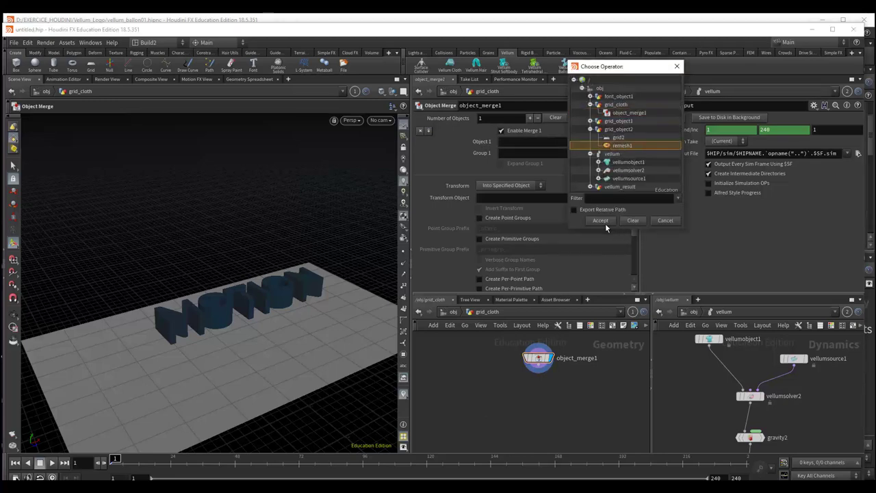
pyautogui.click(604, 222)
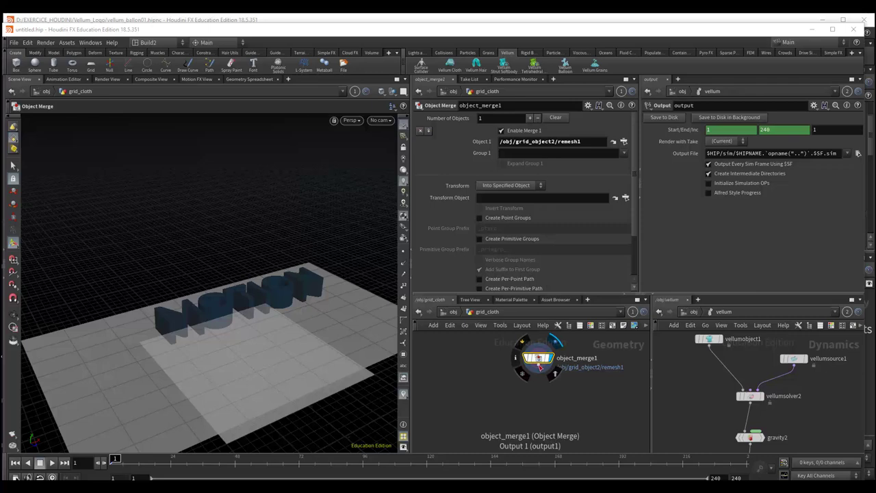
pyautogui.moveTo(539, 374); pyautogui.dragTo(541, 416)
# Step: Paste the cloth_constraints and null nodes, replacing the new vellumcloth1 node, which is deleted
pyautogui.press('Tab')
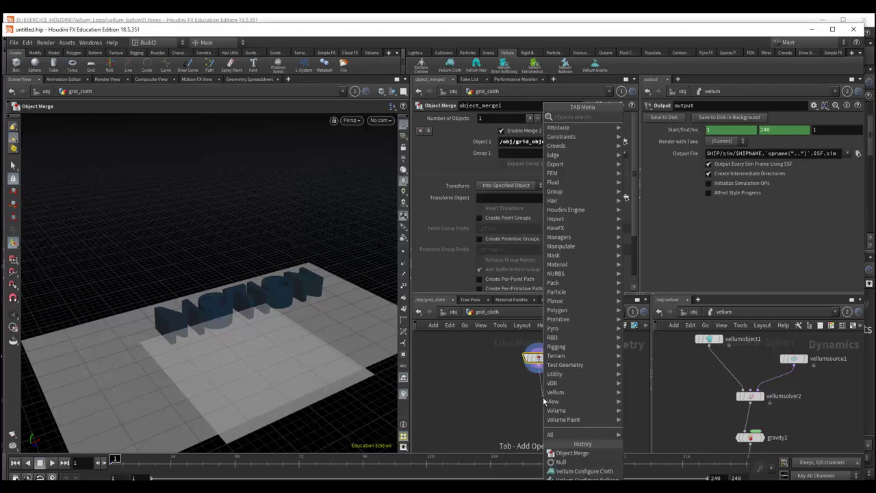
pyautogui.write('vellum')
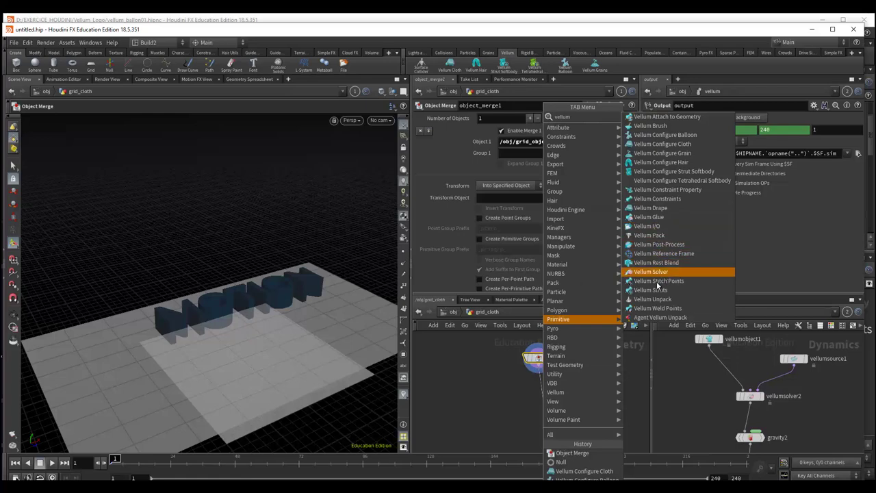
pyautogui.press('Escape')
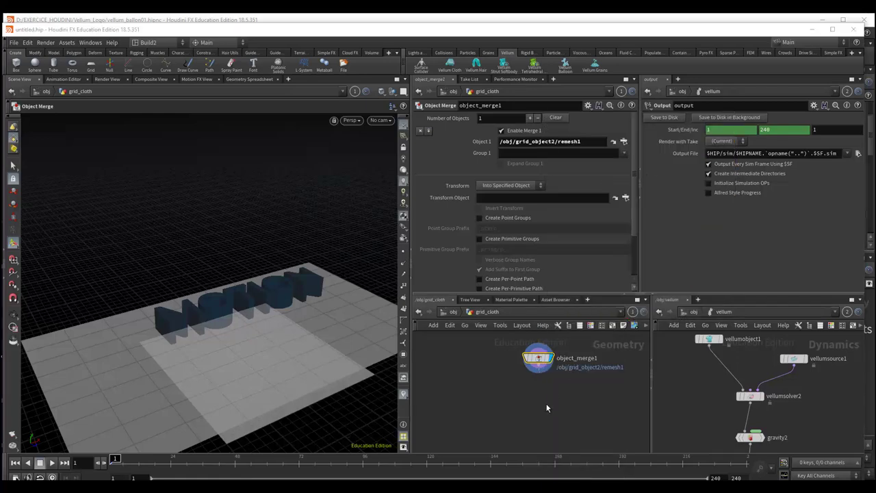
pyautogui.click(545, 399)
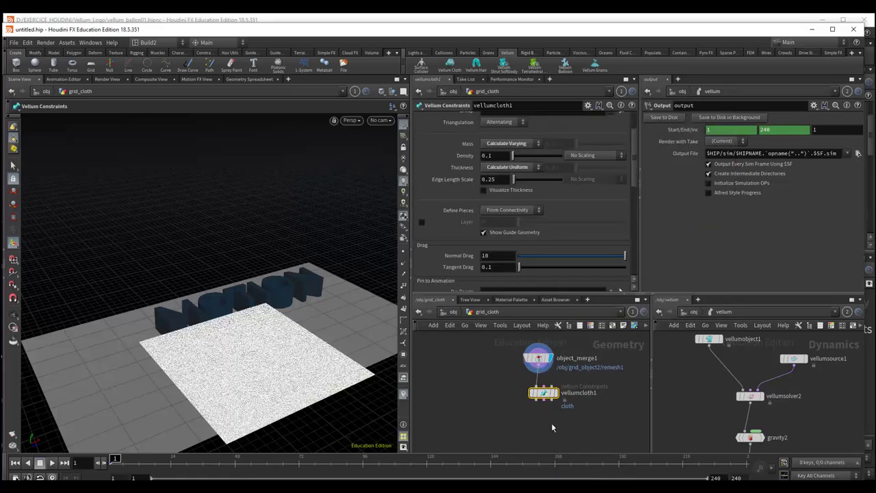
pyautogui.scroll(3, 551, 422)
pyautogui.moveTo(543, 387); pyautogui.dragTo(605, 394)
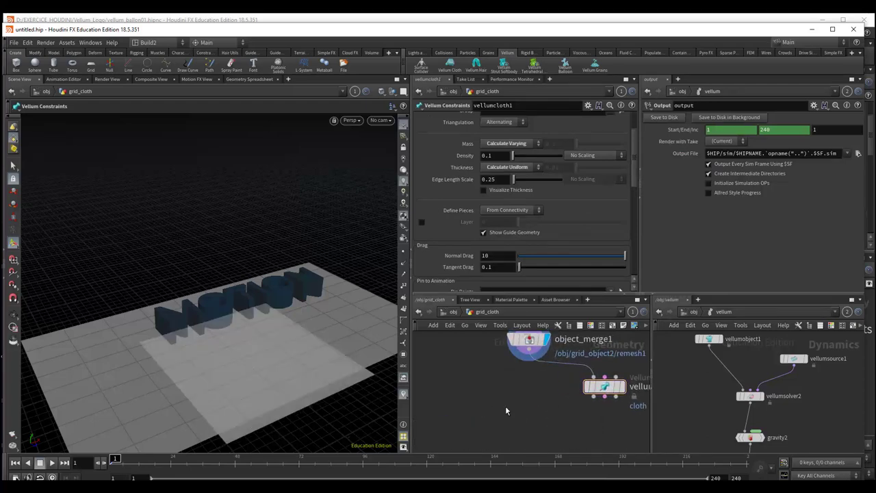
pyautogui.hotkey('ctrl', 'v')
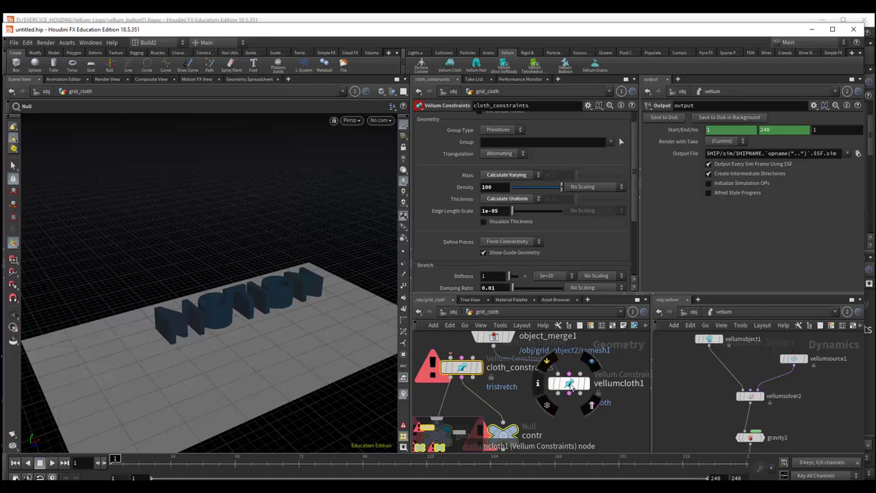
pyautogui.click(558, 385)
pyautogui.press('Delete')
# Step: Wire object_merge1 into cloth_constraints and line up the geo and contr nulls beneath it
pyautogui.scroll(-3, 546, 402)
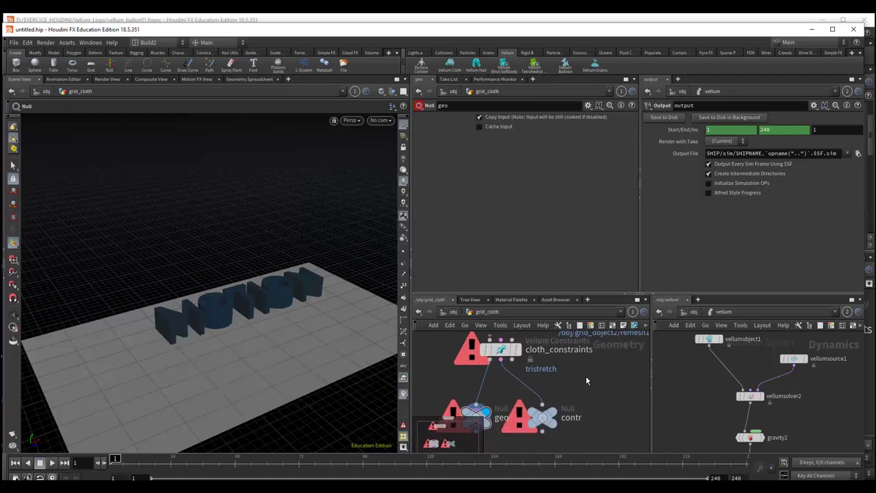
pyautogui.moveTo(503, 388); pyautogui.dragTo(533, 400)
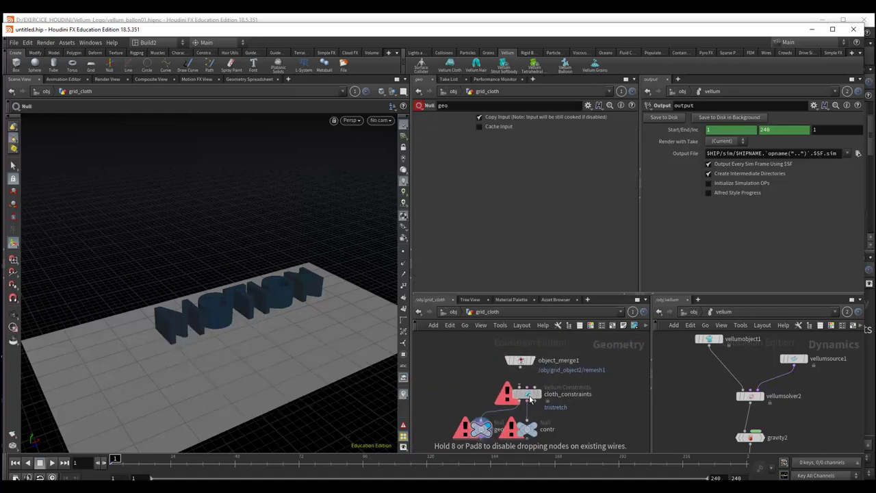
pyautogui.click(520, 380)
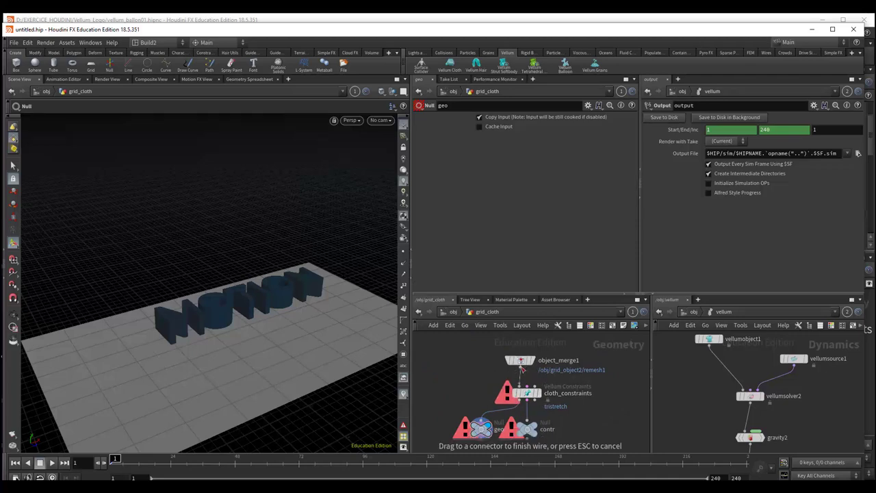
pyautogui.click(497, 394)
pyautogui.moveTo(603, 411); pyautogui.dragTo(615, 384, button='middle')
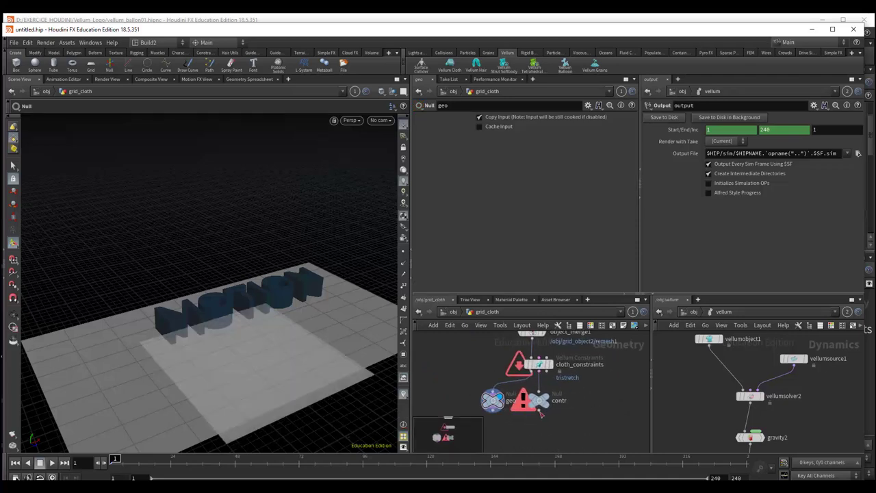
pyautogui.moveTo(541, 401); pyautogui.dragTo(575, 401)
pyautogui.moveTo(499, 403); pyautogui.dragTo(516, 407)
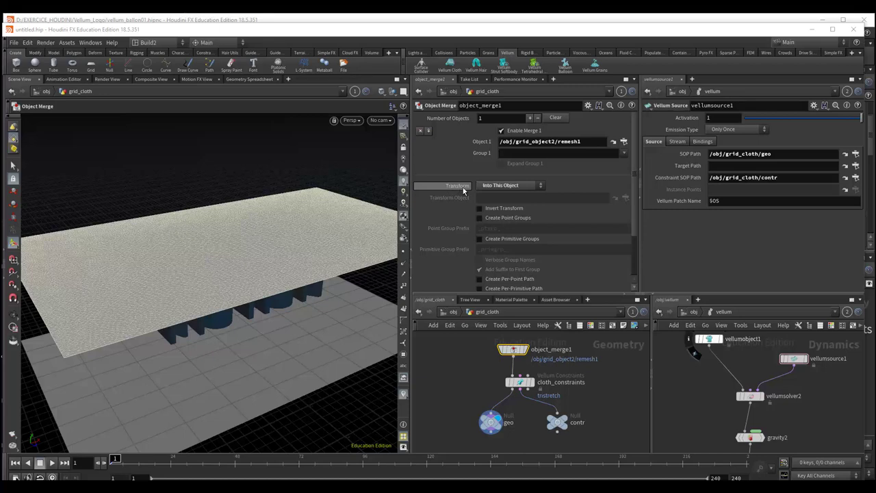
# Step: Switch object_merge1's Transform to None and back to Into This Object, then return to /obj
pyautogui.click(498, 186)
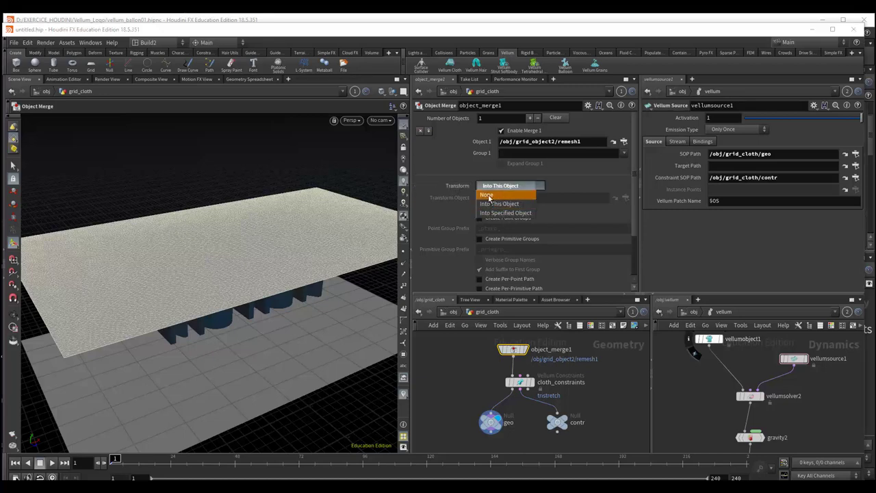
pyautogui.click(488, 196)
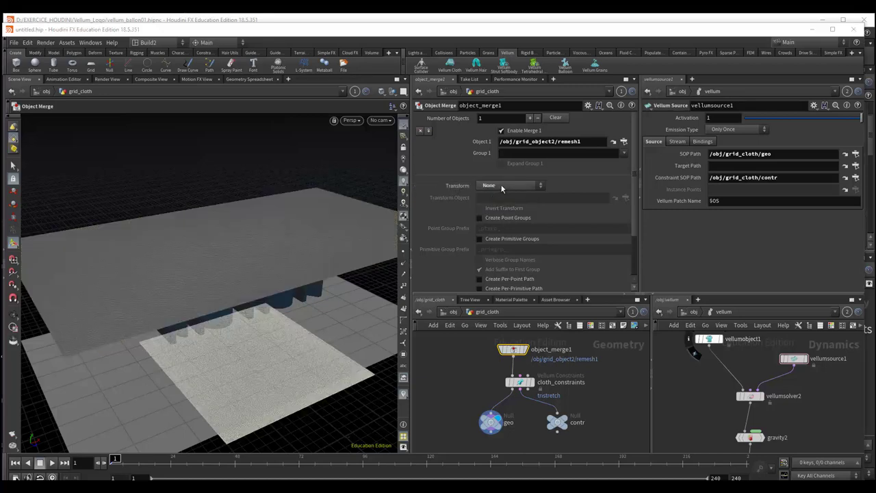
pyautogui.click(503, 188)
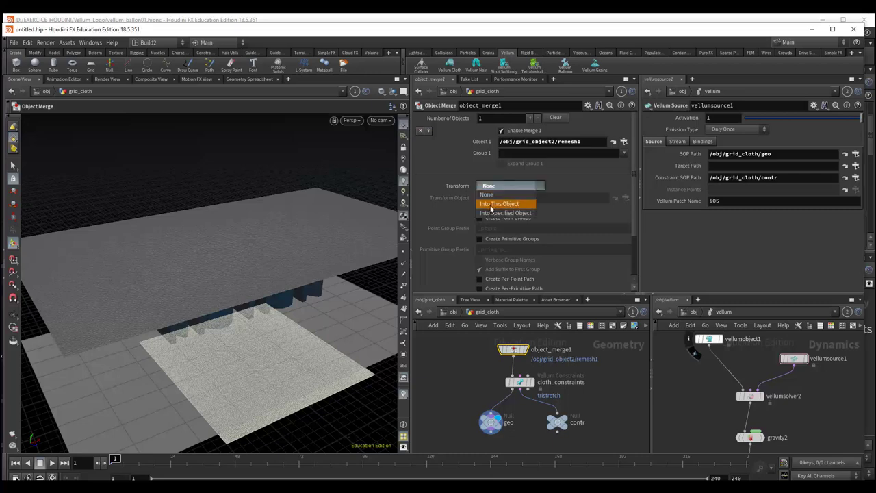
pyautogui.click(511, 204)
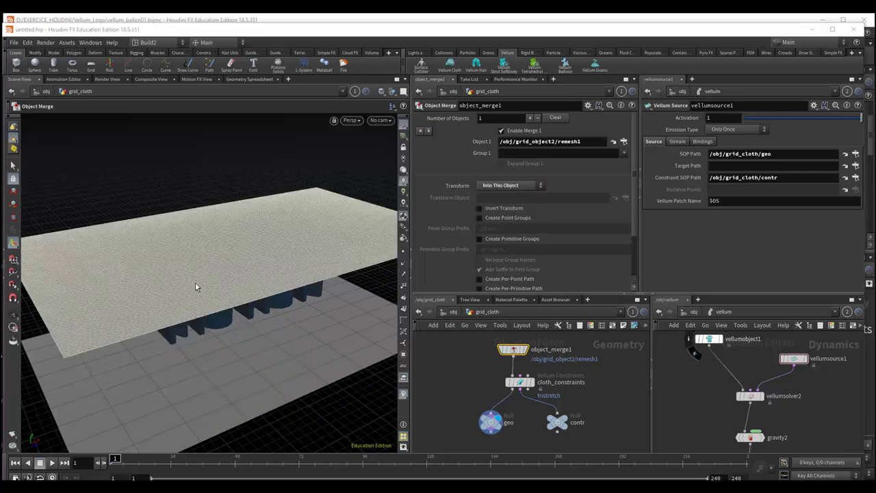
pyautogui.click(453, 312)
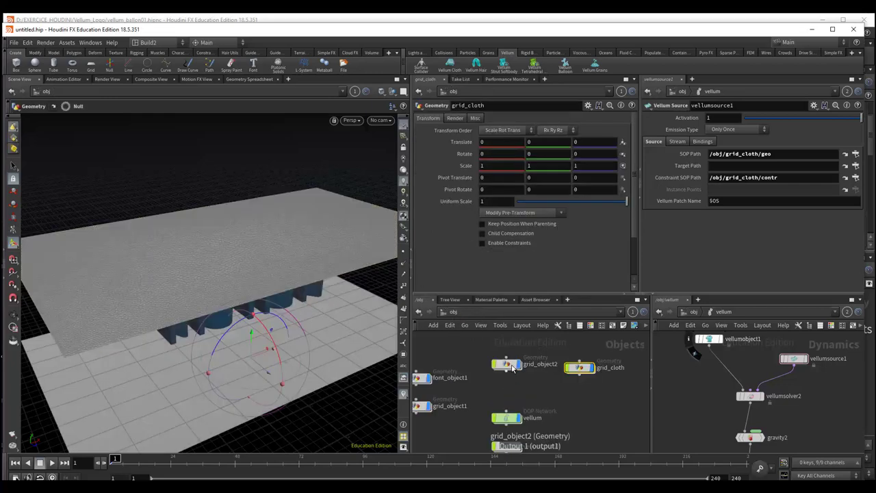
pyautogui.click(508, 364)
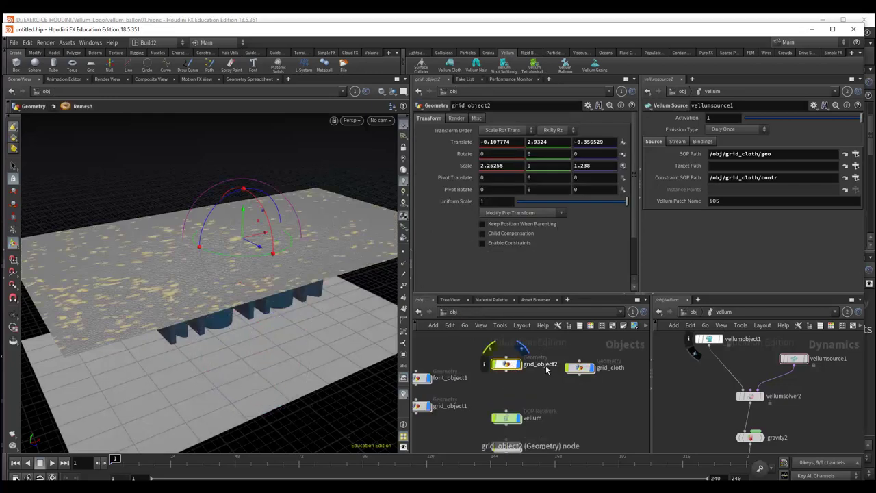
pyautogui.click(580, 367)
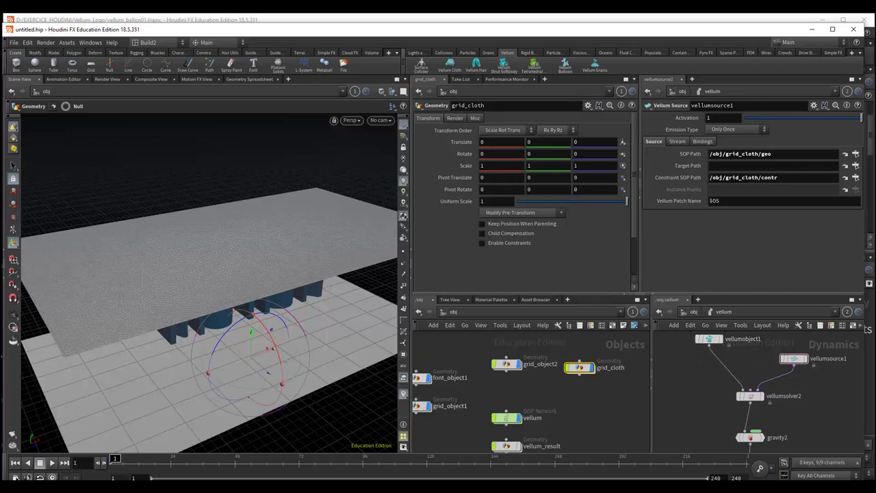
pyautogui.click(511, 391)
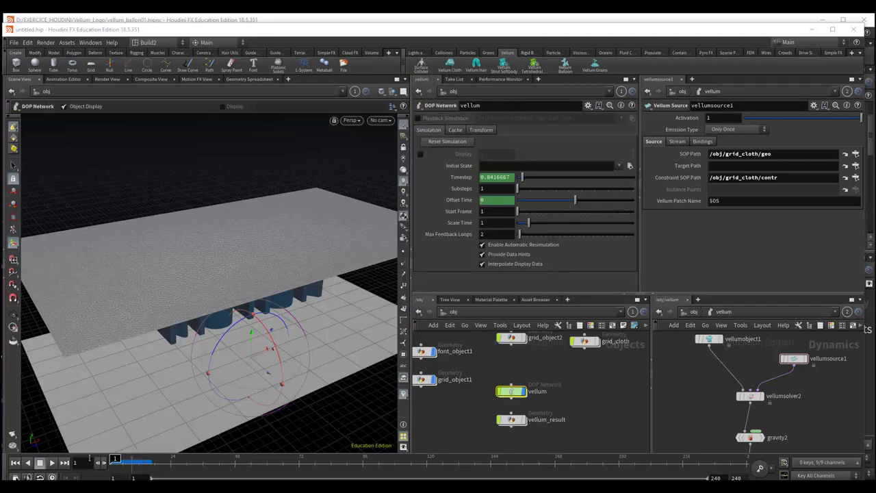
pyautogui.click(52, 463)
pyautogui.click(52, 462)
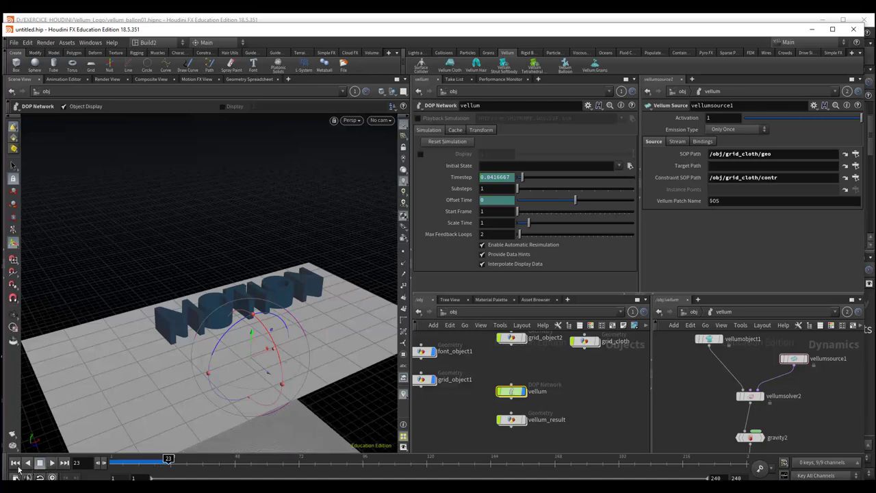
pyautogui.click(16, 463)
pyautogui.keyDown('alt'); pyautogui.moveTo(221, 373); pyautogui.dragTo(87, 433); pyautogui.keyUp('alt')
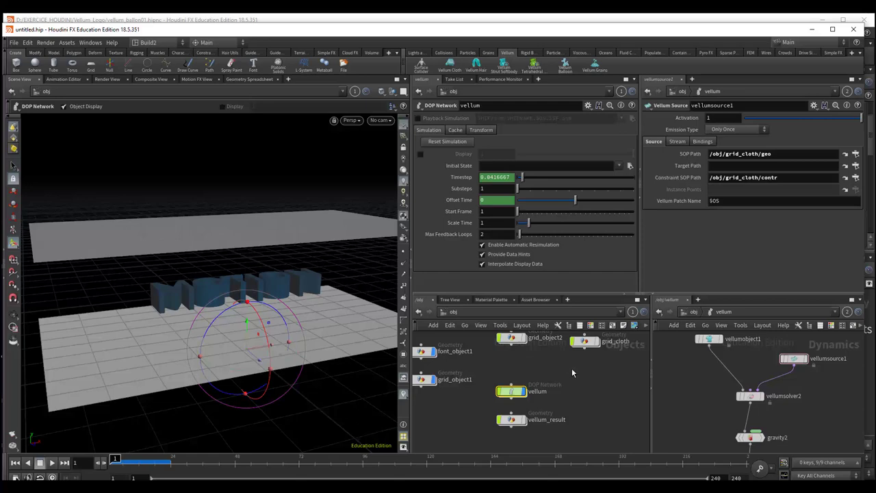
pyautogui.moveTo(572, 369); pyautogui.dragTo(566, 394, button='middle')
pyautogui.moveTo(579, 368); pyautogui.dragTo(587, 368)
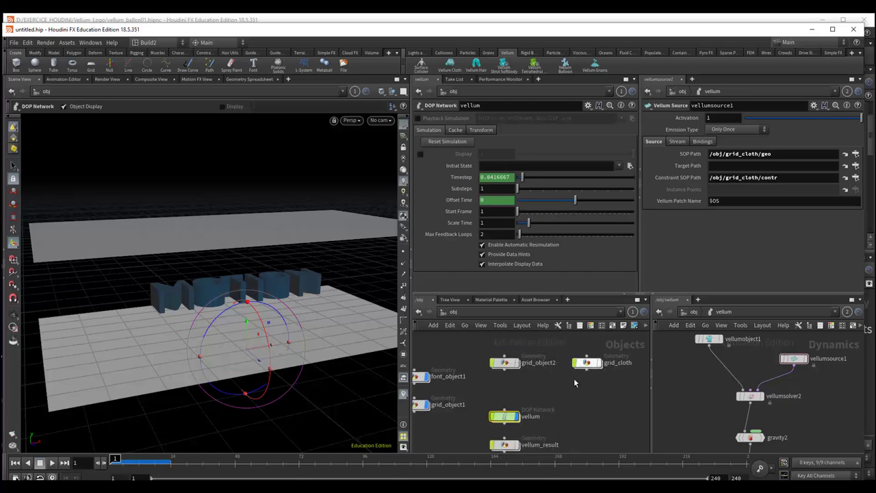
pyautogui.scroll(2, 568, 395)
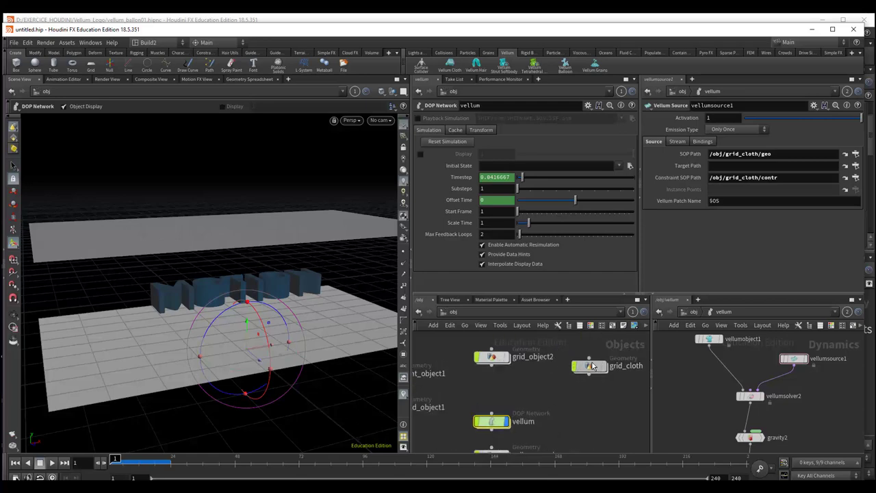
pyautogui.moveTo(574, 396); pyautogui.dragTo(593, 363, button='middle')
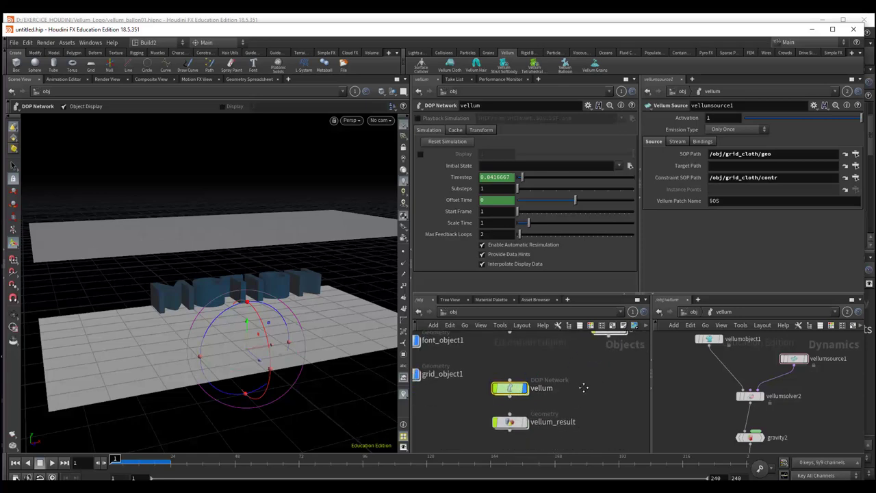
pyautogui.scroll(1, 584, 388)
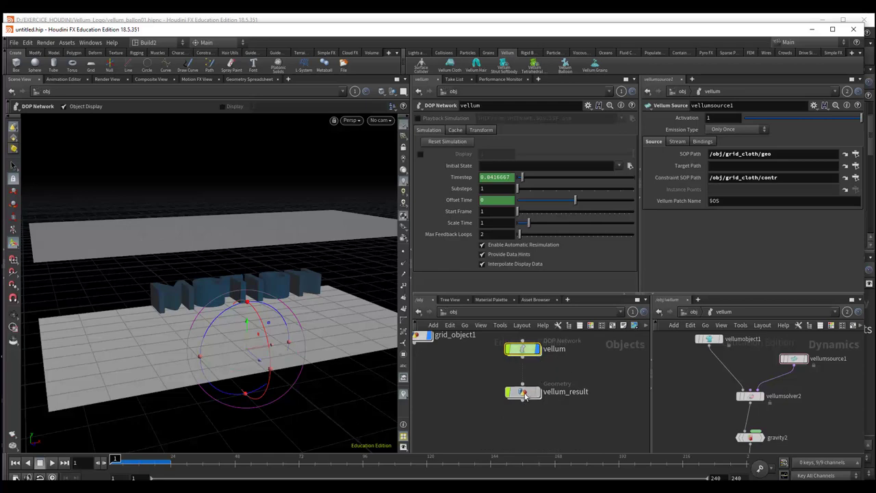
pyautogui.moveTo(525, 395); pyautogui.dragTo(527, 394)
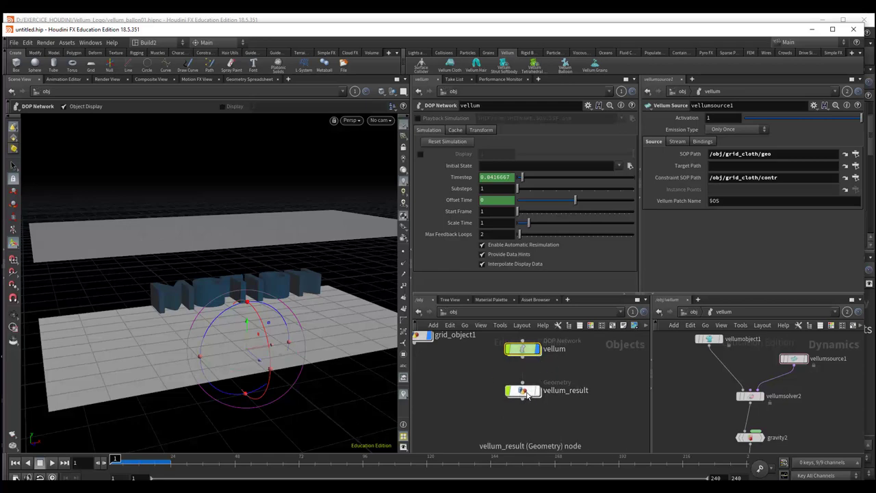
pyautogui.moveTo(523, 392)
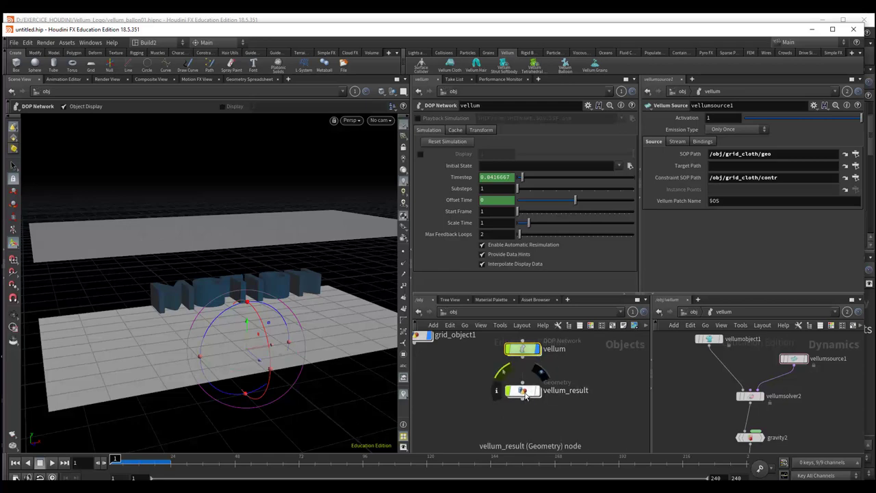
pyautogui.click(526, 396)
# Step: Go inside vellum_result and maximize the network editor to see its node chain
pyautogui.doubleClick(526, 393)
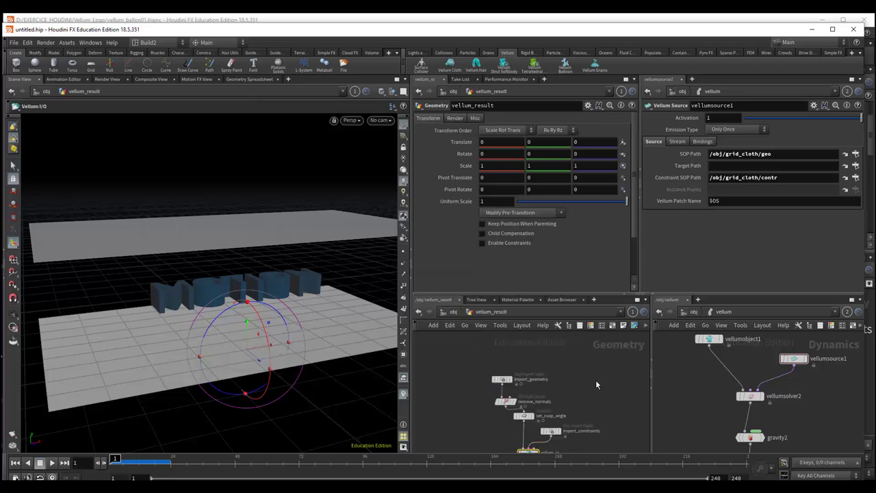
pyautogui.click(638, 299)
pyautogui.scroll(3, 512, 314)
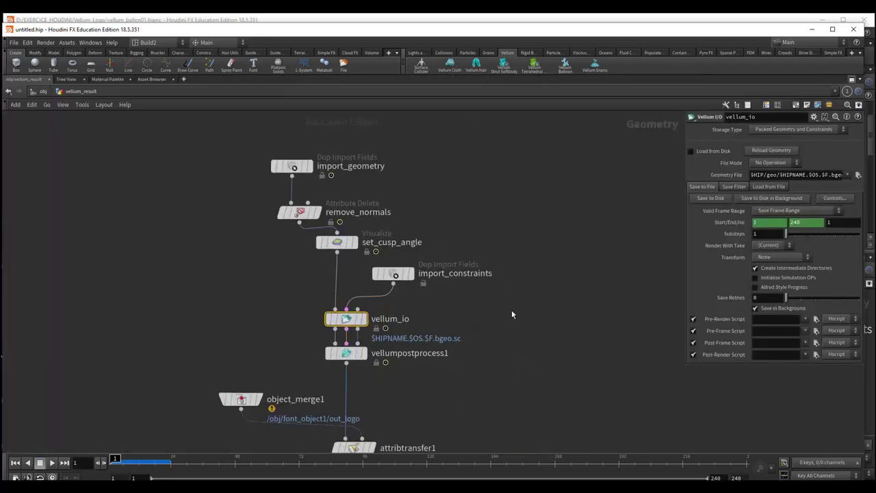
pyautogui.scroll(2, 558, 314)
pyautogui.moveTo(558, 313); pyautogui.dragTo(560, 234, button='middle')
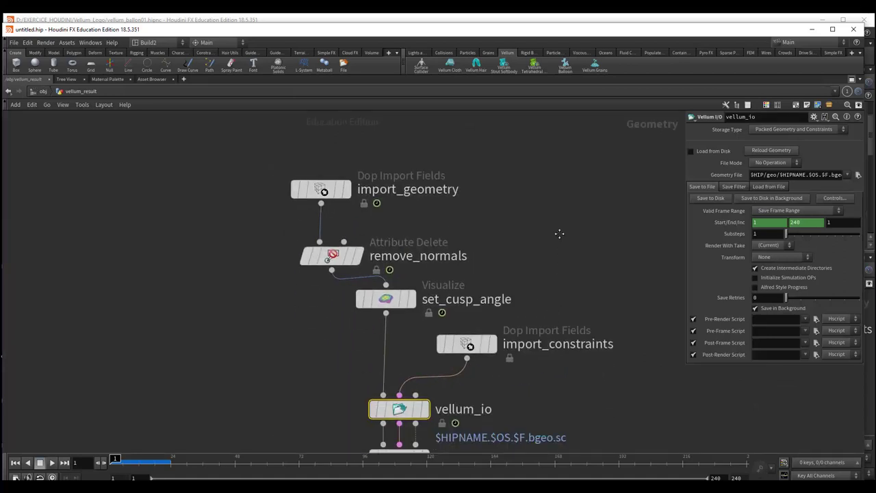
pyautogui.moveTo(522, 356); pyautogui.dragTo(573, 389, button='middle')
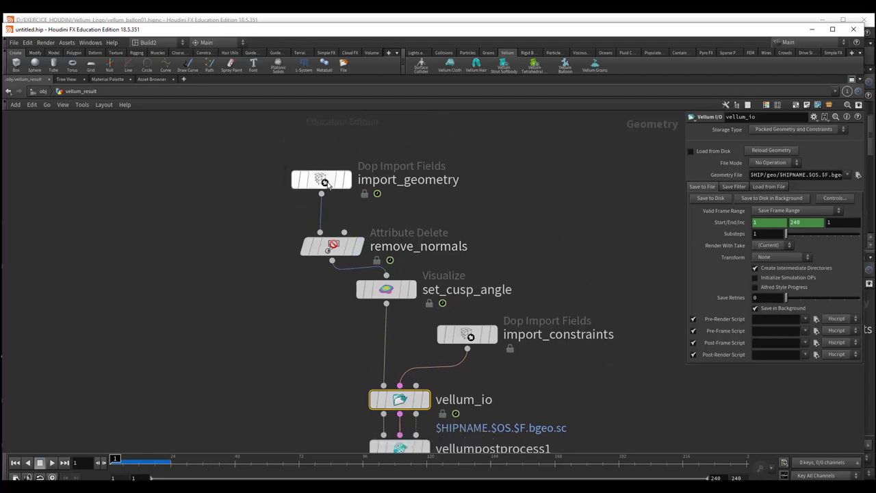
# Step: Inspect the import_geometry and remove_normals node settings
pyautogui.click(334, 181)
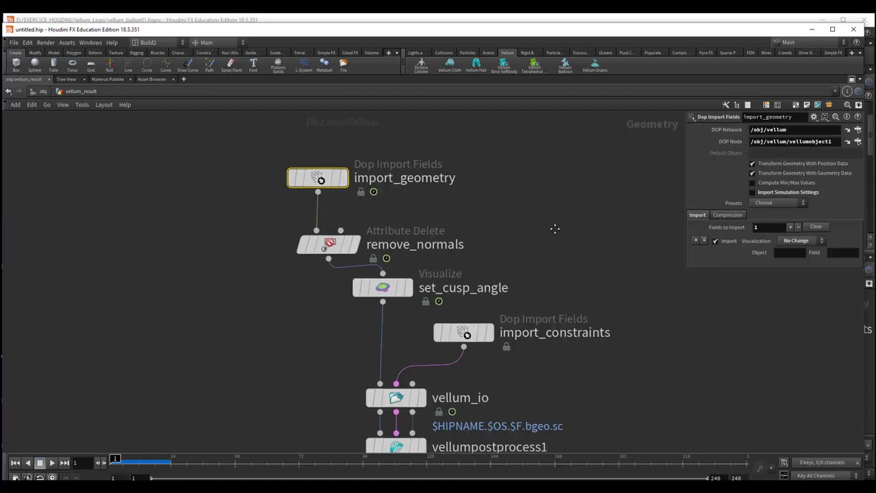
pyautogui.moveTo(564, 248); pyautogui.dragTo(534, 222, button='middle')
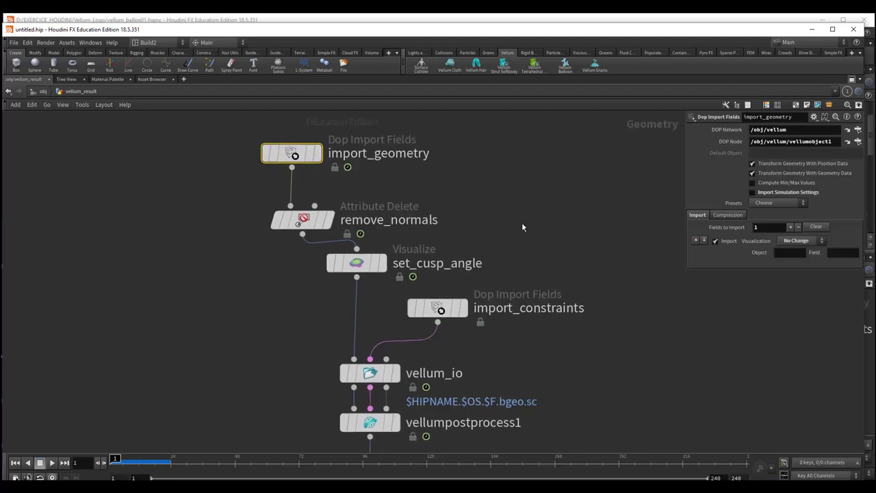
pyautogui.moveTo(328, 244)
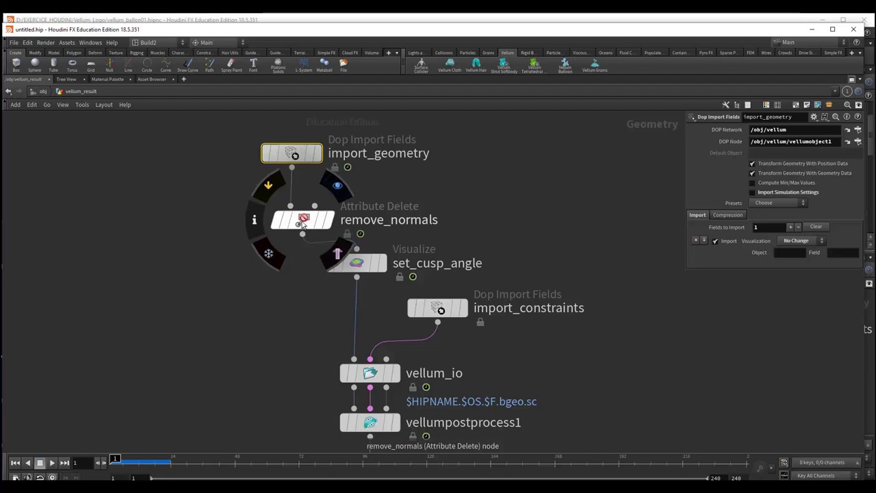
pyautogui.click(315, 223)
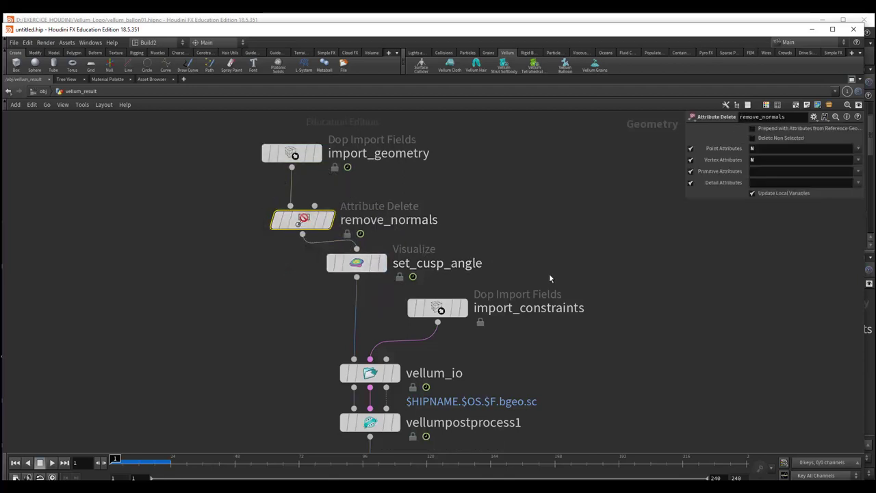
pyautogui.moveTo(549, 274); pyautogui.dragTo(555, 189, button='middle')
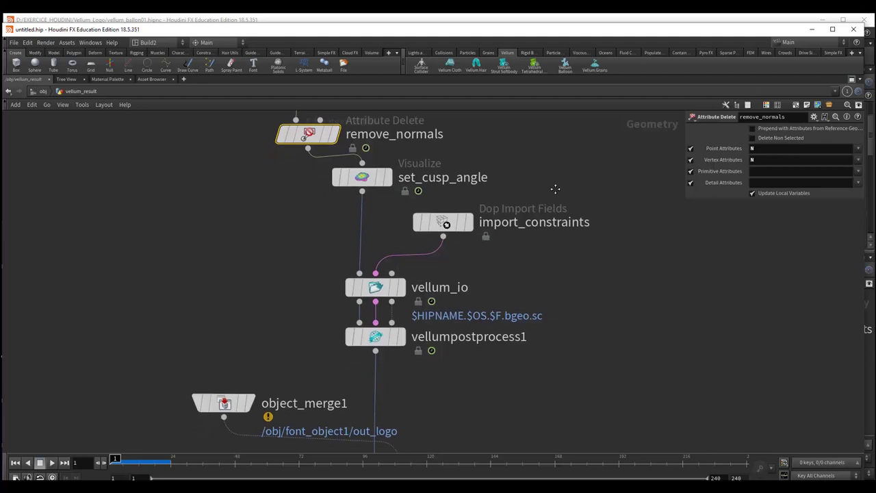
# Step: Inspect vellum_io, vellumpostprocess1 and object_merge1 down to material1
pyautogui.click(380, 291)
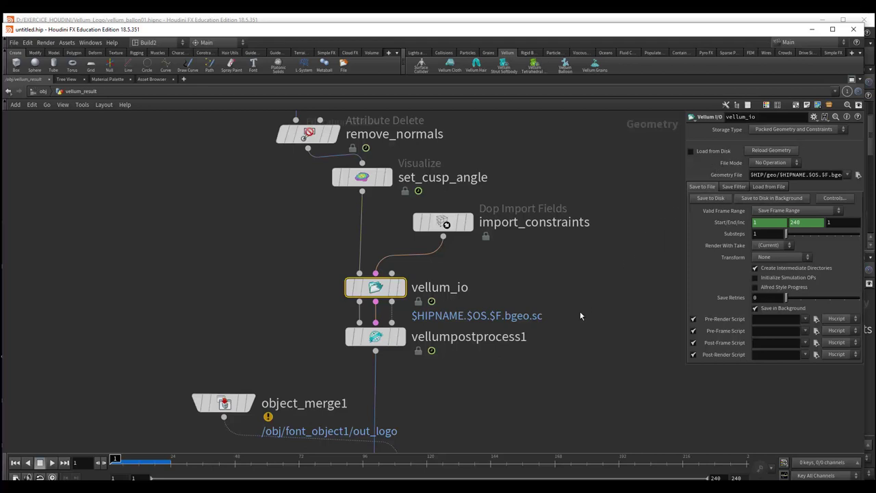
pyautogui.moveTo(428, 371); pyautogui.dragTo(433, 334, button='middle')
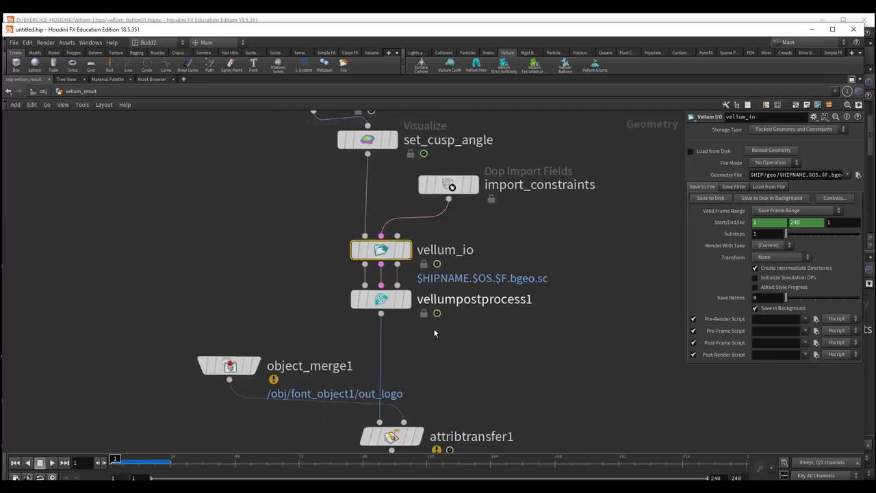
pyautogui.click(384, 302)
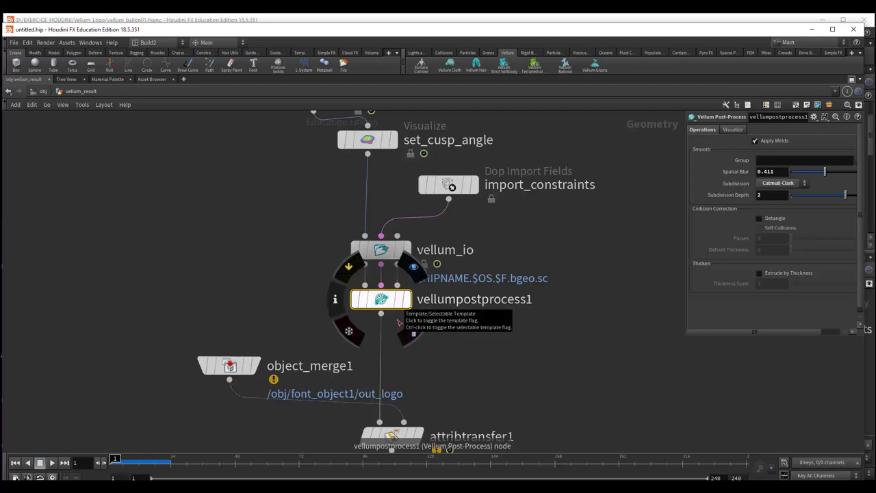
pyautogui.moveTo(469, 362); pyautogui.dragTo(507, 273, button='middle')
pyautogui.moveTo(197, 258); pyautogui.dragTo(544, 388)
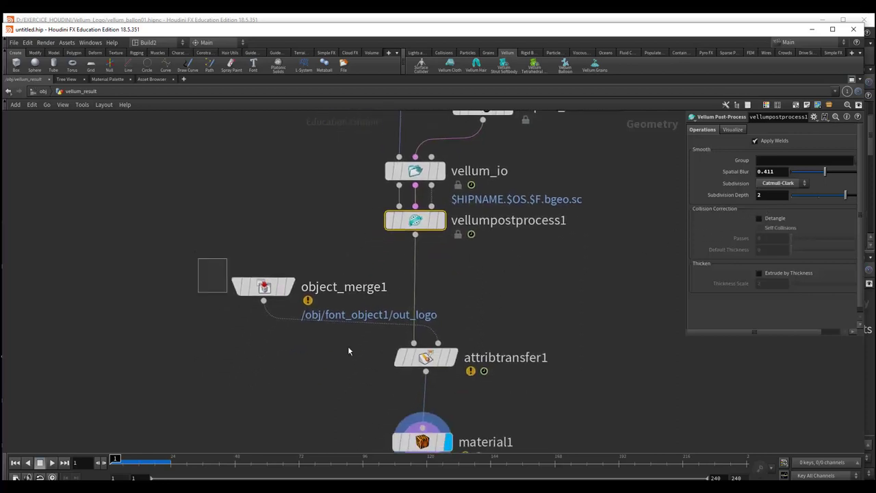
pyautogui.click(417, 381)
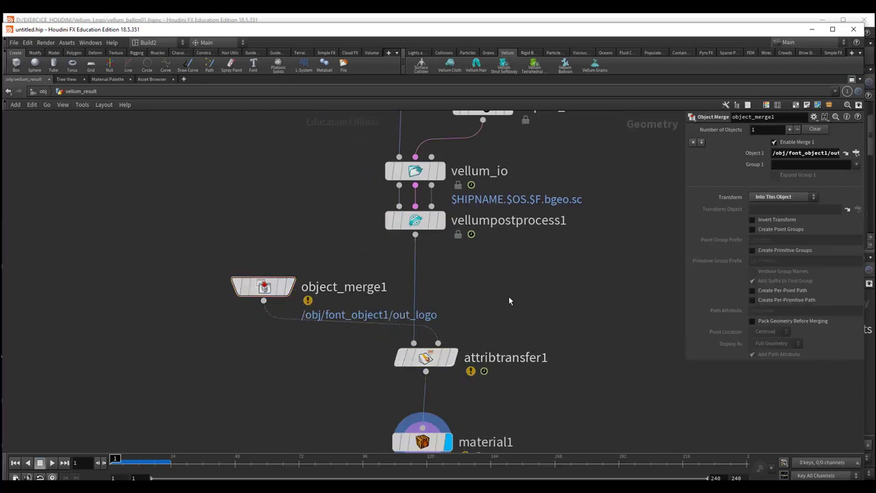
pyautogui.moveTo(509, 300); pyautogui.dragTo(496, 313, button='middle')
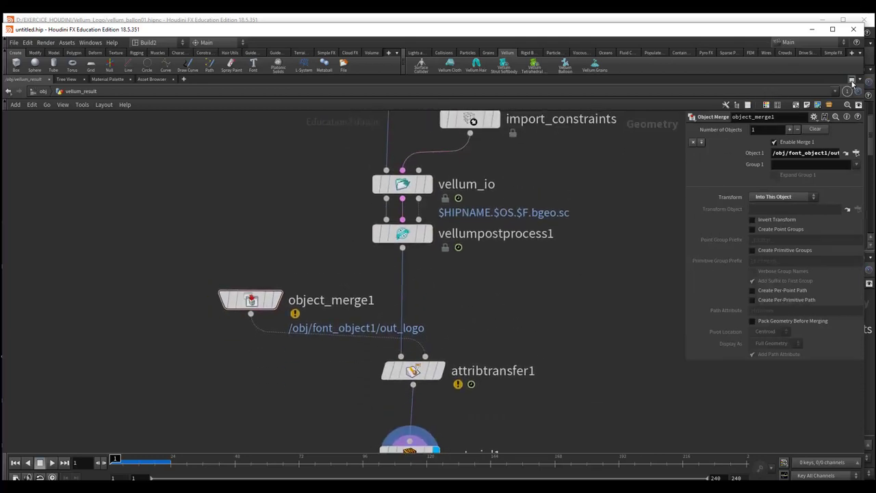
# Step: Restore the full multi-pane layout with the 3D viewport
pyautogui.click(853, 81)
pyautogui.press('Escape')
pyautogui.scroll(-2, 240, 342)
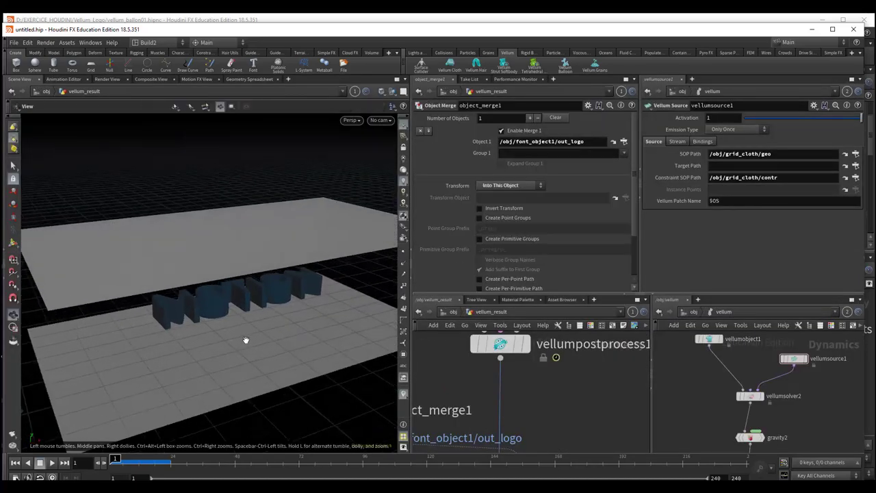
# Step: Return the viewport to the Attribute Transfer state and heighten the network panes to show the chain through material1
pyautogui.scroll(4, 249, 332)
pyautogui.press('Return')
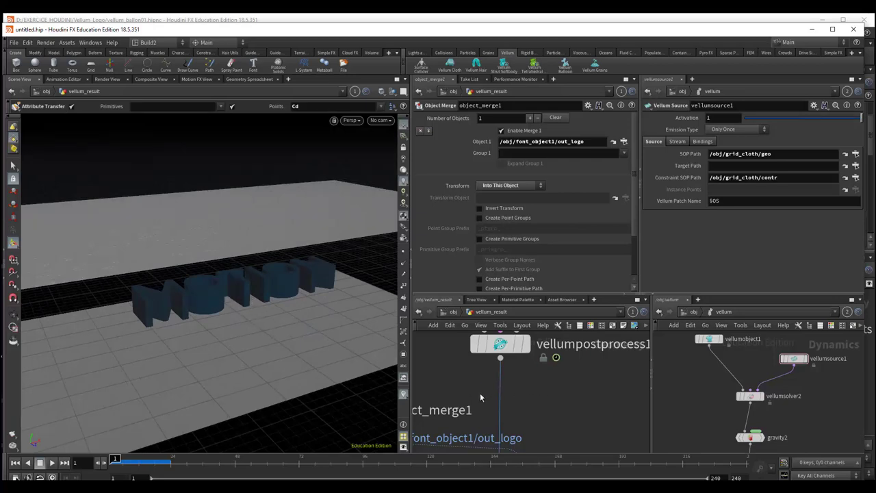
pyautogui.scroll(-2, 562, 404)
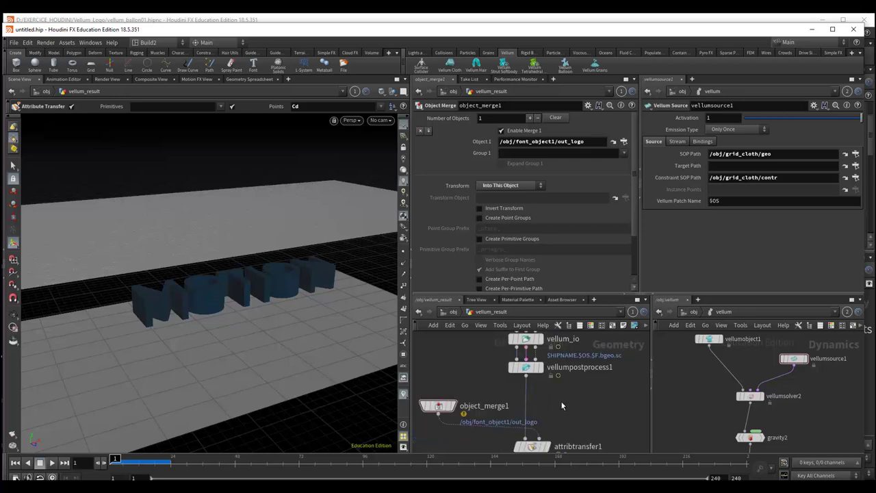
pyautogui.scroll(-1, 562, 404)
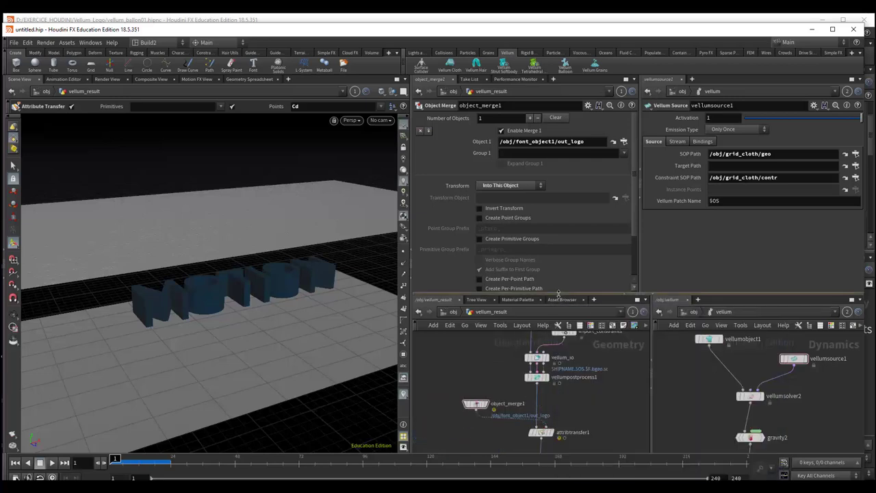
pyautogui.moveTo(559, 294); pyautogui.dragTo(560, 244)
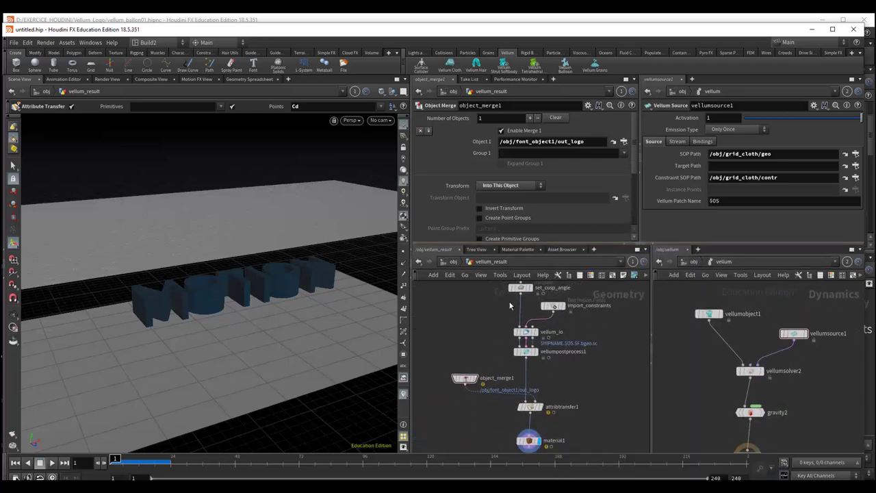
# Step: Make font_object1 and grid_object1 static collision objects from the Collisions shelf
pyautogui.click(454, 261)
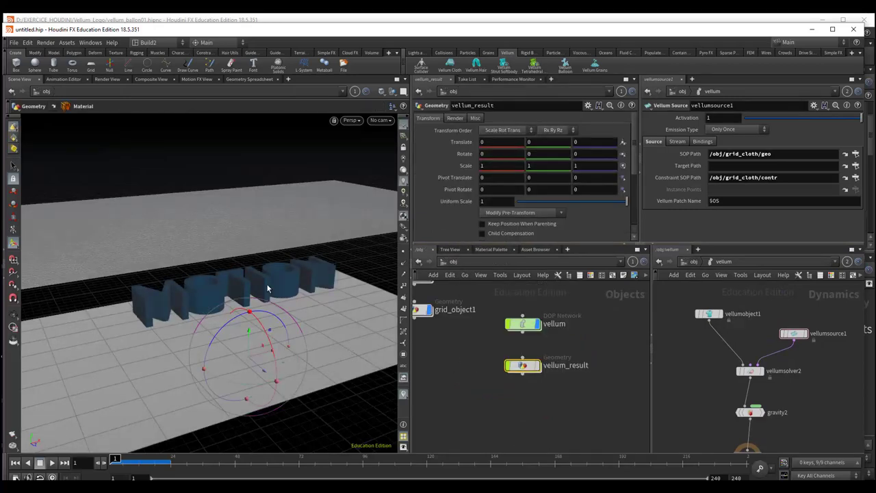
pyautogui.moveTo(607, 392); pyautogui.dragTo(686, 442, button='middle')
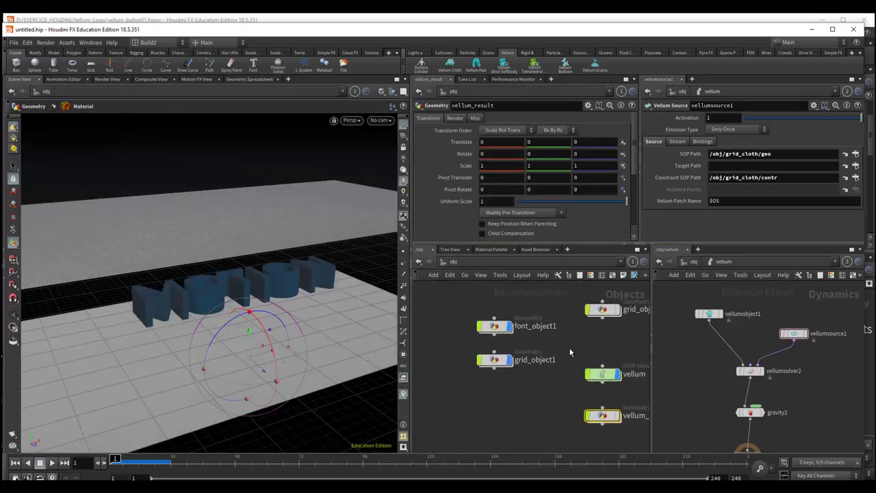
pyautogui.click(496, 326)
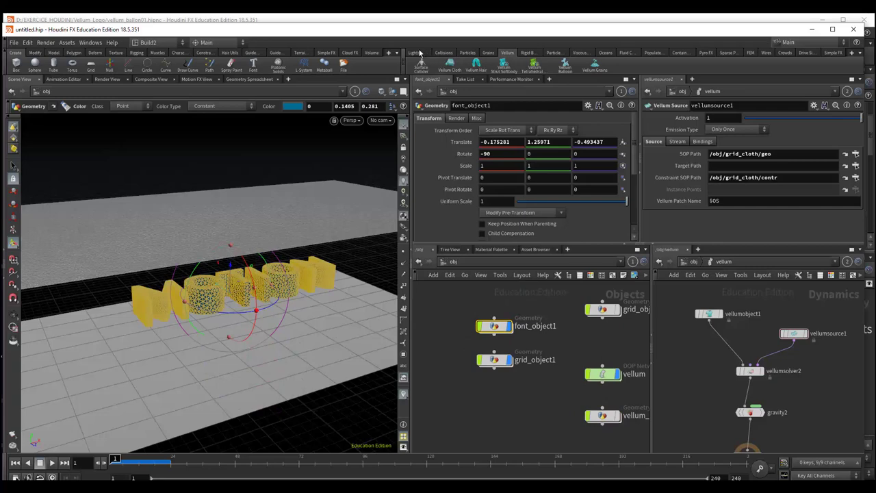
pyautogui.click(417, 53)
pyautogui.click(441, 54)
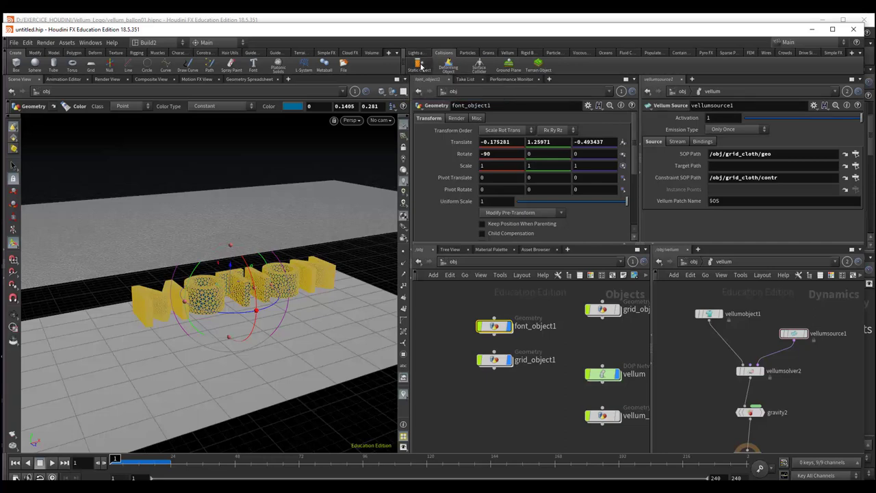
pyautogui.click(421, 67)
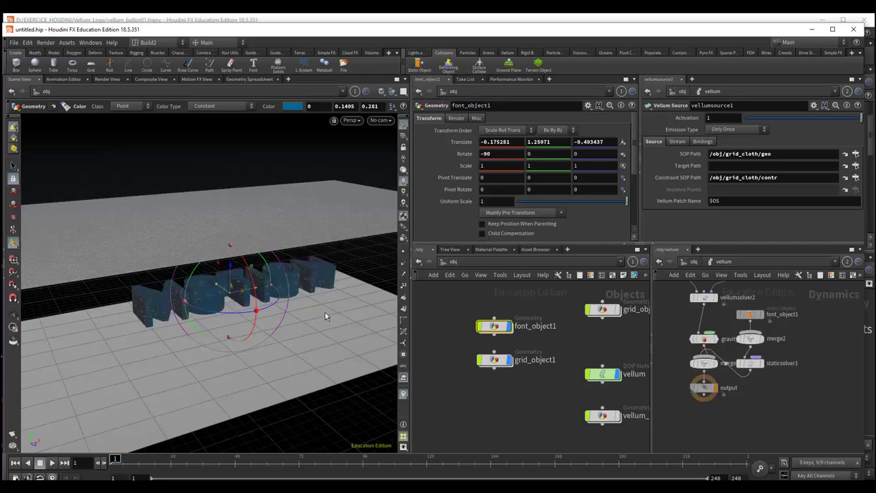
pyautogui.click(485, 364)
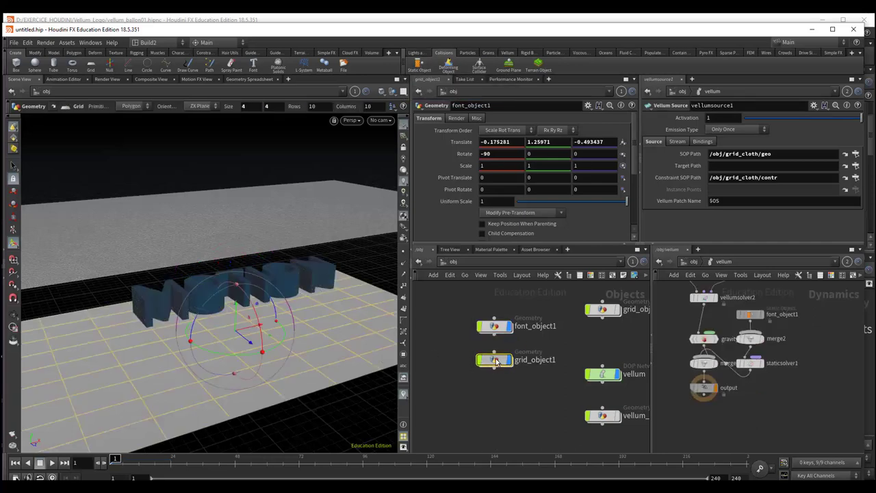
pyautogui.click(420, 66)
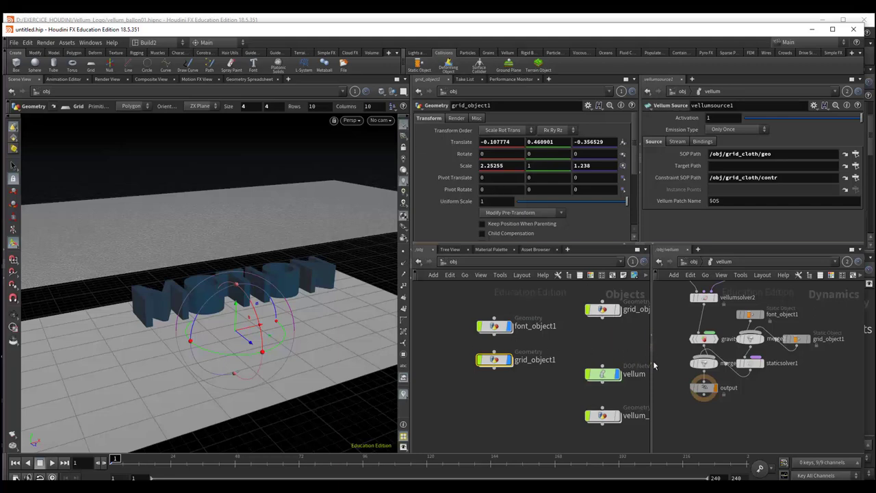
# Step: Widen the dynamics pane, frame all, and move grid_object1, font_object1, merge2 and staticsolver1 up
pyautogui.moveTo(651, 379); pyautogui.dragTo(638, 379)
pyautogui.press('h')
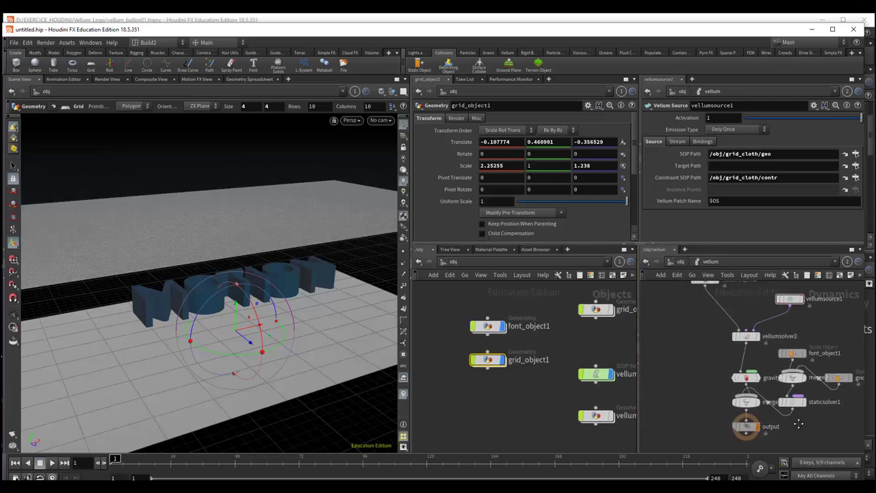
pyautogui.moveTo(789, 375); pyautogui.dragTo(822, 350)
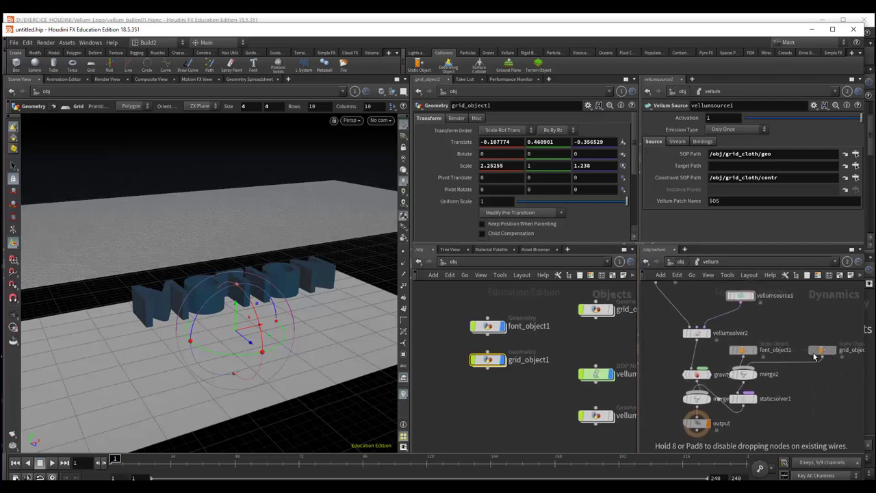
pyautogui.moveTo(744, 350); pyautogui.dragTo(791, 321)
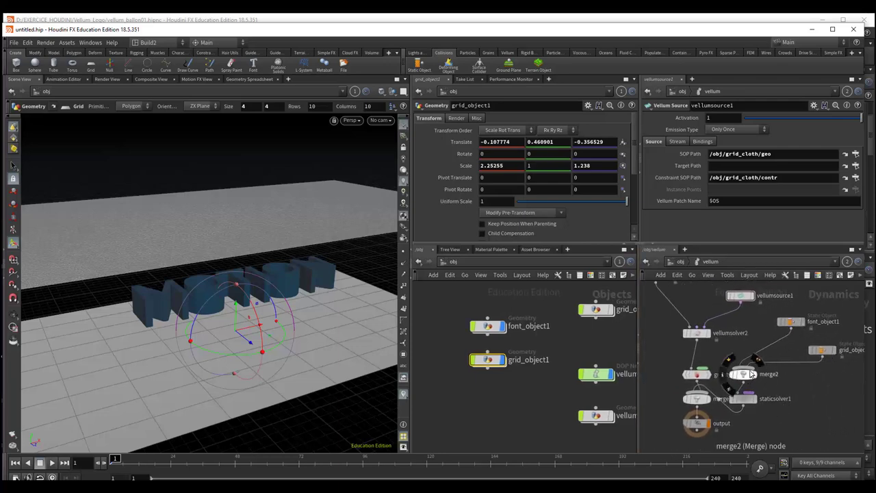
pyautogui.moveTo(744, 374); pyautogui.dragTo(781, 353)
pyautogui.moveTo(747, 396); pyautogui.dragTo(790, 378)
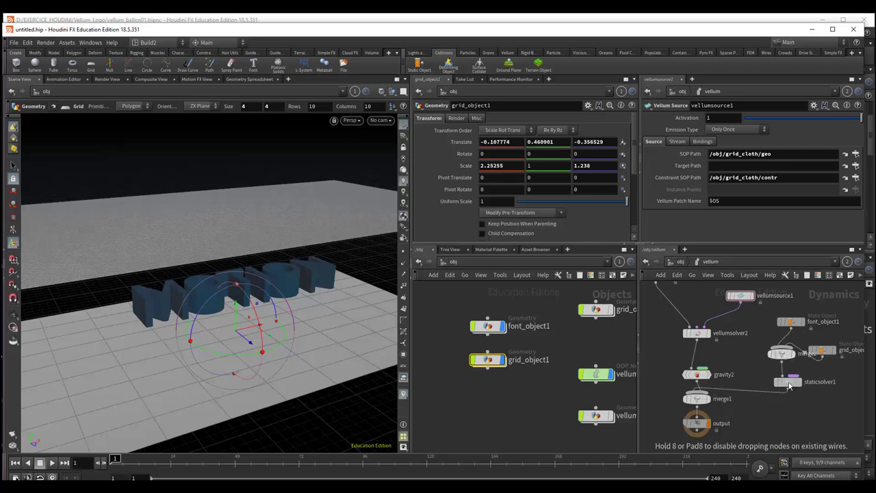
# Step: Stack gravity2, merge1 and output vertically, set vellumobject1 beside vellumsource1, and clear the grid object
pyautogui.moveTo(697, 423); pyautogui.dragTo(697, 435)
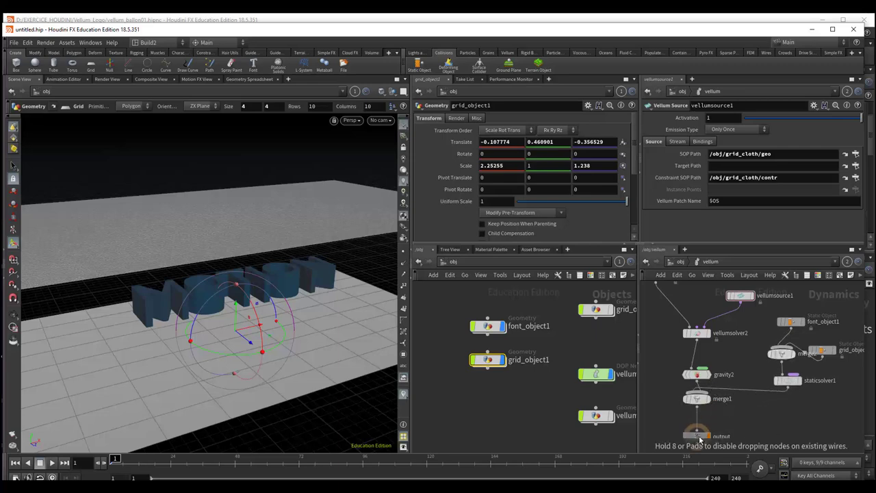
pyautogui.moveTo(696, 399); pyautogui.dragTo(699, 408)
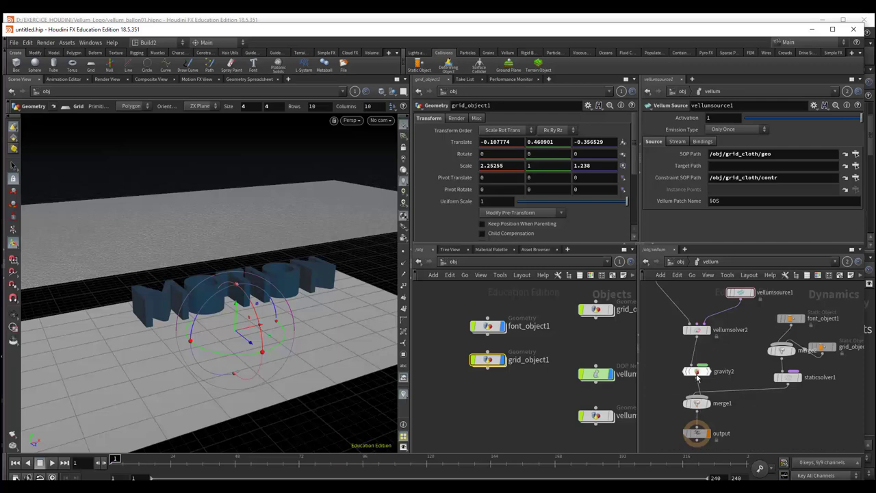
pyautogui.moveTo(697, 372); pyautogui.dragTo(702, 357)
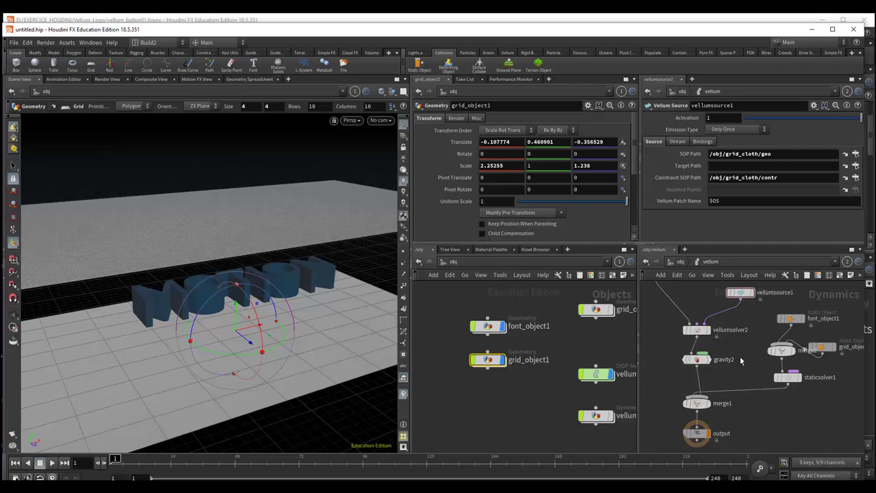
pyautogui.moveTo(667, 295); pyautogui.dragTo(676, 315)
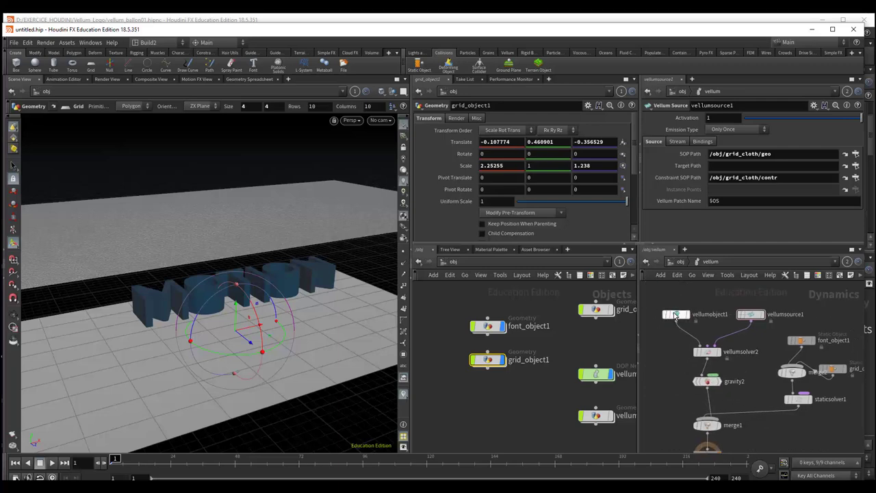
pyautogui.moveTo(659, 384); pyautogui.dragTo(650, 372, button='middle')
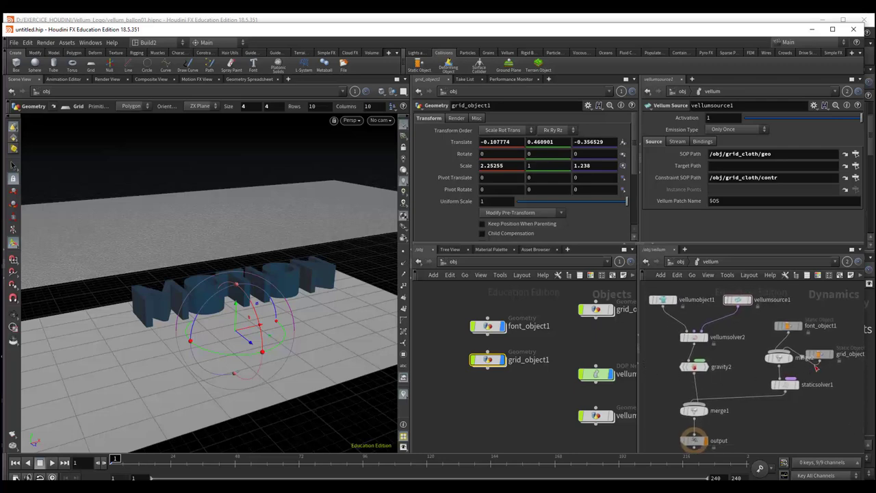
pyautogui.moveTo(816, 368); pyautogui.dragTo(831, 356)
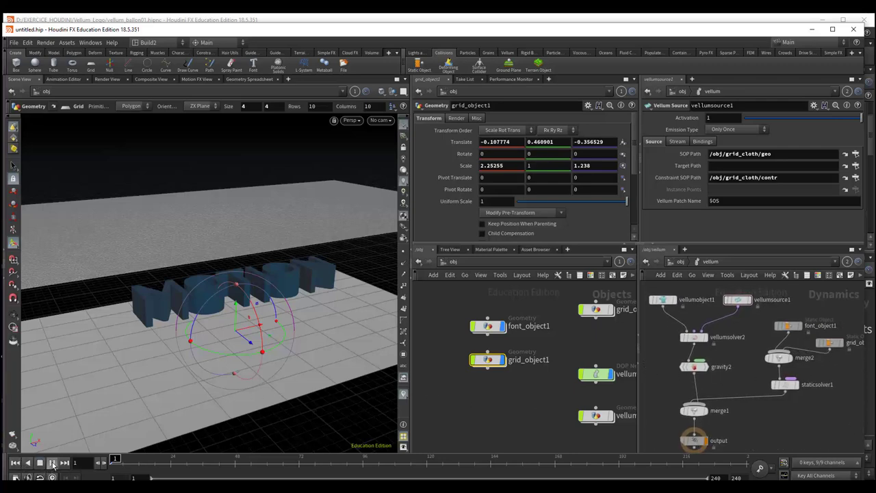
pyautogui.click(53, 463)
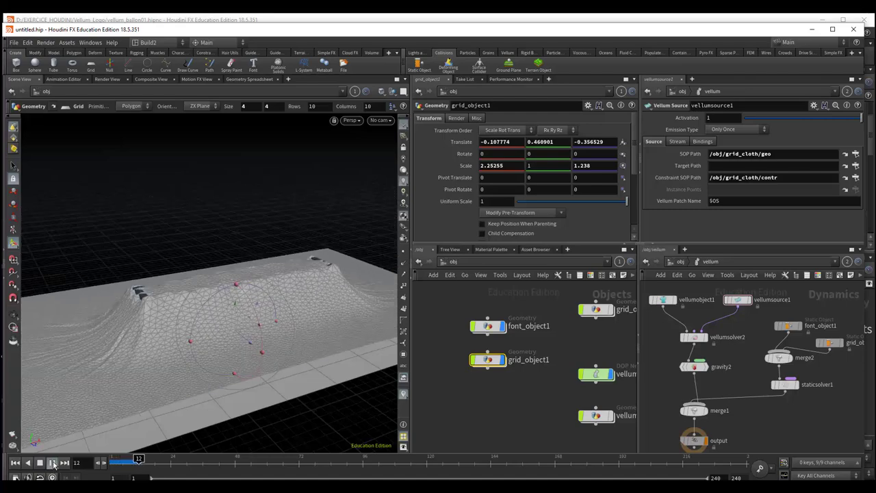
pyautogui.press('Escape')
pyautogui.moveTo(195, 372)
pyautogui.mouseDown()
pyautogui.moveTo(231, 333)
pyautogui.moveTo(266, 269)
pyautogui.mouseUp()
pyautogui.press('Return')
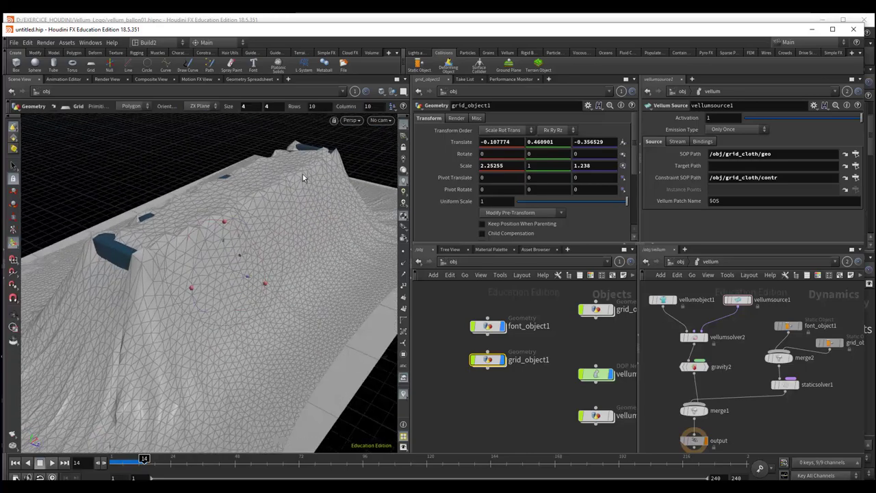
pyautogui.moveTo(302, 174)
pyautogui.keyDown('alt'); pyautogui.mouseDown()
pyautogui.moveTo(303, 221)
pyautogui.moveTo(348, 201)
pyautogui.moveTo(335, 198)
pyautogui.mouseUp(); pyautogui.keyUp('alt')
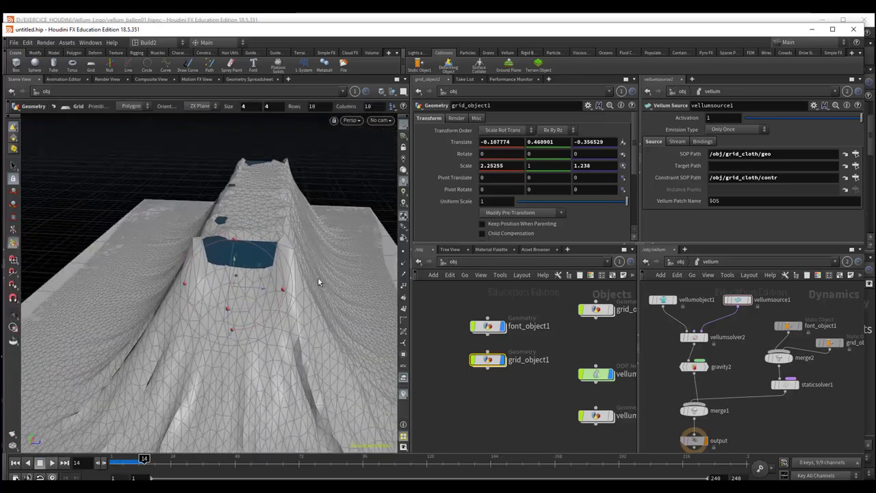
pyautogui.moveTo(318, 278)
pyautogui.keyDown('alt'); pyautogui.mouseDown()
pyautogui.moveTo(251, 274)
pyautogui.moveTo(264, 246)
pyautogui.mouseUp(); pyautogui.keyUp('alt')
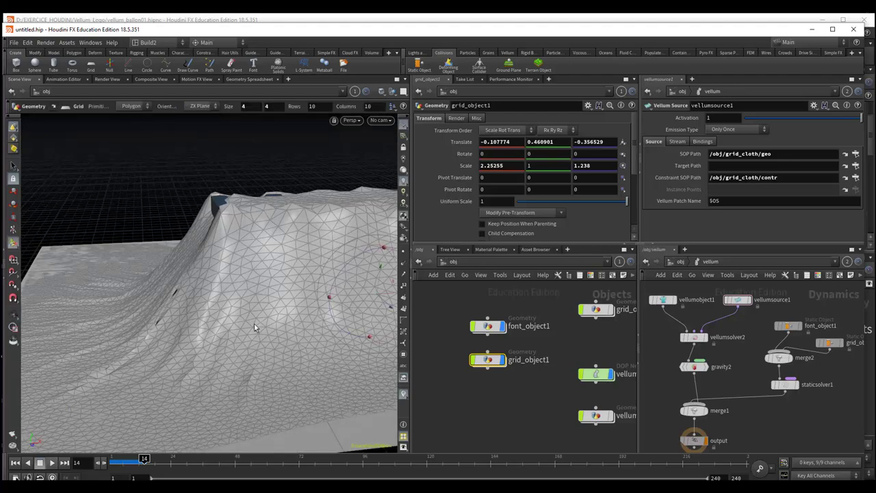
pyautogui.press('Escape')
pyautogui.moveTo(262, 313)
pyautogui.mouseDown()
pyautogui.moveTo(274, 381)
pyautogui.moveTo(287, 319)
pyautogui.moveTo(273, 304)
pyautogui.moveTo(307, 319)
pyautogui.moveTo(304, 352)
pyautogui.moveTo(263, 340)
pyautogui.moveTo(272, 315)
pyautogui.moveTo(313, 303)
pyautogui.moveTo(251, 333)
pyautogui.moveTo(196, 406)
pyautogui.mouseUp()
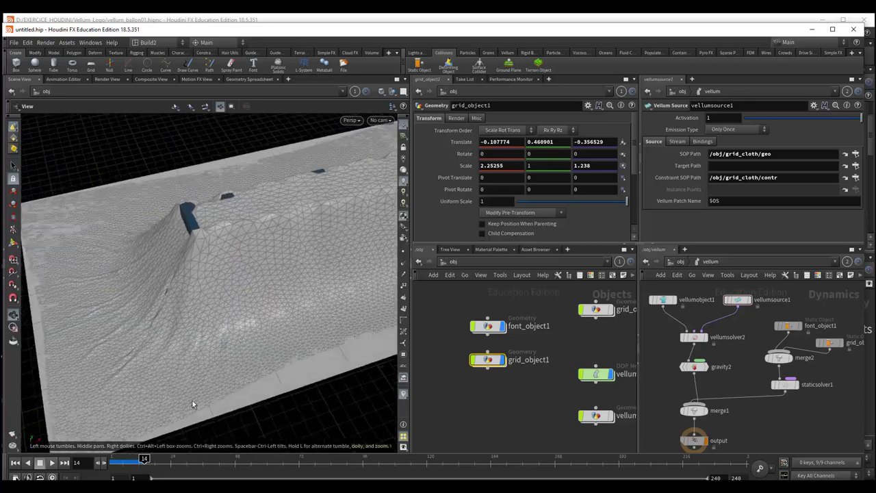
pyautogui.click(53, 463)
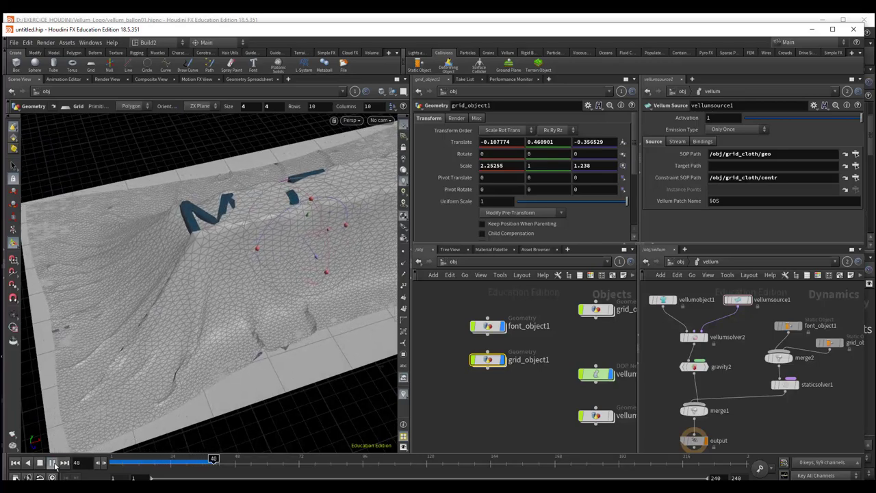
pyautogui.click(54, 463)
pyautogui.press('Escape')
pyautogui.moveTo(326, 323)
pyautogui.mouseDown()
pyautogui.moveTo(336, 277)
pyautogui.moveTo(189, 339)
pyautogui.moveTo(209, 319)
pyautogui.moveTo(206, 329)
pyautogui.mouseUp()
pyautogui.press('Return')
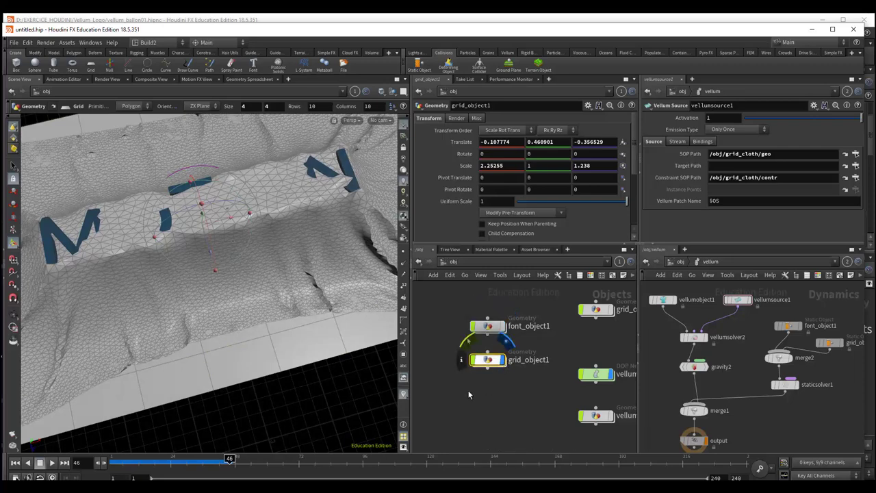
pyautogui.click(15, 463)
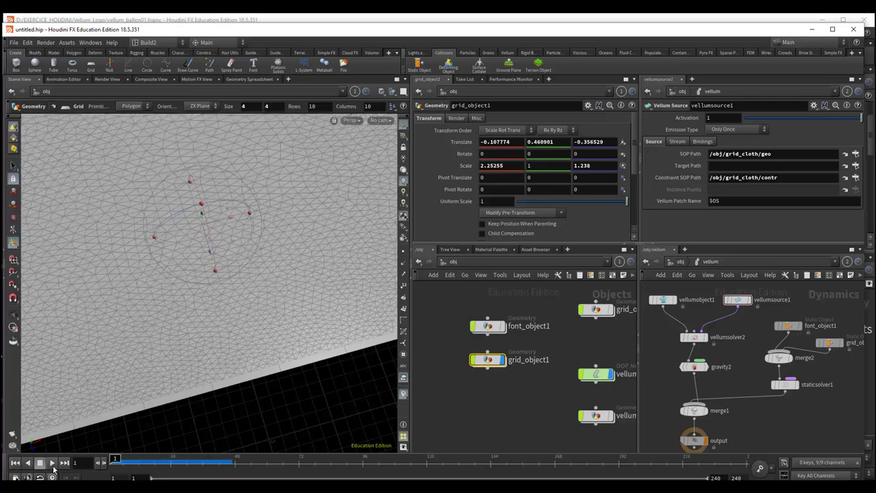
pyautogui.click(53, 466)
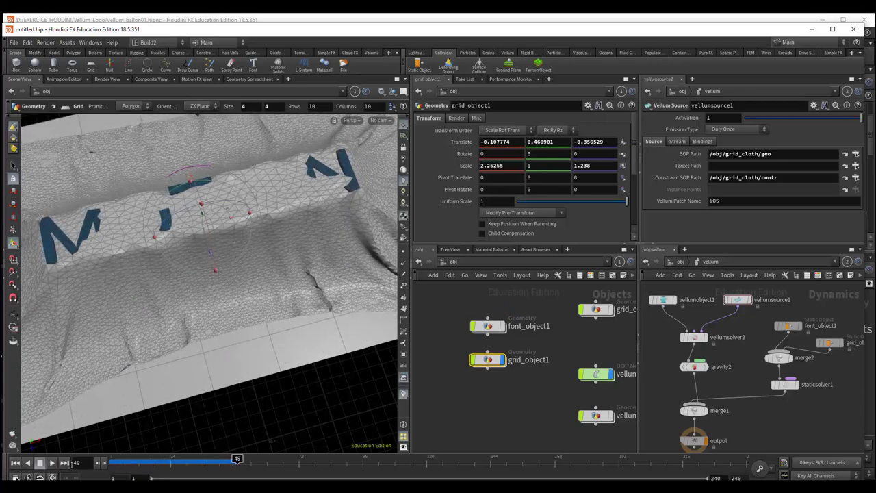
pyautogui.click(16, 464)
pyautogui.moveTo(343, 408); pyautogui.dragTo(348, 348)
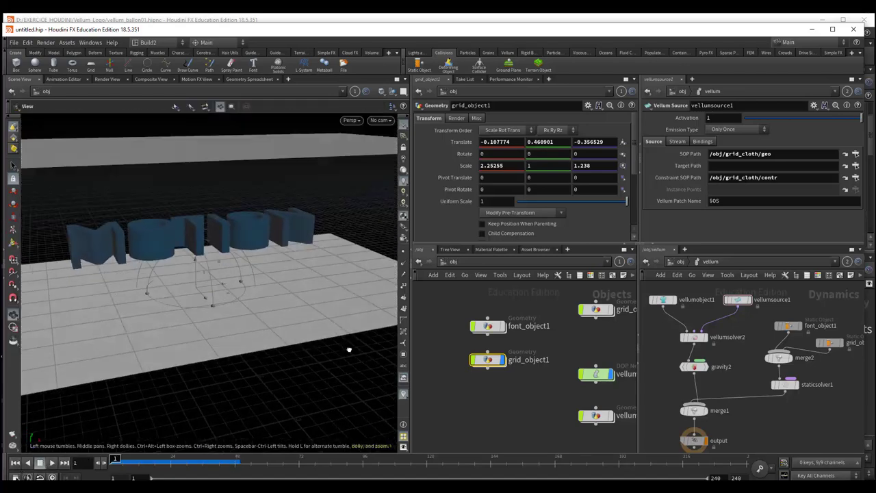
# Step: Display vellum_result, check vellumpostprocess1's blur 0.411 and subdivision depth 2, then return to /obj
pyautogui.press('h')
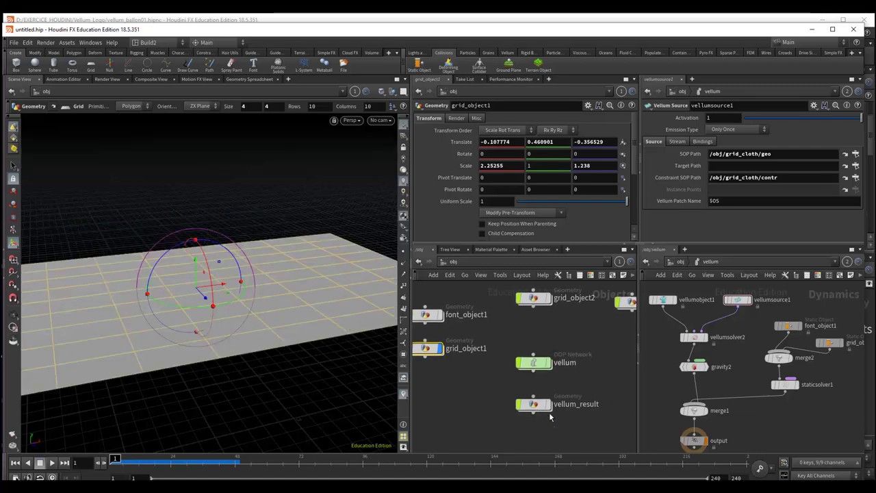
pyautogui.click(552, 386)
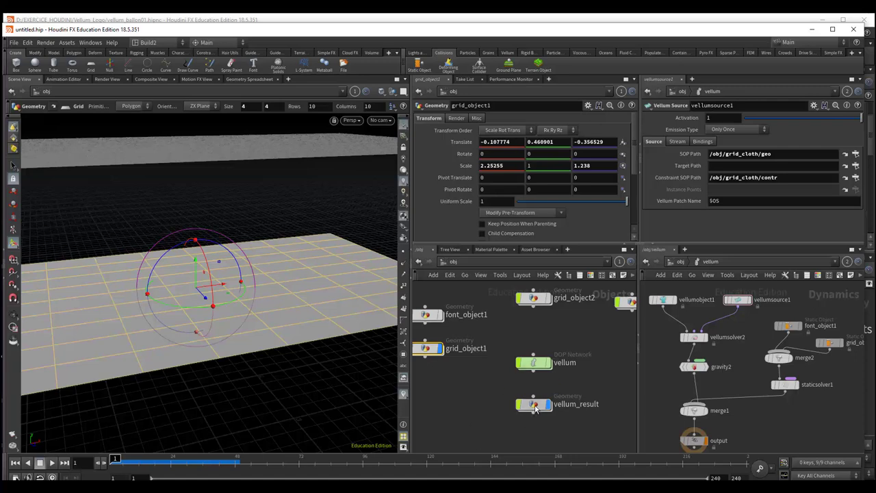
pyautogui.doubleClick(536, 405)
pyautogui.scroll(3, 560, 377)
pyautogui.moveTo(558, 375); pyautogui.dragTo(580, 420, button='middle')
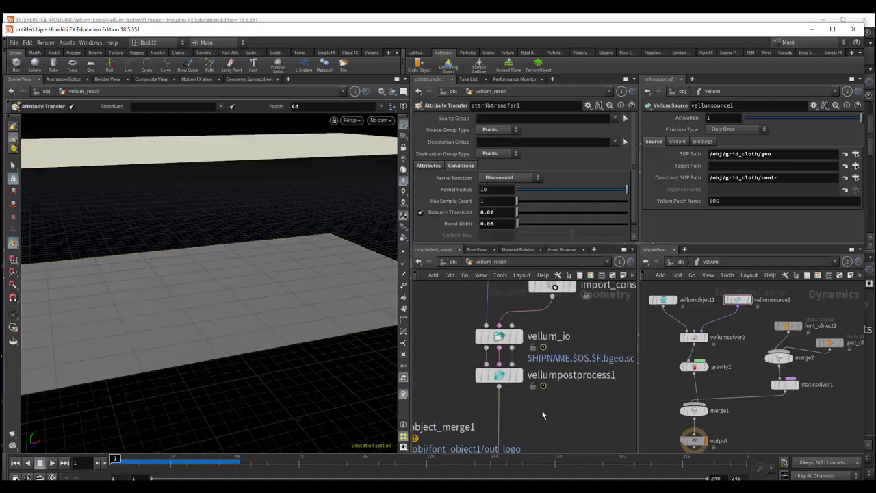
pyautogui.click(498, 375)
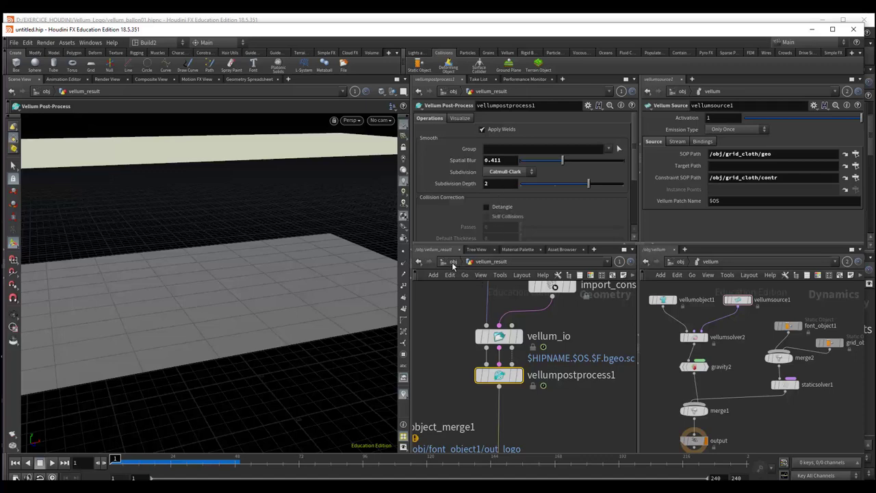
pyautogui.click(452, 262)
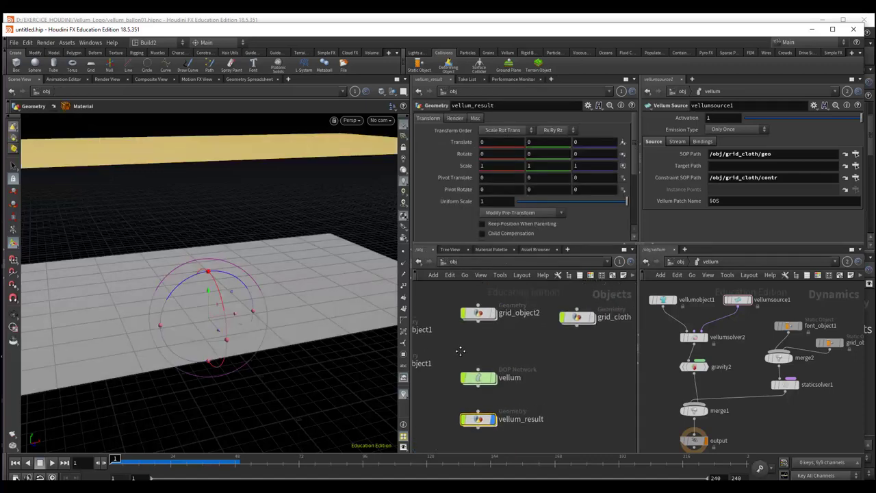
# Step: Peek inside grid_object2, return to /obj, and orbit to look down on the grids
pyautogui.doubleClick(460, 317)
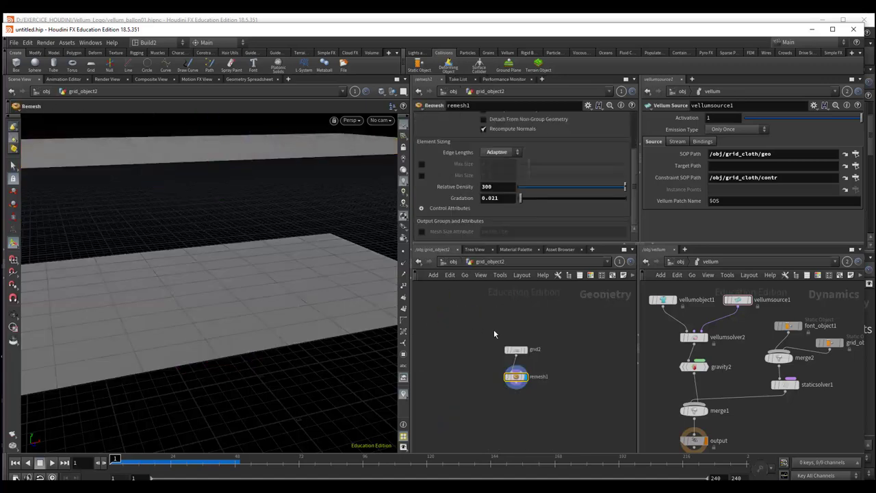
pyautogui.scroll(3, 559, 364)
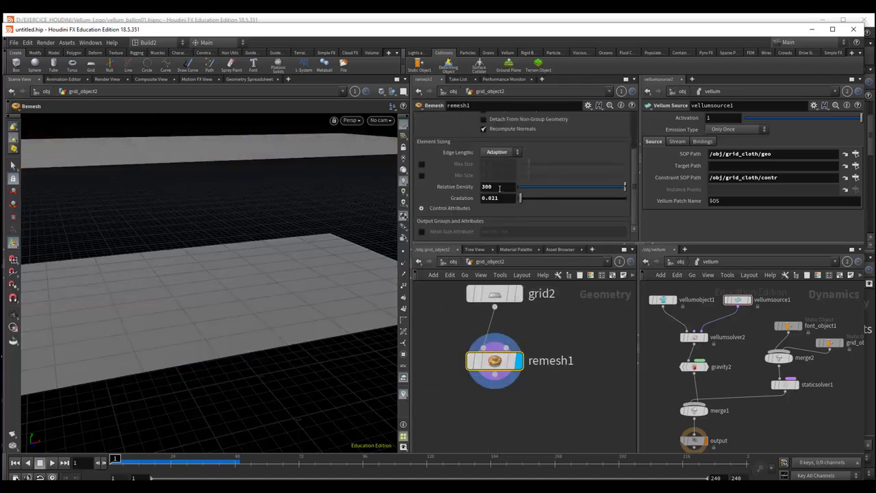
pyautogui.click(452, 262)
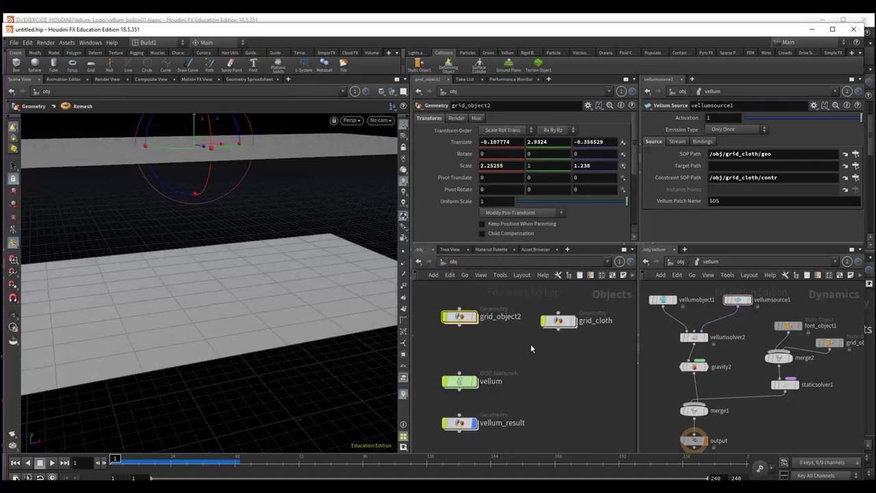
pyautogui.scroll(2, 554, 380)
pyautogui.moveTo(274, 412)
pyautogui.mouseDown()
pyautogui.moveTo(298, 408)
pyautogui.moveTo(321, 372)
pyautogui.moveTo(290, 397)
pyautogui.mouseUp()
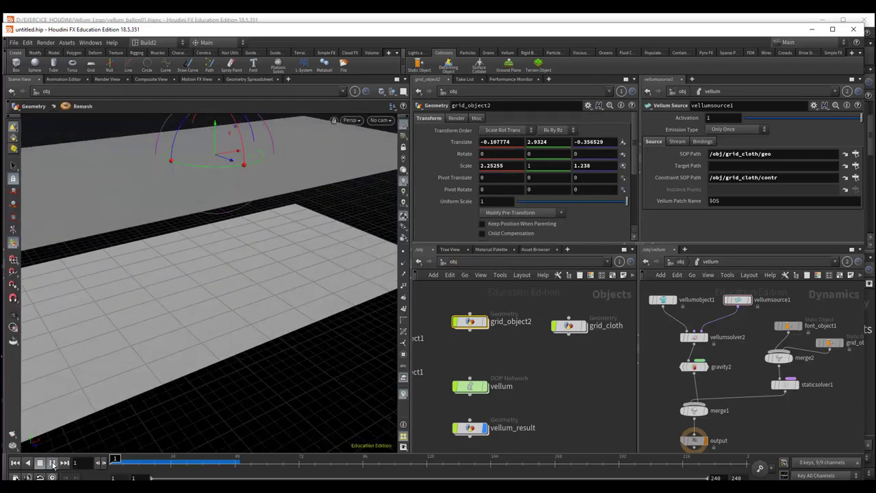
# Step: Run the cloth simulation to frame 28, view the drape from above, and nudge grid_cloth and grid_object2
pyautogui.click(53, 464)
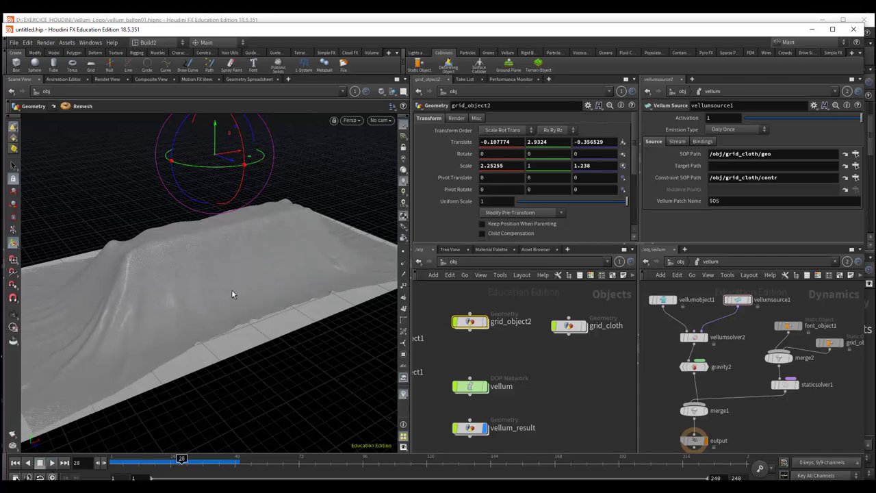
pyautogui.moveTo(228, 291)
pyautogui.mouseDown()
pyautogui.moveTo(219, 329)
pyautogui.moveTo(203, 345)
pyautogui.moveTo(208, 326)
pyautogui.moveTo(182, 308)
pyautogui.moveTo(240, 254)
pyautogui.moveTo(263, 313)
pyautogui.moveTo(182, 322)
pyautogui.moveTo(219, 278)
pyautogui.mouseUp()
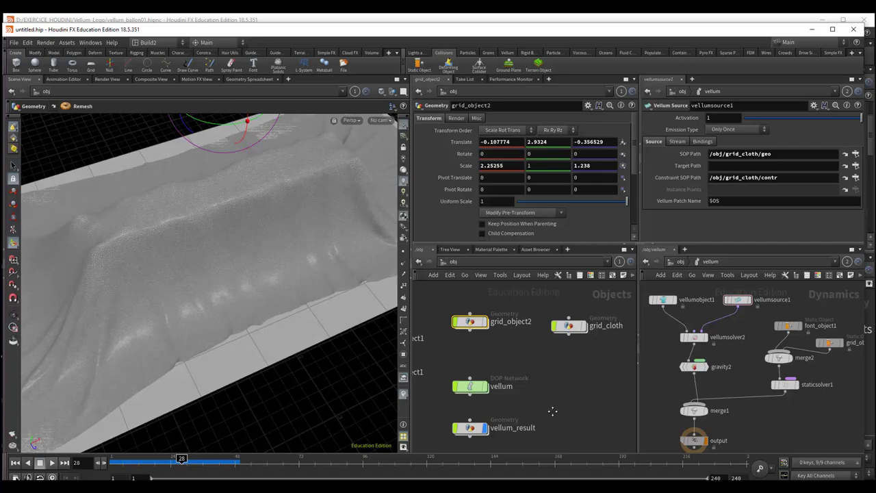
pyautogui.moveTo(552, 411); pyautogui.dragTo(570, 384, button='middle')
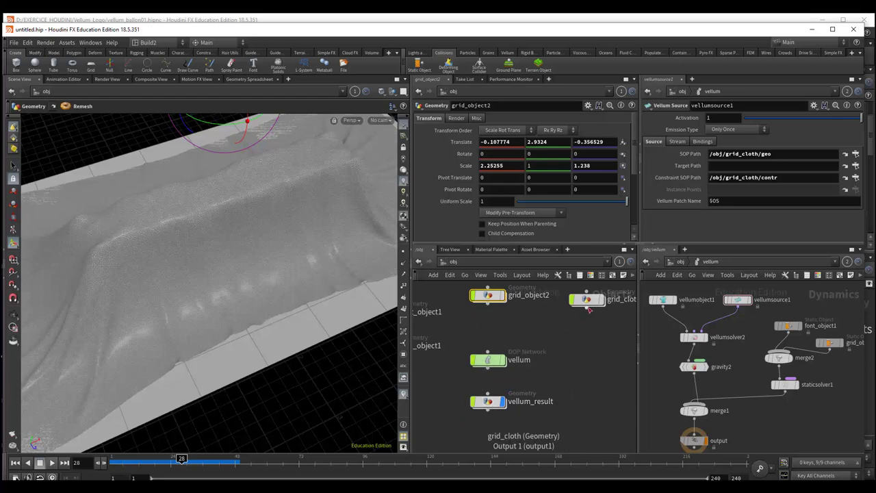
pyautogui.moveTo(590, 299)
pyautogui.mouseDown()
pyautogui.moveTo(584, 310)
pyautogui.moveTo(582, 300)
pyautogui.mouseUp()
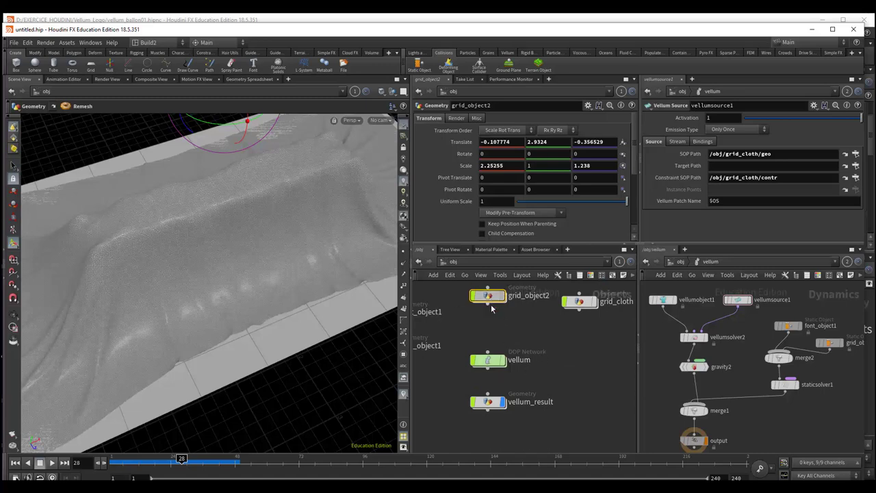
pyautogui.moveTo(491, 306); pyautogui.dragTo(491, 311)
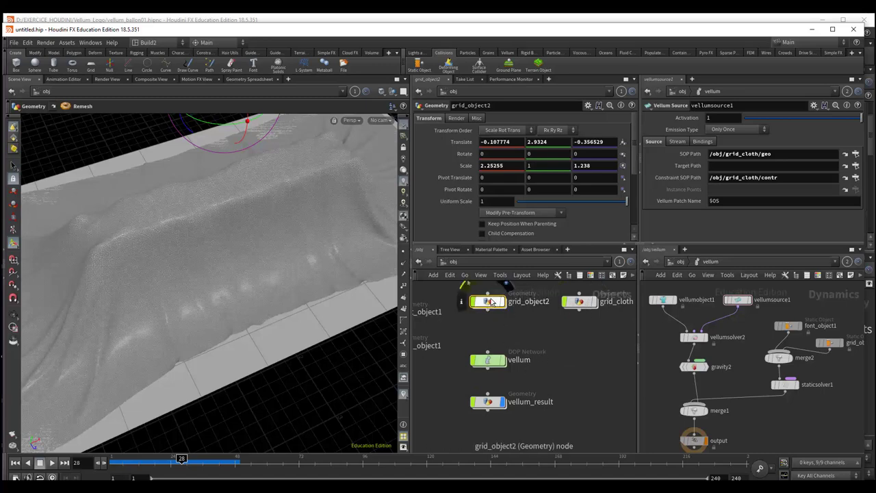
# Step: Look inside grid_object2, then open grid_cloth, raise object_merge1 and frame its nodes
pyautogui.doubleClick(486, 300)
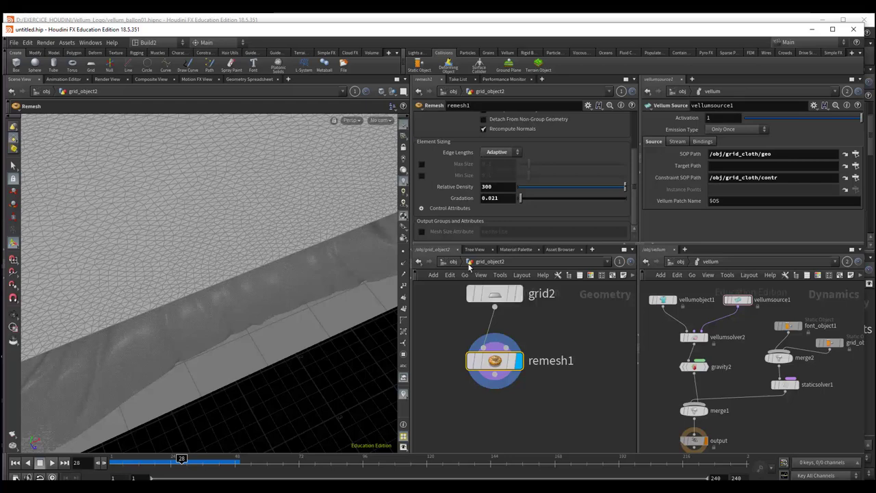
pyautogui.click(453, 262)
pyautogui.doubleClick(580, 301)
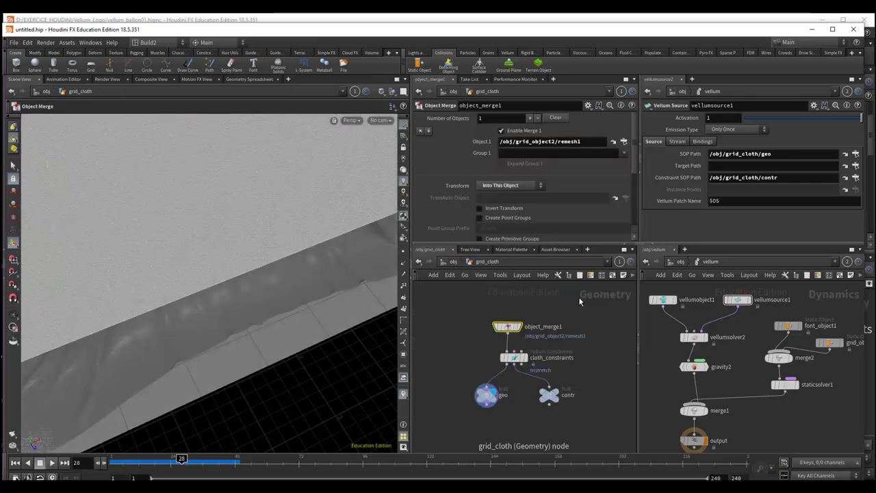
pyautogui.moveTo(511, 326); pyautogui.dragTo(512, 312)
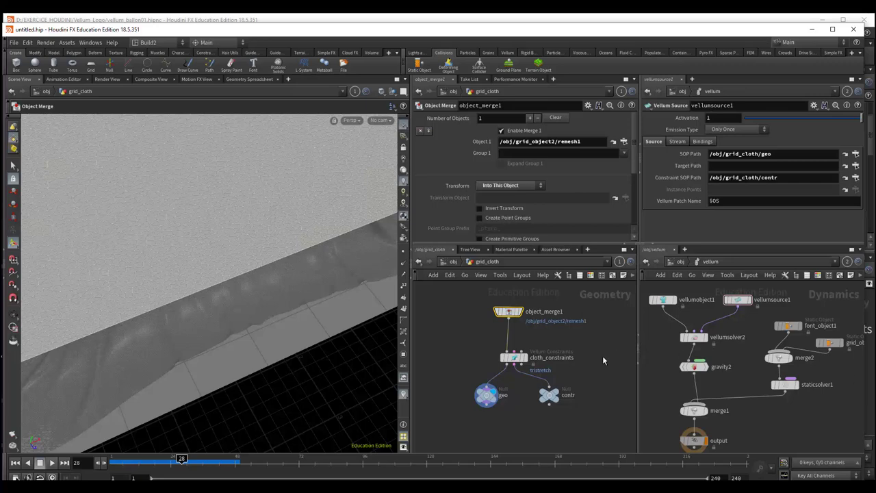
pyautogui.press('h')
pyautogui.click(519, 350)
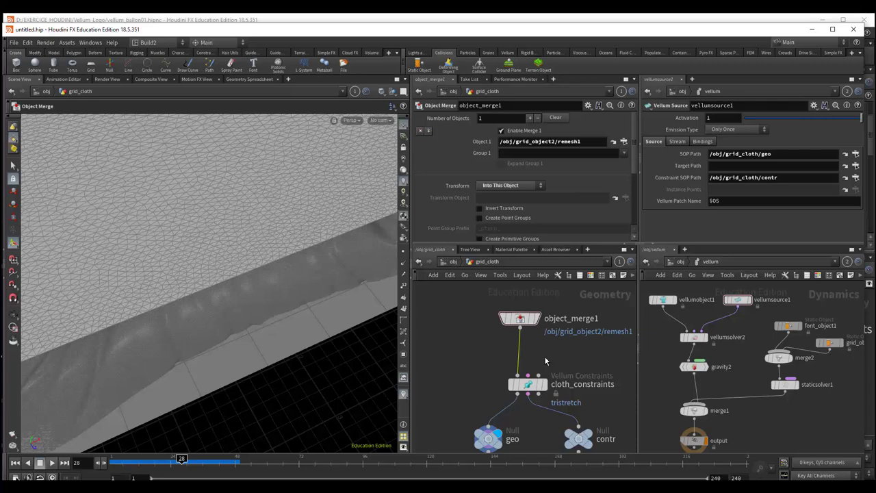
# Step: Check font_object1's colour setup, then go back into the grid_cloth network
pyautogui.click(453, 264)
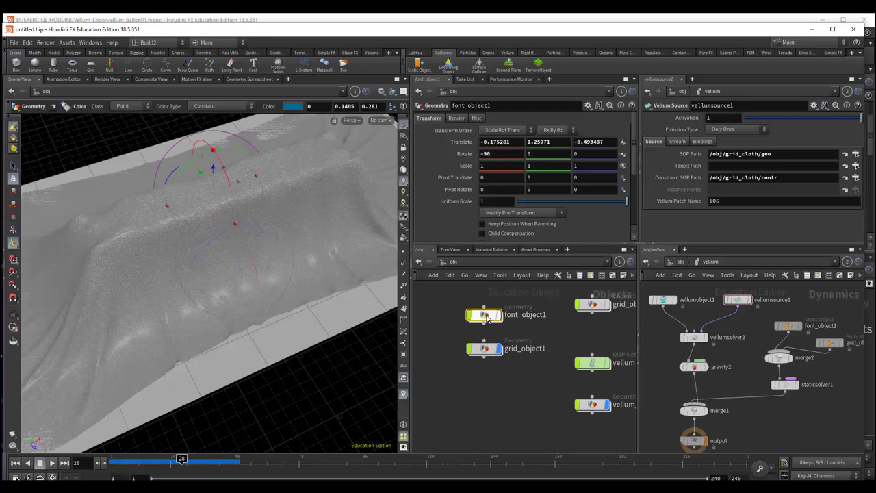
pyautogui.doubleClick(488, 319)
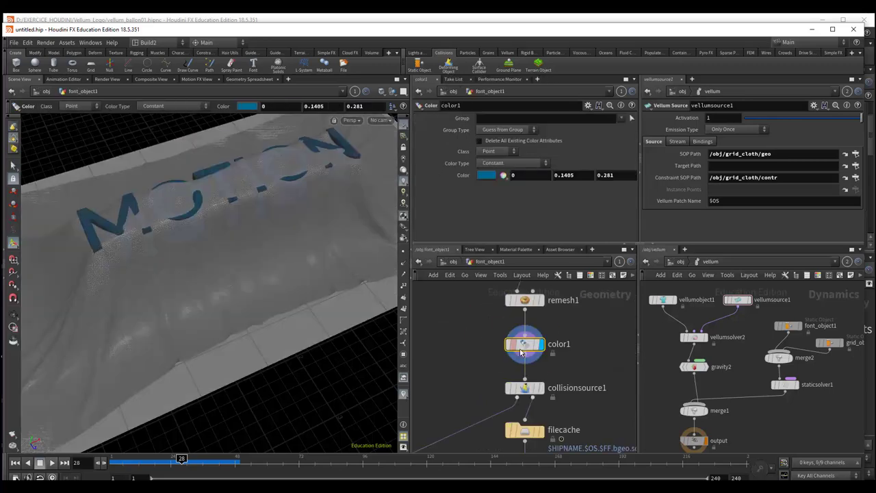
pyautogui.click(452, 263)
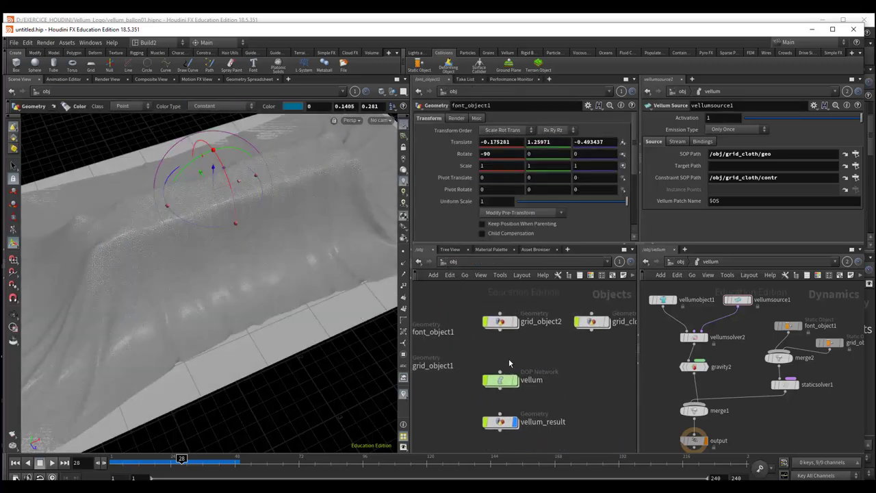
pyautogui.doubleClick(544, 327)
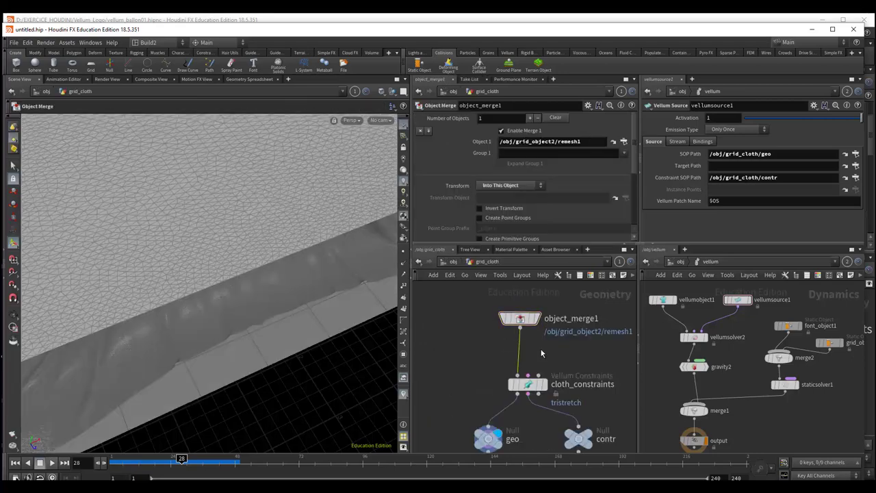
# Step: Insert a Color SOP between object_merge1 and cloth_constraints and rewind to frame 1
pyautogui.press('Tab')
pyautogui.write('color')
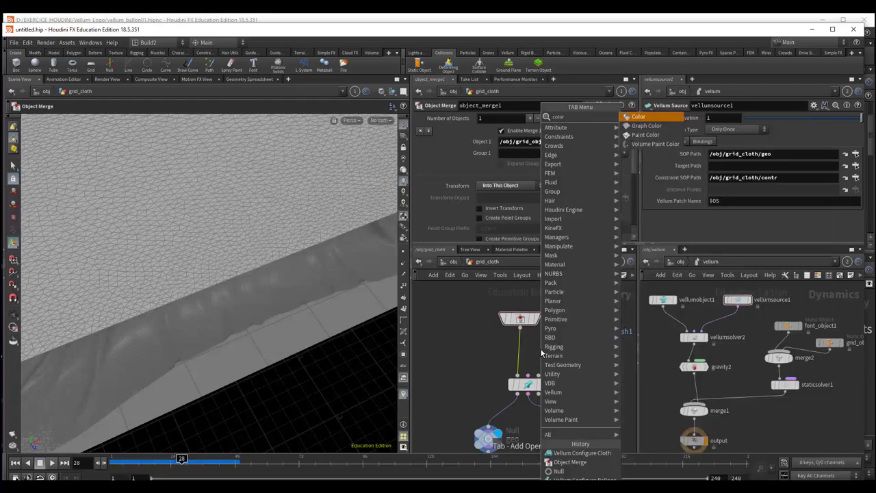
pyautogui.press('Return')
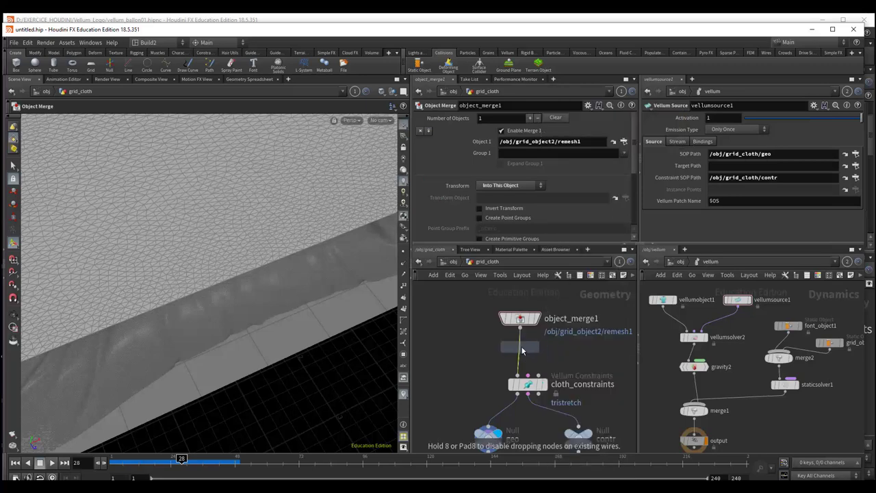
pyautogui.click(529, 357)
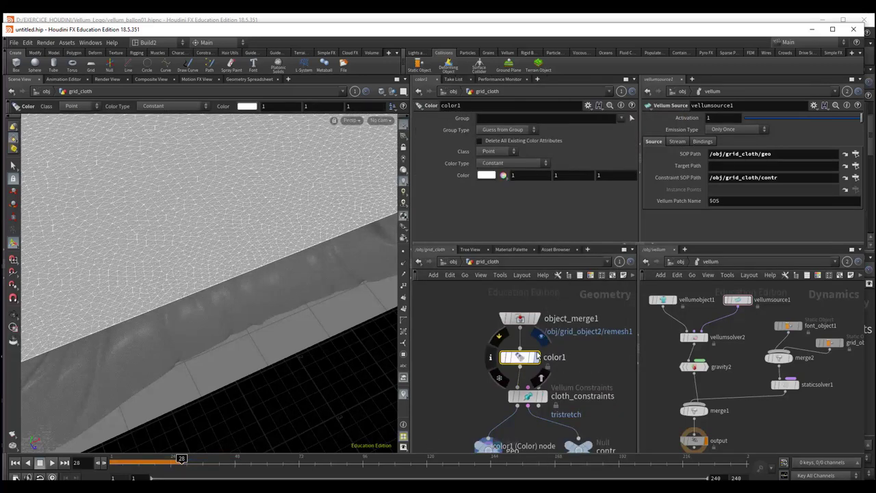
pyautogui.click(15, 464)
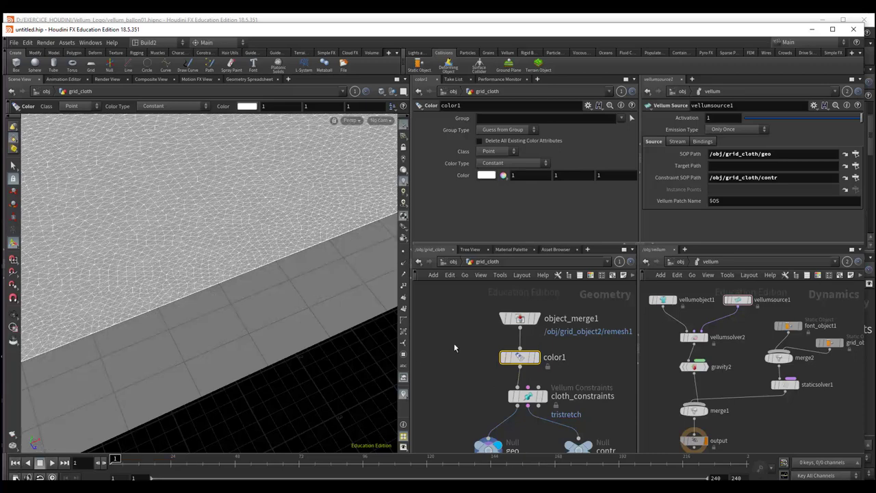
pyautogui.moveTo(518, 360); pyautogui.dragTo(525, 356, button='middle')
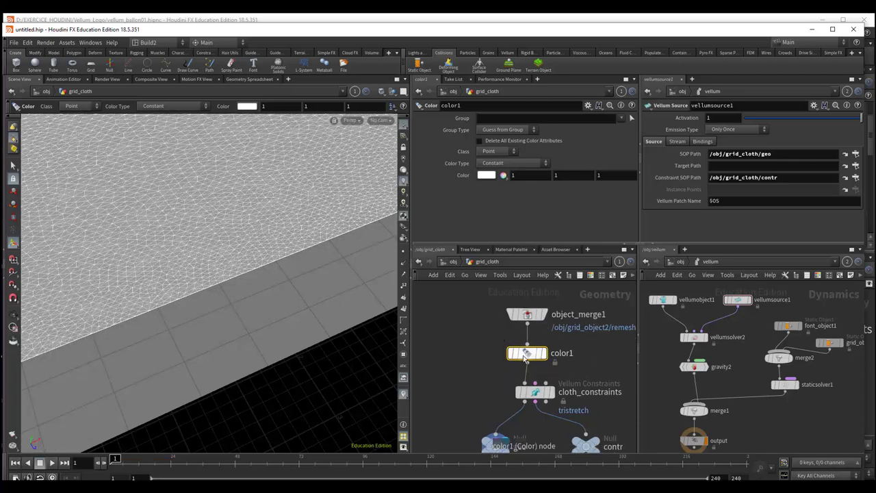
# Step: Set color1 to light grey 0.6667, check its node info, and return to the object level
pyautogui.click(485, 176)
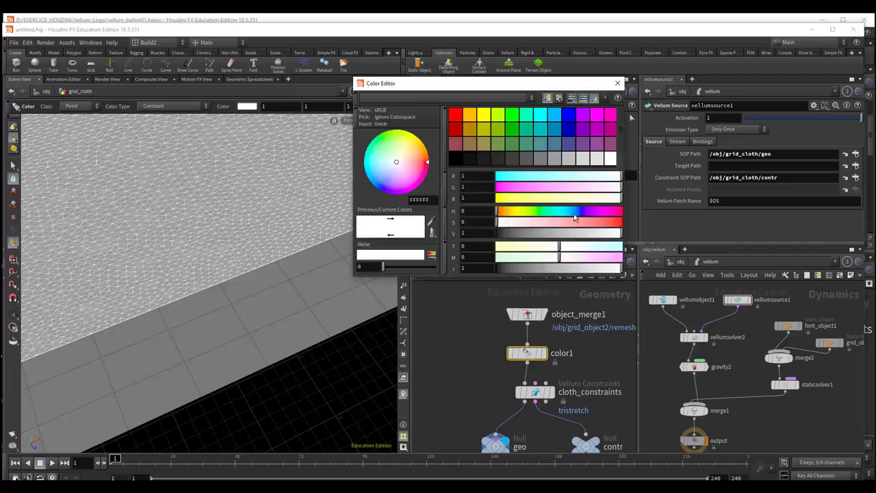
pyautogui.click(582, 159)
pyautogui.click(569, 158)
pyautogui.moveTo(527, 353)
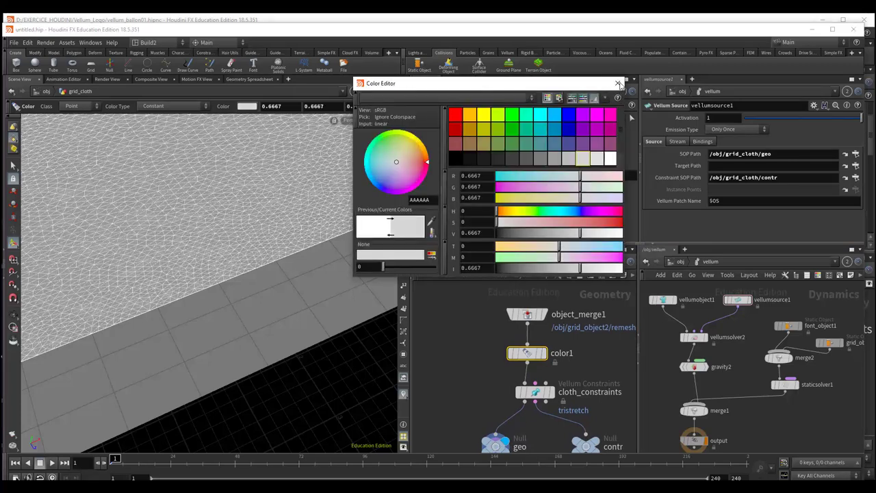
pyautogui.click(617, 82)
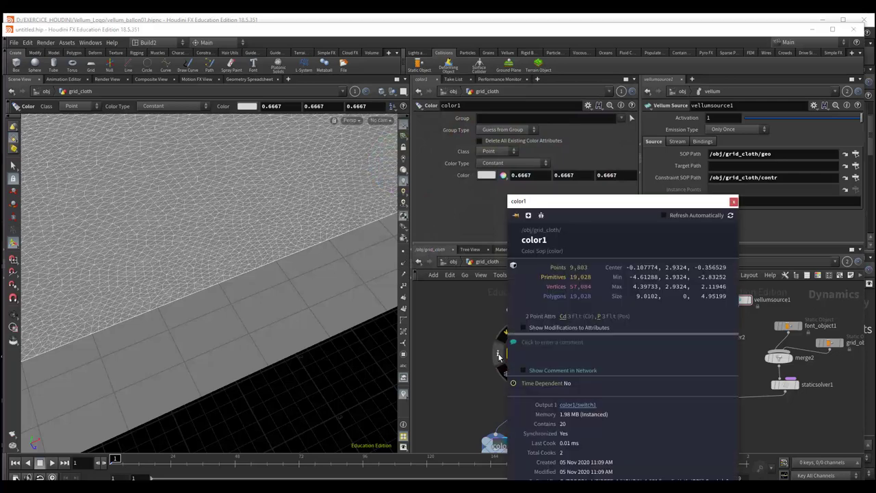
pyautogui.click(498, 354)
pyautogui.click(734, 203)
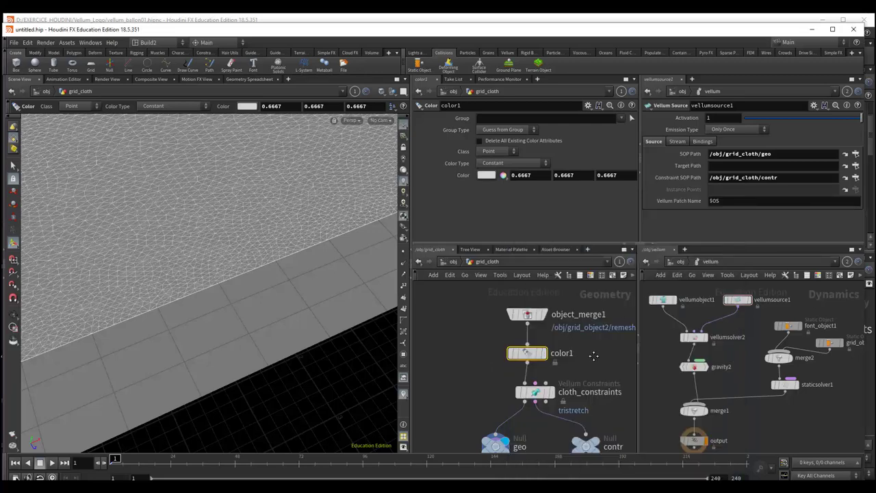
pyautogui.moveTo(594, 356); pyautogui.dragTo(571, 314, button='middle')
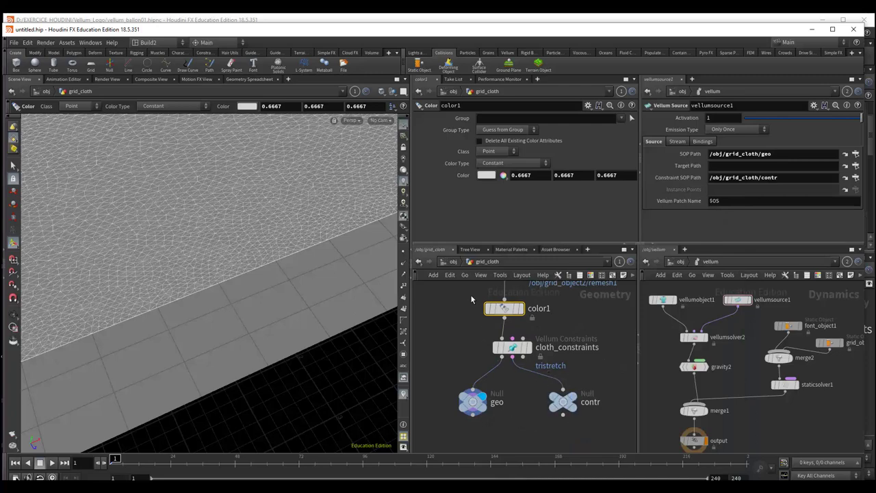
pyautogui.click(454, 262)
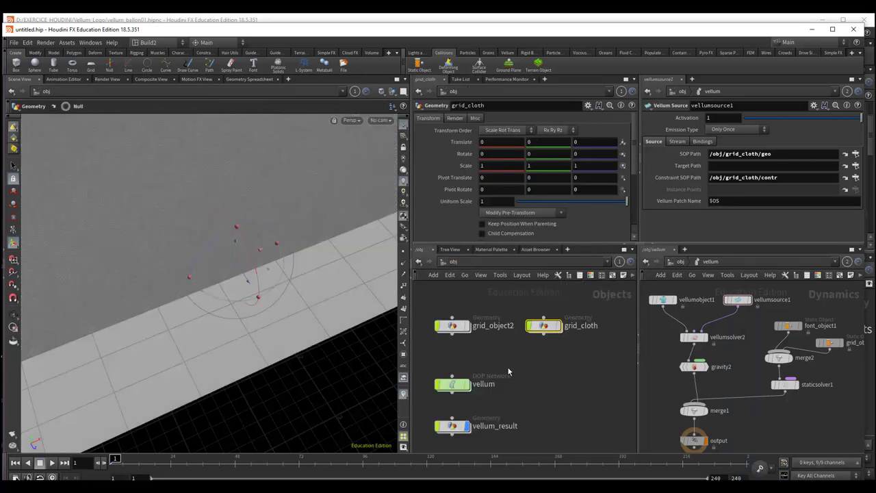
# Step: Enter vellum_result and inspect import_geometry's node info
pyautogui.doubleClick(502, 379)
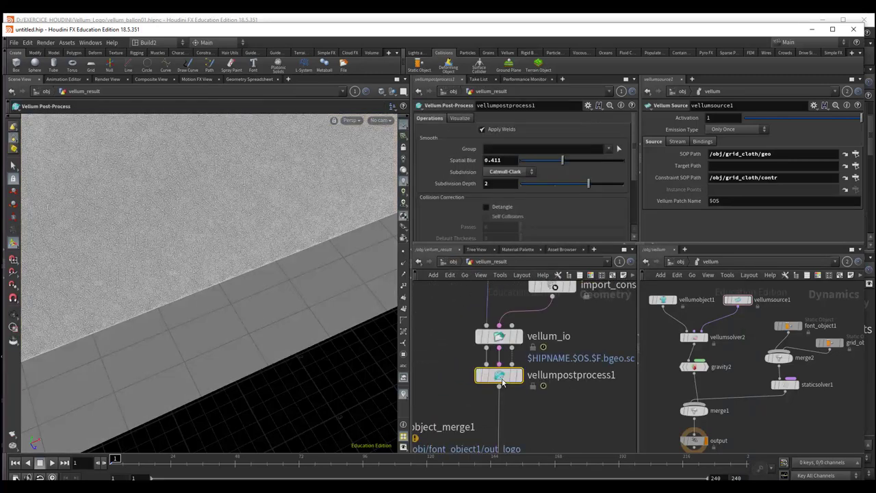
pyautogui.scroll(3, 578, 338)
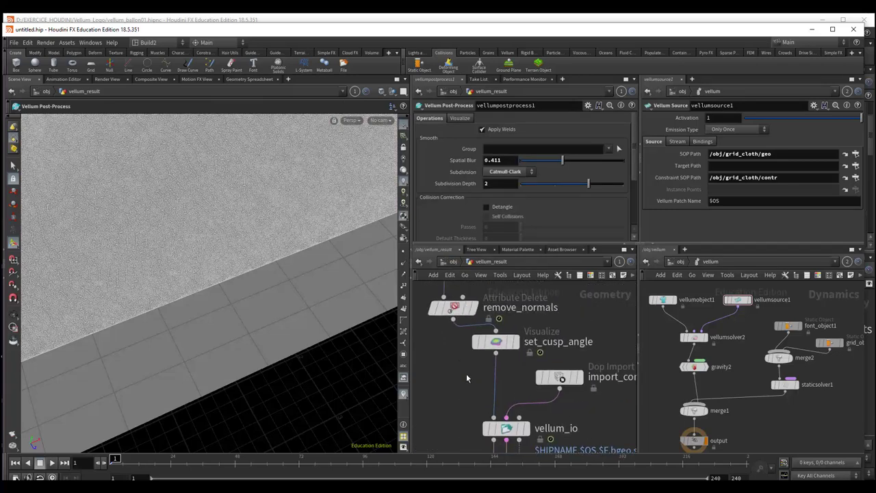
pyautogui.scroll(3, 467, 374)
pyautogui.click(432, 340)
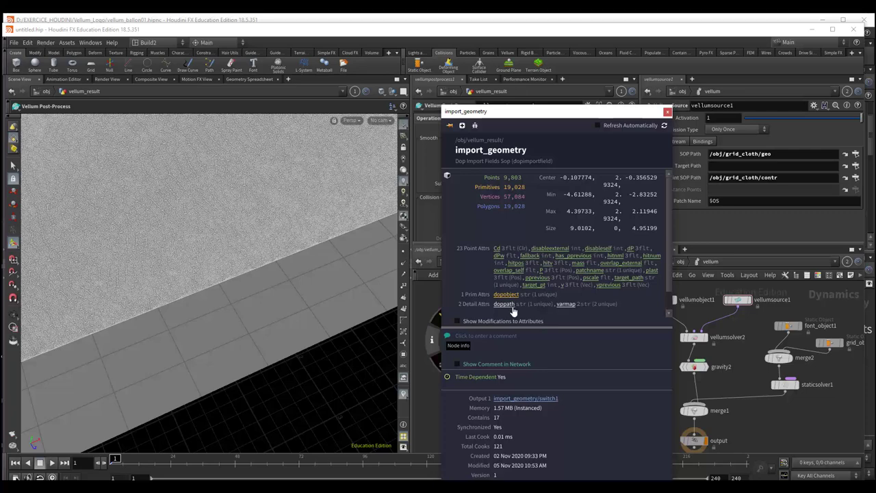
pyautogui.click(668, 113)
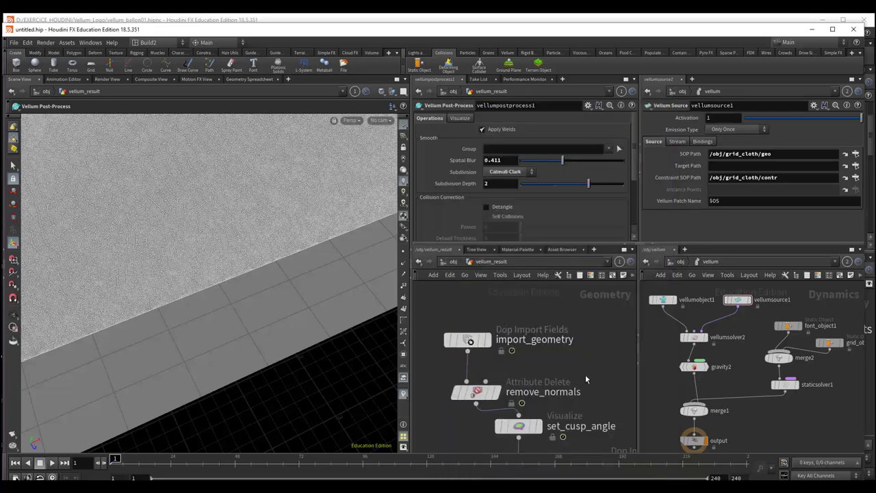
# Step: Check vellumpostprocess1's info, then show attribtransfer1's point Cd, kernel radius 10, threshold 0.02 settings
pyautogui.moveTo(586, 379); pyautogui.dragTo(583, 306, button='middle')
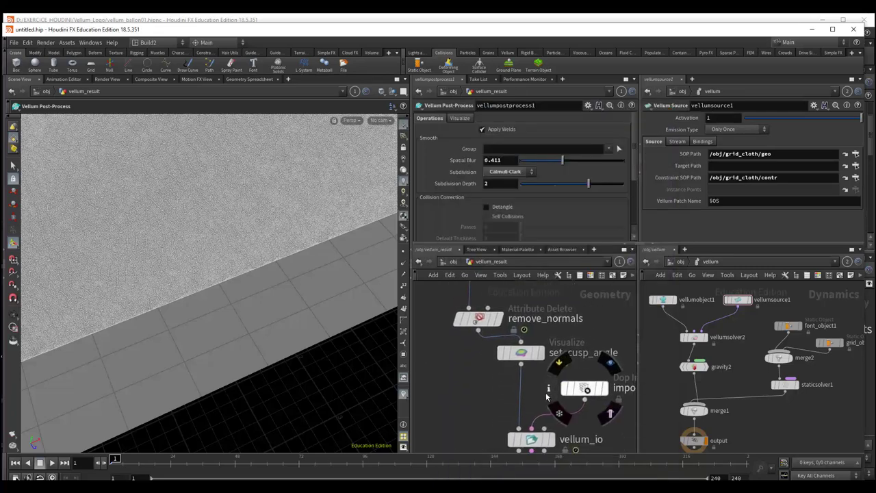
pyautogui.moveTo(546, 397)
pyautogui.mouseDown(button='middle')
pyautogui.moveTo(539, 353)
pyautogui.moveTo(569, 319)
pyautogui.moveTo(558, 360)
pyautogui.mouseUp(button='middle')
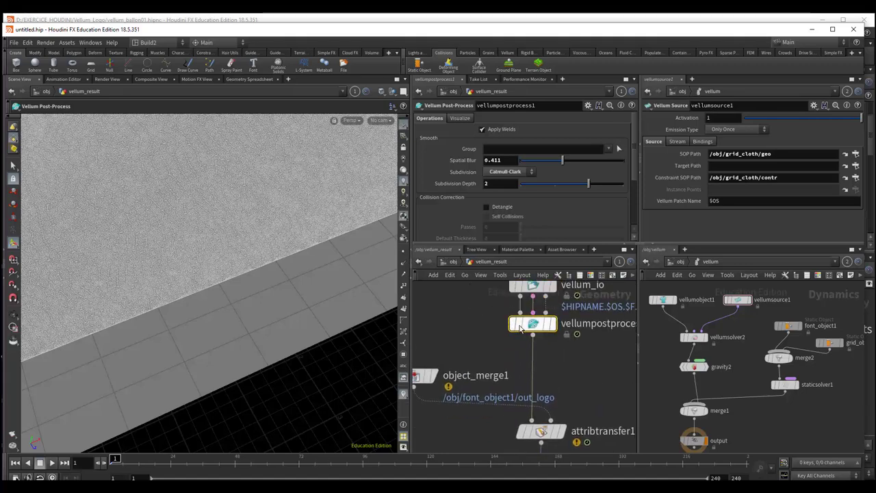
pyautogui.moveTo(532, 324)
pyautogui.click(497, 324)
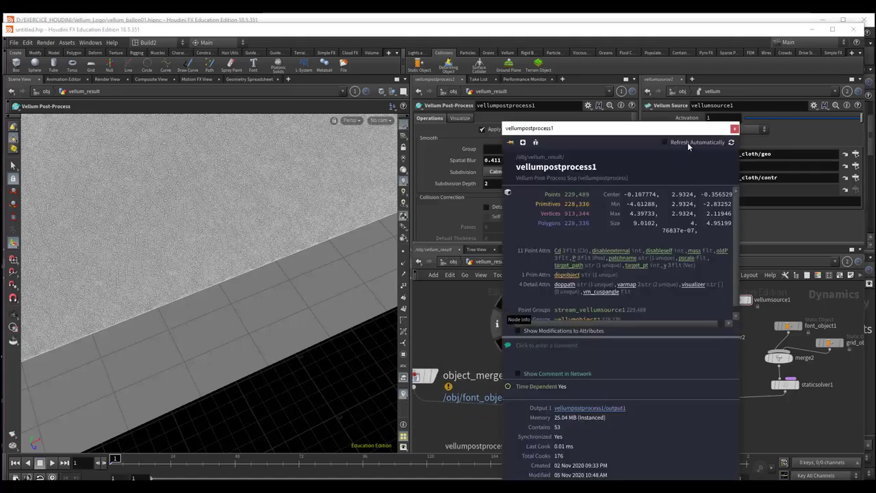
pyautogui.moveTo(577, 350); pyautogui.dragTo(568, 317, button='middle')
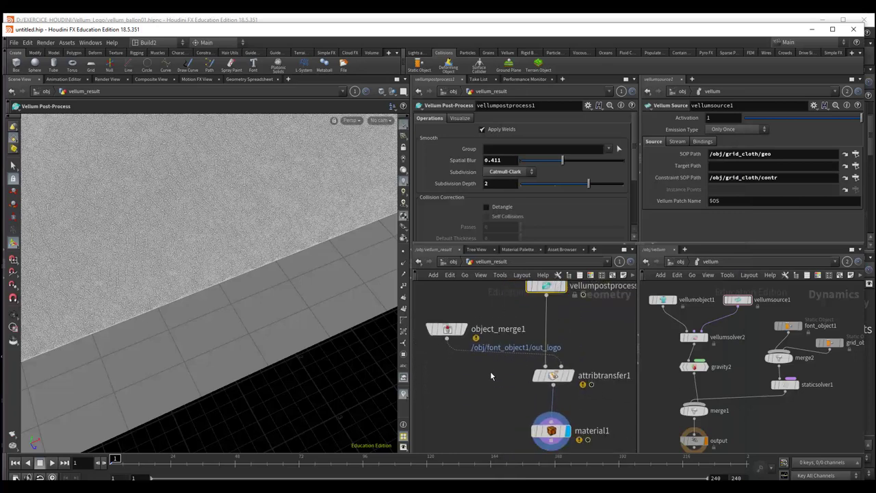
pyautogui.scroll(-3, 490, 371)
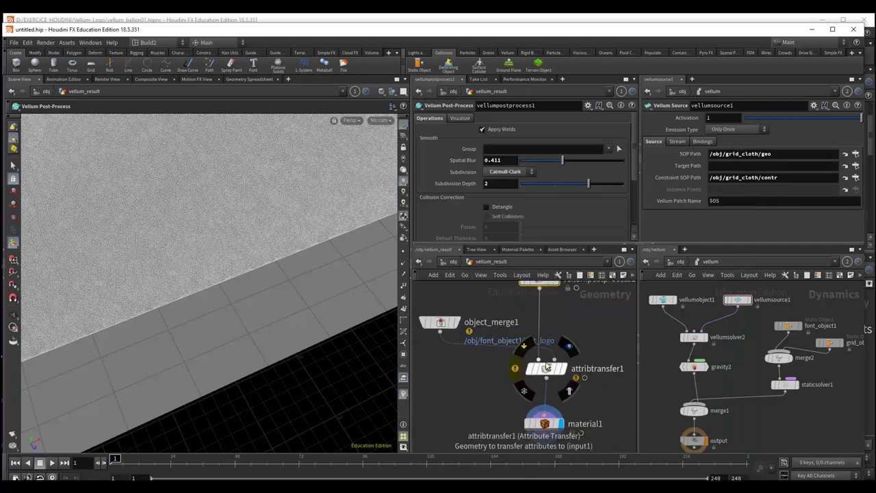
pyautogui.click(545, 370)
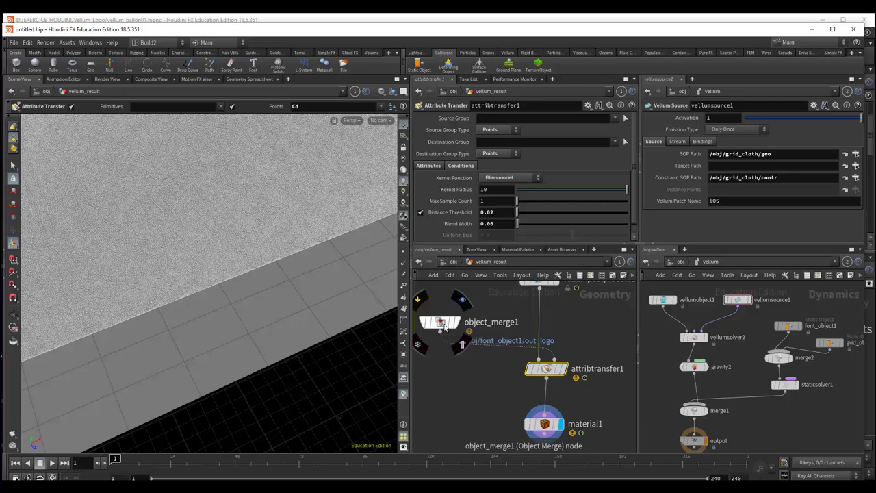
# Step: Point object_merge1 at the cloth's geo node and check its geometry info
pyautogui.click(445, 327)
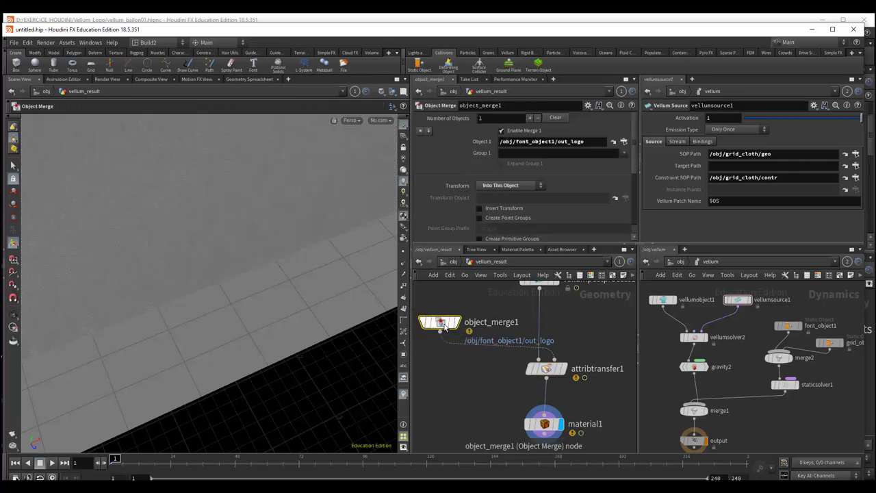
pyautogui.click(624, 141)
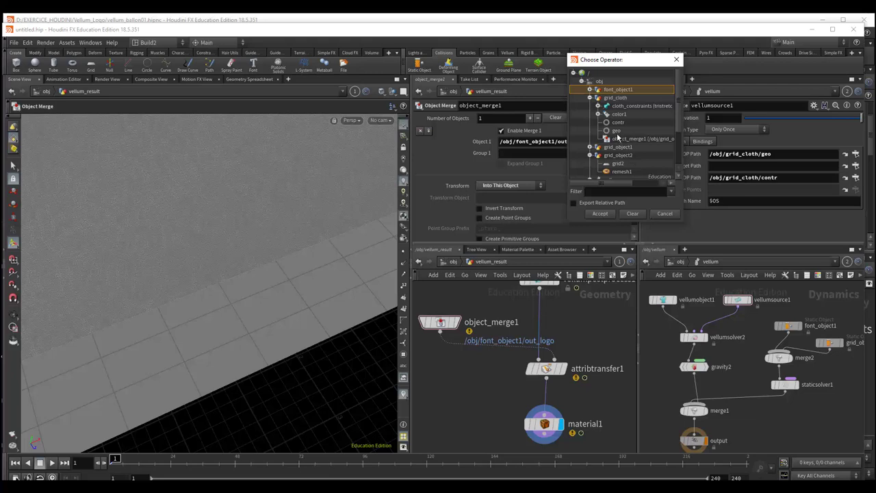
pyautogui.click(616, 131)
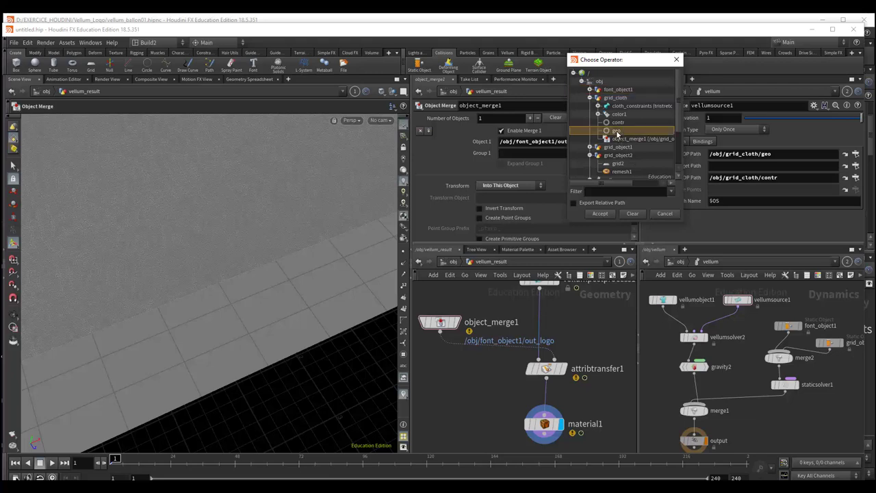
pyautogui.doubleClick(616, 132)
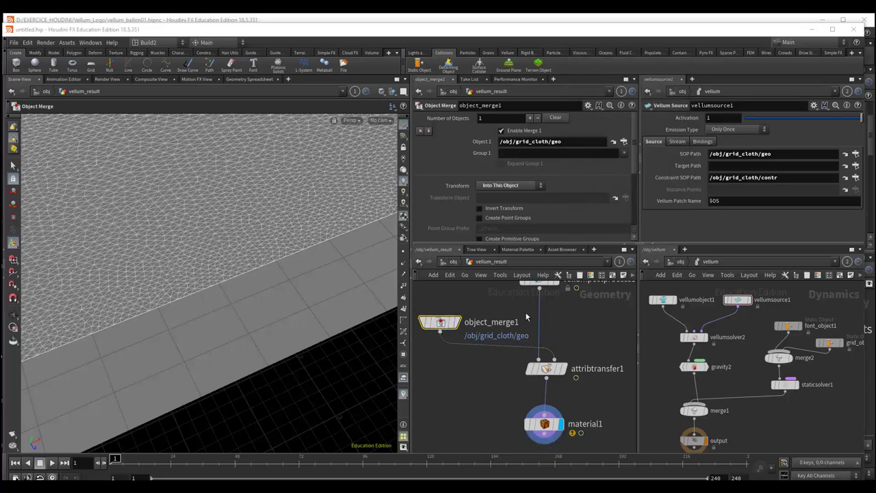
pyautogui.moveTo(438, 384); pyautogui.dragTo(493, 391, button='middle')
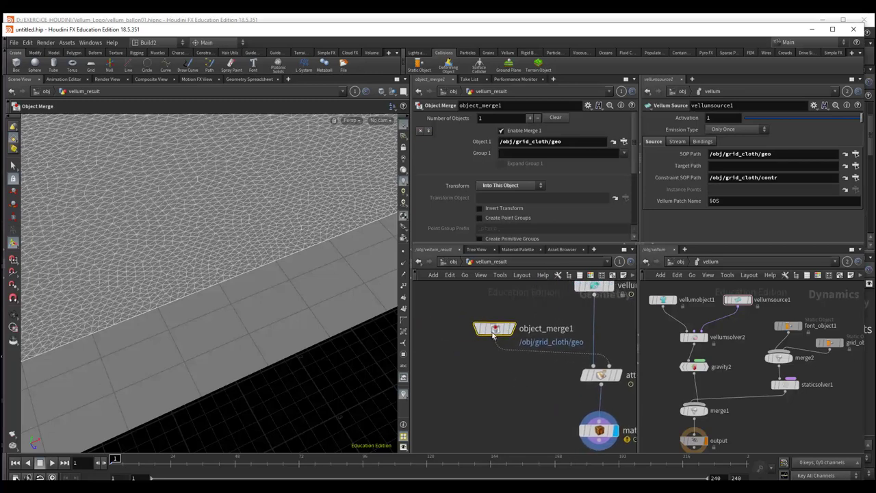
pyautogui.click(464, 330)
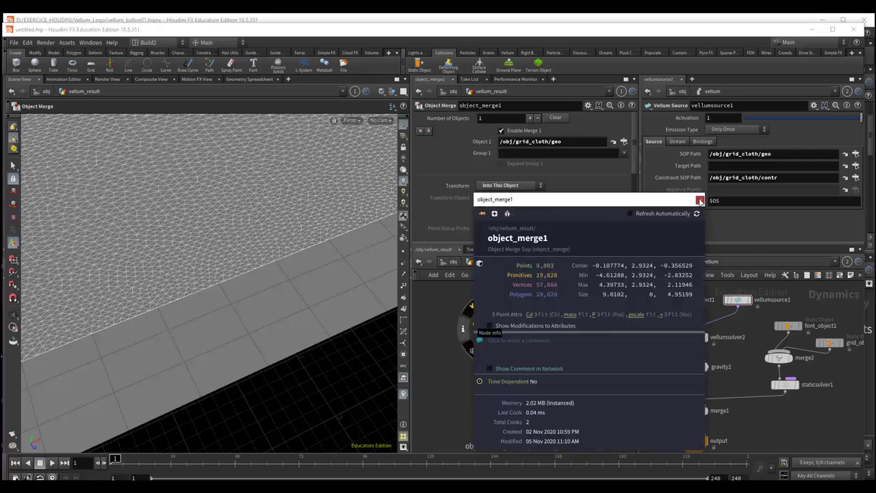
pyautogui.click(700, 199)
pyautogui.moveTo(547, 378)
pyautogui.mouseDown(button='middle')
pyautogui.moveTo(523, 372)
pyautogui.moveTo(511, 353)
pyautogui.moveTo(500, 387)
pyautogui.mouseUp(button='middle')
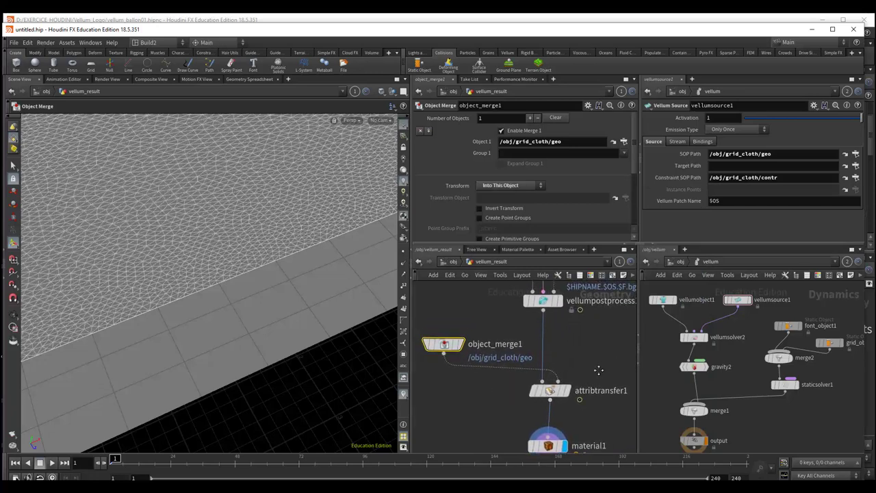
pyautogui.moveTo(598, 370)
pyautogui.mouseDown(button='middle')
pyautogui.moveTo(601, 386)
pyautogui.moveTo(601, 371)
pyautogui.mouseUp(button='middle')
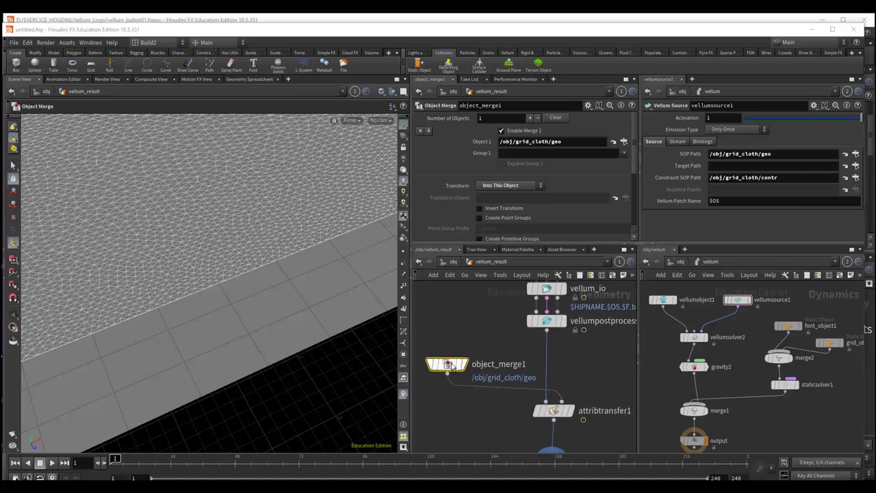
# Step: Switch object_merge1's source to /obj/font_object1/color1
pyautogui.click(623, 141)
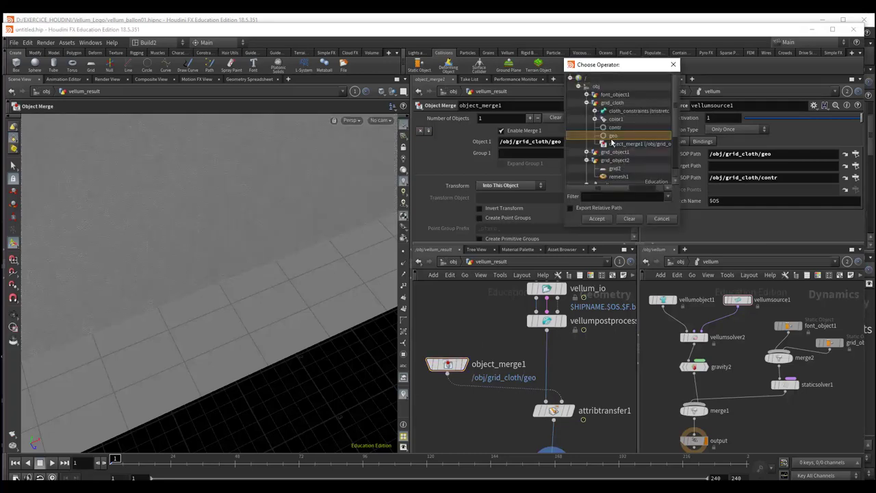
pyautogui.scroll(-2, 612, 142)
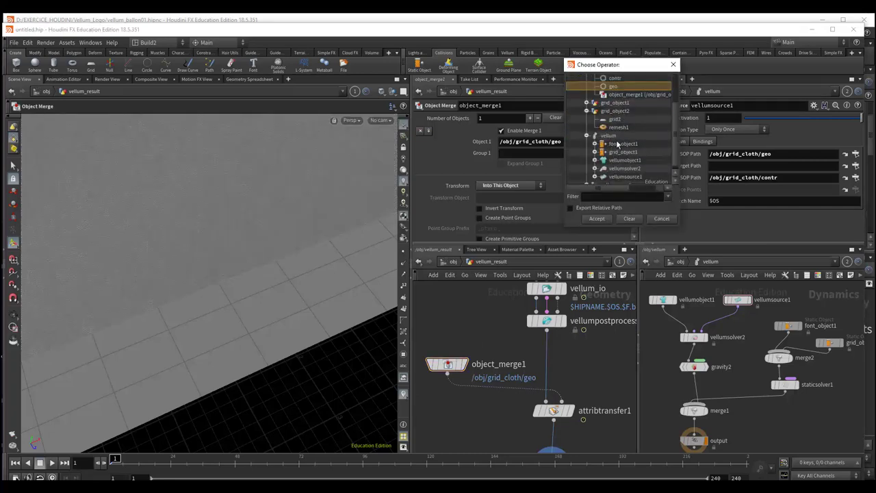
pyautogui.scroll(-1, 618, 145)
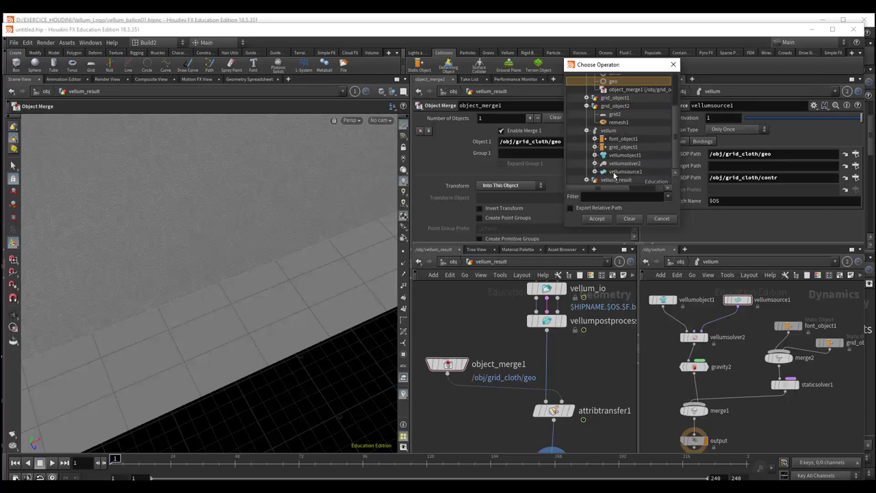
pyautogui.scroll(3, 614, 174)
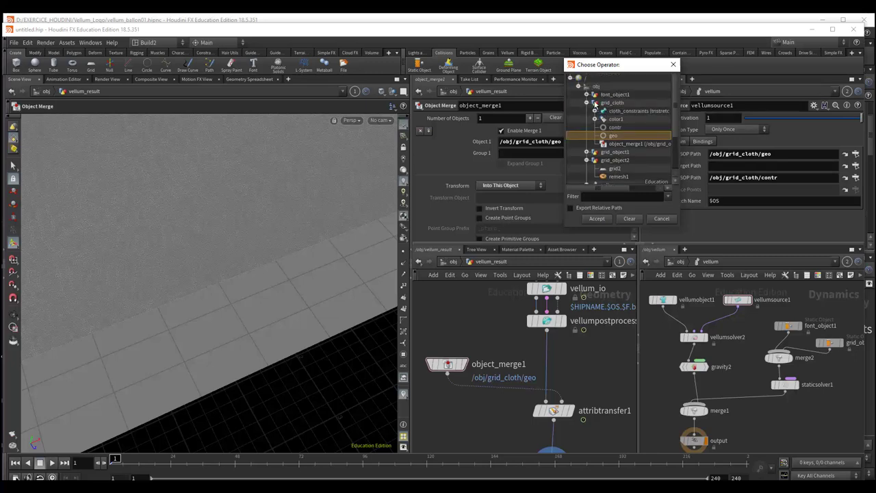
pyautogui.click(587, 97)
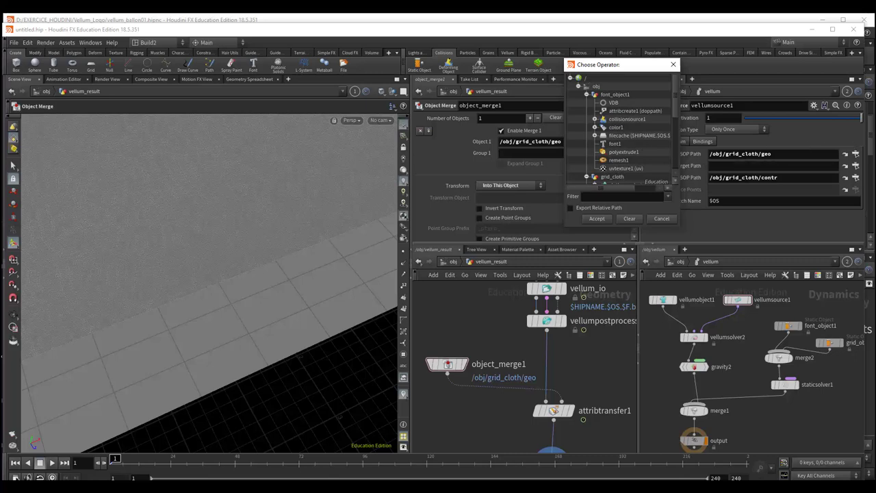
pyautogui.doubleClick(788, 326)
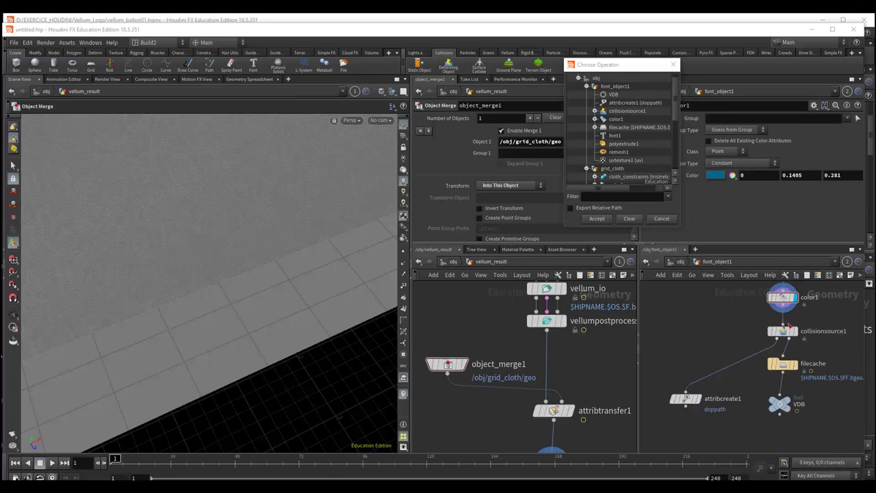
pyautogui.click(614, 119)
pyautogui.click(597, 218)
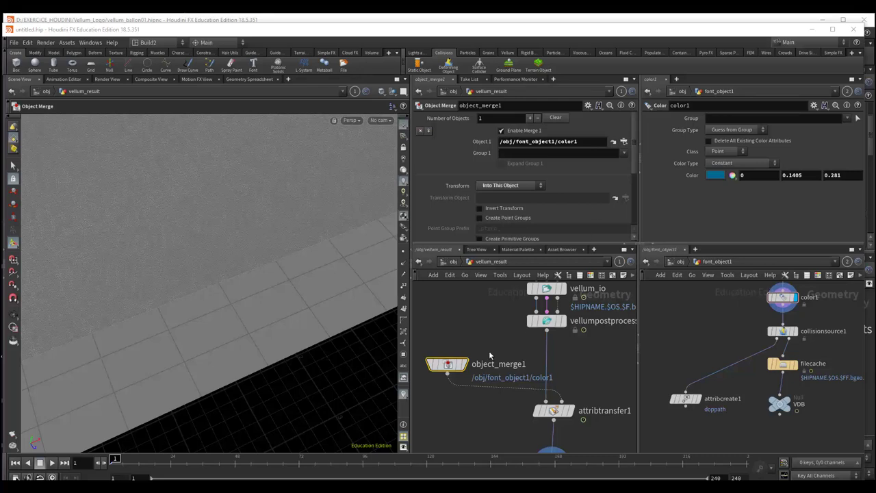
# Step: Verify object_merge1's new geometry, then review attribtransfer1's Cd attribute and distance conditions
pyautogui.click(418, 363)
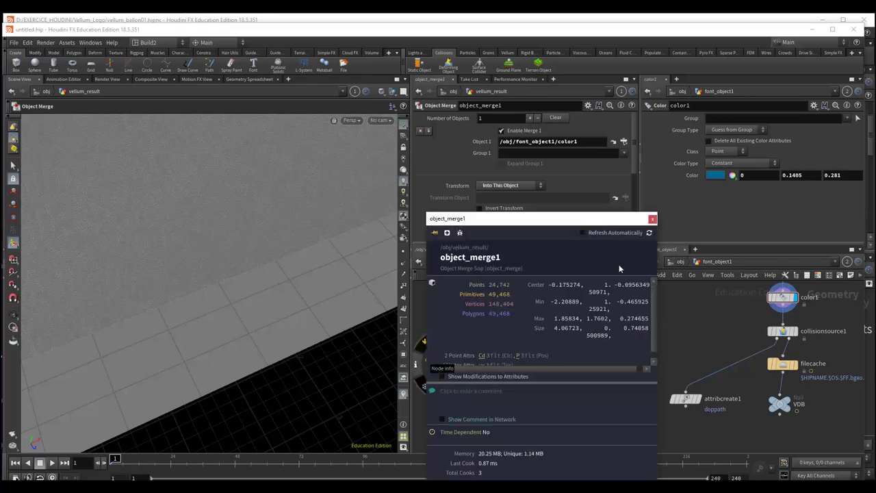
pyautogui.click(653, 219)
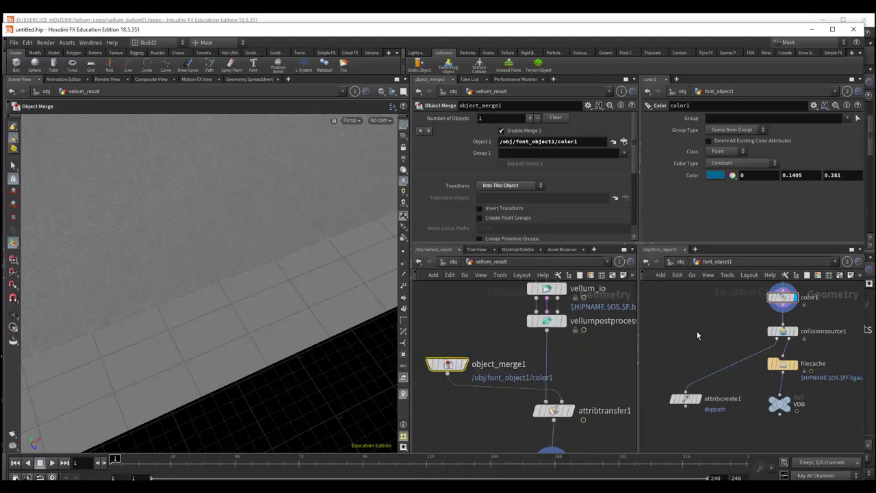
pyautogui.moveTo(698, 335)
pyautogui.mouseDown(button='middle')
pyautogui.moveTo(737, 355)
pyautogui.moveTo(725, 317)
pyautogui.mouseUp(button='middle')
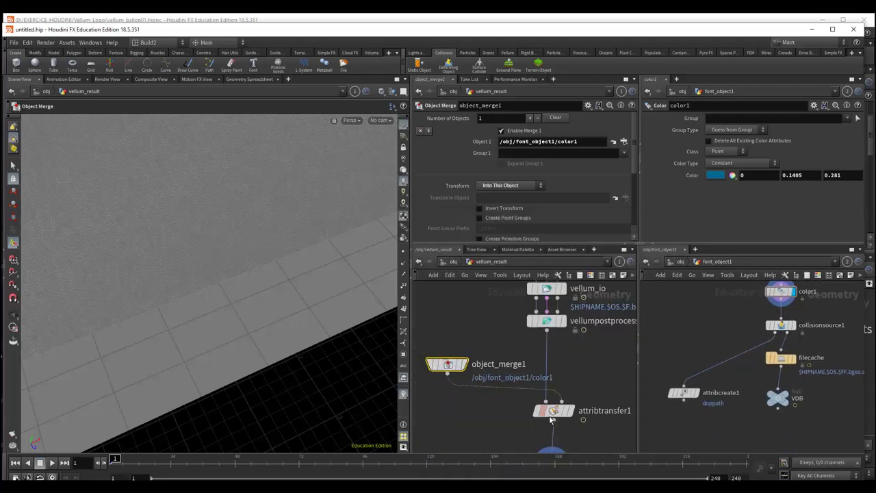
pyautogui.click(553, 410)
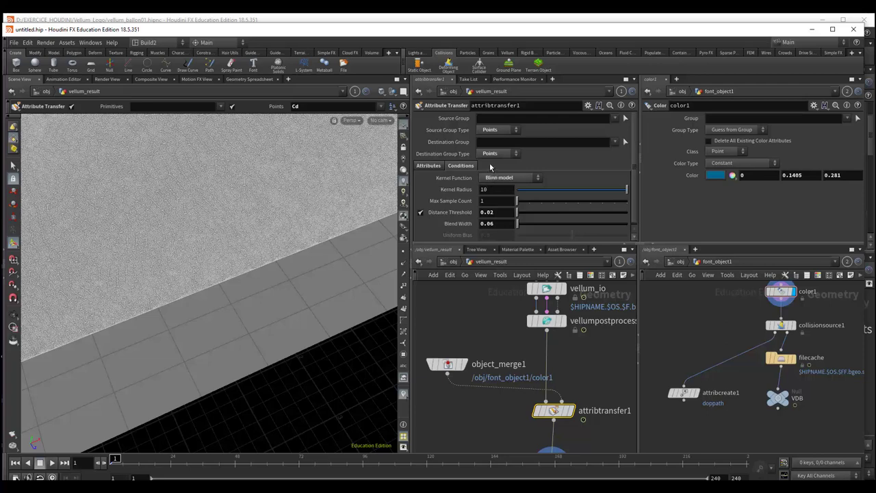
pyautogui.click(437, 166)
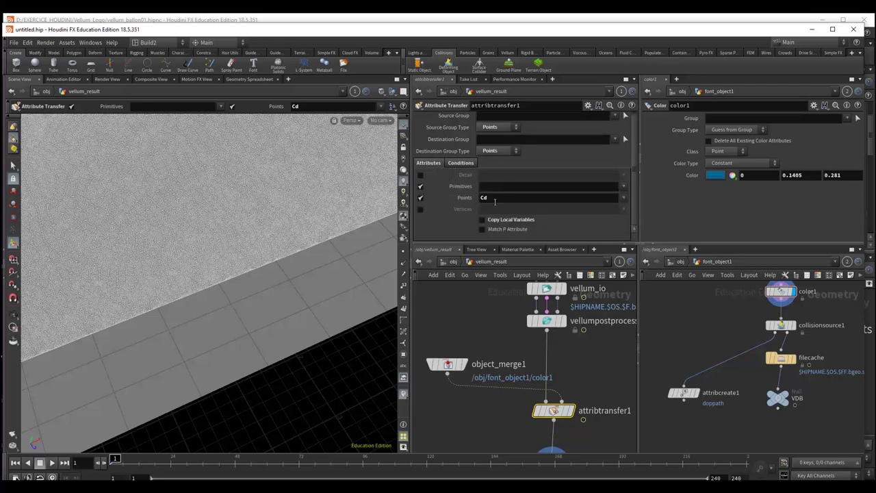
pyautogui.click(460, 163)
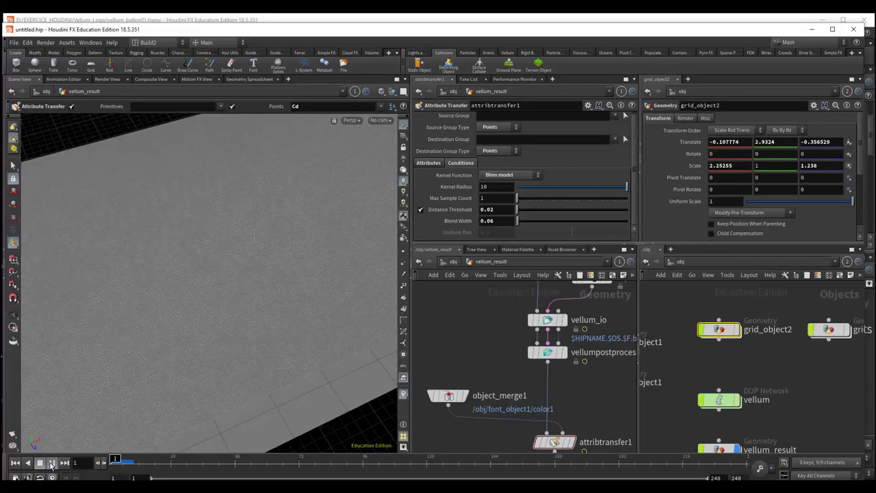
# Step: Play and stop the simulation, then orbit around the cloth to inspect the blue MOTION transfer
pyautogui.click(51, 463)
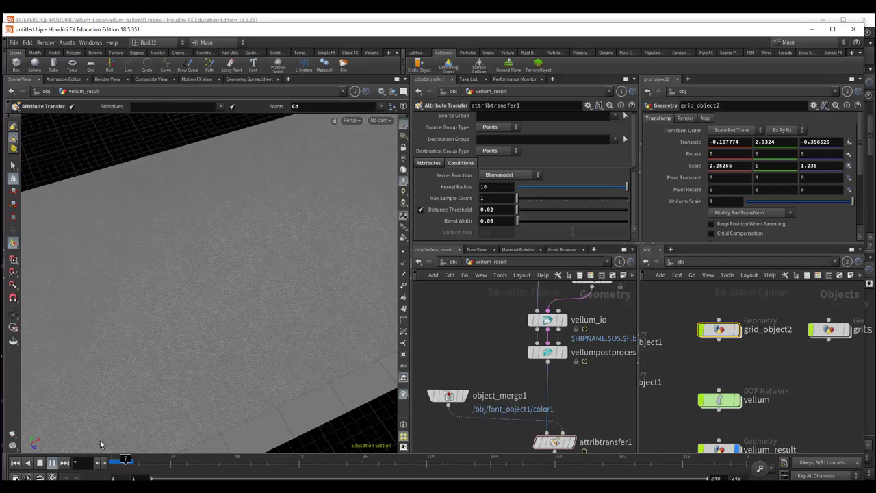
pyautogui.click(52, 464)
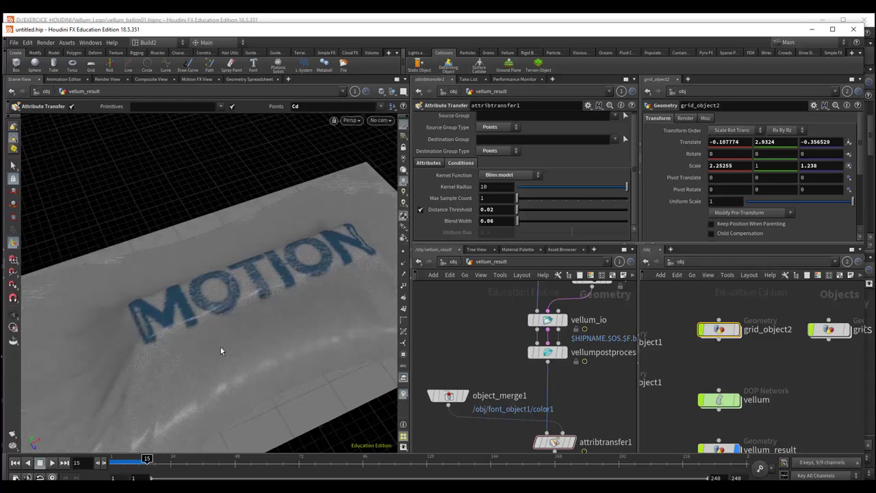
pyautogui.press('Escape')
pyautogui.moveTo(231, 357)
pyautogui.mouseDown()
pyautogui.moveTo(219, 270)
pyautogui.moveTo(231, 336)
pyautogui.moveTo(228, 325)
pyautogui.moveTo(244, 354)
pyautogui.mouseUp()
pyautogui.press('Return')
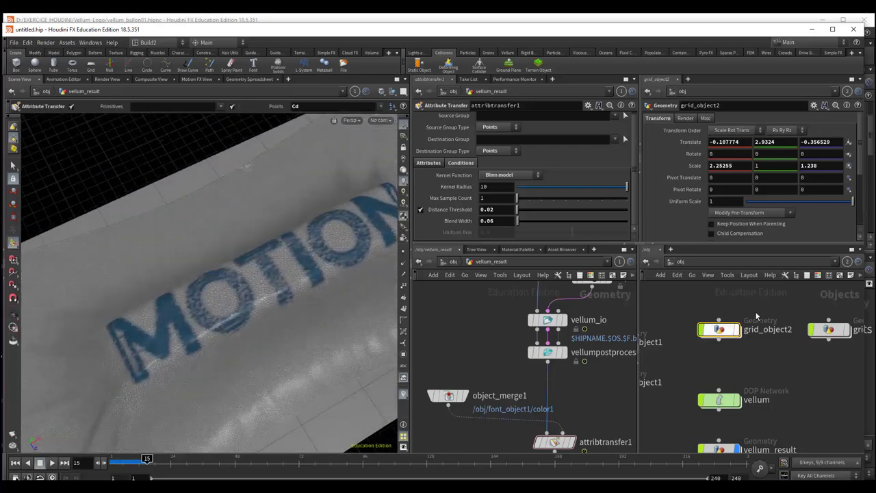
pyautogui.press('Escape')
pyautogui.moveTo(303, 326)
pyautogui.mouseDown()
pyautogui.moveTo(307, 317)
pyautogui.moveTo(294, 303)
pyautogui.moveTo(294, 333)
pyautogui.moveTo(224, 288)
pyautogui.mouseUp()
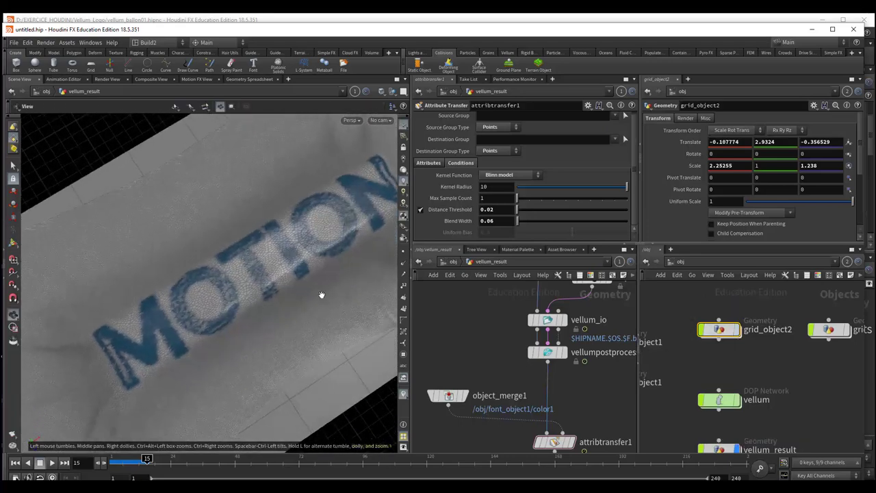
pyautogui.moveTo(308, 308)
pyautogui.mouseDown()
pyautogui.moveTo(302, 272)
pyautogui.moveTo(315, 261)
pyautogui.moveTo(294, 303)
pyautogui.moveTo(147, 303)
pyautogui.mouseUp()
pyautogui.press('Return')
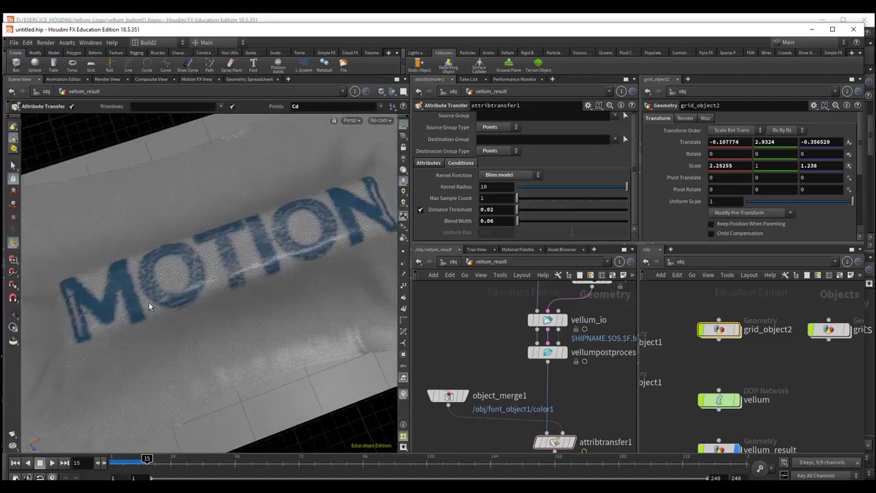
# Step: Check object_merge1's settings, view MOTION from overhead, and reselect attribtransfer1
pyautogui.moveTo(491, 311); pyautogui.dragTo(495, 268, button='middle')
pyautogui.click(453, 352)
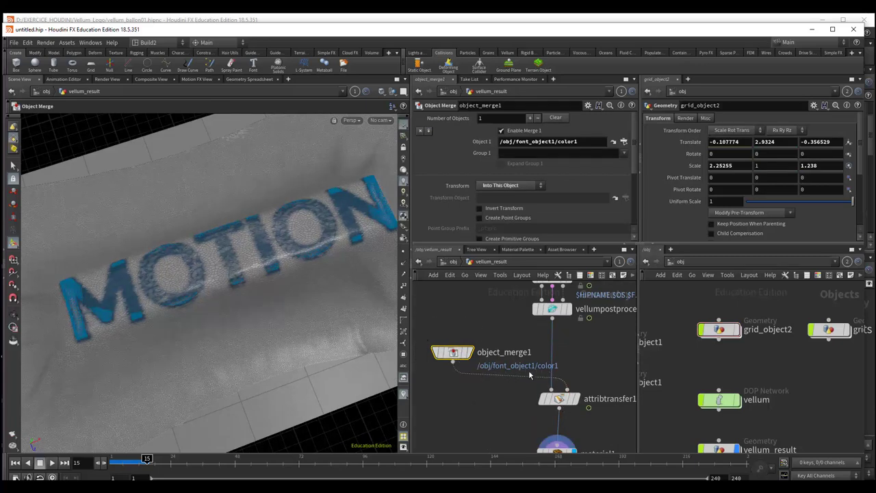
pyautogui.moveTo(247, 336)
pyautogui.mouseDown()
pyautogui.moveTo(236, 254)
pyautogui.moveTo(260, 169)
pyautogui.moveTo(295, 189)
pyautogui.moveTo(252, 254)
pyautogui.moveTo(240, 340)
pyautogui.moveTo(248, 348)
pyautogui.mouseUp()
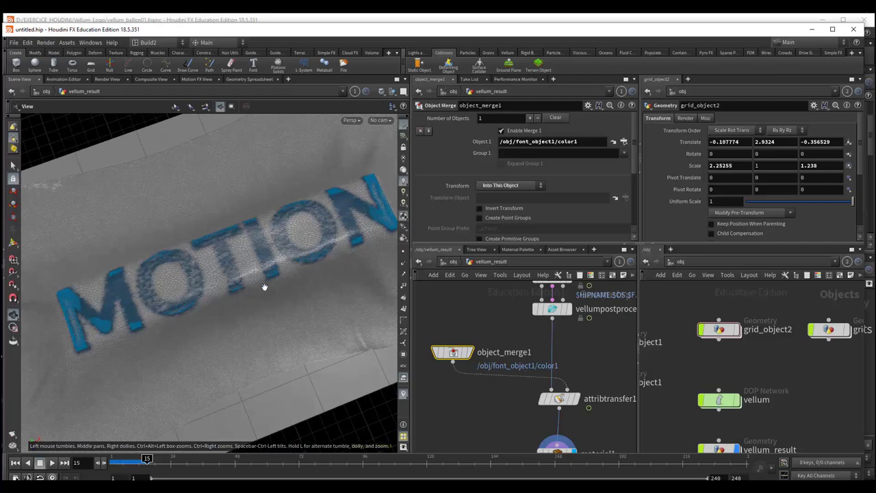
pyautogui.moveTo(275, 317); pyautogui.dragTo(290, 312)
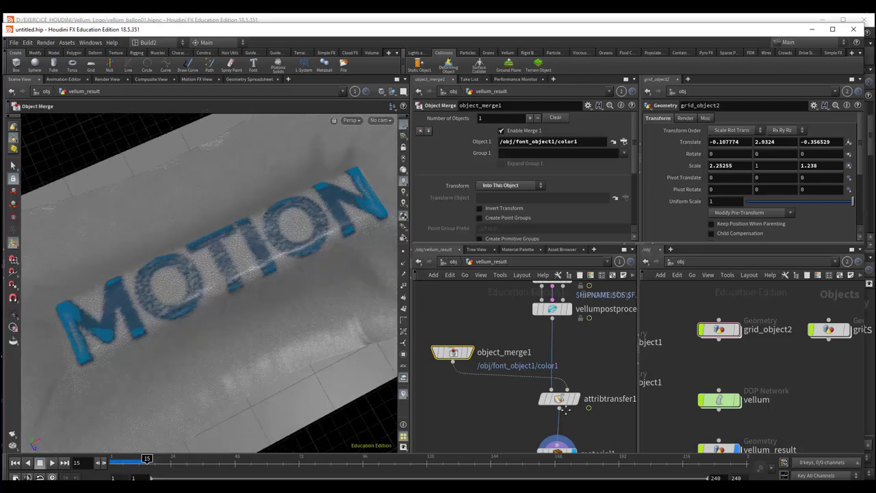
pyautogui.moveTo(584, 421); pyautogui.dragTo(561, 406, button='middle')
pyautogui.click(538, 384)
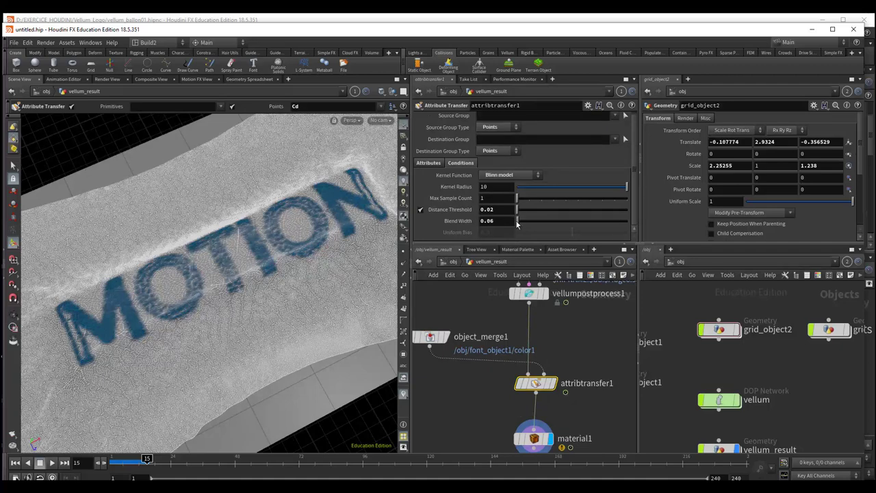
# Step: Switch attribtransfer1's kernel function to Elendt model and set Blend Width to 0.1
pyautogui.moveTo(518, 222); pyautogui.dragTo(519, 224)
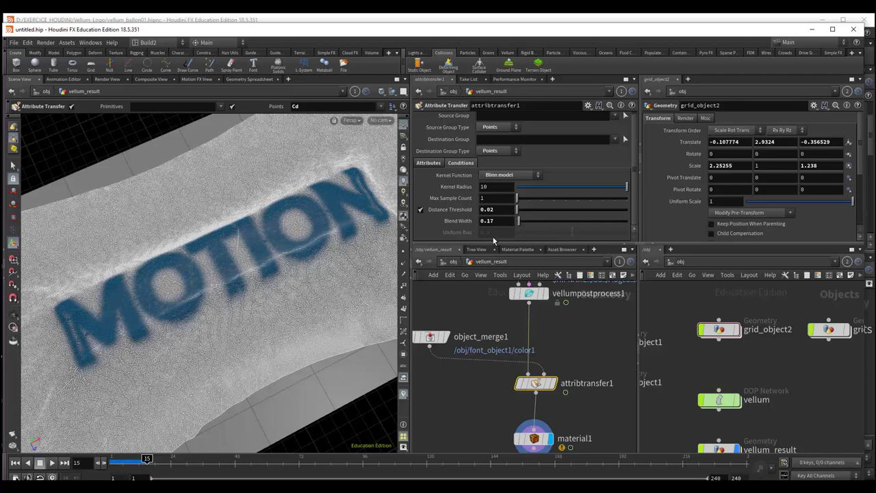
pyautogui.click(504, 177)
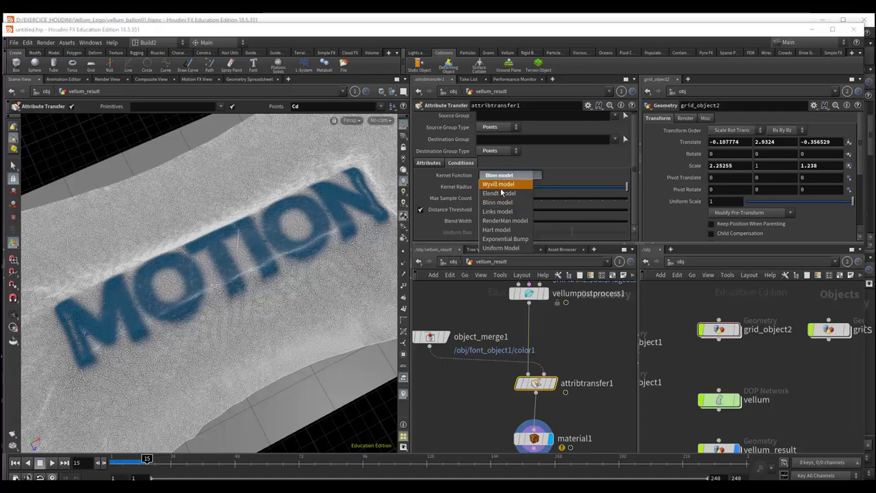
pyautogui.click(500, 195)
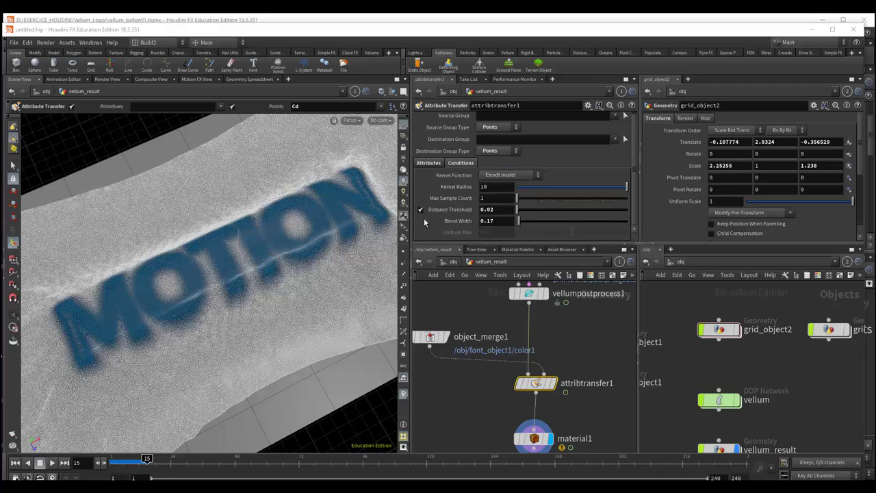
pyautogui.click(507, 221)
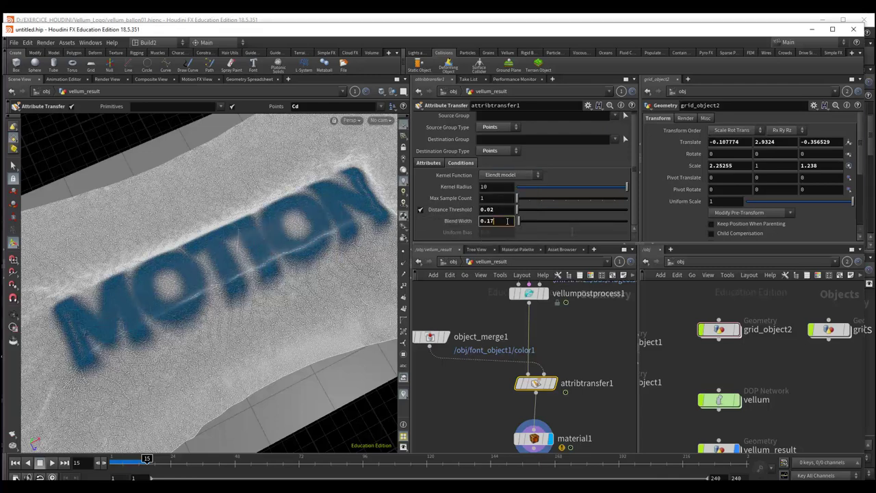
pyautogui.write('1')
pyautogui.press('Return')
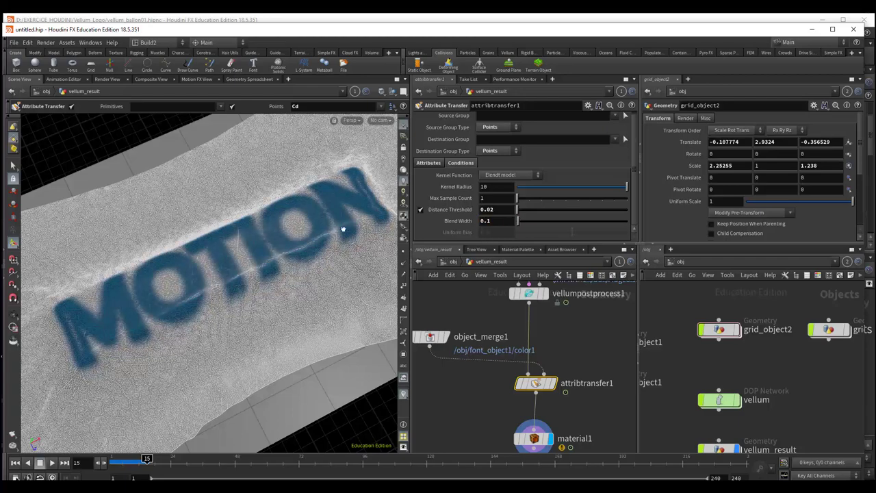
# Step: Inspect the MOTION lettering nearly head-on and scrub the timeline to frame 12
pyautogui.press('Escape')
pyautogui.moveTo(343, 229); pyautogui.dragTo(264, 235)
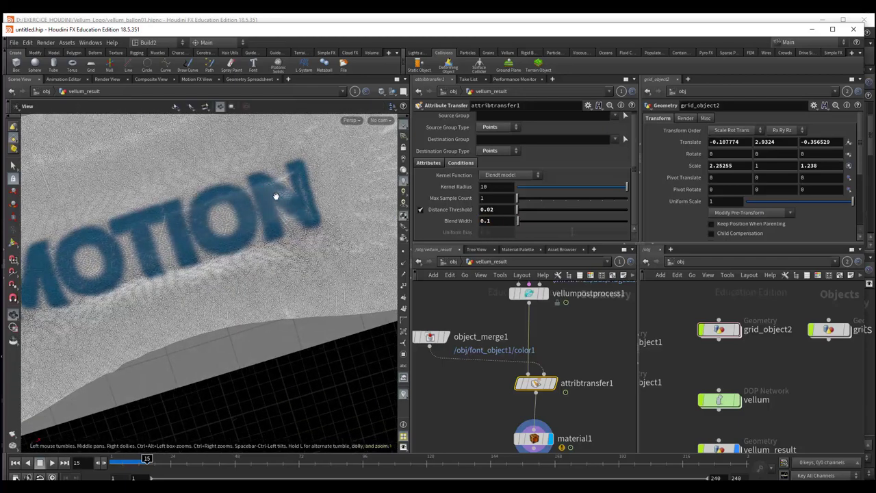
pyautogui.moveTo(248, 257)
pyautogui.mouseDown()
pyautogui.moveTo(318, 224)
pyautogui.moveTo(309, 264)
pyautogui.moveTo(276, 272)
pyautogui.moveTo(291, 263)
pyautogui.mouseUp()
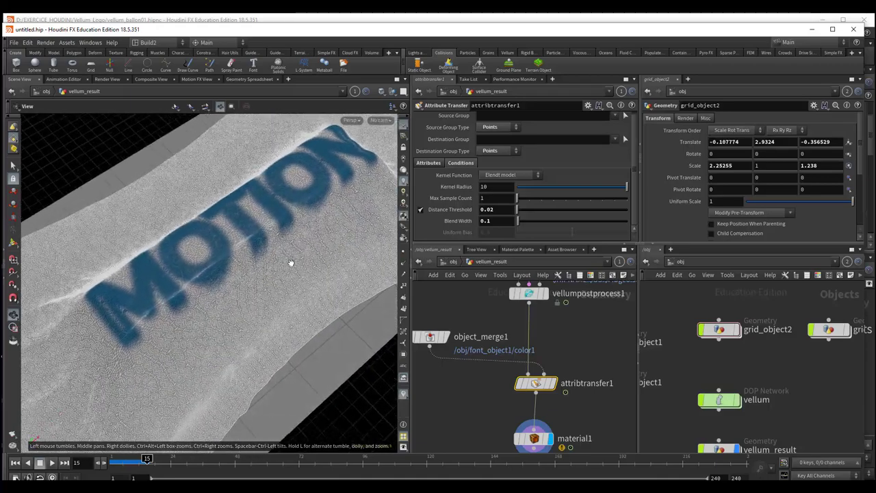
pyautogui.press('Return')
pyautogui.moveTo(145, 458); pyautogui.dragTo(133, 459)
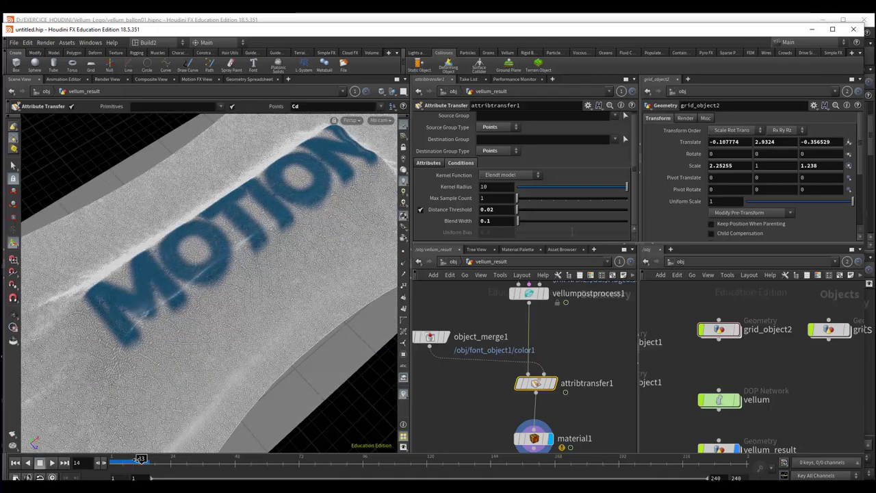
pyautogui.click(133, 460)
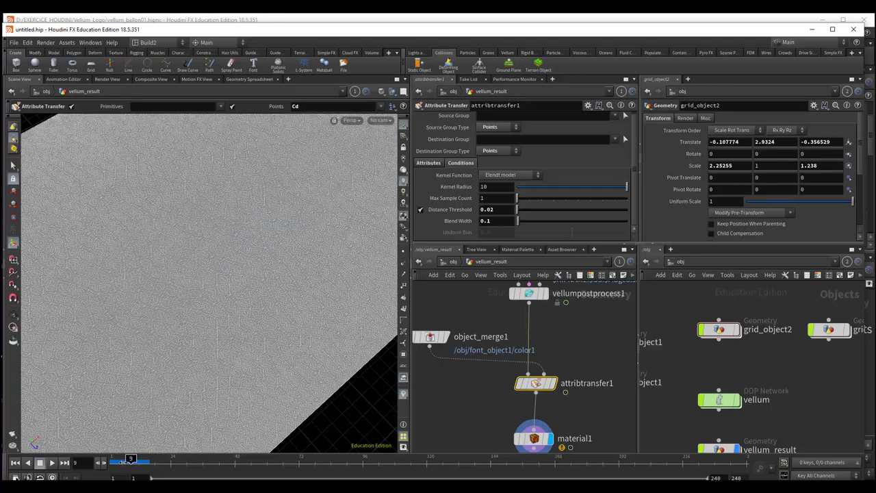
pyautogui.moveTo(132, 460); pyautogui.dragTo(138, 460)
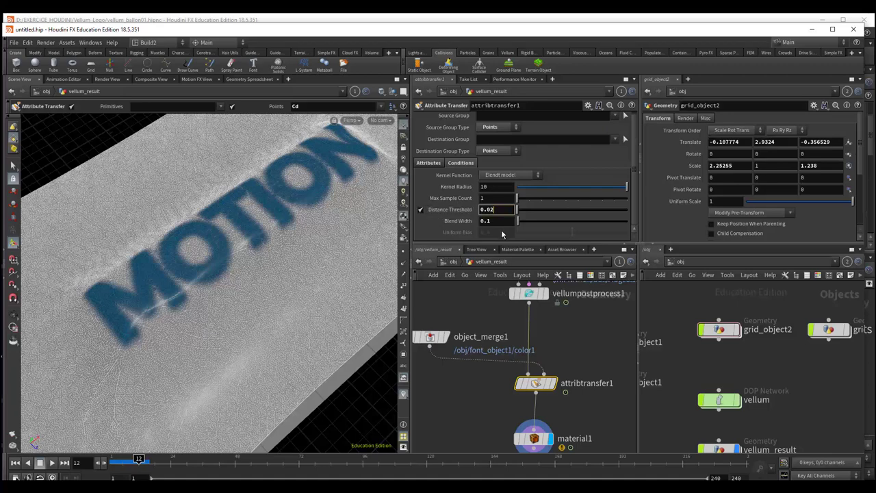
# Step: Set the Distance Threshold to 0.001 and replay the simulation from frame 1
pyautogui.write('01')
pyautogui.press('Return')
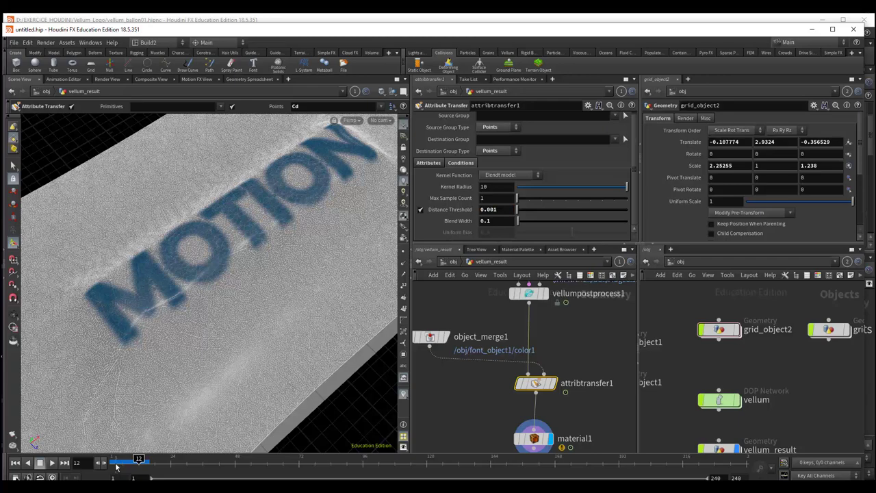
pyautogui.click(16, 463)
pyautogui.click(52, 463)
# Step: Try Blend Width values 0.01 and 0.03, inspecting the resulting MOTION lettering
pyautogui.click(491, 221)
pyautogui.write('0.01')
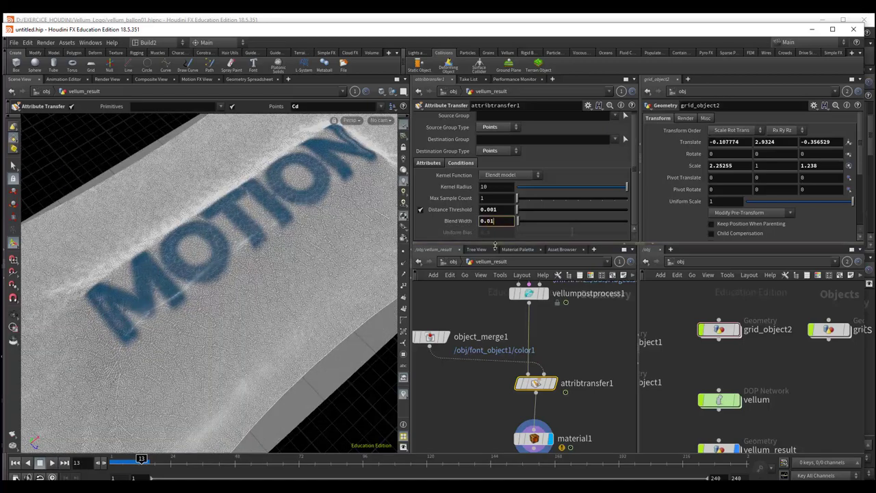
pyautogui.press('Return')
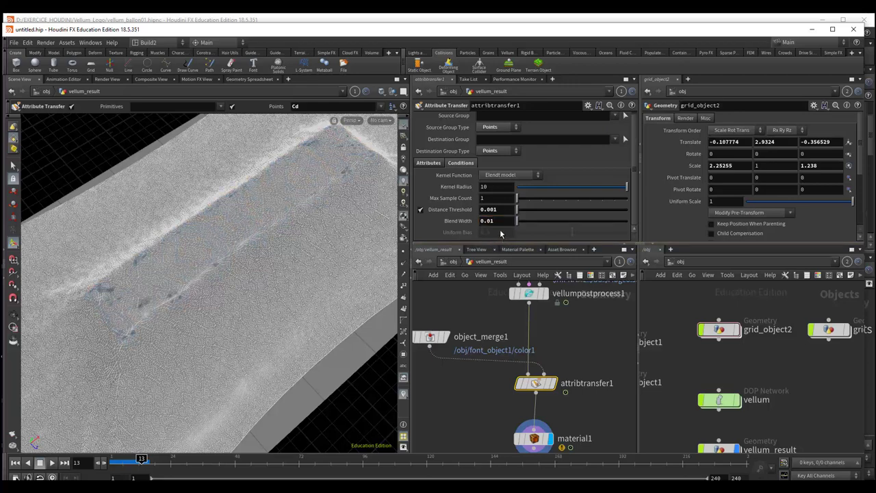
pyautogui.click(497, 221)
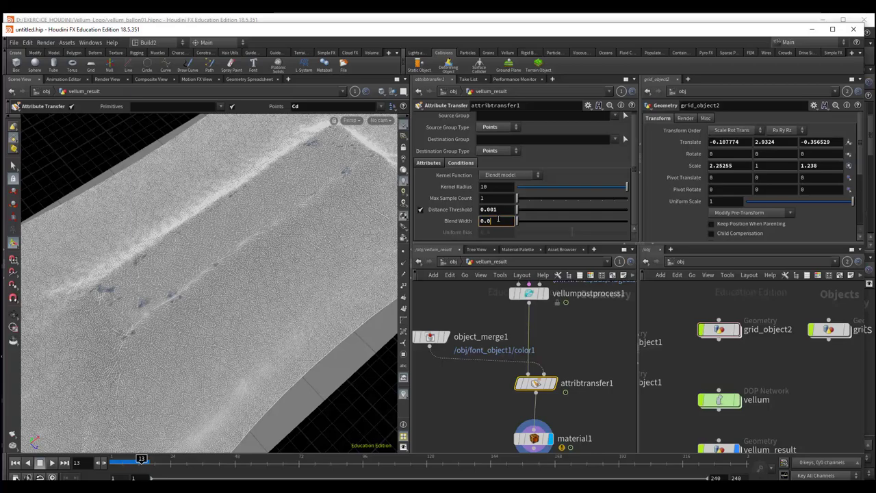
pyautogui.write('3')
pyautogui.press('Return')
pyautogui.press('Escape')
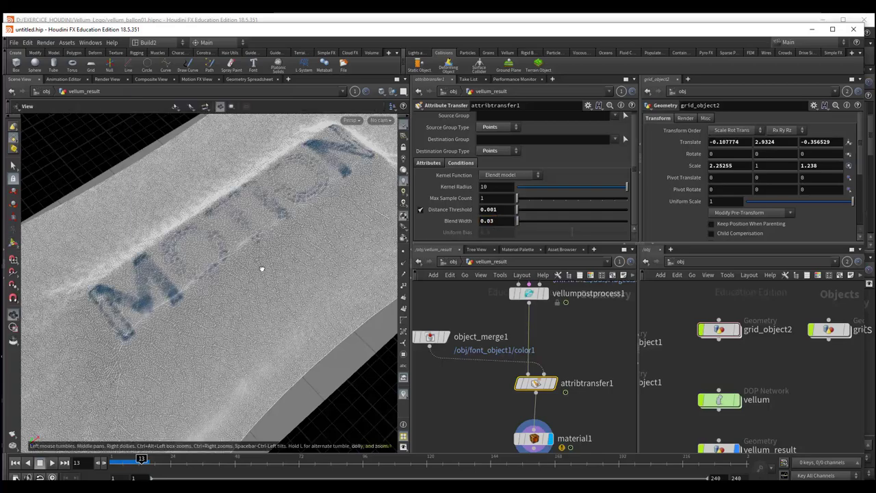
pyautogui.moveTo(260, 268)
pyautogui.mouseDown()
pyautogui.moveTo(226, 308)
pyautogui.moveTo(116, 305)
pyautogui.mouseUp()
pyautogui.press('Return')
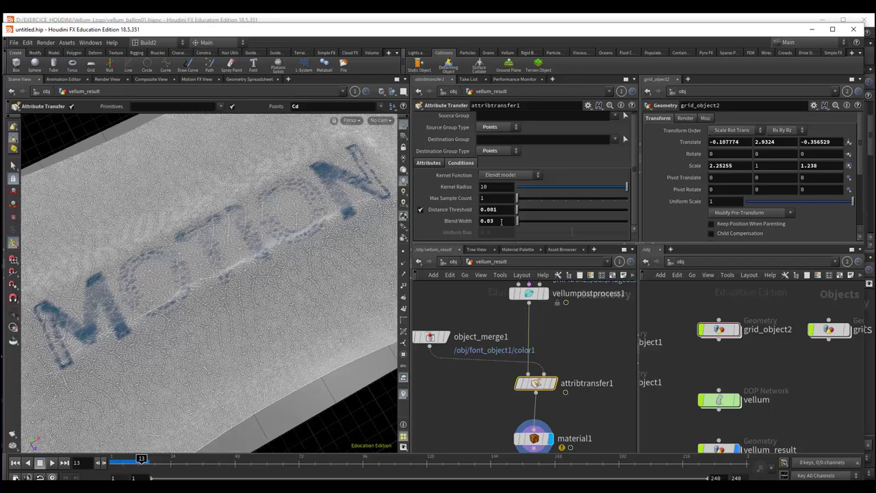
# Step: Settle on a Blend Width of 0.04 and review the draped cloth from a low side view
pyautogui.click(502, 221)
pyautogui.press('BackSpace')
pyautogui.write('4')
pyautogui.press('Return')
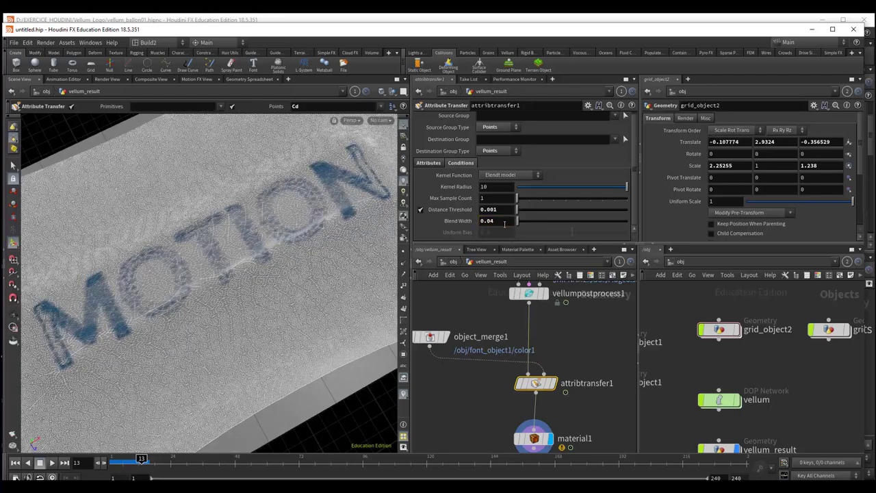
pyautogui.keyDown('alt'); pyautogui.moveTo(223, 320); pyautogui.dragTo(134, 269); pyautogui.keyUp('alt')
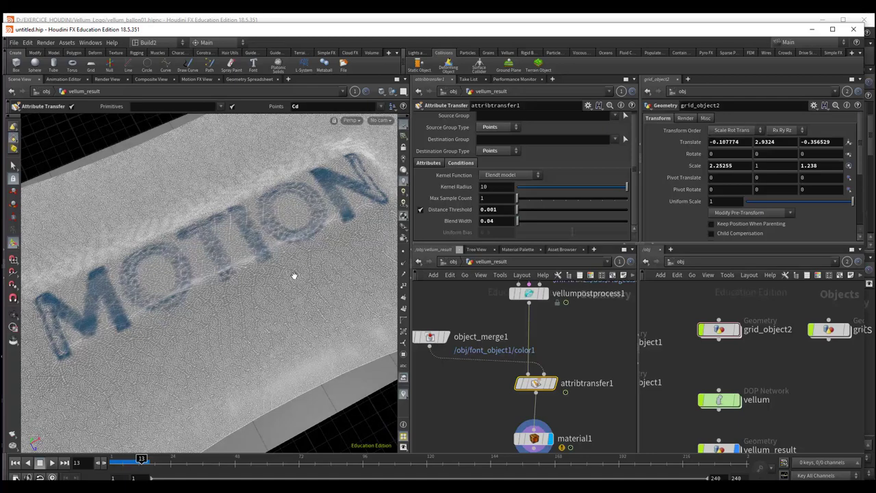
pyautogui.moveTo(294, 274)
pyautogui.mouseDown()
pyautogui.moveTo(313, 253)
pyautogui.moveTo(363, 280)
pyautogui.mouseUp()
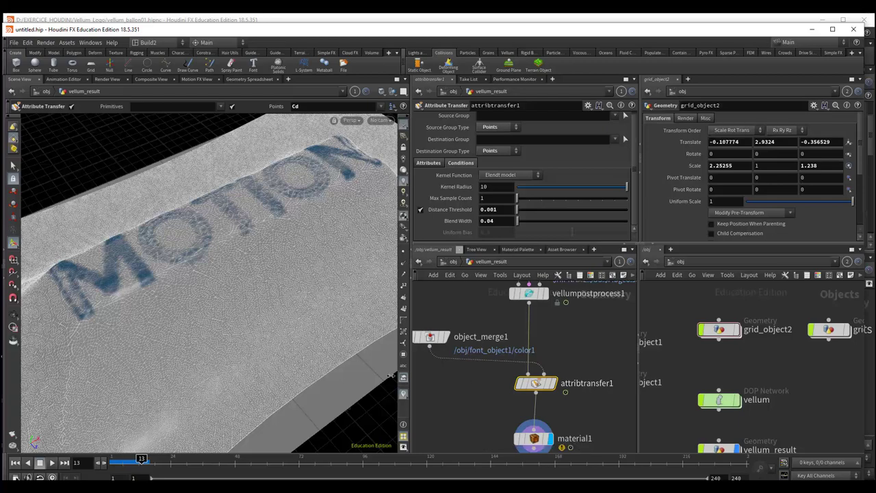
pyautogui.press('Escape')
pyautogui.moveTo(204, 325)
pyautogui.mouseDown()
pyautogui.moveTo(217, 319)
pyautogui.moveTo(229, 288)
pyautogui.moveTo(270, 287)
pyautogui.moveTo(258, 288)
pyautogui.mouseUp()
pyautogui.press('Return')
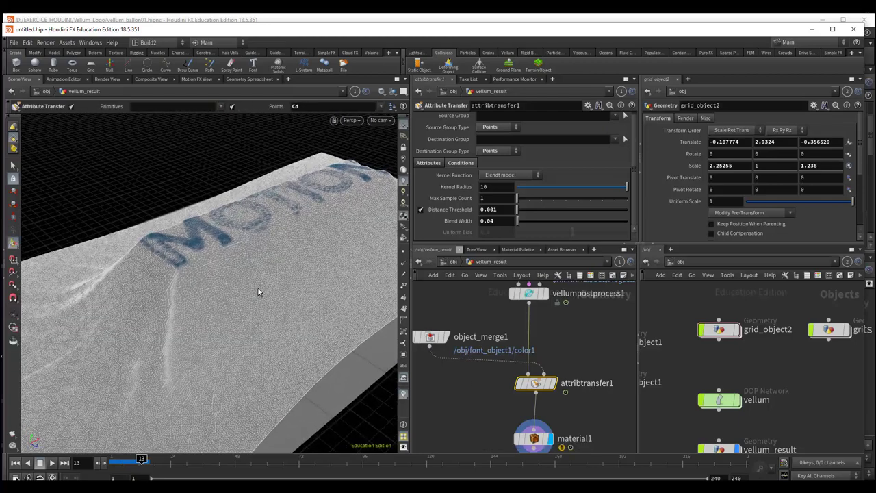